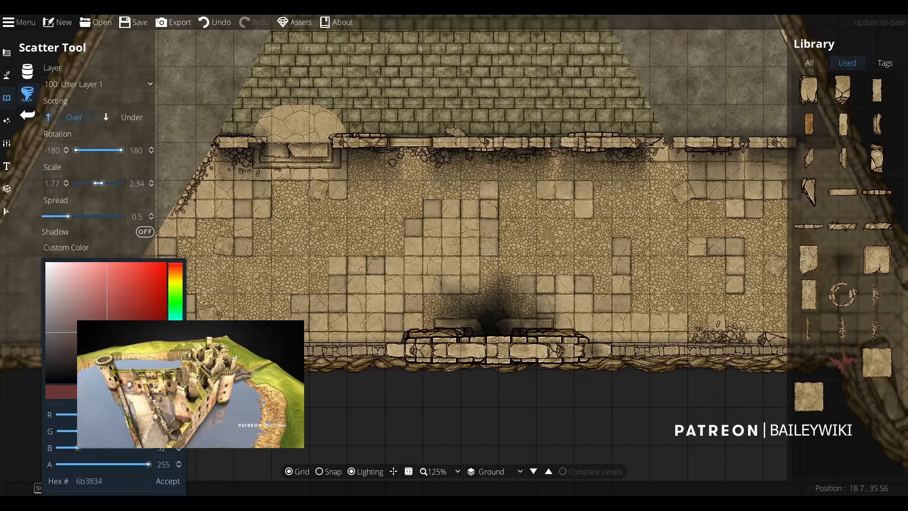
Set the scatter color to hex 282828, search the library for "grunge" and select all the grunge overlay assets.
{"action": "left_click", "coordinate": [49, 357]}
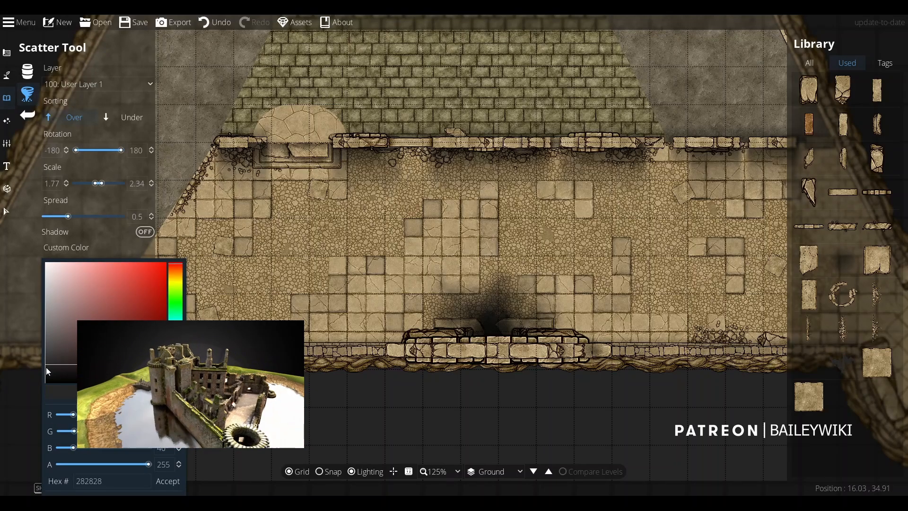
{"action": "left_click", "coordinate": [168, 481]}
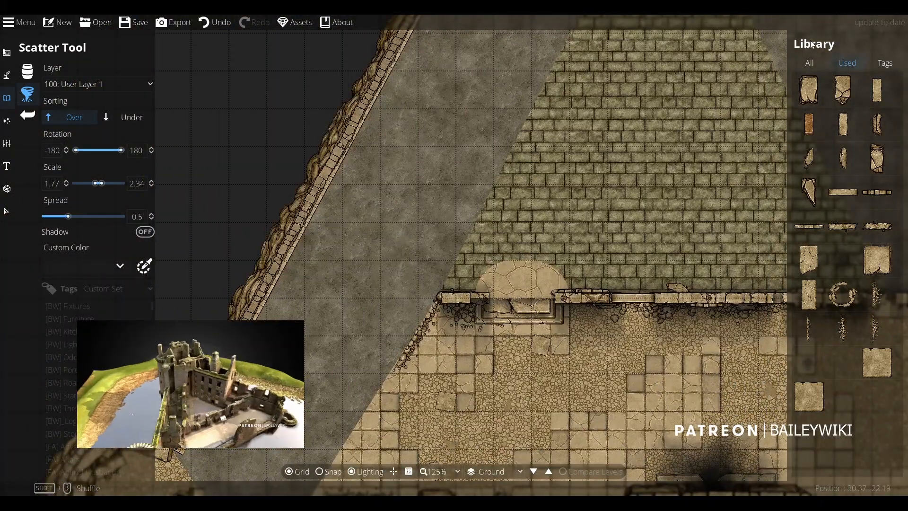
{"action": "left_click", "coordinate": [810, 63]}
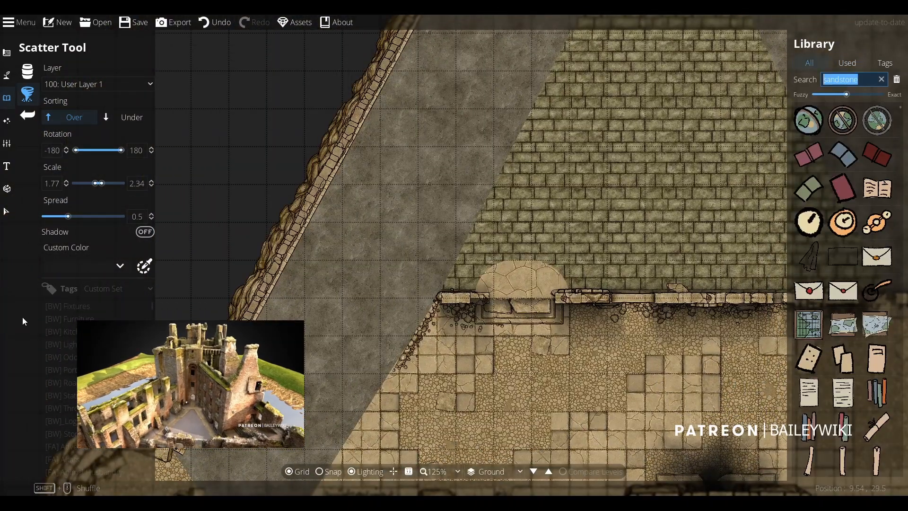
{"action": "type", "text": "cl"}
{"action": "key", "text": "BackSpace"}
{"action": "key", "text": "BackSpace"}
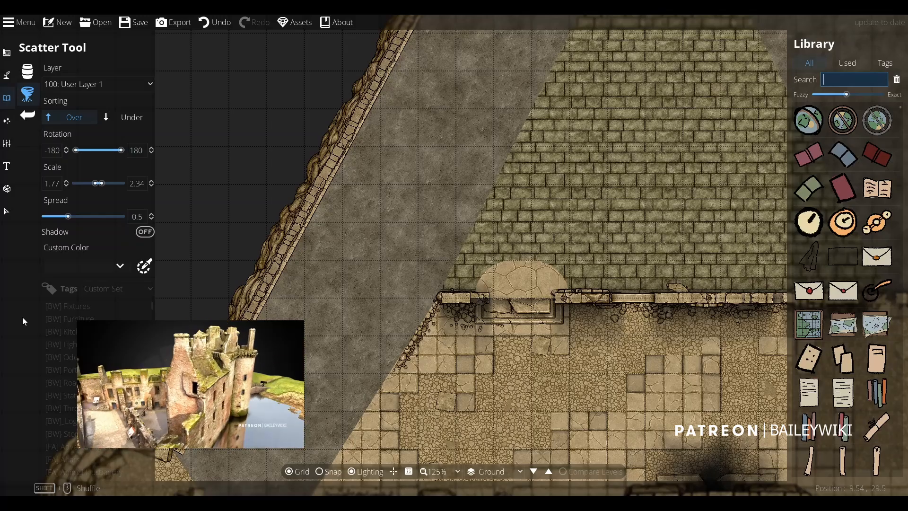
{"action": "type", "text": "grunge"}
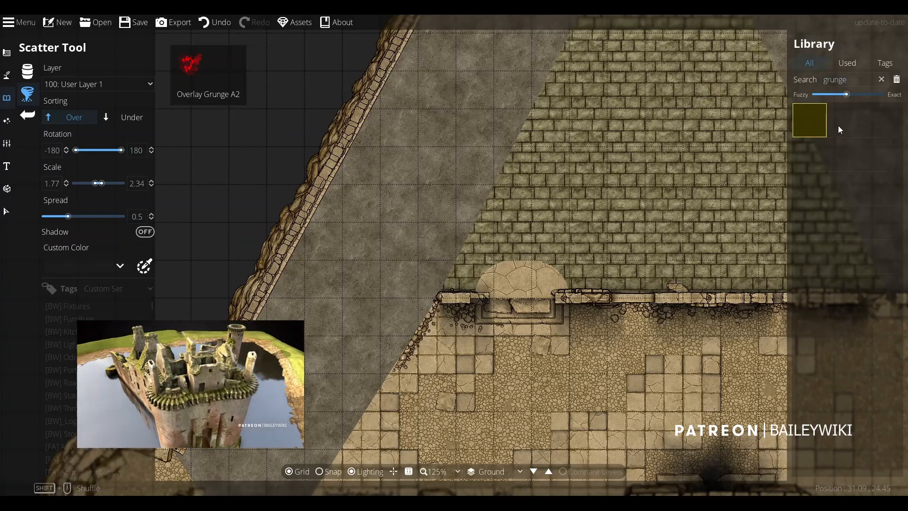
{"action": "left_click_drag", "start_coordinate": [493, 377], "coordinate": [443, 189]}
Scatter grunge over the cobbled hall floor on User Layer 1 with the scale range set to 2.09–2.54.
{"action": "scroll", "coordinate": [467, 207], "scroll_direction": "up", "scroll_amount": 6}
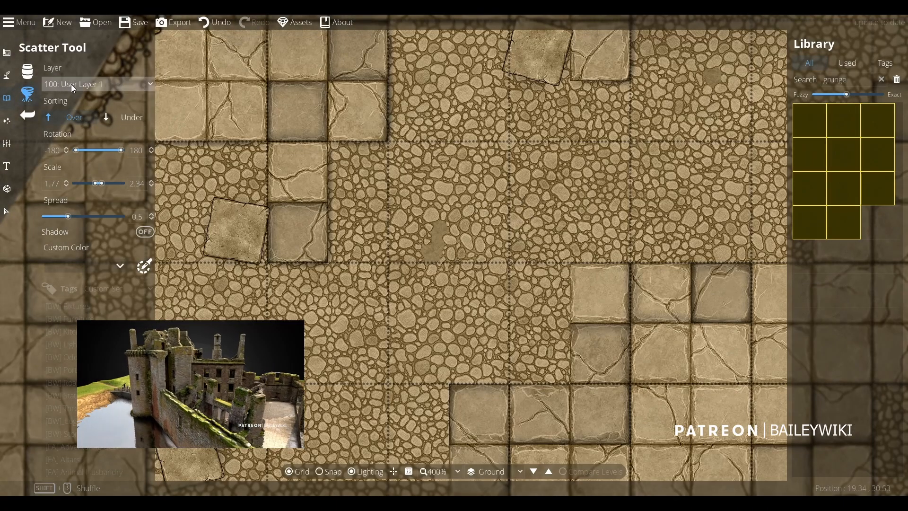
{"action": "left_click", "coordinate": [83, 84]}
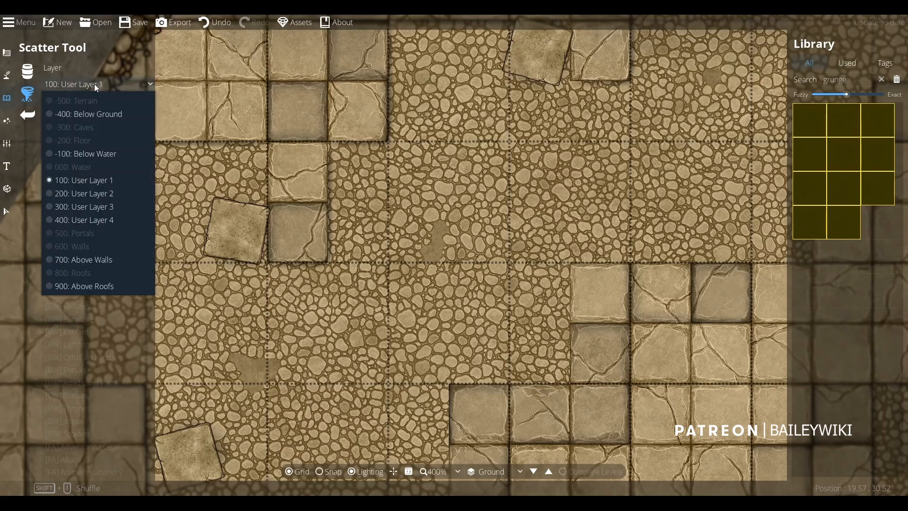
{"action": "left_click", "coordinate": [85, 193]}
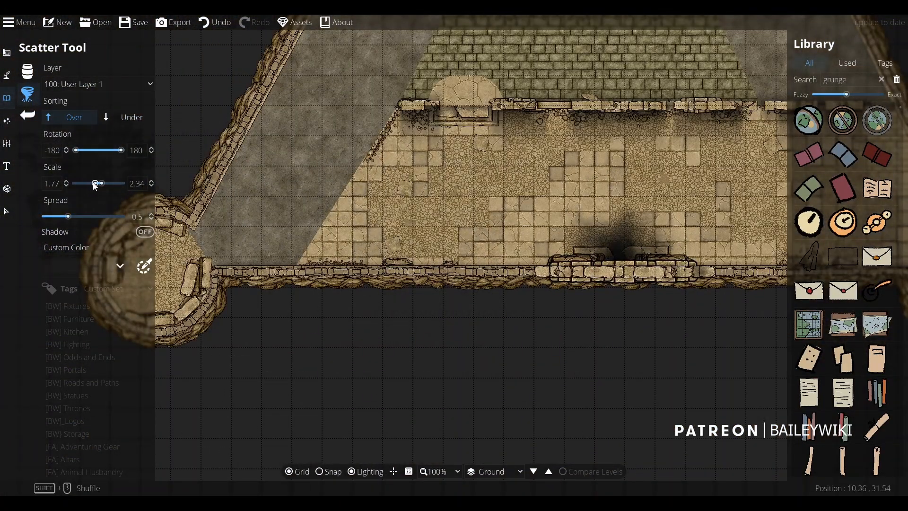
{"action": "mouse_move", "coordinate": [95, 184]}
{"action": "left_mouse_down"}
{"action": "mouse_move", "coordinate": [86, 183]}
{"action": "mouse_move", "coordinate": [101, 183]}
{"action": "left_mouse_up"}
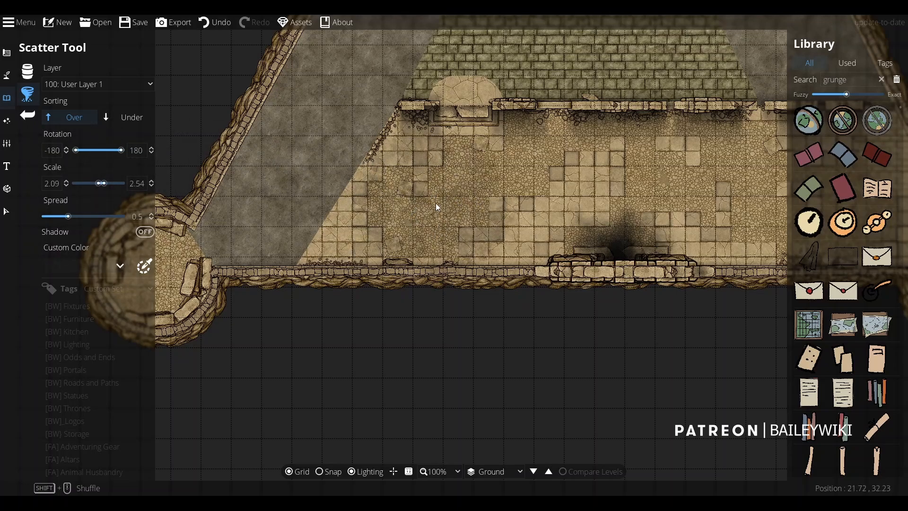
{"action": "scroll", "coordinate": [589, 195], "scroll_direction": "up", "scroll_amount": 2}
{"action": "scroll", "coordinate": [517, 240], "scroll_direction": "down", "scroll_amount": 1}
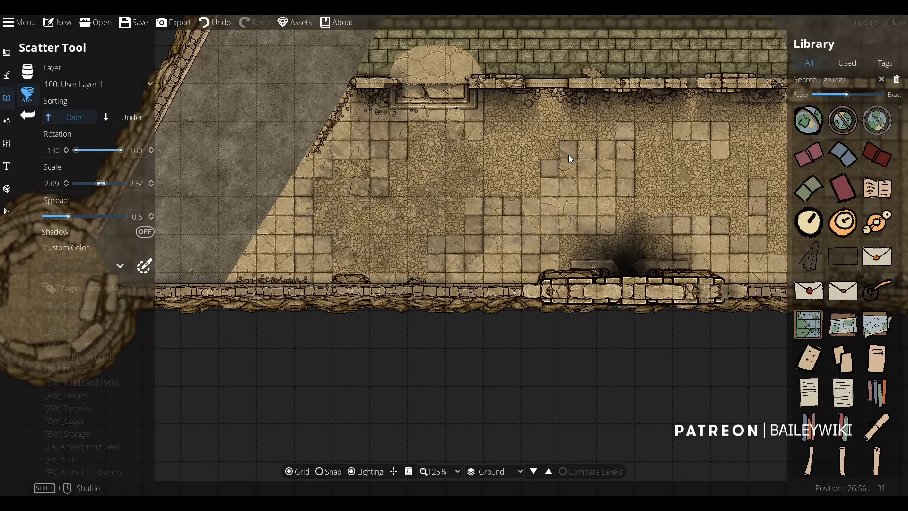
{"action": "mouse_move", "coordinate": [891, 158]}
{"action": "left_mouse_down"}
{"action": "mouse_move", "coordinate": [714, 243]}
{"action": "mouse_move", "coordinate": [496, 214]}
{"action": "mouse_move", "coordinate": [462, 268]}
{"action": "left_mouse_up"}
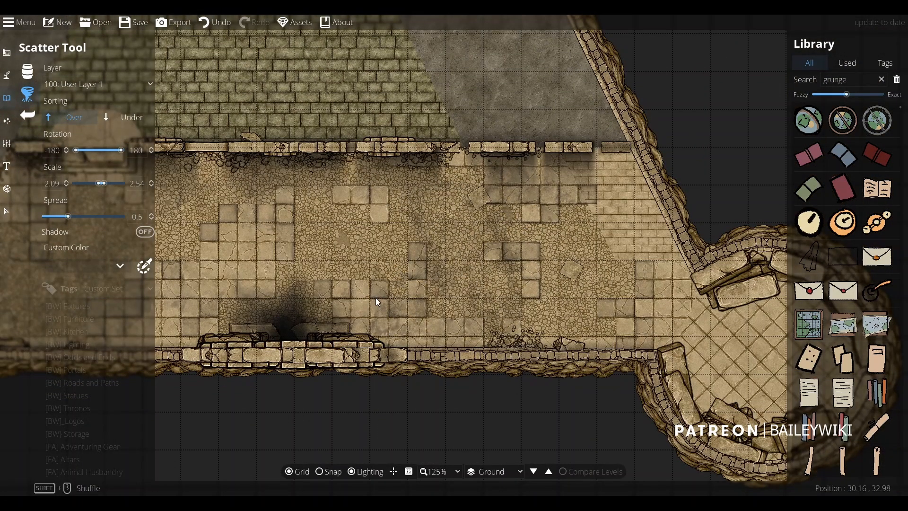
{"action": "left_click_drag", "start_coordinate": [321, 238], "coordinate": [492, 223]}
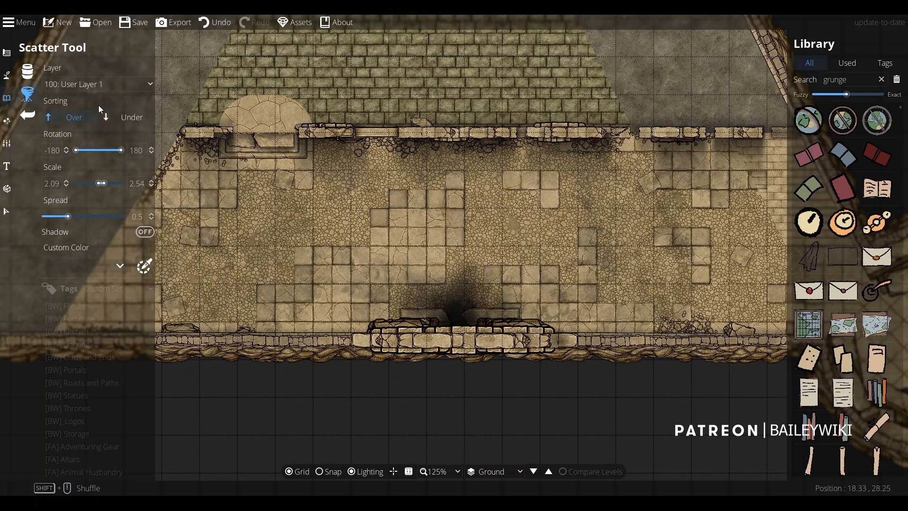
Switch the scatter layer to -100: Below Water, scatter more grunge across the hall floor, and leave the tool.
{"action": "left_click", "coordinate": [97, 84]}
{"action": "left_click", "coordinate": [104, 140]}
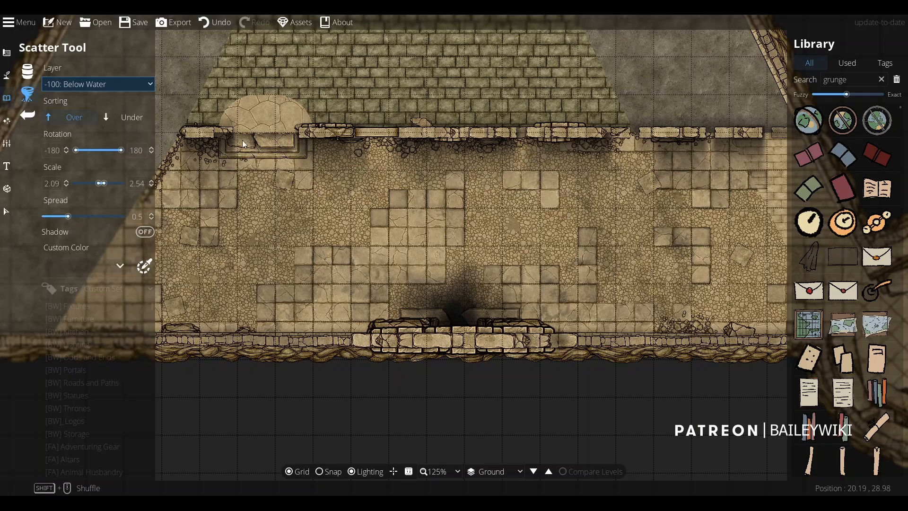
{"action": "left_click_drag", "start_coordinate": [699, 227], "coordinate": [551, 286]}
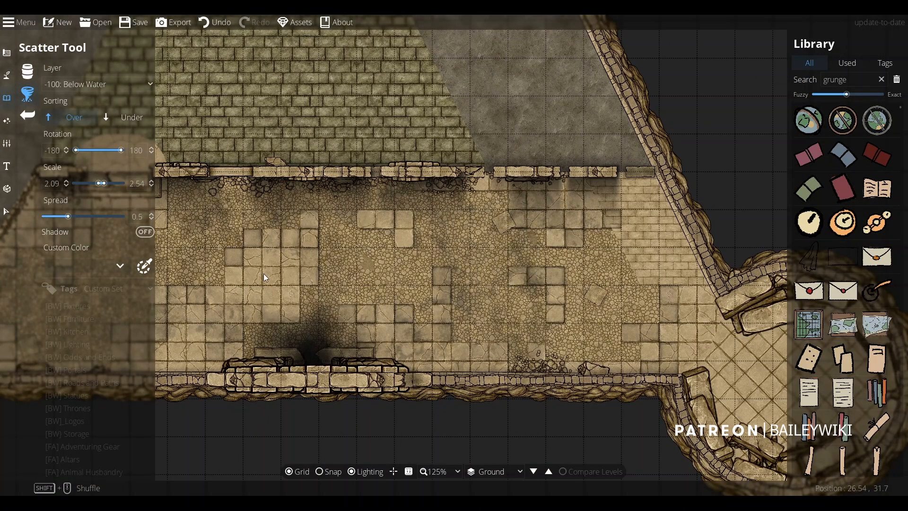
{"action": "left_click_drag", "start_coordinate": [263, 274], "coordinate": [443, 277]}
{"action": "left_click", "coordinate": [390, 253]}
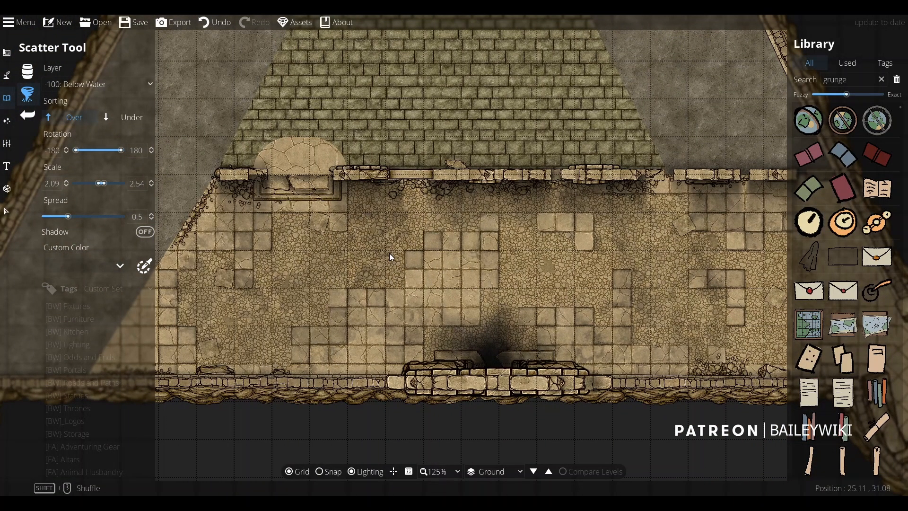
{"action": "left_click", "coordinate": [709, 226]}
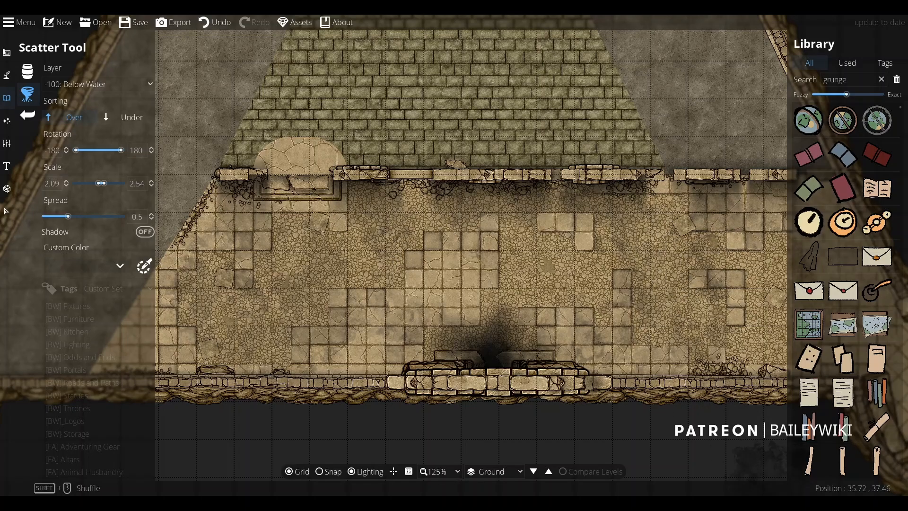
{"action": "key", "text": "Escape"}
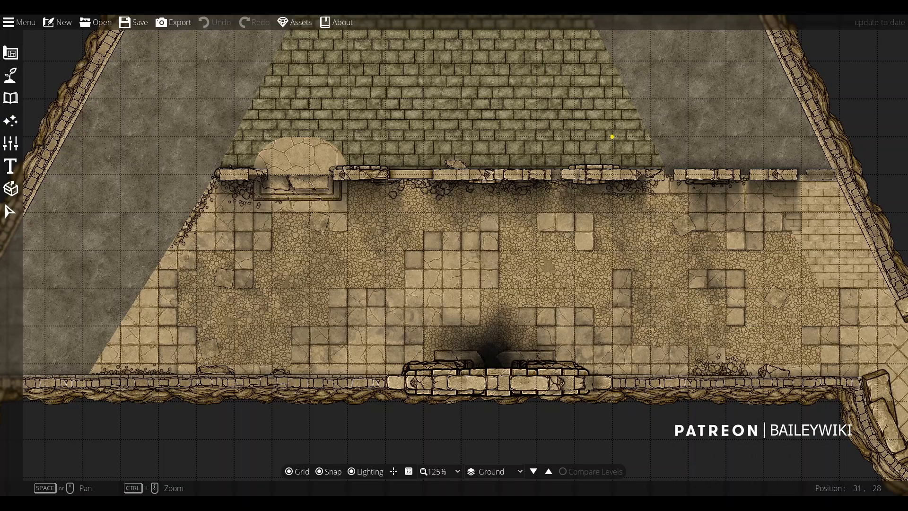
Set up the Pattern Shape Tool for a freeform shape on User Layer 1 with the pale sandy ground pattern.
{"action": "scroll", "coordinate": [389, 247], "scroll_direction": "down", "scroll_amount": 5}
{"action": "scroll", "coordinate": [389, 247], "scroll_direction": "up", "scroll_amount": 3}
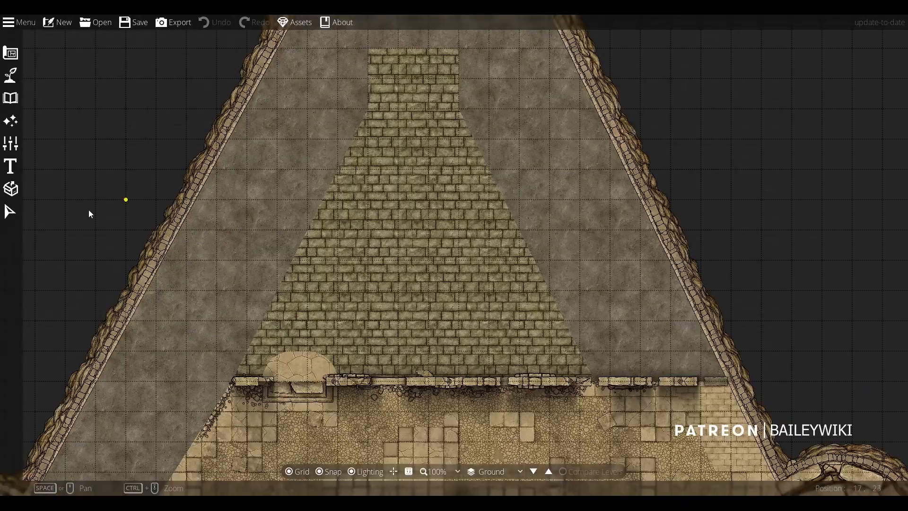
{"action": "left_click", "coordinate": [9, 211]}
{"action": "left_click", "coordinate": [353, 237]}
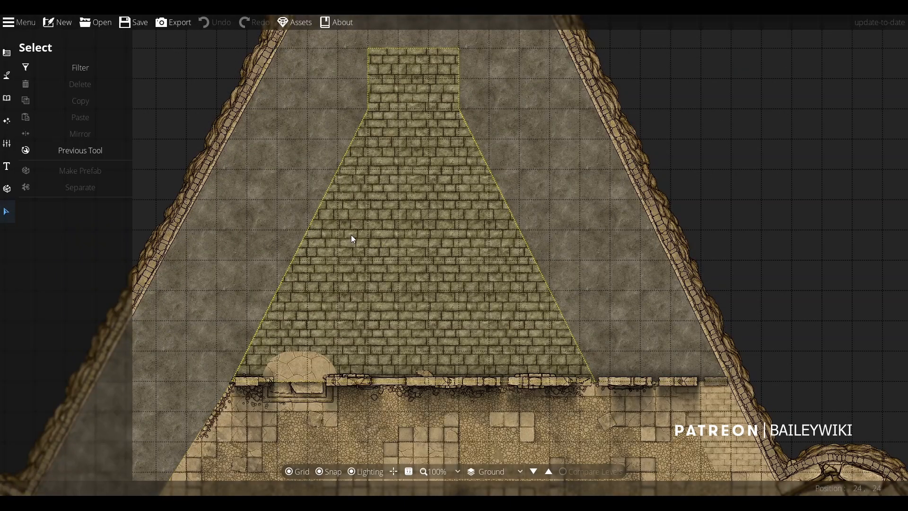
{"action": "left_click", "coordinate": [351, 235]}
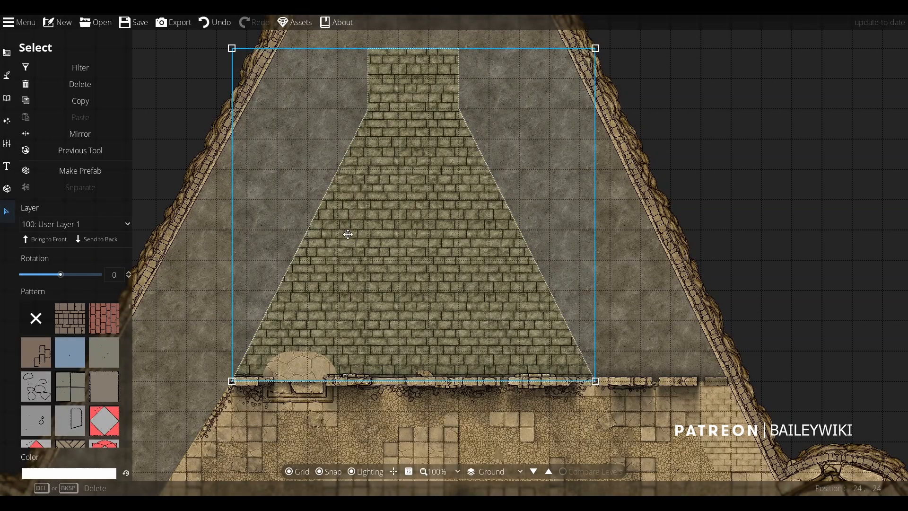
{"action": "left_click", "coordinate": [5, 54]}
{"action": "left_click", "coordinate": [69, 162]}
{"action": "left_click", "coordinate": [88, 84]}
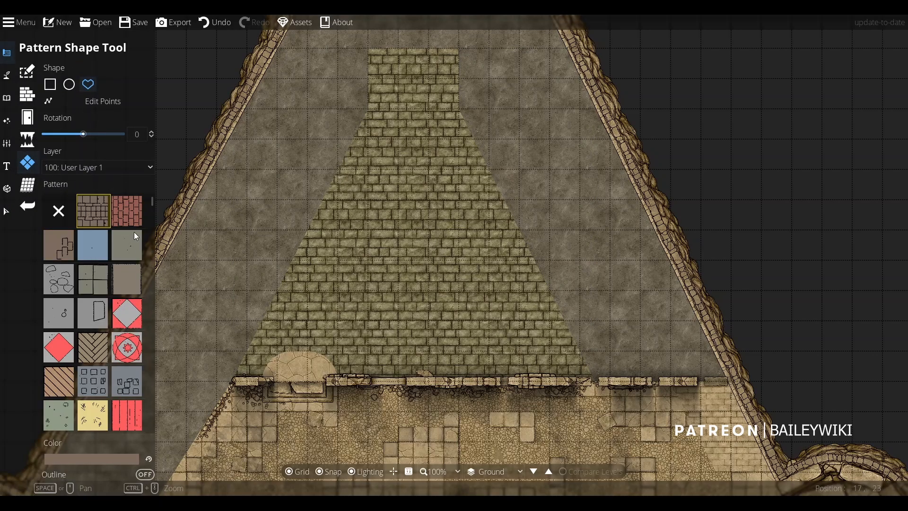
{"action": "left_click_drag", "start_coordinate": [155, 203], "coordinate": [153, 394]}
{"action": "left_click", "coordinate": [129, 288]}
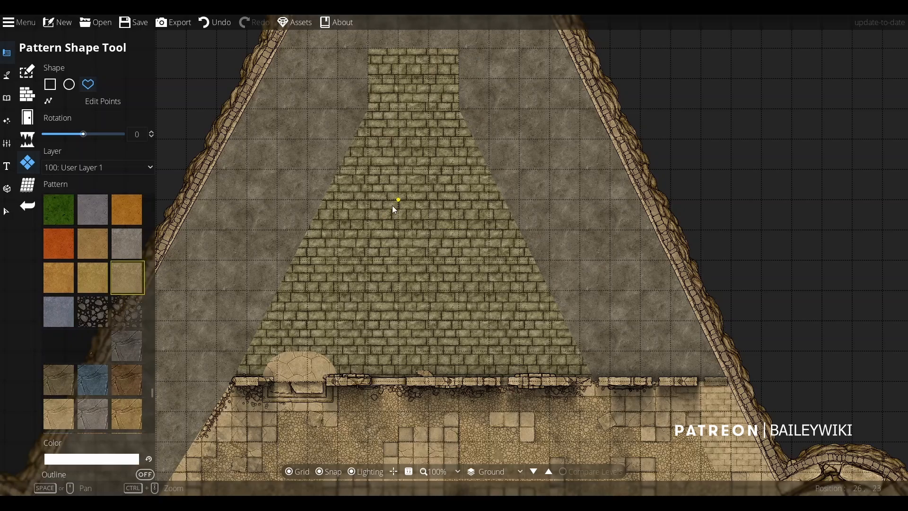
Draw a sandy trapezoid inside the green brick courtyard, about 1 square wide at the top, 7 at the base and 6 high.
{"action": "left_click_drag", "start_coordinate": [377, 248], "coordinate": [365, 294]}
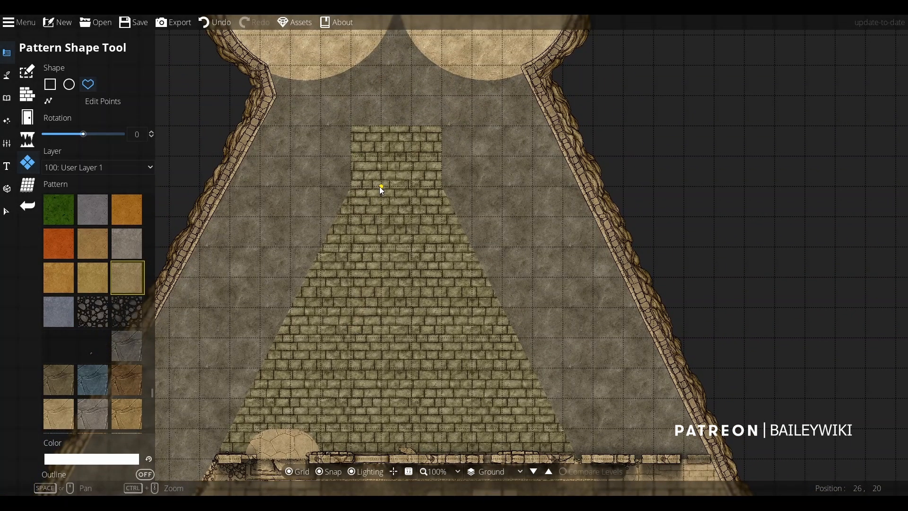
{"action": "left_click", "coordinate": [413, 191]}
{"action": "left_click_drag", "start_coordinate": [461, 320], "coordinate": [450, 296]}
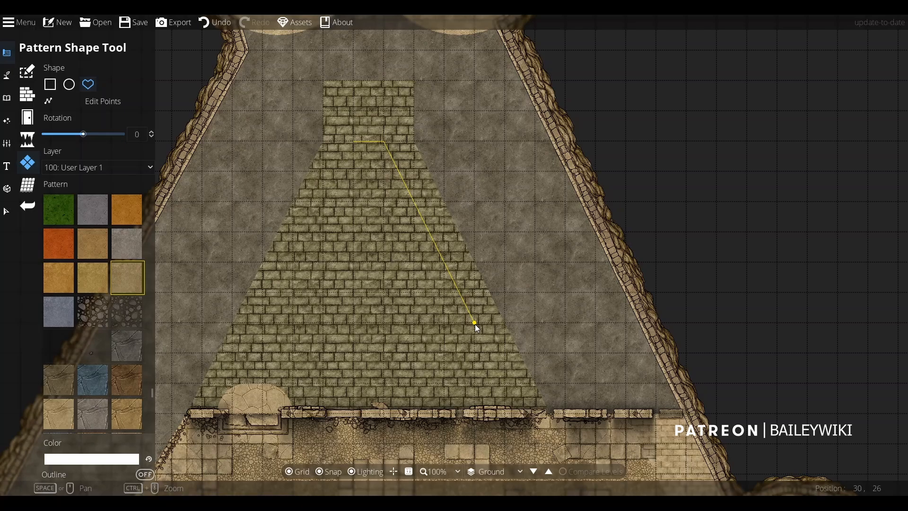
{"action": "left_click", "coordinate": [505, 384]}
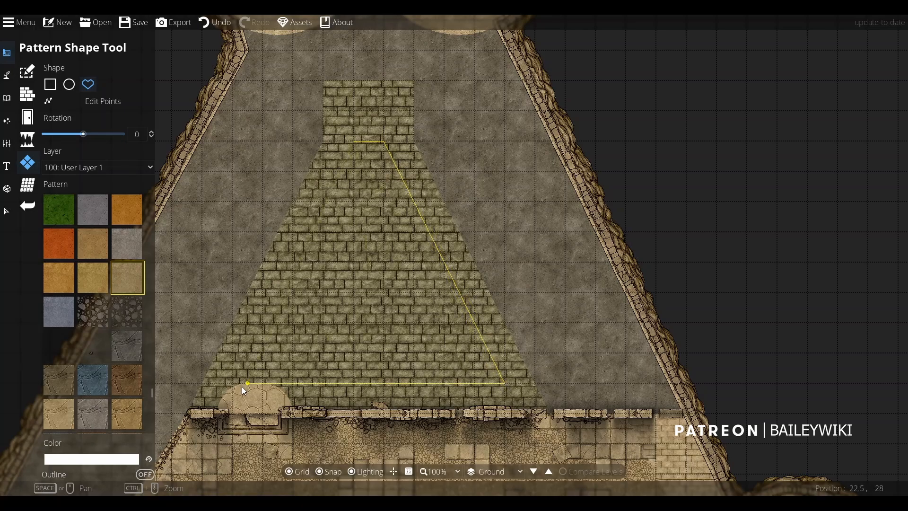
{"action": "left_click", "coordinate": [473, 323]}
{"action": "left_click", "coordinate": [262, 323]}
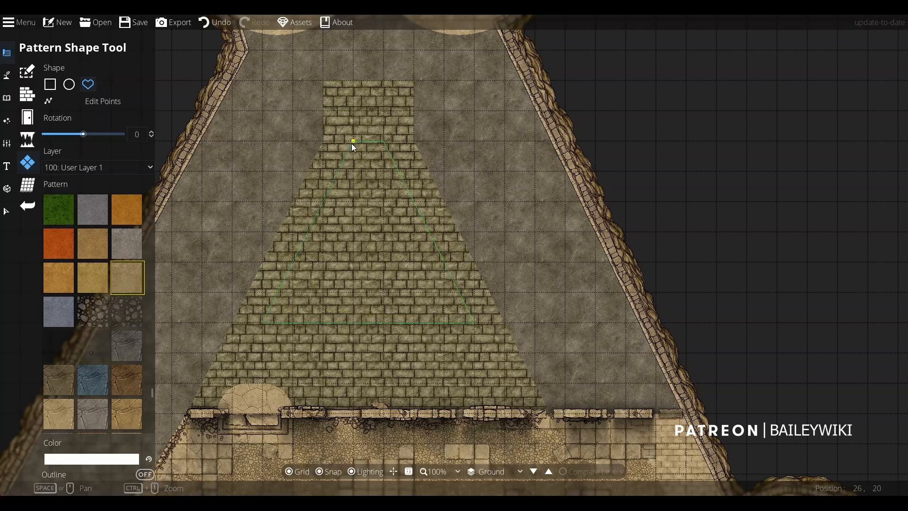
{"action": "left_click", "coordinate": [351, 144]}
Change the pattern of the grey ground around the brick courtyard to the same pale sandy texture as the trapezoid.
{"action": "scroll", "coordinate": [397, 354], "scroll_direction": "up", "scroll_amount": 1}
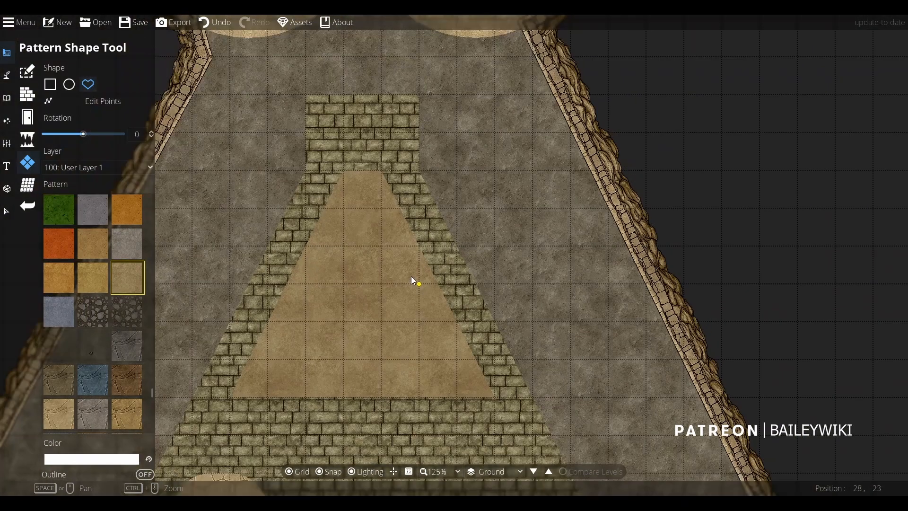
{"action": "left_click_drag", "start_coordinate": [411, 277], "coordinate": [356, 319]}
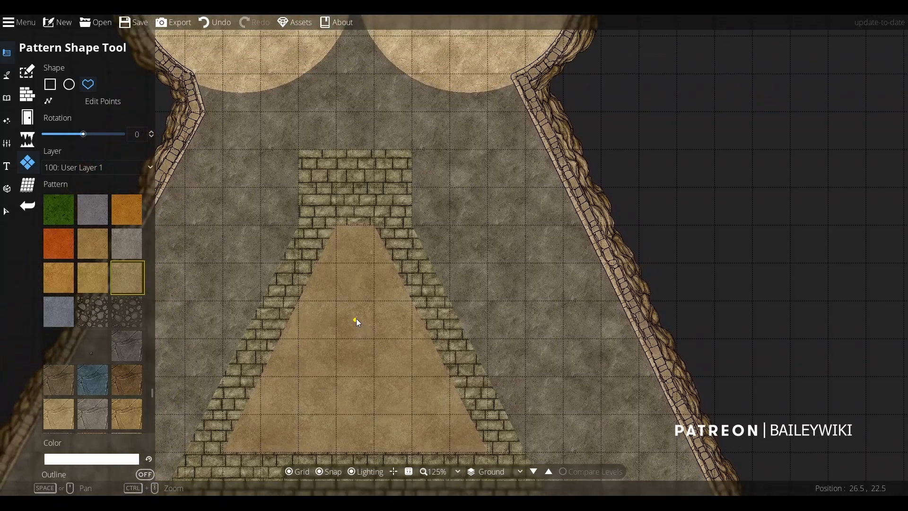
{"action": "left_click", "coordinate": [6, 211]}
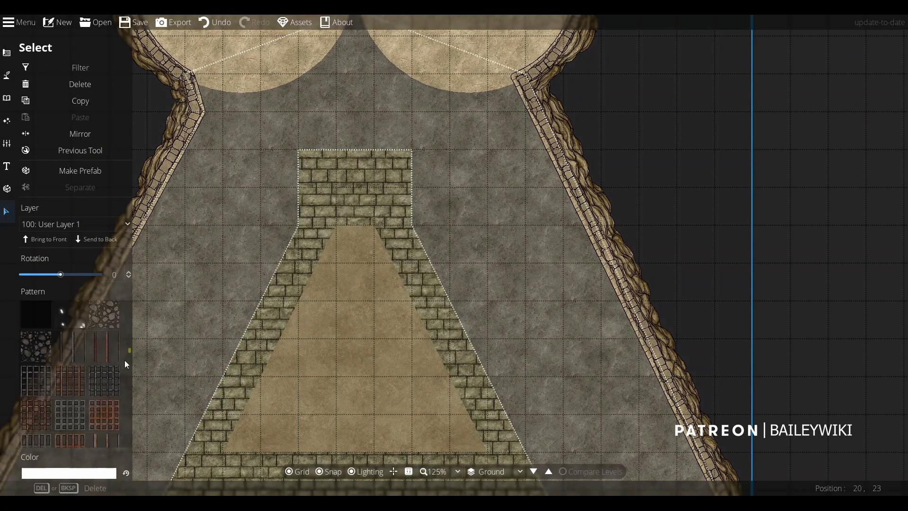
{"action": "scroll", "coordinate": [126, 365], "scroll_direction": "down", "scroll_amount": 10}
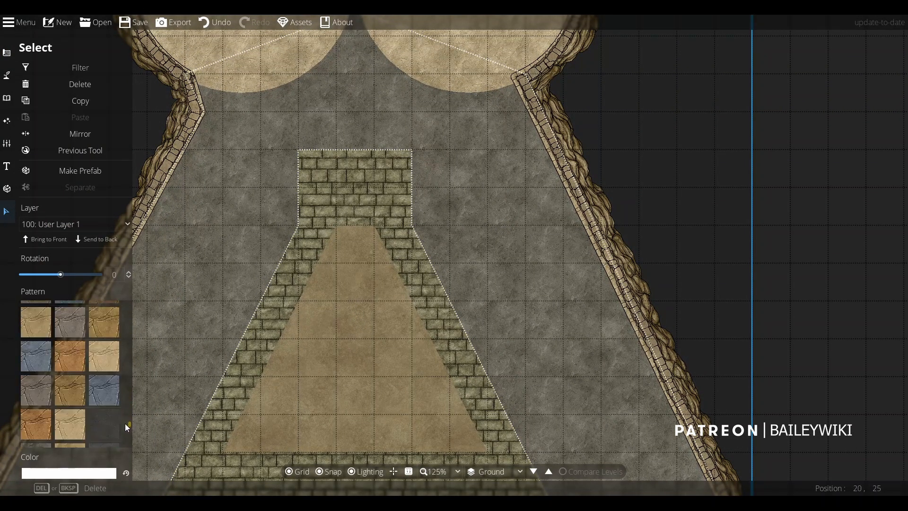
{"action": "left_click_drag", "start_coordinate": [125, 424], "coordinate": [118, 371]}
{"action": "left_click", "coordinate": [104, 349]}
{"action": "left_click", "coordinate": [654, 300]}
Change the courtyard's green brick pattern to Stone Tiles Cracked E2 05 and deselect the shape.
{"action": "scroll", "coordinate": [524, 311], "scroll_direction": "down", "scroll_amount": 1}
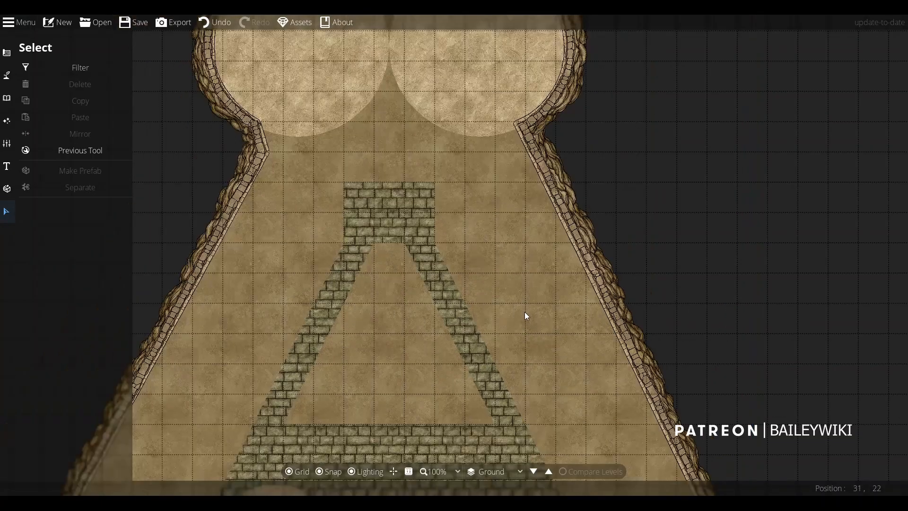
{"action": "scroll", "coordinate": [524, 311], "scroll_direction": "down", "scroll_amount": 2}
{"action": "scroll", "coordinate": [524, 258], "scroll_direction": "up", "scroll_amount": 4}
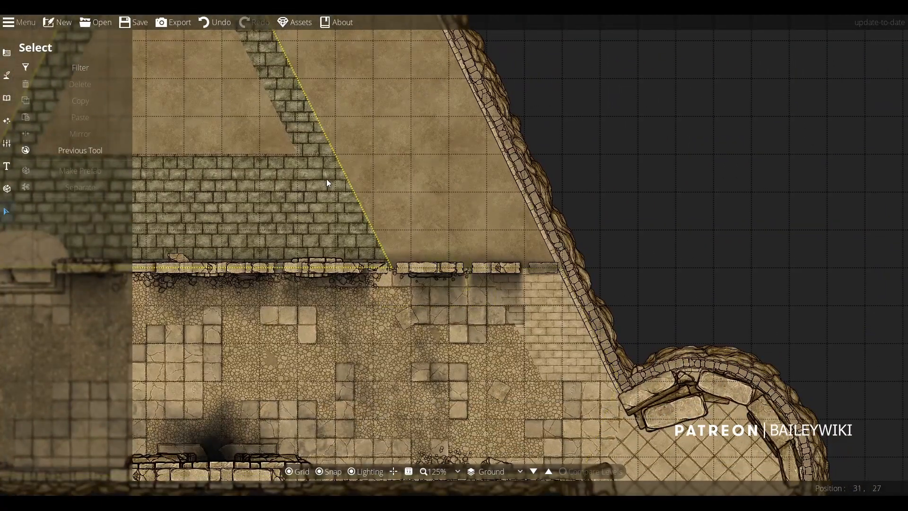
{"action": "scroll", "coordinate": [384, 303], "scroll_direction": "up", "scroll_amount": 2}
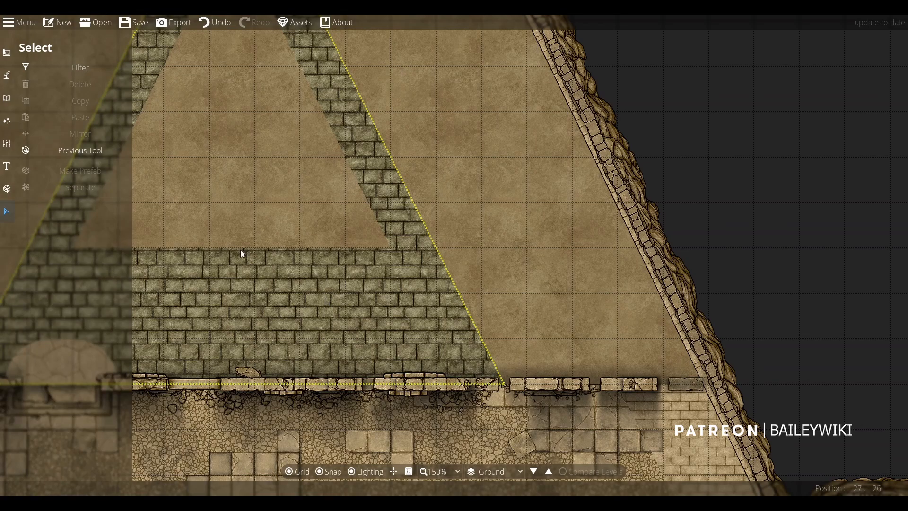
{"action": "left_click", "coordinate": [217, 345]}
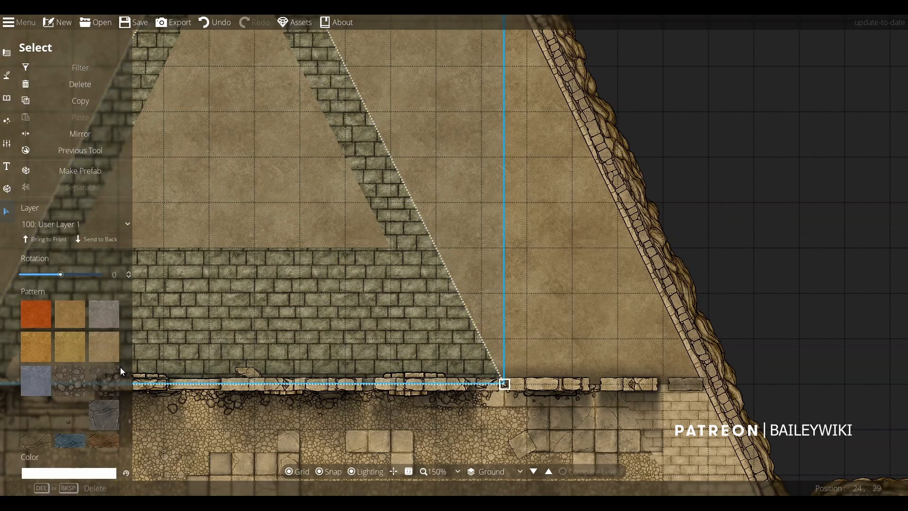
{"action": "scroll", "coordinate": [124, 396], "scroll_direction": "up", "scroll_amount": 2}
{"action": "scroll", "coordinate": [129, 381], "scroll_direction": "up", "scroll_amount": 4}
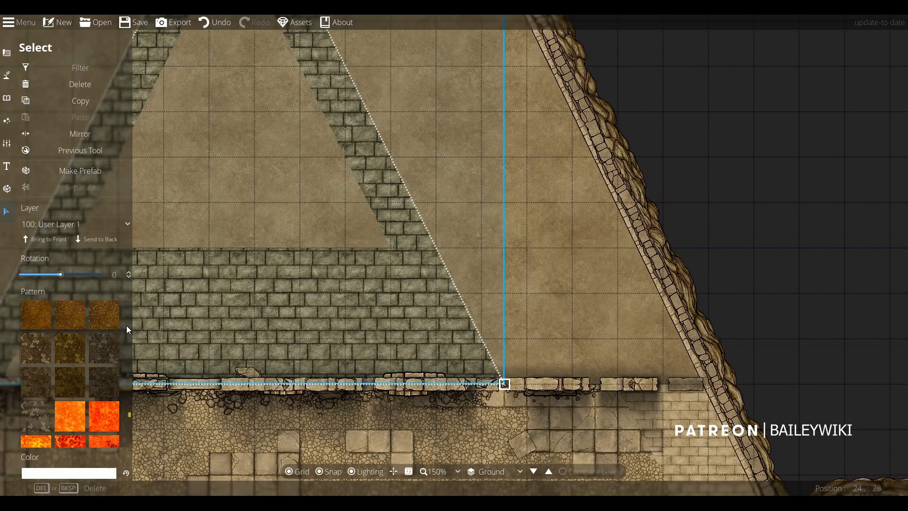
{"action": "left_click_drag", "start_coordinate": [129, 413], "coordinate": [128, 346]}
{"action": "left_click", "coordinate": [94, 347]}
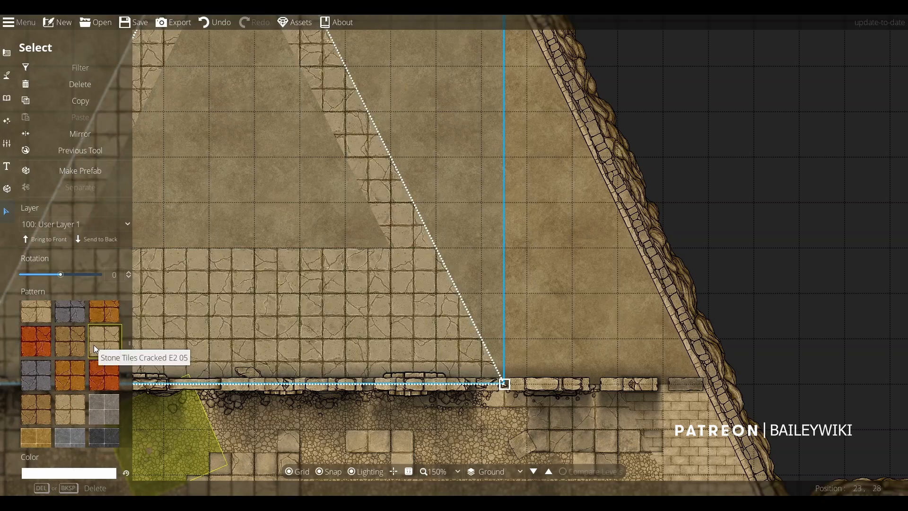
{"action": "left_click", "coordinate": [805, 200]}
{"action": "scroll", "coordinate": [405, 250], "scroll_direction": "down", "scroll_amount": 1}
{"action": "left_click_drag", "start_coordinate": [404, 251], "coordinate": [381, 224]}
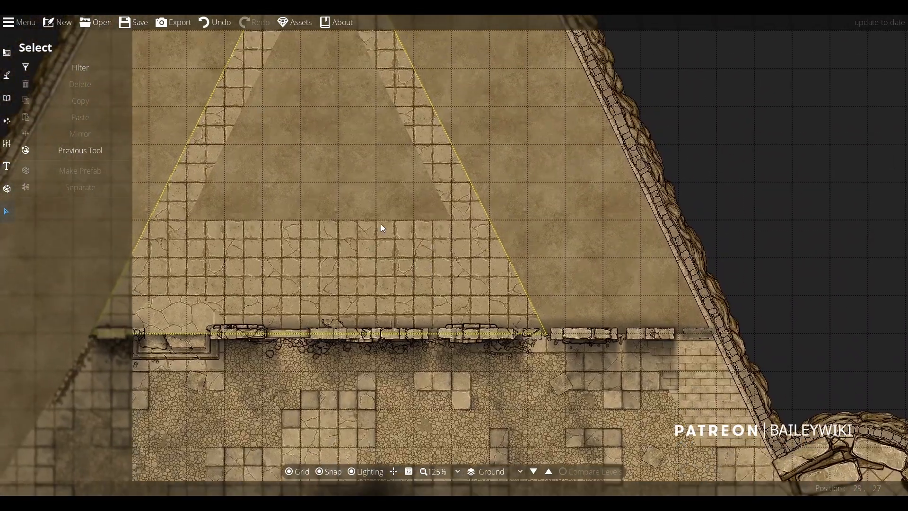
{"action": "left_click", "coordinate": [359, 170]}
{"action": "right_click", "coordinate": [491, 156]}
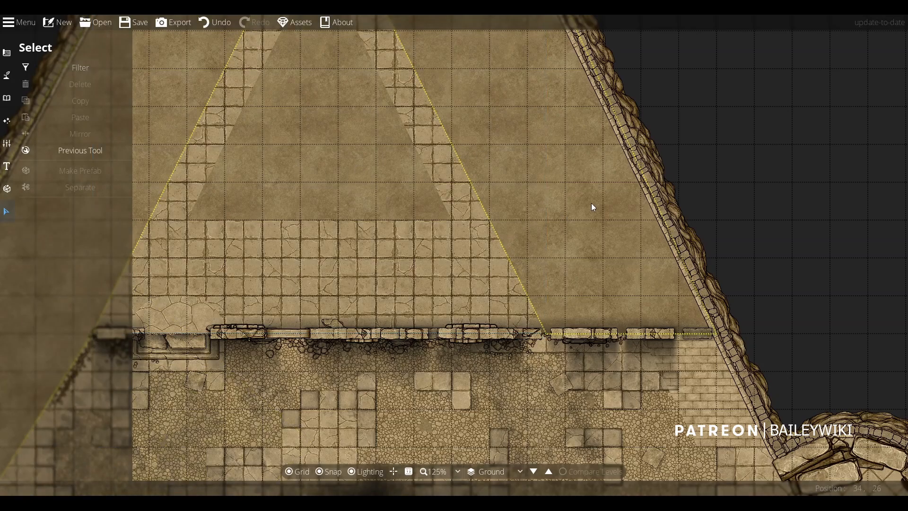
{"action": "left_click", "coordinate": [593, 207]}
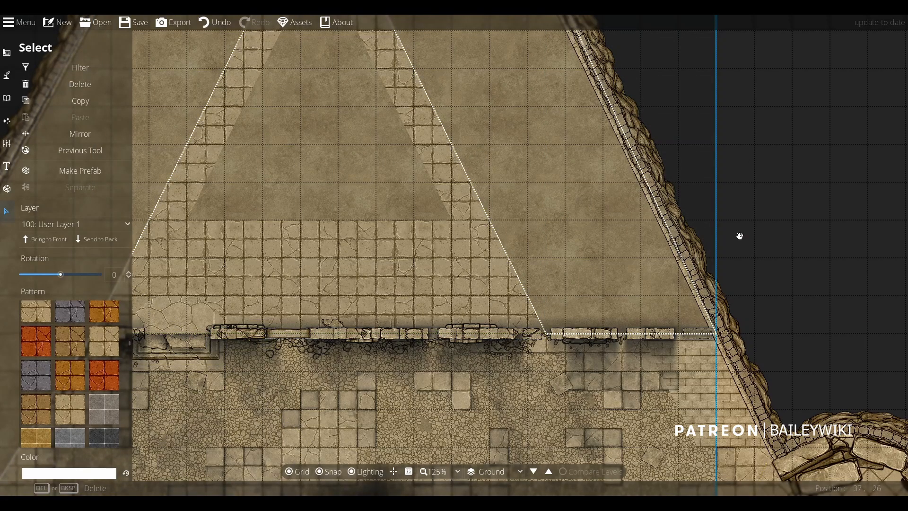
{"action": "left_click", "coordinate": [771, 284]}
Set up the Wall Tool with the Wall Stone Sandstone D style.
{"action": "left_click_drag", "start_coordinate": [771, 285], "coordinate": [463, 309]}
{"action": "left_click", "coordinate": [7, 53]}
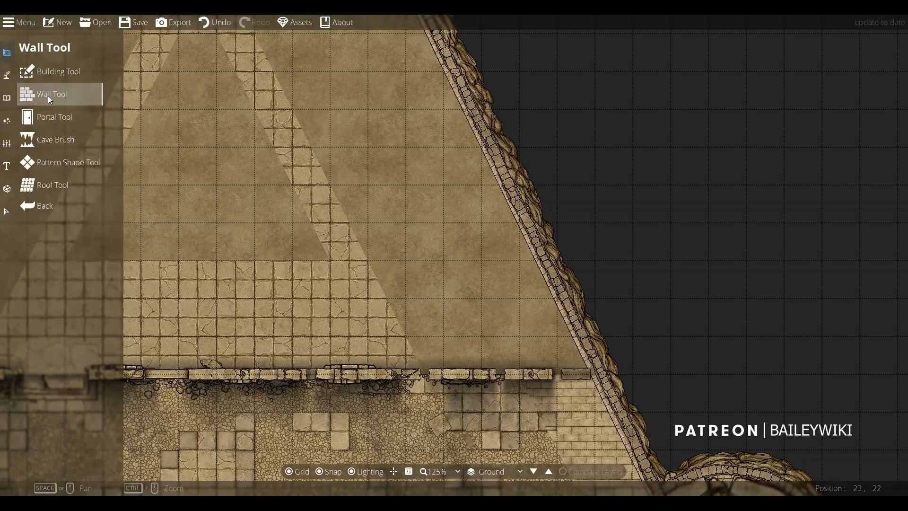
{"action": "left_click", "coordinate": [47, 96]}
{"action": "mouse_move", "coordinate": [140, 291]}
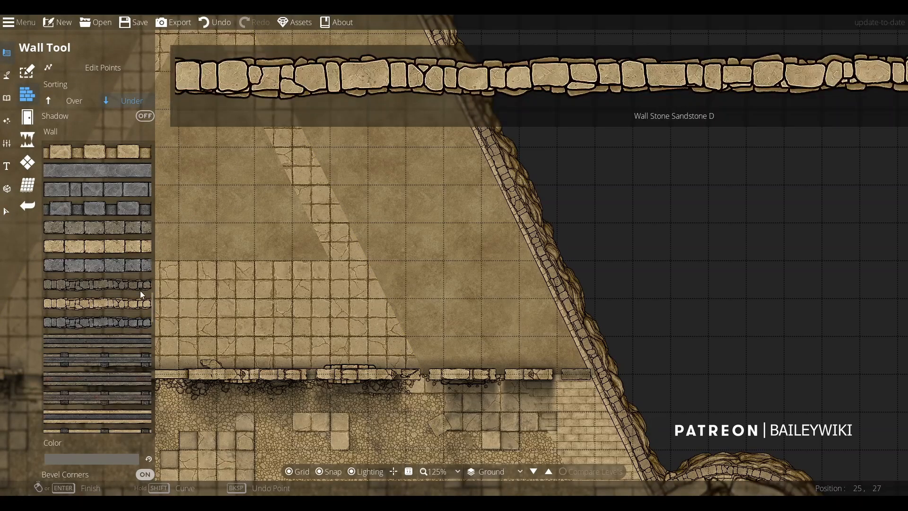
{"action": "left_click", "coordinate": [121, 306]}
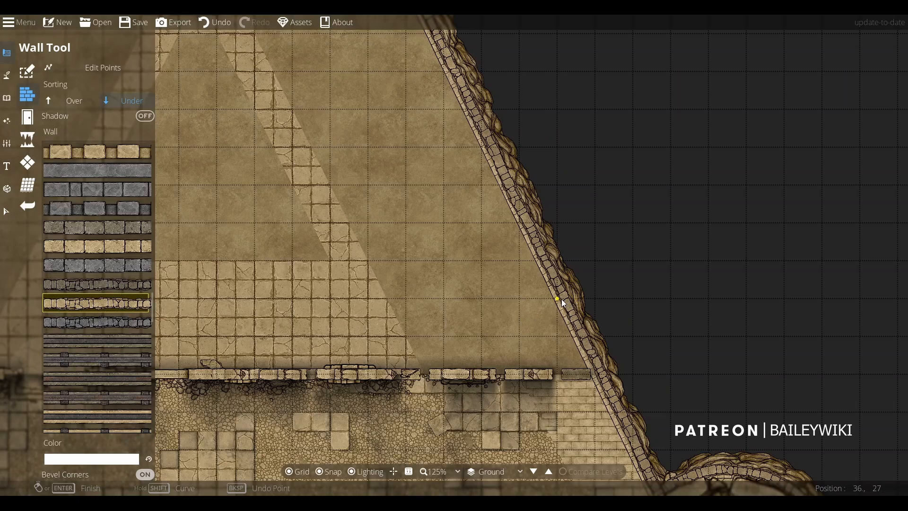
Draw the east inner wall from the outer wall 4 squares inward, diagonally along the tiled courtyard, then 6 squares up to the gap between the towers.
{"action": "left_click", "coordinate": [562, 301]}
{"action": "left_click", "coordinate": [408, 300]}
{"action": "left_click_drag", "start_coordinate": [408, 299], "coordinate": [437, 367]}
{"action": "left_click_drag", "start_coordinate": [309, 106], "coordinate": [346, 212]}
{"action": "scroll", "coordinate": [347, 212], "scroll_direction": "down", "scroll_amount": 5}
{"action": "scroll", "coordinate": [346, 211], "scroll_direction": "up", "scroll_amount": 4}
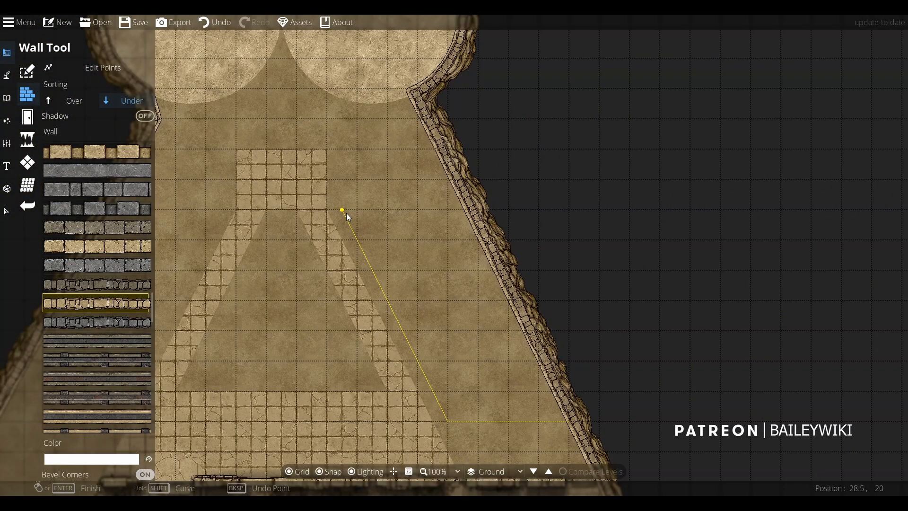
{"action": "left_click", "coordinate": [328, 177]}
{"action": "left_click_drag", "start_coordinate": [327, 177], "coordinate": [368, 298]}
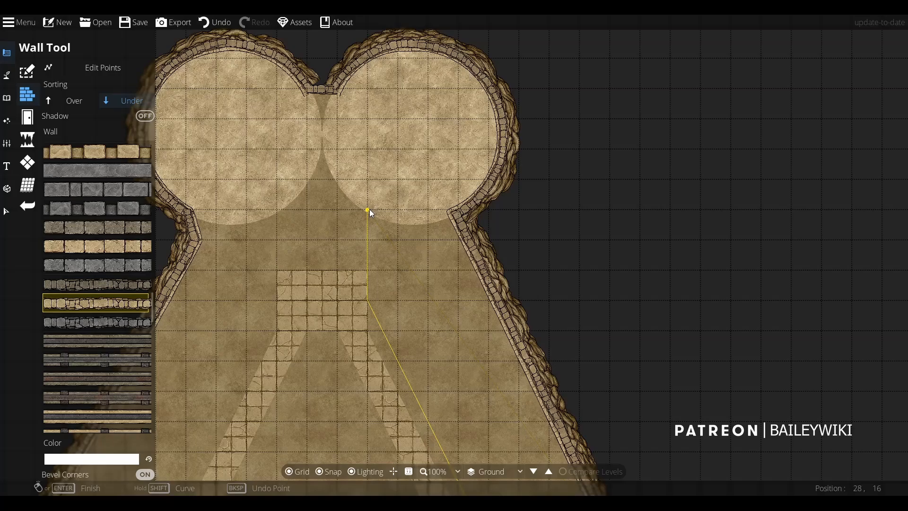
{"action": "left_click", "coordinate": [369, 121]}
{"action": "double_click", "coordinate": [334, 90]}
Draw the matching west inner wall from the tower gap down beside the hall, plus a cross wall joining it to the west outer wall.
{"action": "left_click", "coordinate": [309, 90]}
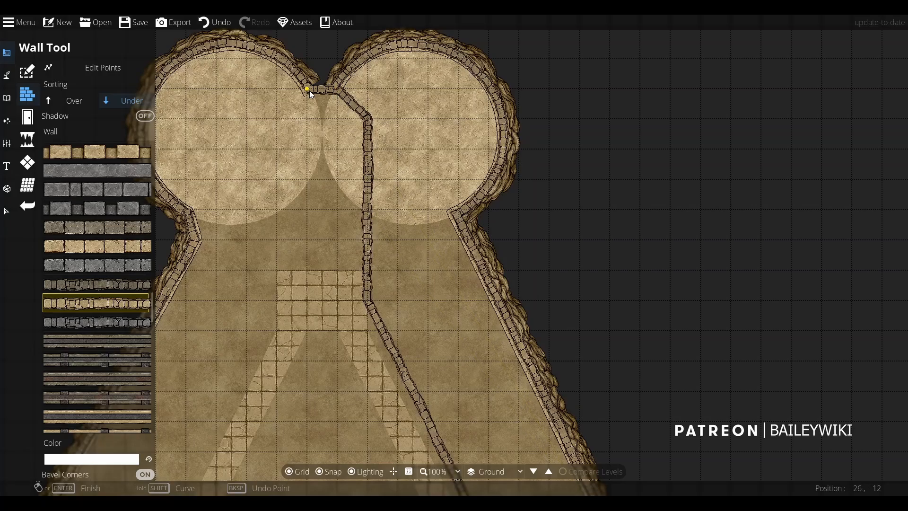
{"action": "left_click", "coordinate": [277, 120]}
{"action": "left_click", "coordinate": [283, 299]}
{"action": "left_click_drag", "start_coordinate": [287, 298], "coordinate": [499, 33]}
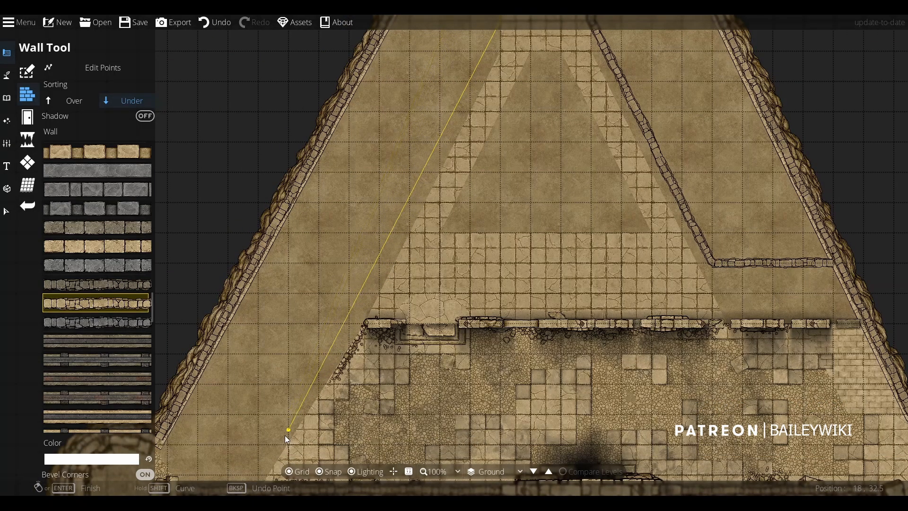
{"action": "left_click_drag", "start_coordinate": [353, 278], "coordinate": [386, 151]}
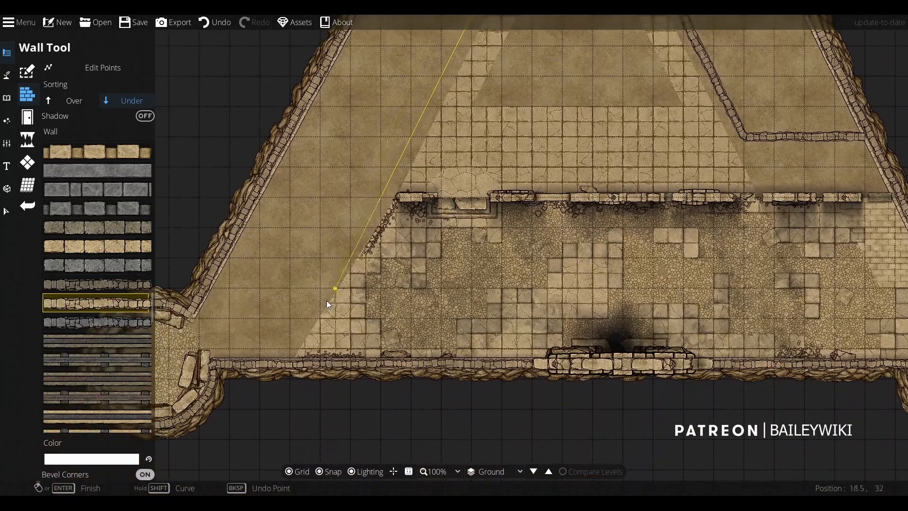
{"action": "double_click", "coordinate": [321, 288]}
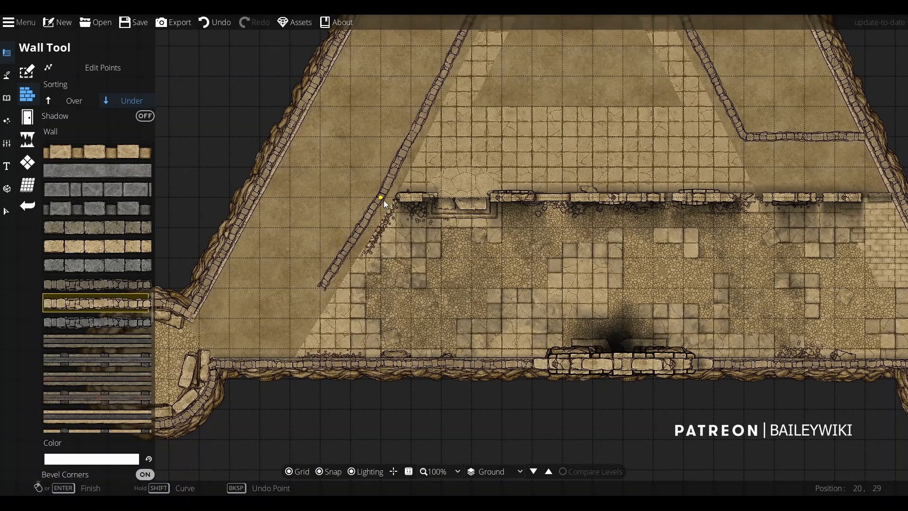
{"action": "left_click", "coordinate": [381, 197]}
{"action": "double_click", "coordinate": [252, 197]}
Set up the Object Tool with the used square sandstone slab, scaled to 1.9, for the strip below the east cross wall.
{"action": "scroll", "coordinate": [419, 211], "scroll_direction": "down", "scroll_amount": 4}
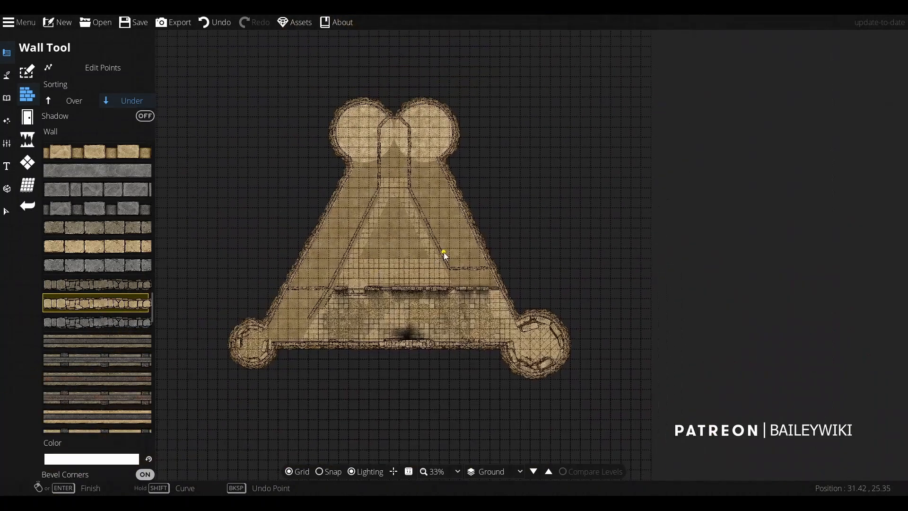
{"action": "scroll", "coordinate": [444, 251], "scroll_direction": "up", "scroll_amount": 4}
{"action": "left_click_drag", "start_coordinate": [442, 232], "coordinate": [206, 193]}
{"action": "left_click", "coordinate": [6, 98]}
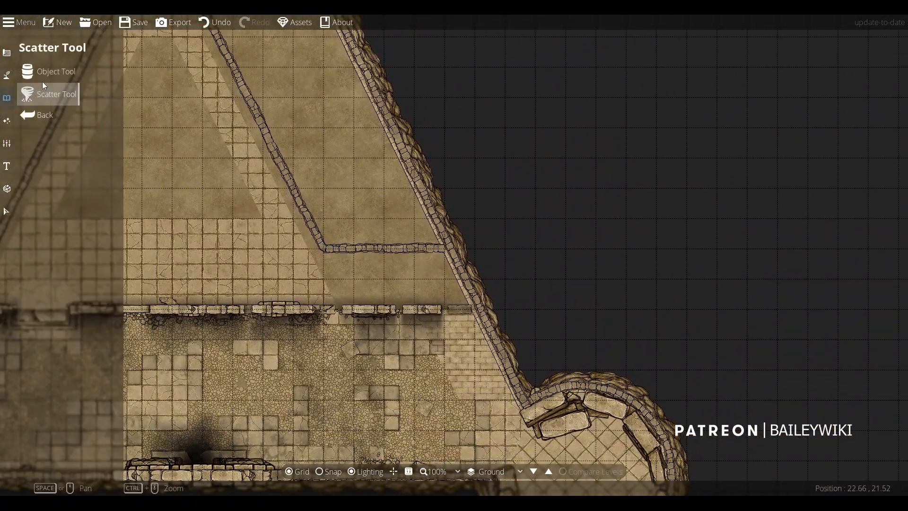
{"action": "left_click", "coordinate": [52, 73]}
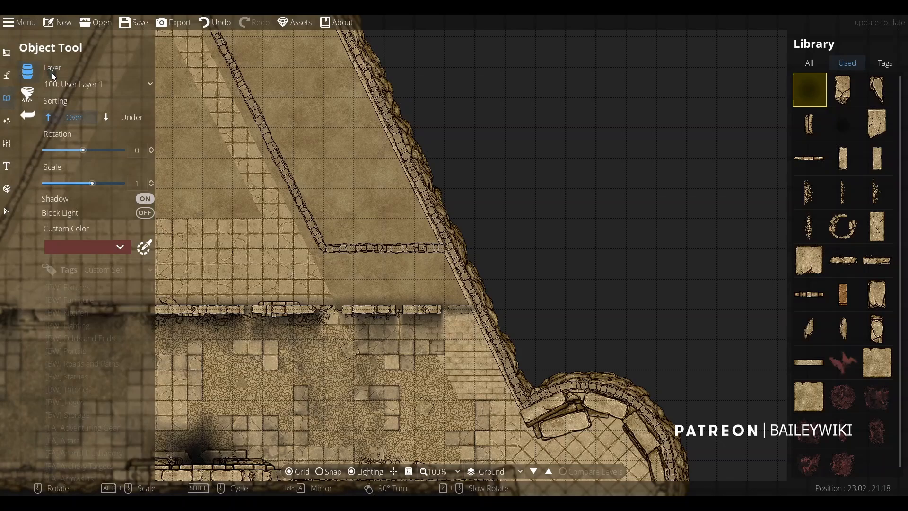
{"action": "left_click", "coordinate": [876, 380]}
{"action": "scroll", "coordinate": [342, 275], "scroll_direction": "up", "scroll_amount": 9}
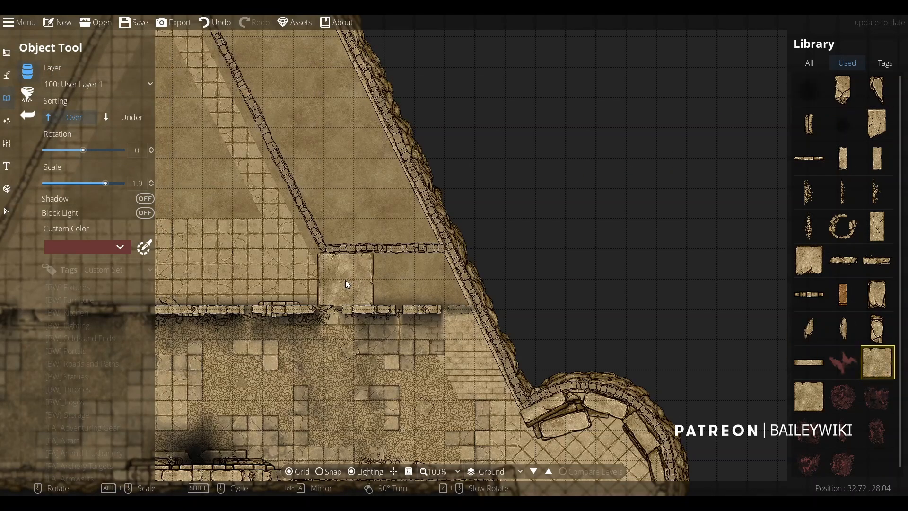
{"action": "scroll", "coordinate": [346, 279], "scroll_direction": "up", "scroll_amount": 2}
Place the first slab at scale 2 at the west end of the strip below the east cross wall, undoing the smaller attempts.
{"action": "left_click", "coordinate": [346, 280]}
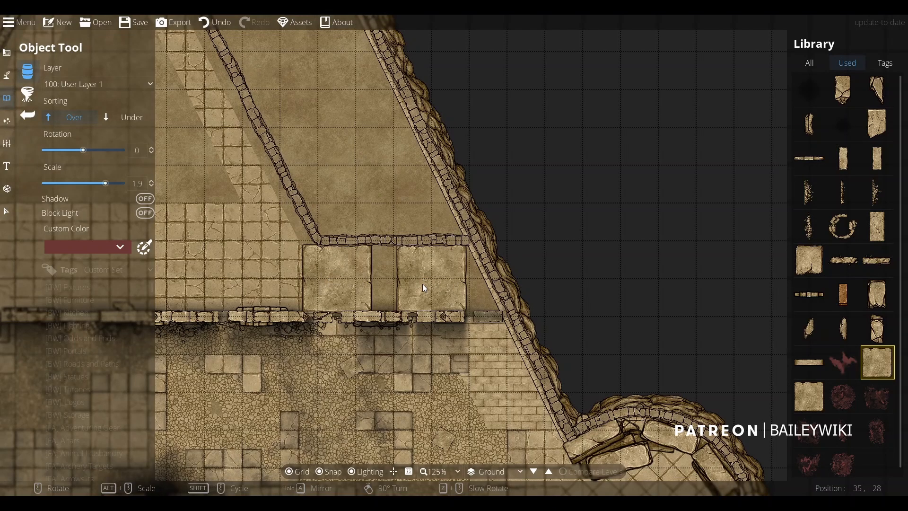
{"action": "key", "text": "ctrl+z"}
{"action": "left_click", "coordinate": [351, 283]}
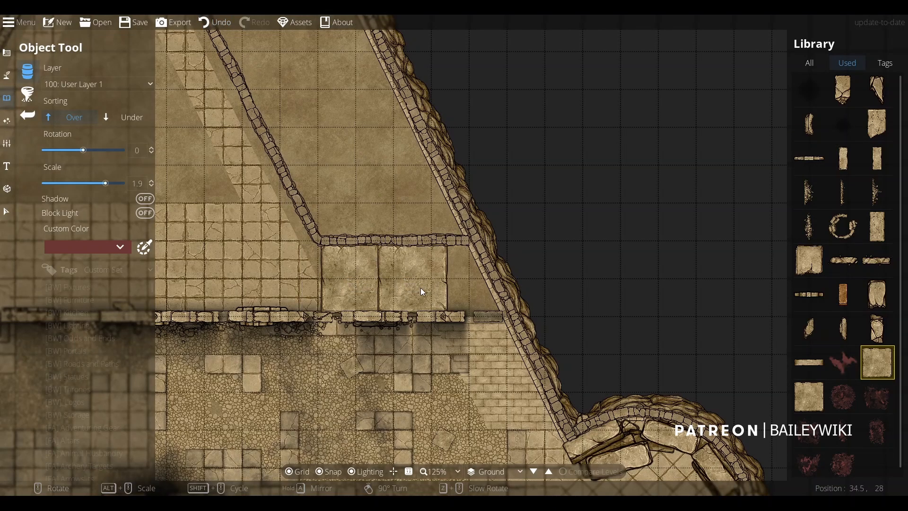
{"action": "scroll", "coordinate": [393, 284], "scroll_direction": "up", "scroll_amount": 1}
{"action": "key", "text": "ctrl+z"}
{"action": "left_click", "coordinate": [351, 281]}
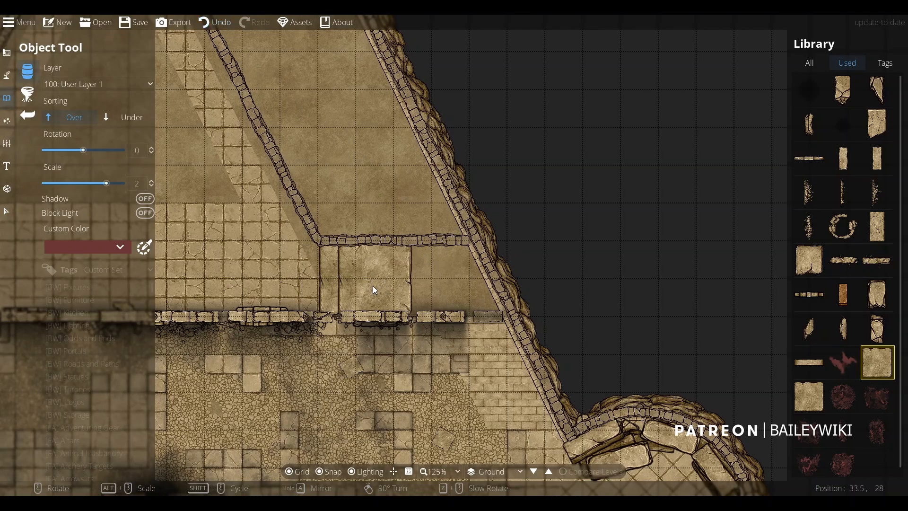
Lay five more overlapping slabs eastward at half-square spacing as stair treads, varying their rotation in 90° turns.
{"action": "right_click", "coordinate": [373, 286]}
{"action": "left_click", "coordinate": [373, 286]}
{"action": "right_click", "coordinate": [399, 285]}
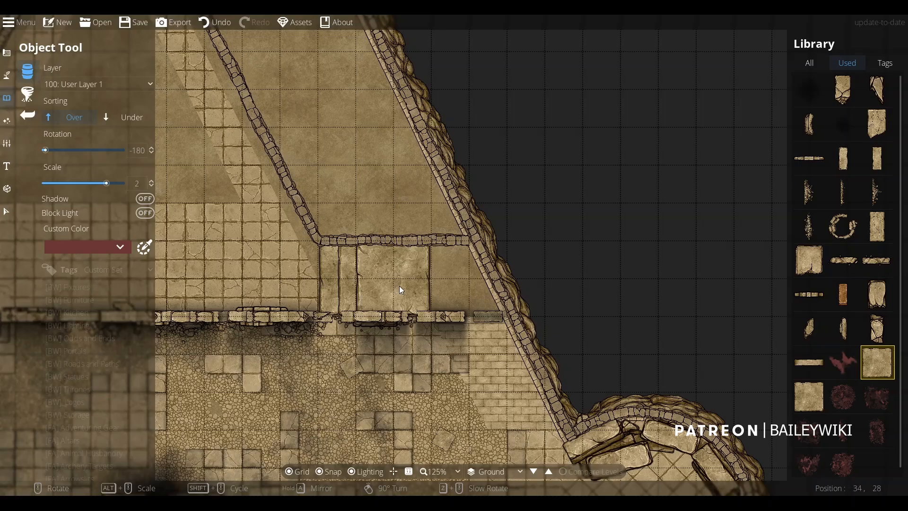
{"action": "left_click", "coordinate": [400, 286]}
{"action": "right_click", "coordinate": [430, 285]}
{"action": "left_click", "coordinate": [412, 283]}
{"action": "right_click", "coordinate": [428, 285]}
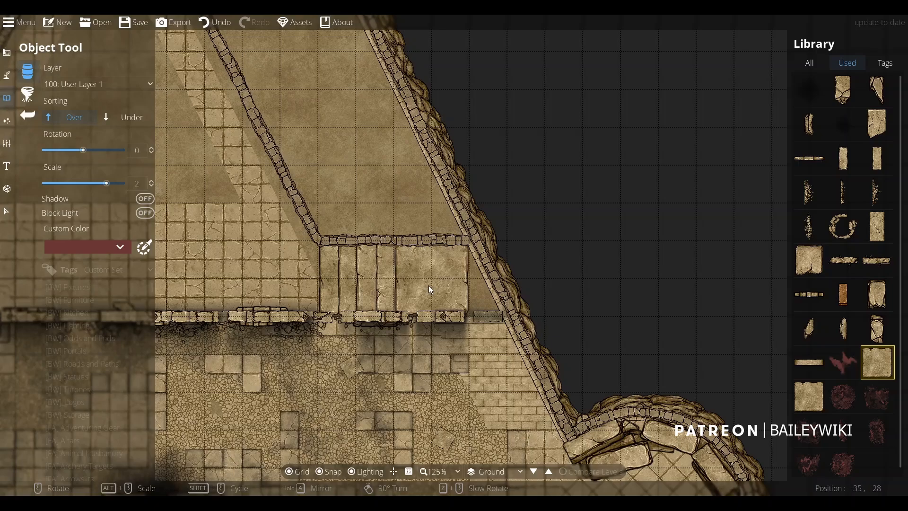
{"action": "left_click", "coordinate": [429, 286]}
{"action": "scroll", "coordinate": [450, 290], "scroll_direction": "up", "scroll_amount": 3}
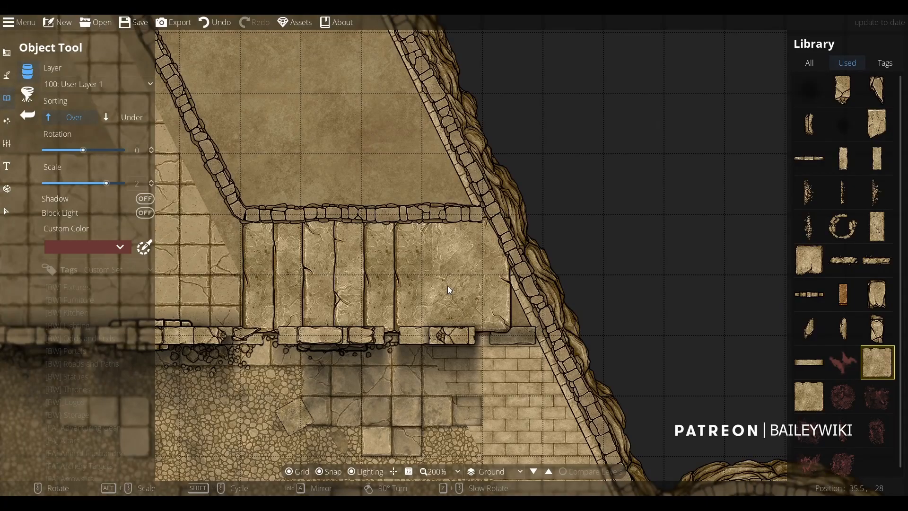
{"action": "left_click", "coordinate": [448, 286]}
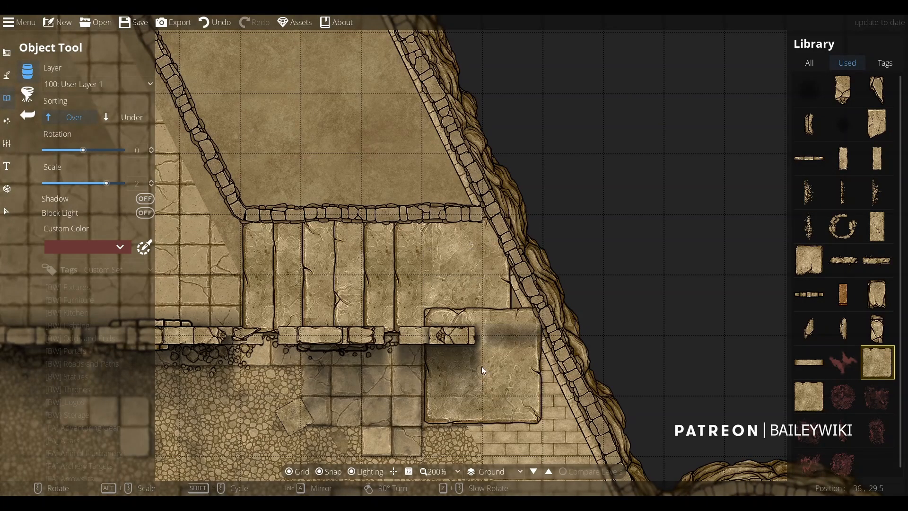
{"action": "scroll", "coordinate": [487, 341], "scroll_direction": "down", "scroll_amount": 3}
{"action": "left_click", "coordinate": [483, 327]}
{"action": "scroll", "coordinate": [331, 391], "scroll_direction": "down", "scroll_amount": 2}
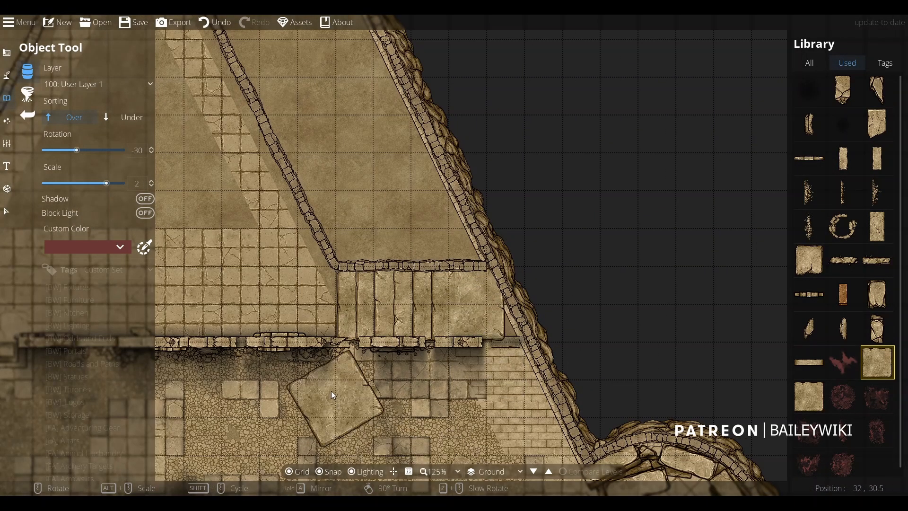
Set up the Path Tool on layer 200: User Layer 2 with a width of 0.3.
{"action": "left_click", "coordinate": [7, 75]}
{"action": "left_click", "coordinate": [28, 137]}
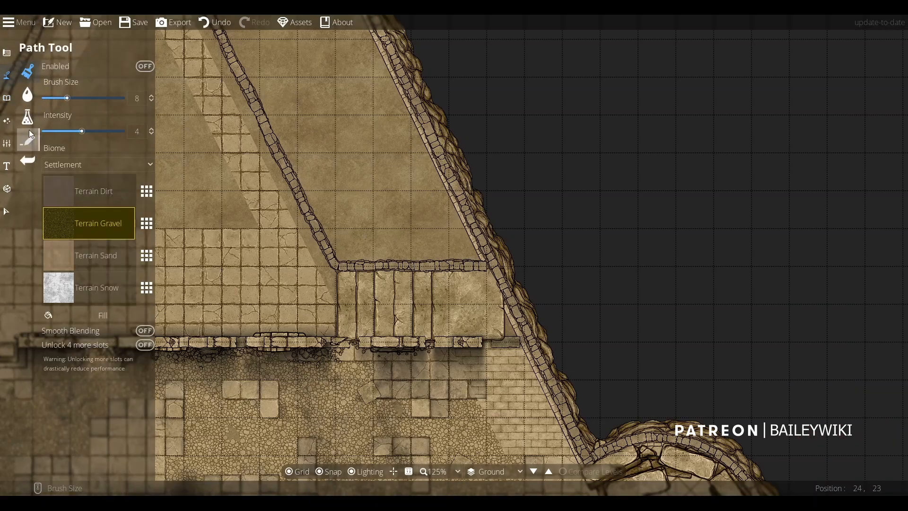
{"action": "left_click", "coordinate": [62, 100]}
{"action": "left_click", "coordinate": [84, 207]}
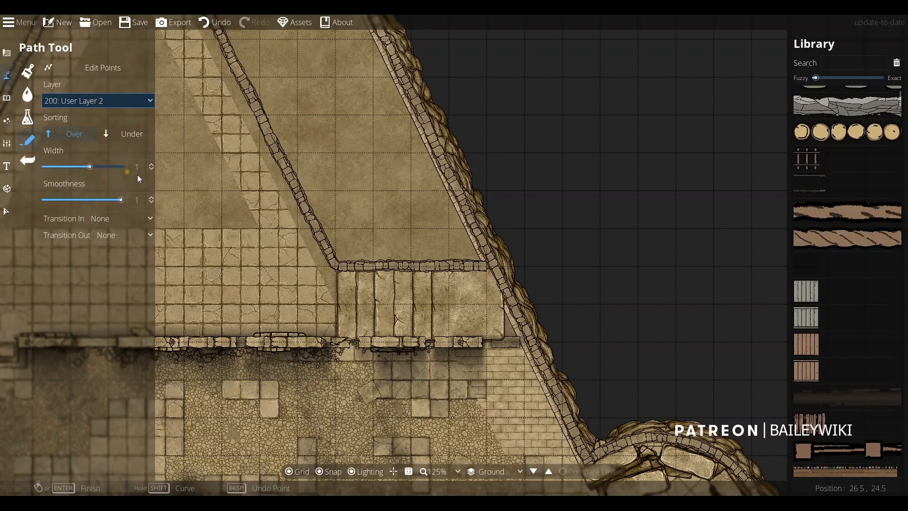
{"action": "left_click_drag", "start_coordinate": [141, 167], "coordinate": [36, 179]}
{"action": "type", "text": ".3"}
{"action": "key", "text": "Return"}
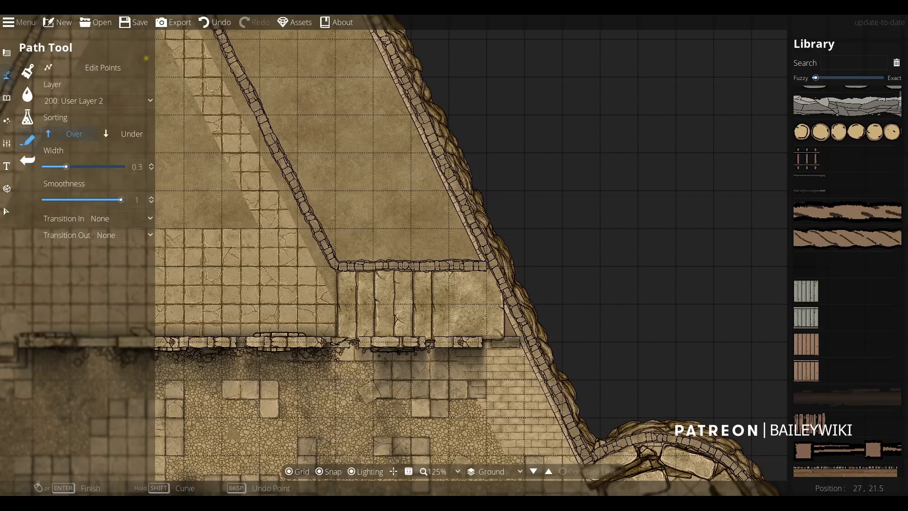
Search the path library for "shadow" and choose a dark shadow path for the stair treads.
{"action": "left_click", "coordinate": [833, 62]}
{"action": "type", "text": "shadow"}
{"action": "left_click", "coordinate": [844, 264]}
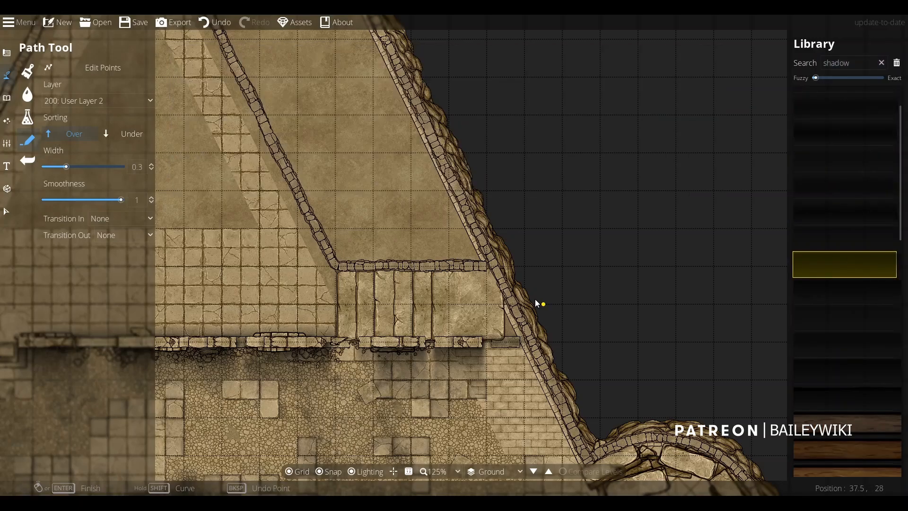
{"action": "scroll", "coordinate": [289, 168], "scroll_direction": "up", "scroll_amount": 8}
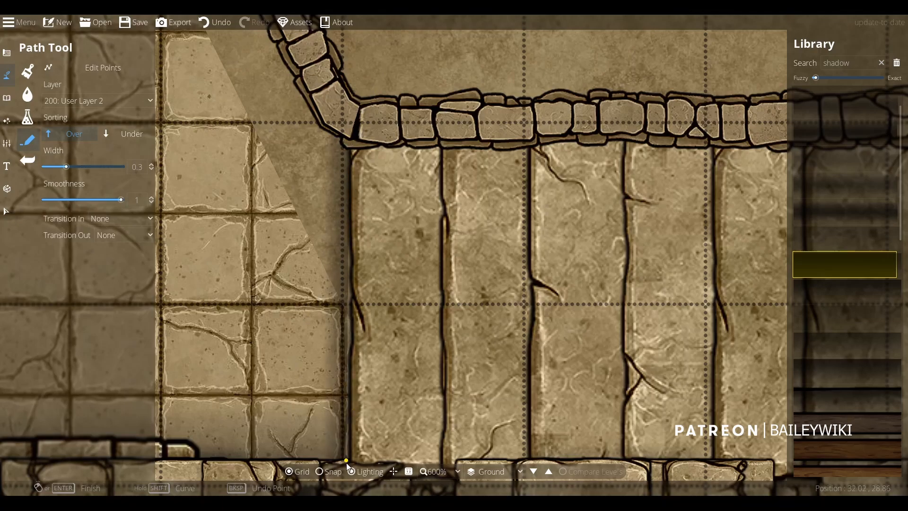
Draw shadow paths along the three westernmost stair tread edges, from the cross wall down to the lower wall.
{"action": "left_click_drag", "start_coordinate": [349, 463], "coordinate": [351, 351]}
{"action": "left_click", "coordinate": [353, 354]}
{"action": "right_click", "coordinate": [352, 354]}
{"action": "left_click_drag", "start_coordinate": [447, 61], "coordinate": [419, 93]}
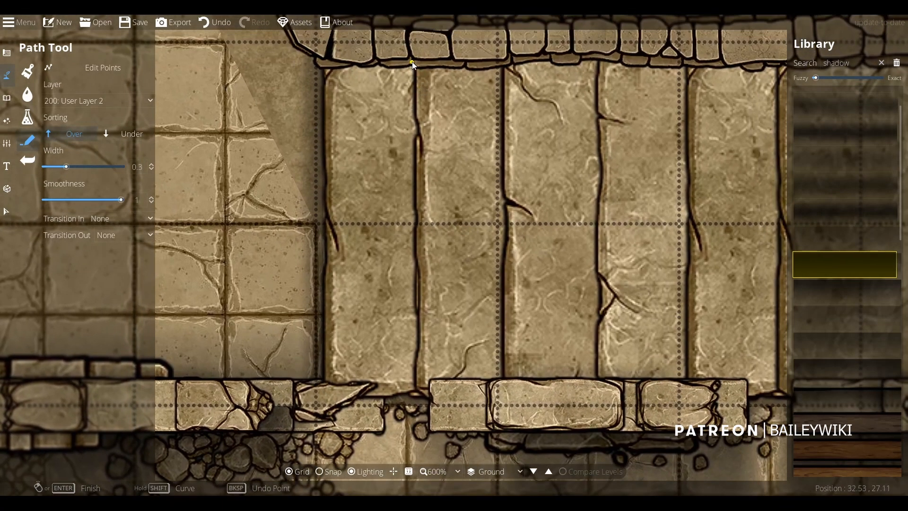
{"action": "left_click", "coordinate": [412, 62]}
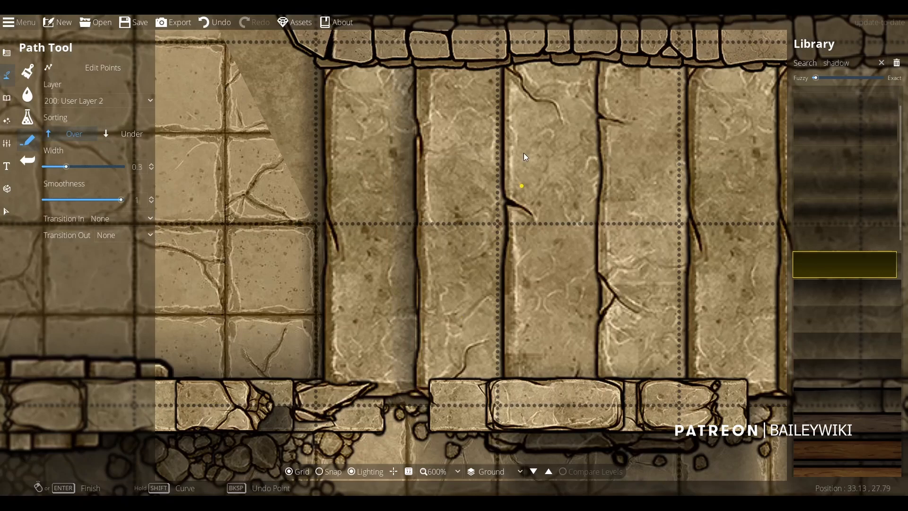
{"action": "left_click", "coordinate": [503, 60]}
{"action": "left_click", "coordinate": [501, 391]}
{"action": "right_click", "coordinate": [501, 391]}
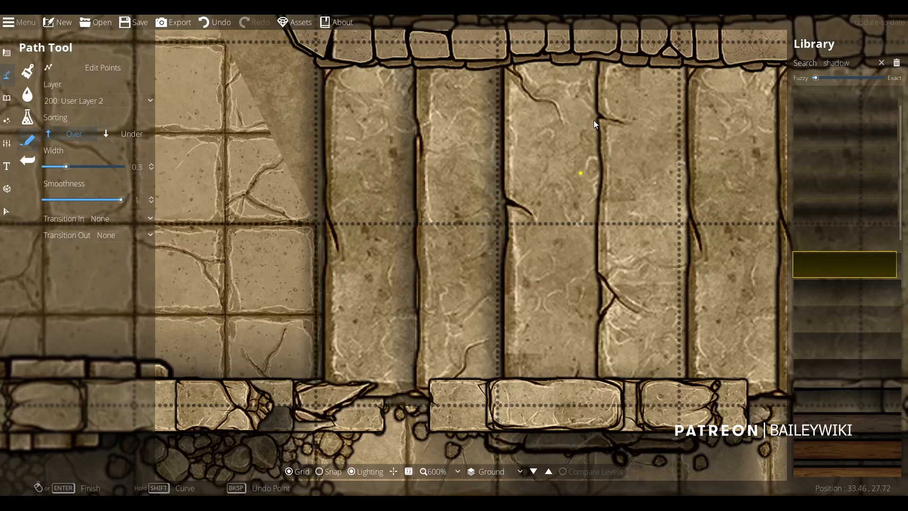
Draw matching shadow paths along the remaining three tread edges toward the east end of the staircase.
{"action": "left_click", "coordinate": [597, 57]}
{"action": "left_click", "coordinate": [597, 382]}
{"action": "right_click", "coordinate": [597, 382]}
{"action": "left_click_drag", "start_coordinate": [596, 382], "coordinate": [419, 380]}
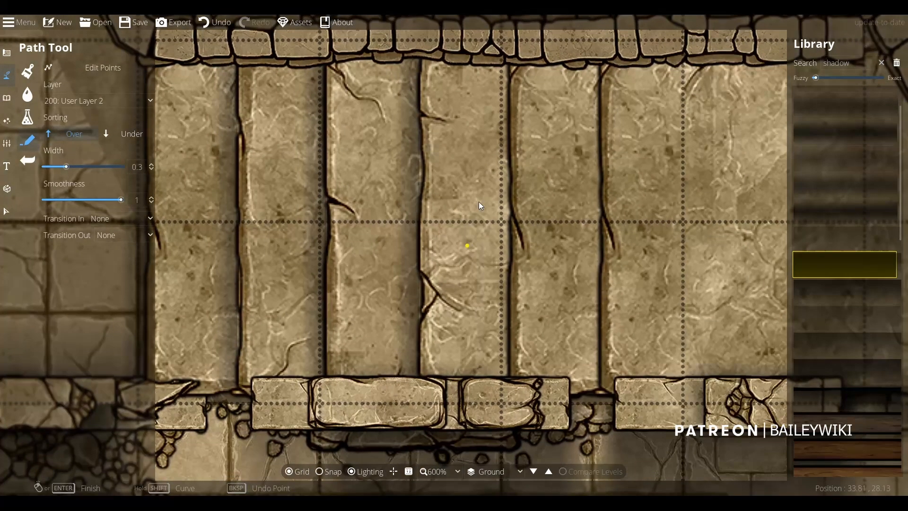
{"action": "left_click", "coordinate": [510, 61]}
{"action": "left_click", "coordinate": [512, 377]}
{"action": "right_click", "coordinate": [512, 377]}
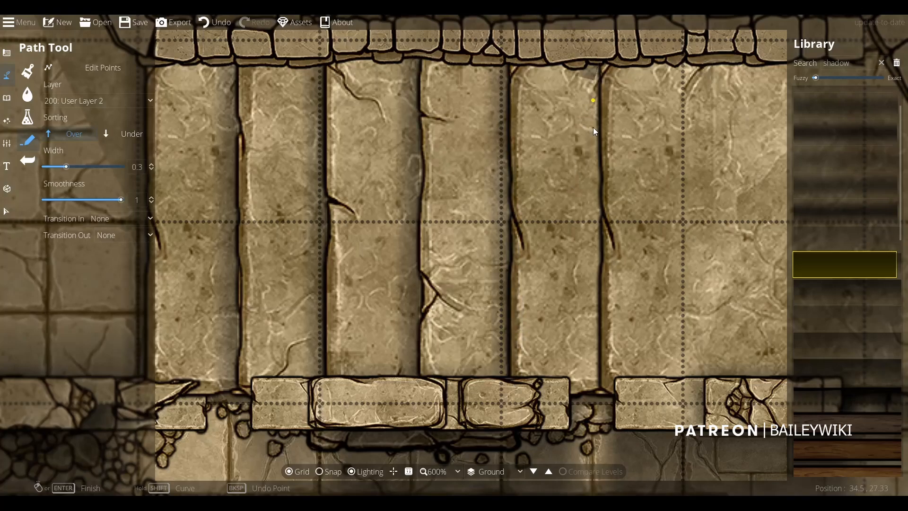
{"action": "left_click", "coordinate": [600, 378]}
{"action": "right_click", "coordinate": [600, 378]}
Set up the Pattern Shape Tool on layer 300: User Layer 3 with the tan cobblestone pattern.
{"action": "scroll", "coordinate": [619, 311], "scroll_direction": "down", "scroll_amount": 4}
{"action": "mouse_move", "coordinate": [619, 311]}
{"action": "left_mouse_down"}
{"action": "mouse_move", "coordinate": [476, 249]}
{"action": "mouse_move", "coordinate": [413, 199]}
{"action": "mouse_move", "coordinate": [320, 166]}
{"action": "left_mouse_up"}
{"action": "left_click", "coordinate": [7, 52]}
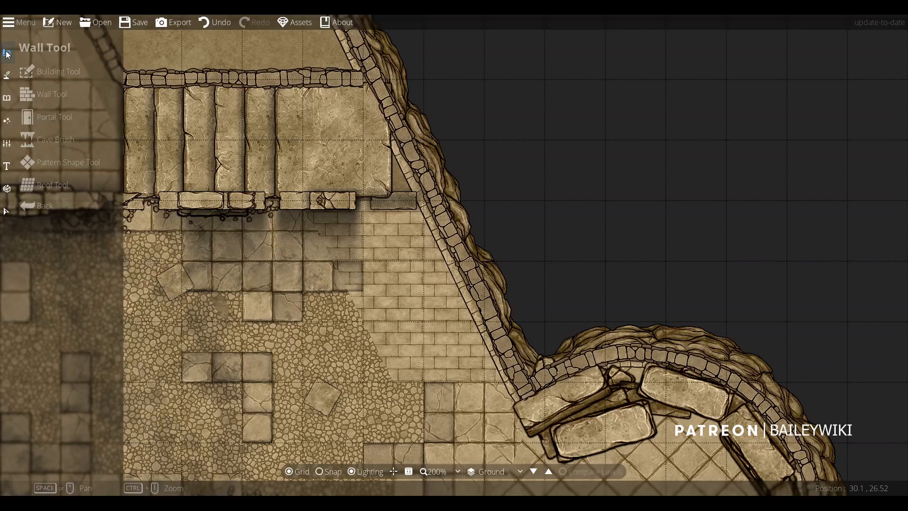
{"action": "left_click", "coordinate": [75, 164]}
{"action": "left_click", "coordinate": [100, 169]}
{"action": "left_click", "coordinate": [92, 291]}
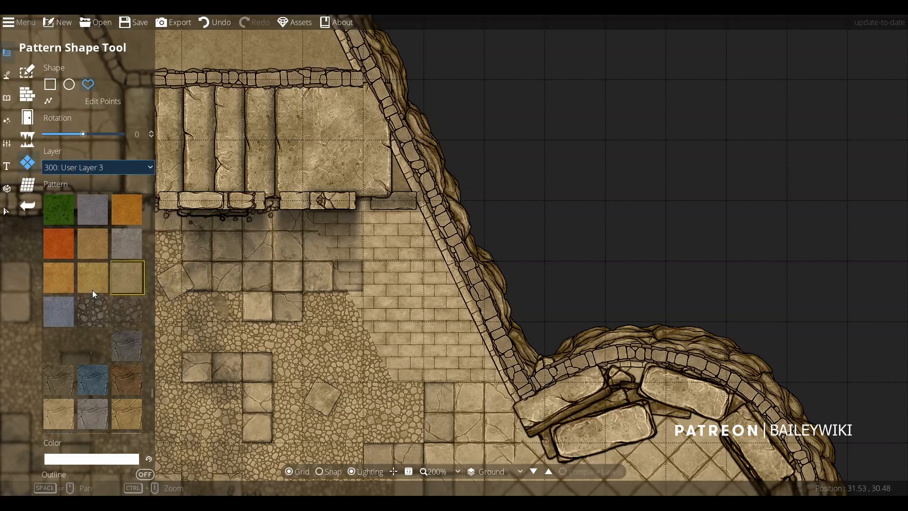
{"action": "left_click_drag", "start_coordinate": [152, 389], "coordinate": [156, 325]}
{"action": "left_click", "coordinate": [126, 289]}
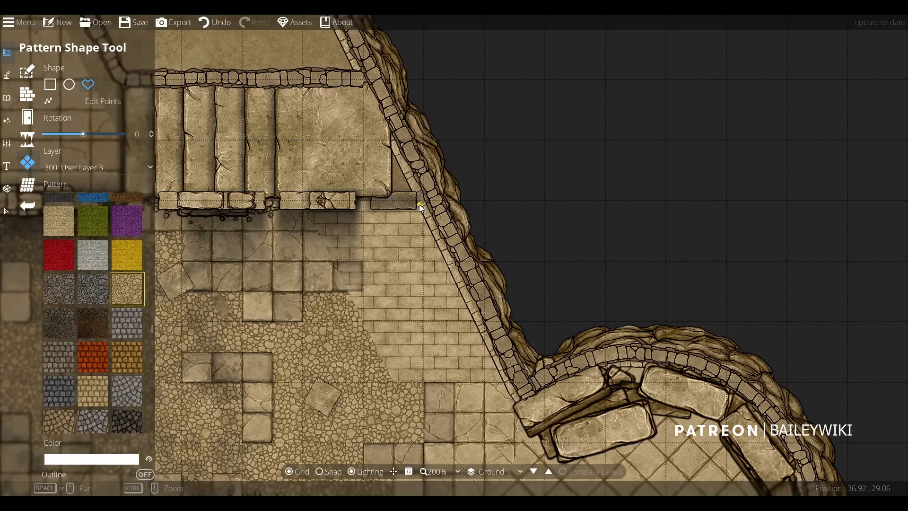
Draw a snapped cobblestone polygon from the staircase's east end along the outer wall, down to the square tiles beside the corner tower.
{"action": "left_click", "coordinate": [324, 201]}
{"action": "key", "text": "s"}
{"action": "left_click", "coordinate": [375, 79]}
{"action": "key", "text": "s"}
{"action": "left_click", "coordinate": [306, 79]}
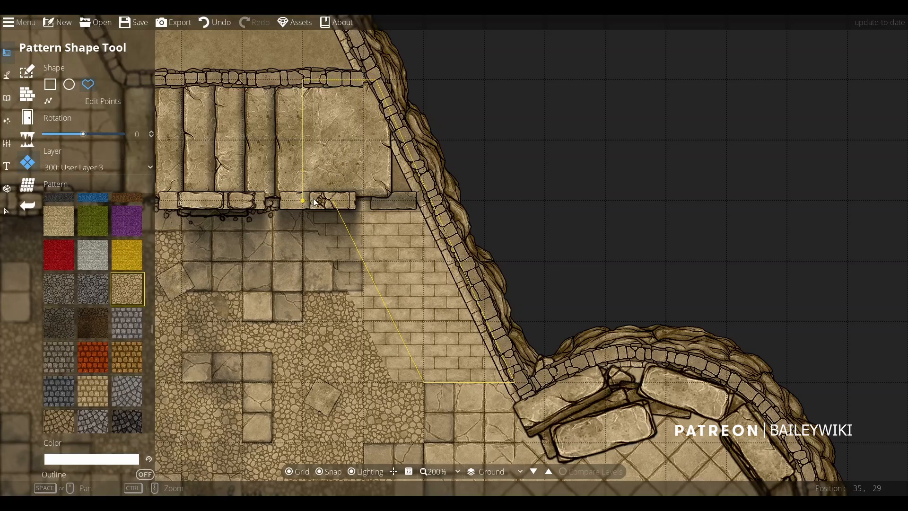
{"action": "left_click", "coordinate": [313, 203]}
{"action": "left_click", "coordinate": [328, 201]}
Return to the Path Tool, search the path library for "earth" and "sand", and choose a sandy cliff-edge path.
{"action": "left_click", "coordinate": [6, 75]}
{"action": "left_click", "coordinate": [35, 141]}
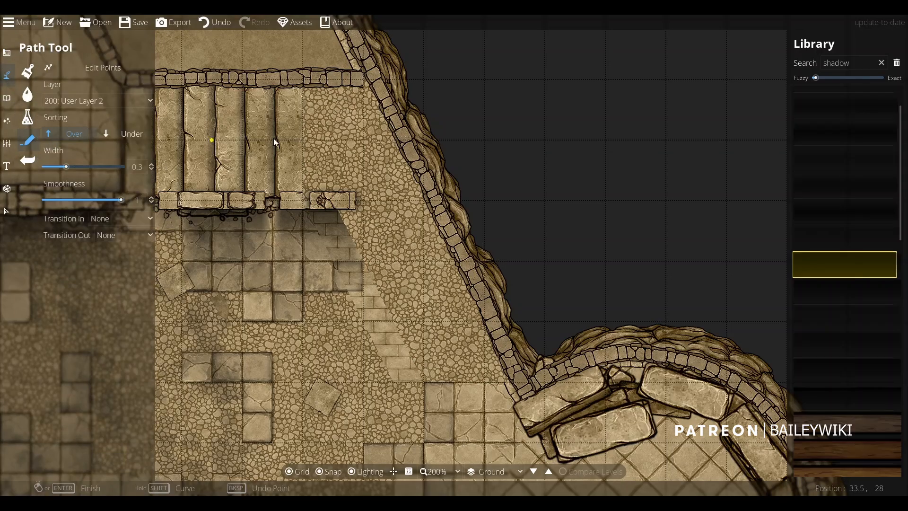
{"action": "left_click", "coordinate": [882, 66]}
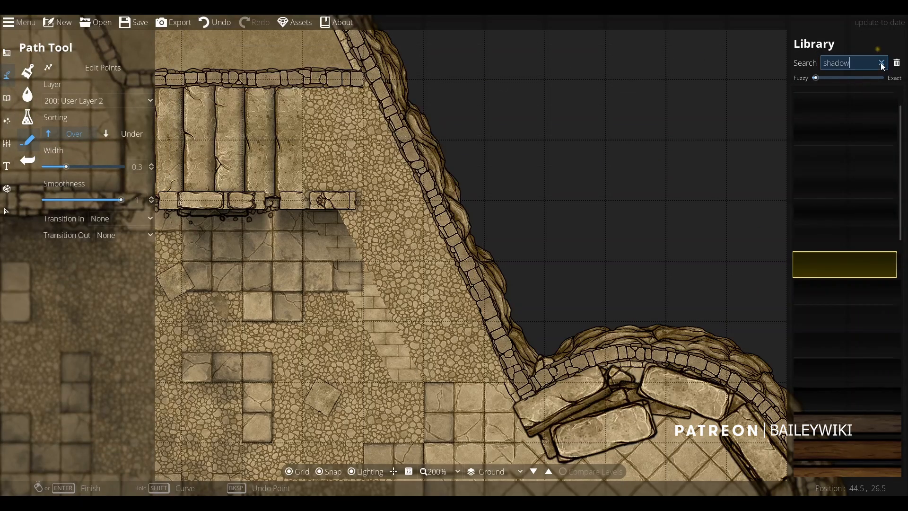
{"action": "type", "text": "earth"}
{"action": "scroll", "coordinate": [870, 376], "scroll_direction": "down", "scroll_amount": 3}
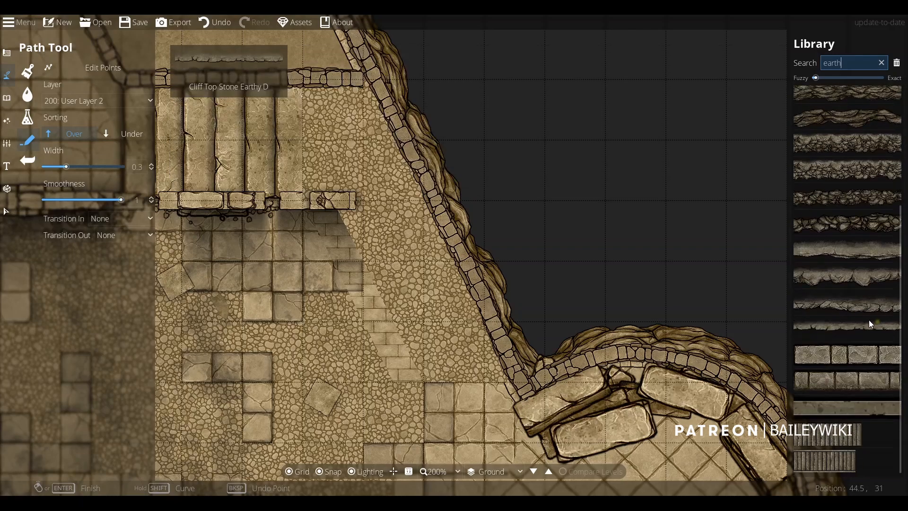
{"action": "scroll", "coordinate": [869, 325], "scroll_direction": "up", "scroll_amount": 4}
{"action": "left_click_drag", "start_coordinate": [852, 63], "coordinate": [804, 67]}
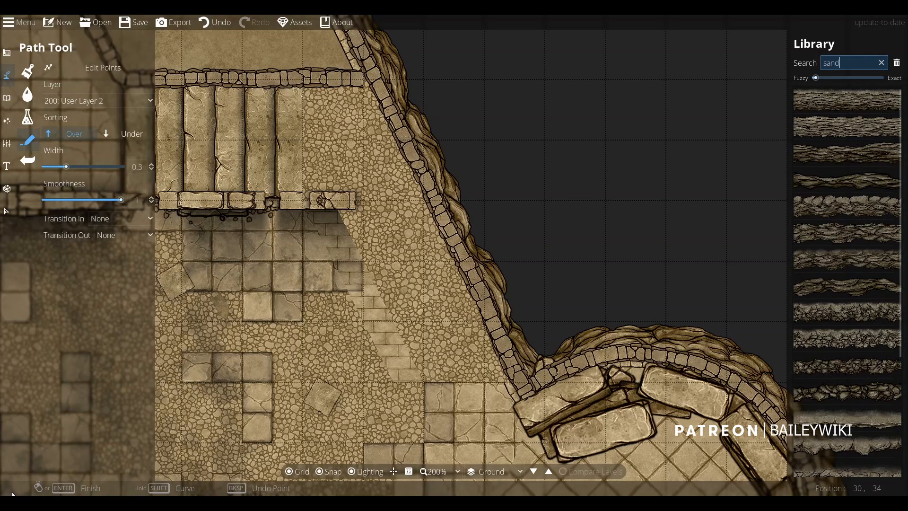
{"action": "left_click_drag", "start_coordinate": [900, 147], "coordinate": [900, 428]}
{"action": "left_click", "coordinate": [846, 224]}
Set the path layer to 300: User Layer 3 and draw the sandy edge where the easternmost tread meets the cobblestone.
{"action": "left_click_drag", "start_coordinate": [197, 121], "coordinate": [311, 189]}
{"action": "scroll", "coordinate": [311, 189], "scroll_direction": "up", "scroll_amount": 1}
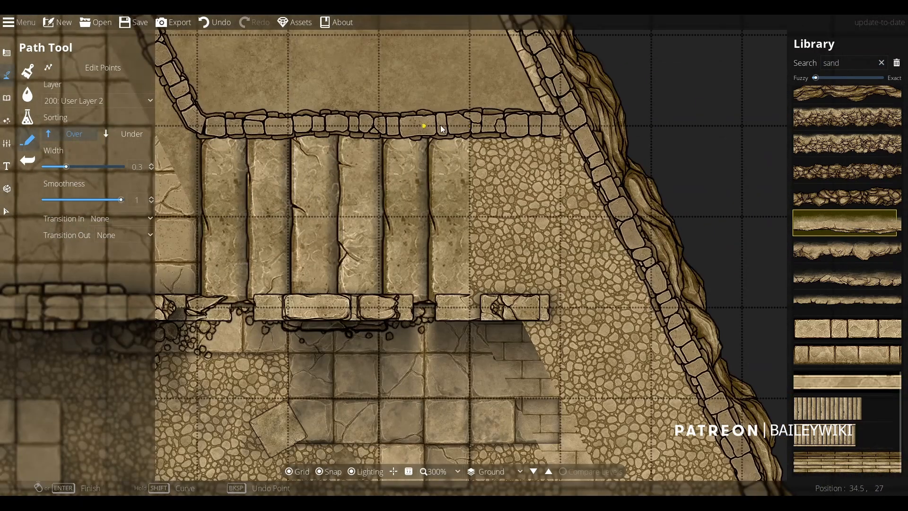
{"action": "left_click", "coordinate": [95, 101]}
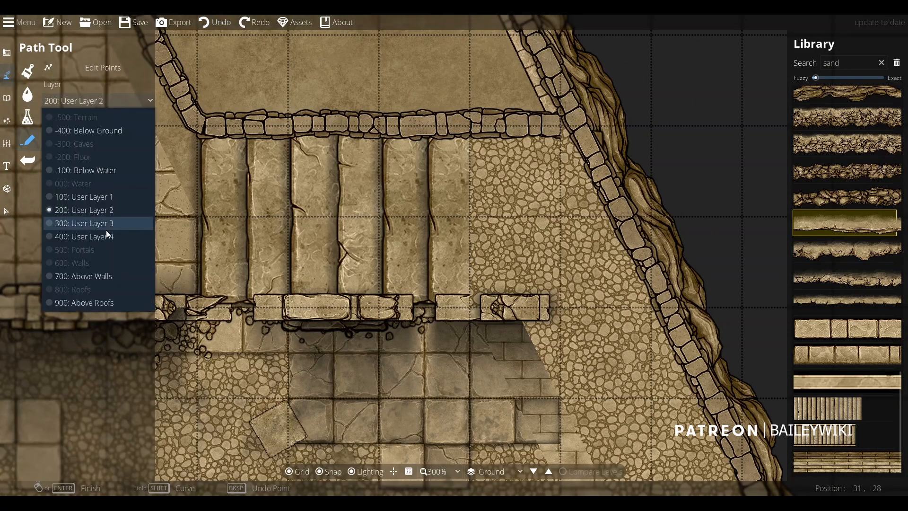
{"action": "left_click", "coordinate": [76, 98]}
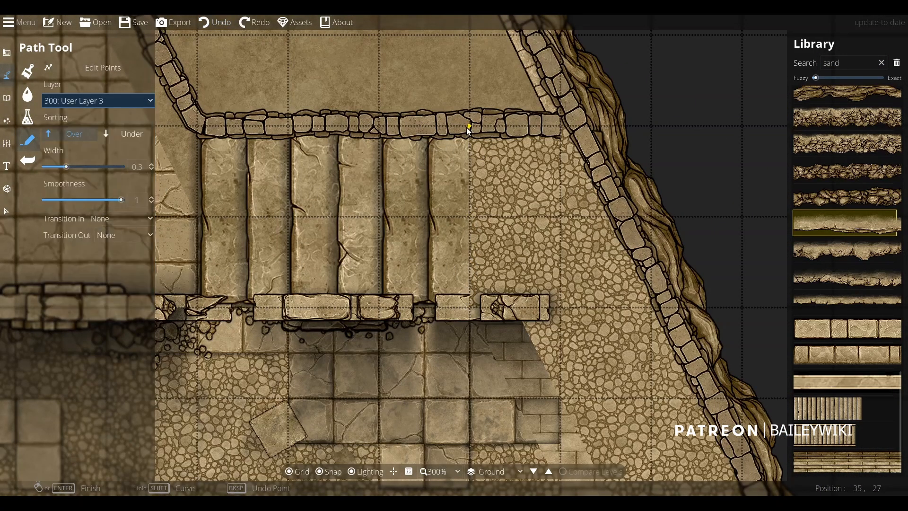
{"action": "right_click", "coordinate": [469, 294]}
{"action": "key", "text": "s"}
Draw the sandy edge path down the cobblestone's diagonal west side and along its bottom edge to the outer wall.
{"action": "left_click_drag", "start_coordinate": [505, 305], "coordinate": [432, 197]}
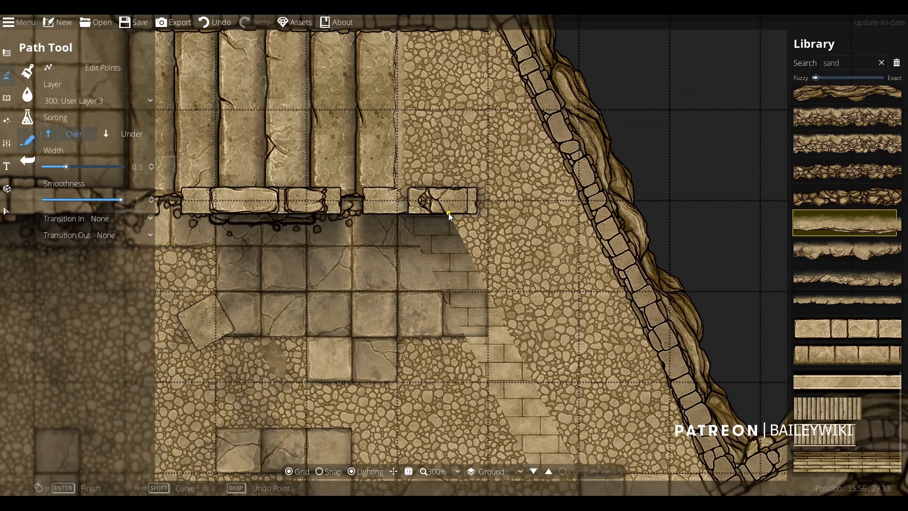
{"action": "left_click_drag", "start_coordinate": [523, 354], "coordinate": [412, 135]}
{"action": "left_click", "coordinate": [467, 254]}
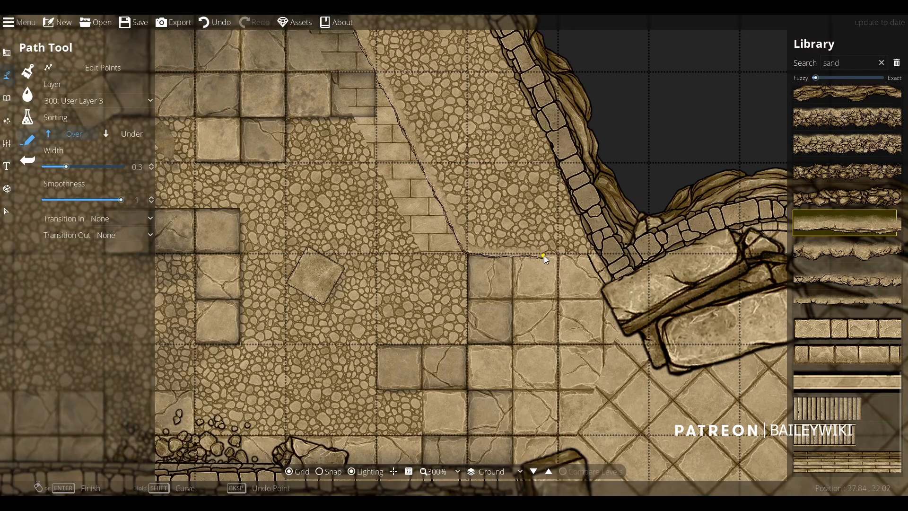
{"action": "left_click", "coordinate": [606, 254]}
{"action": "right_click", "coordinate": [607, 254]}
Search the path library for "shadow", choose a dark shadow path and set its sorting to Under.
{"action": "scroll", "coordinate": [467, 192], "scroll_direction": "down", "scroll_amount": 5}
{"action": "left_click_drag", "start_coordinate": [375, 145], "coordinate": [436, 262]}
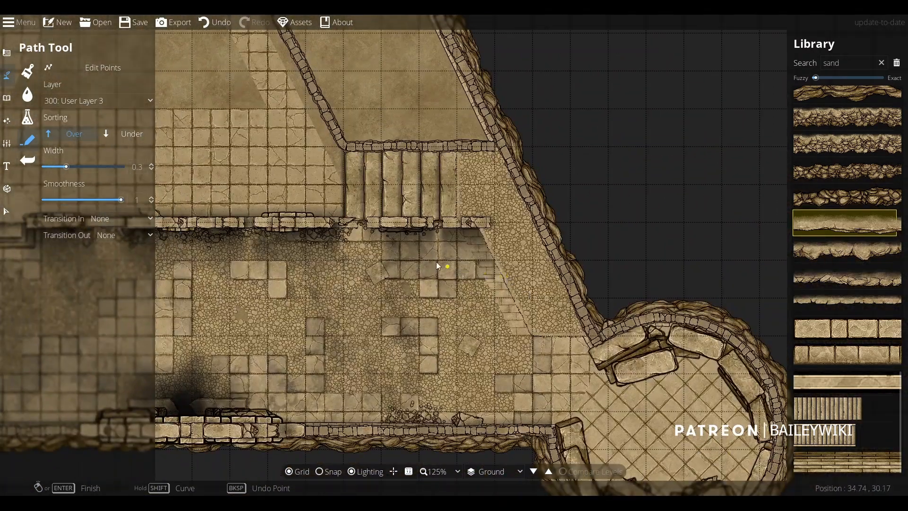
{"action": "scroll", "coordinate": [436, 262], "scroll_direction": "up", "scroll_amount": 3}
{"action": "left_click", "coordinate": [837, 63]}
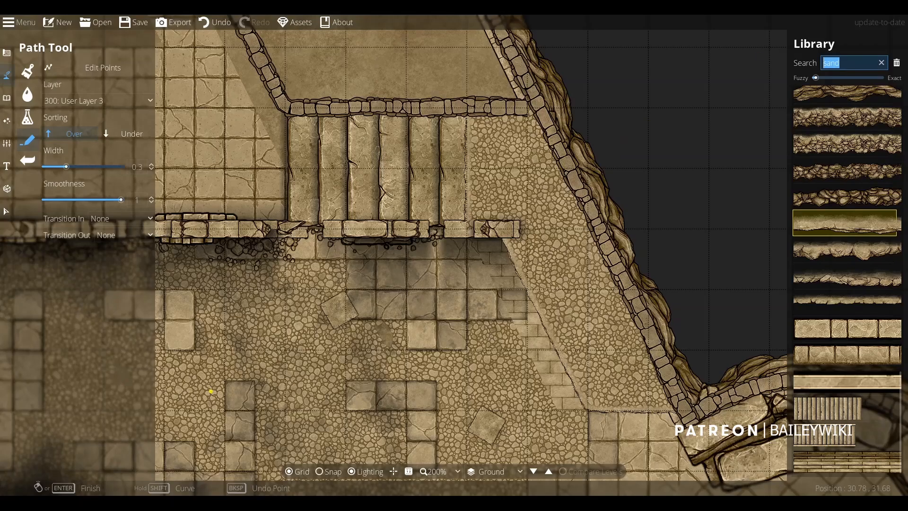
{"action": "type", "text": "shadow"}
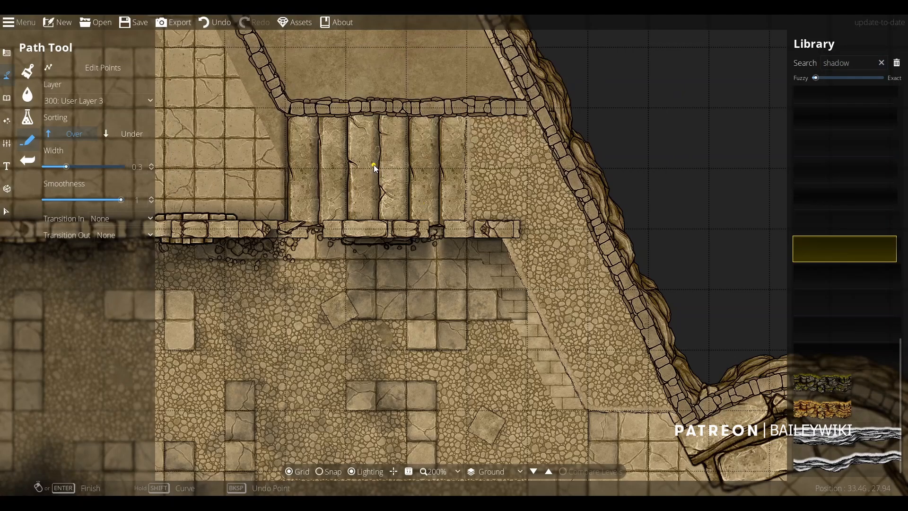
{"action": "scroll", "coordinate": [424, 136], "scroll_direction": "up", "scroll_amount": 5}
{"action": "left_click", "coordinate": [113, 134]}
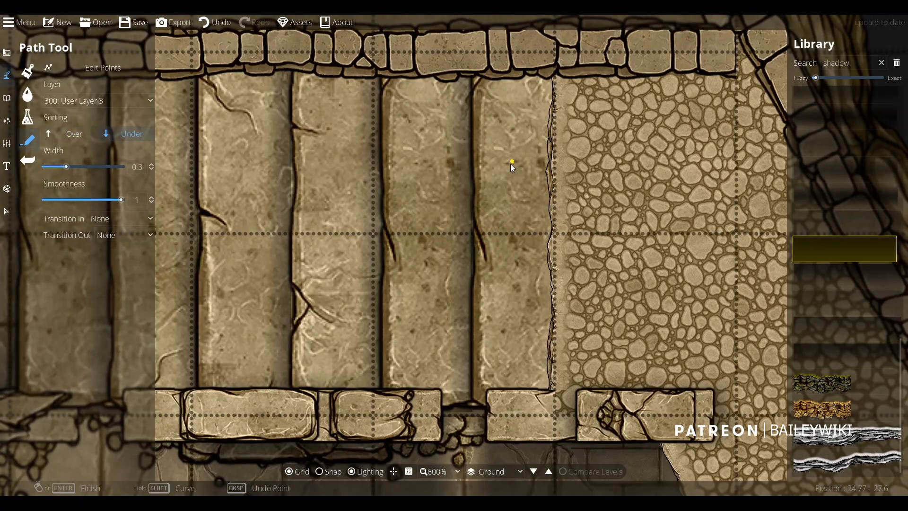
Draw the shadow path under the sandy edge along the east side of the last tread.
{"action": "left_click", "coordinate": [551, 72]}
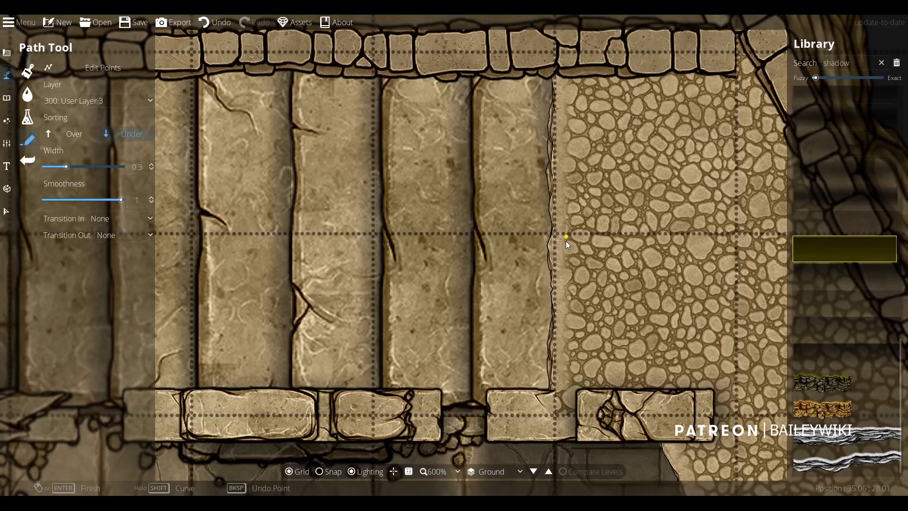
{"action": "left_click", "coordinate": [553, 390]}
{"action": "right_click", "coordinate": [553, 391]}
Rotate the brick pattern on layer 100 to 61.3° so its courses follow the diagonal cobblestone edge.
{"action": "scroll", "coordinate": [553, 391], "scroll_direction": "down", "scroll_amount": 4}
{"action": "left_click_drag", "start_coordinate": [569, 374], "coordinate": [415, 152]}
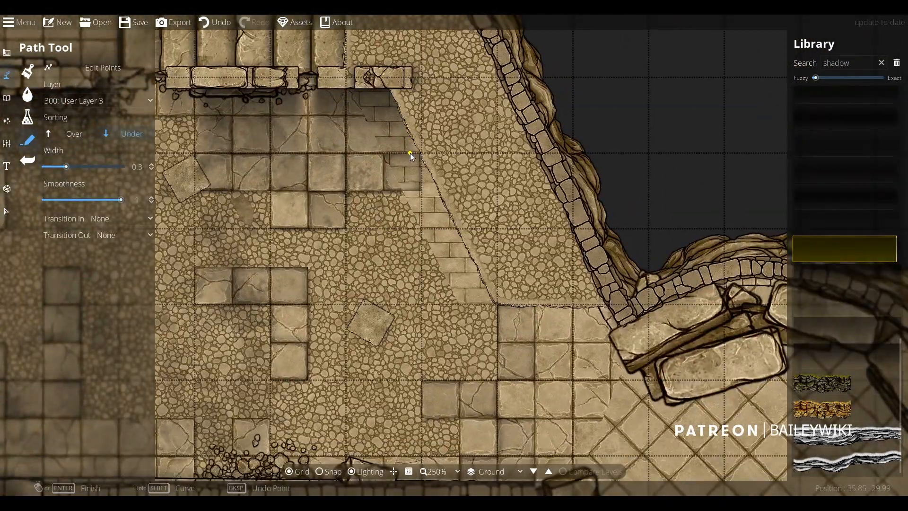
{"action": "left_click_drag", "start_coordinate": [357, 128], "coordinate": [433, 205]}
{"action": "scroll", "coordinate": [397, 160], "scroll_direction": "up", "scroll_amount": 1}
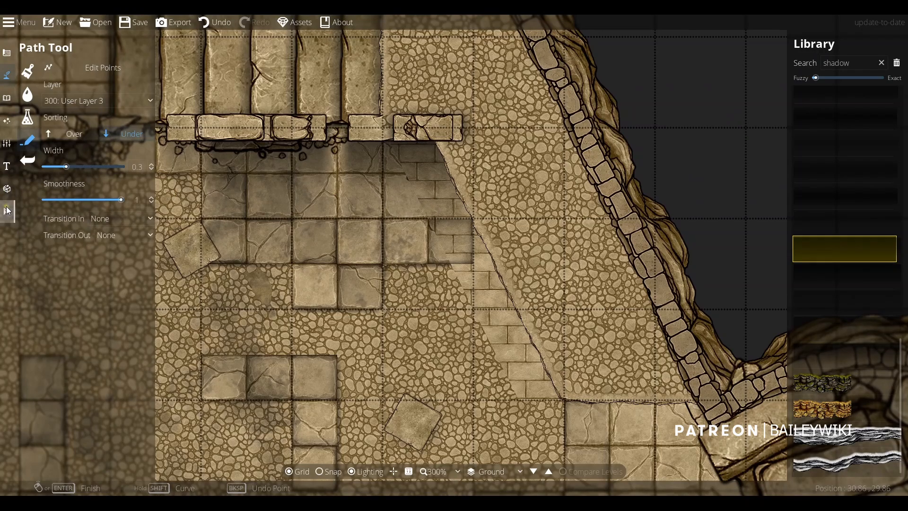
{"action": "left_click", "coordinate": [7, 210]}
{"action": "left_click", "coordinate": [448, 200]}
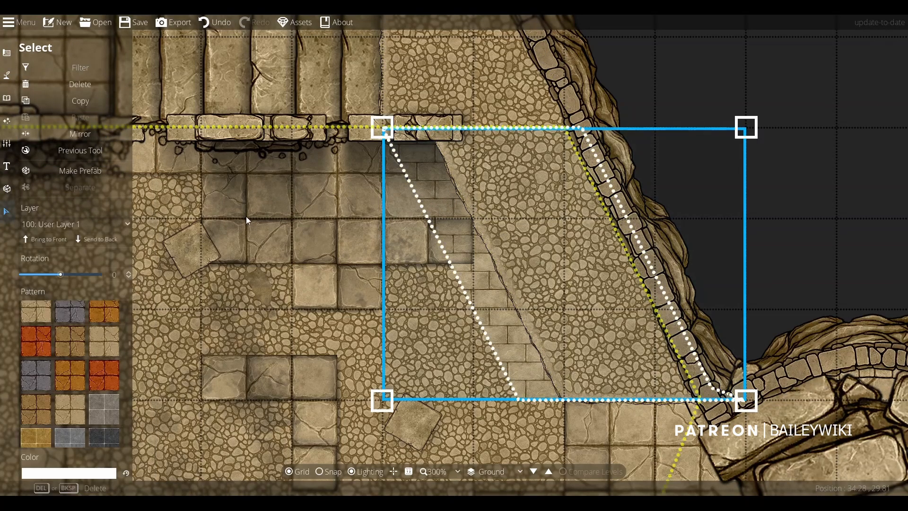
{"action": "left_click_drag", "start_coordinate": [61, 274], "coordinate": [72, 276]}
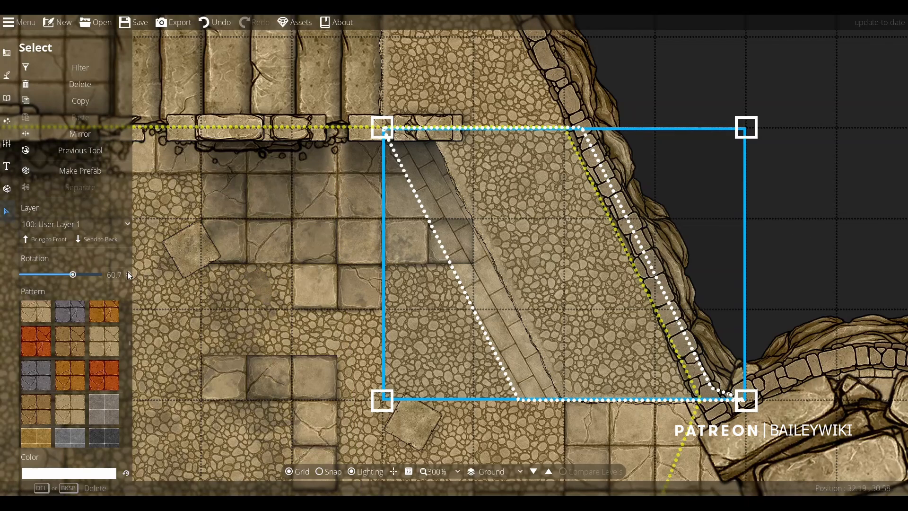
{"action": "left_click", "coordinate": [128, 272]}
{"action": "left_click", "coordinate": [128, 273]}
{"action": "left_click", "coordinate": [129, 273]}
{"action": "left_click", "coordinate": [128, 272]}
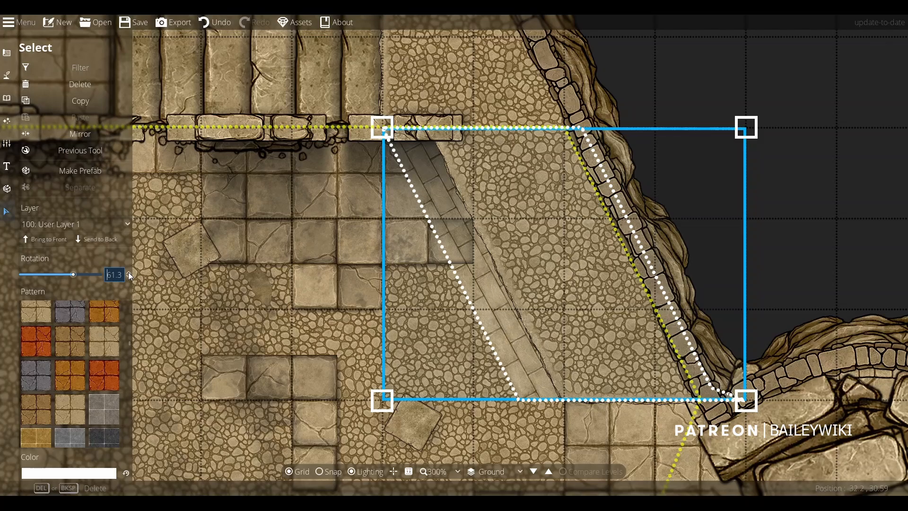
{"action": "left_click", "coordinate": [847, 182]}
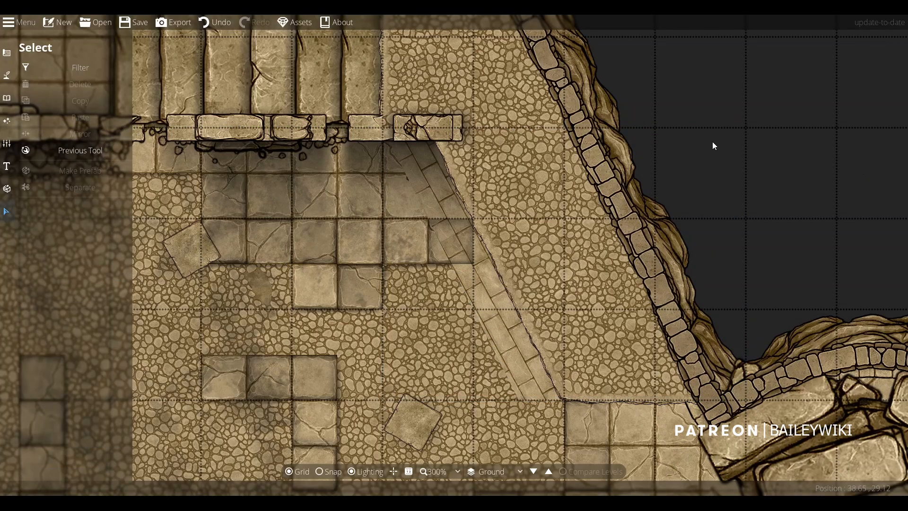
Return to the Path Tool, search the library for "sand" and choose the thin sandy edge path above the brick paths.
{"action": "left_click", "coordinate": [6, 75]}
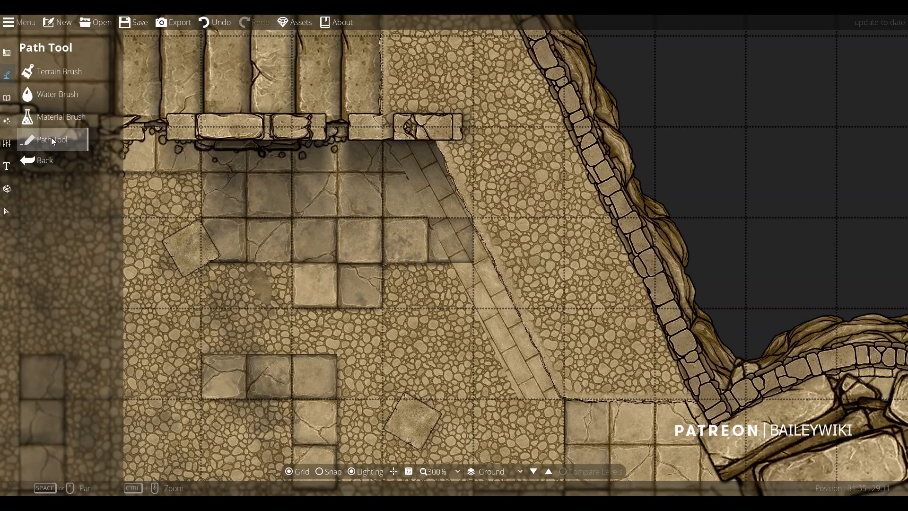
{"action": "left_click", "coordinate": [51, 140]}
{"action": "type", "text": "sa"}
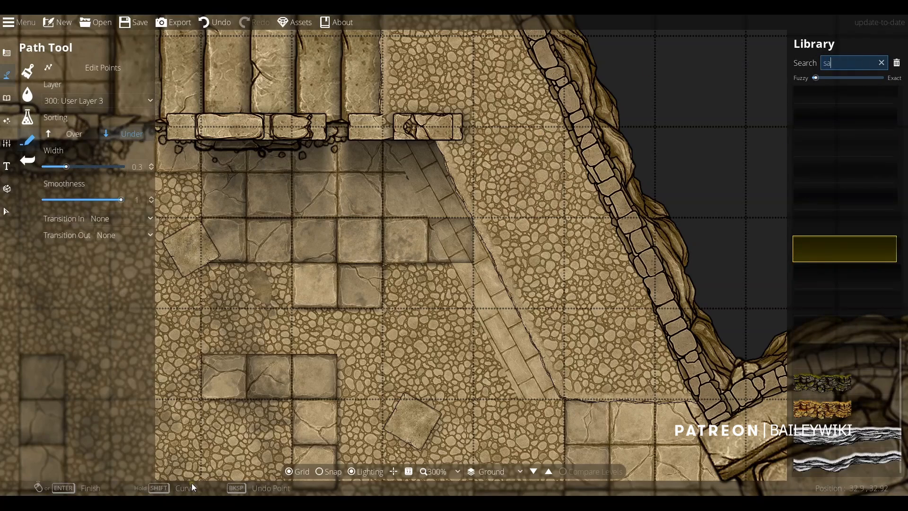
{"action": "type", "text": "nd"}
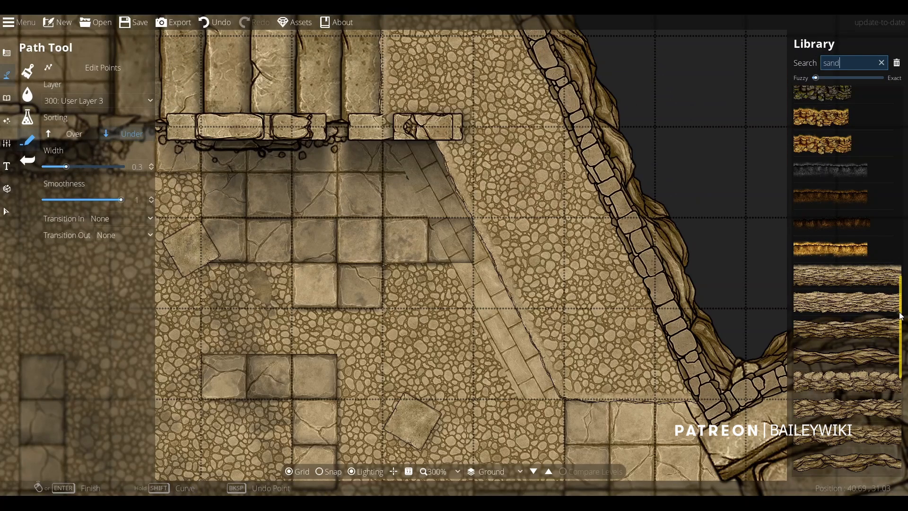
{"action": "left_click_drag", "start_coordinate": [902, 318], "coordinate": [905, 389]}
{"action": "left_click", "coordinate": [845, 389]}
Set the path layer to 200: User Layer 2 and draw the thin sandy edge along the diagonal brick strip's west side, down to its lower end.
{"action": "scroll", "coordinate": [385, 147], "scroll_direction": "up", "scroll_amount": 5}
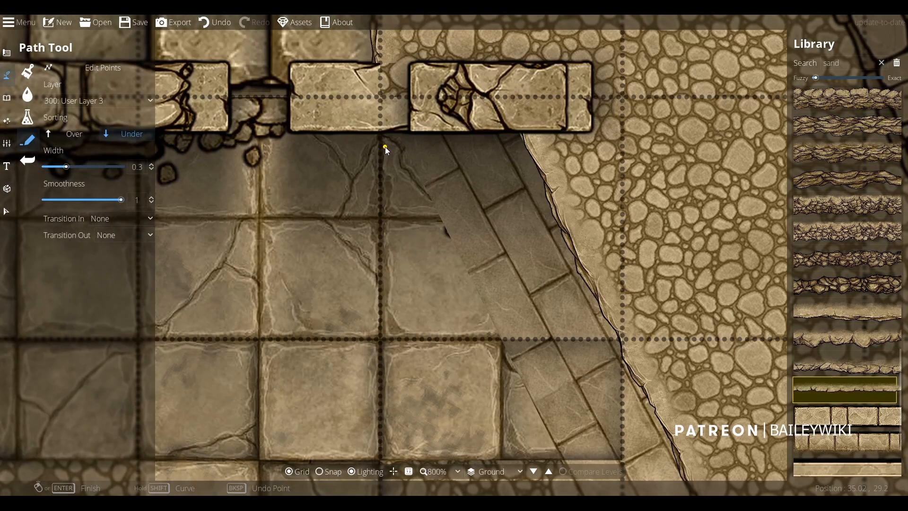
{"action": "left_click", "coordinate": [103, 101]}
{"action": "left_click", "coordinate": [107, 207]}
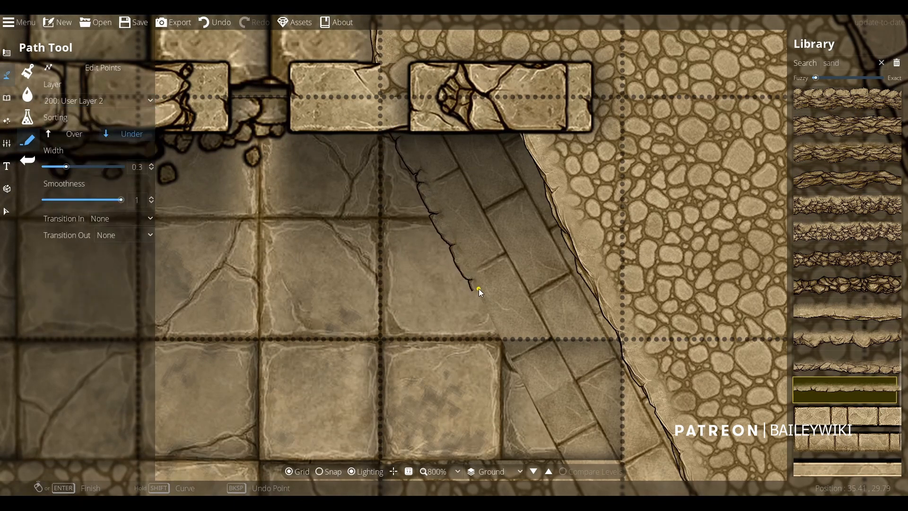
{"action": "scroll", "coordinate": [478, 288], "scroll_direction": "down", "scroll_amount": 2}
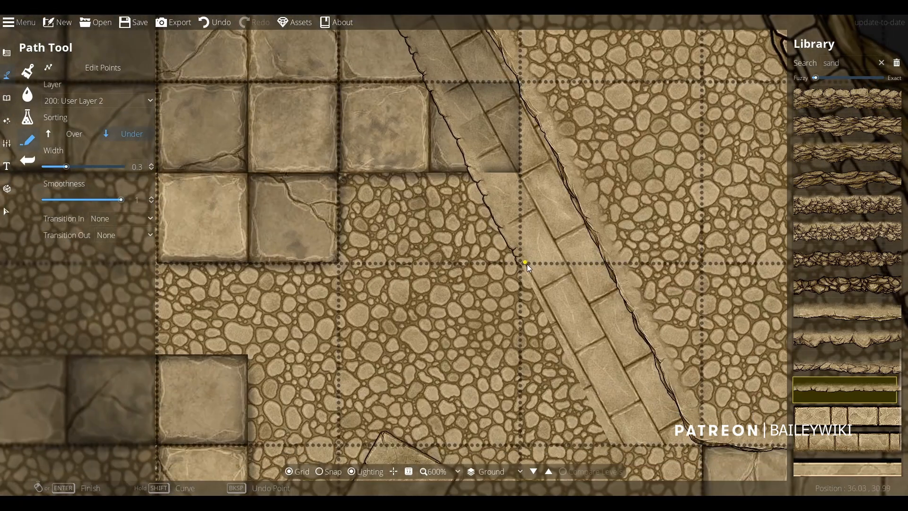
{"action": "left_click_drag", "start_coordinate": [577, 362], "coordinate": [549, 257]}
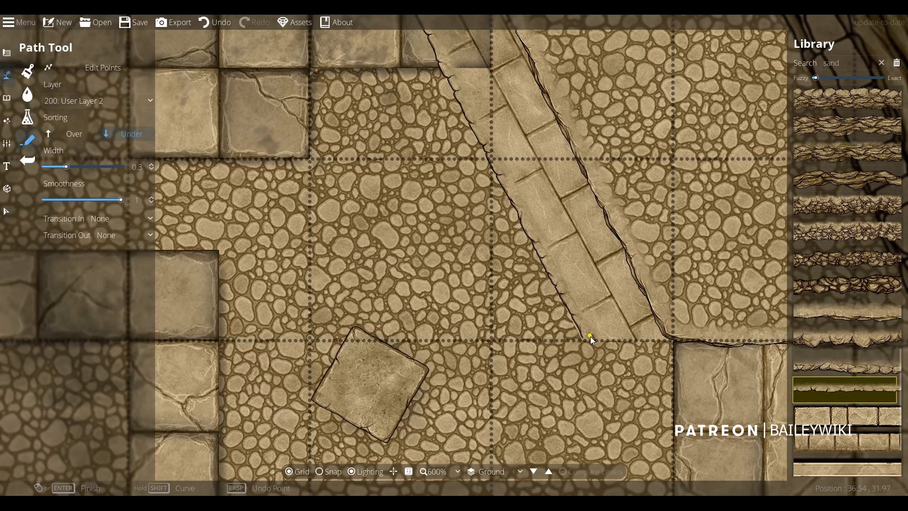
{"action": "left_click", "coordinate": [588, 338]}
{"action": "scroll", "coordinate": [666, 320], "scroll_direction": "down", "scroll_amount": 4}
{"action": "scroll", "coordinate": [548, 234], "scroll_direction": "up", "scroll_amount": 4}
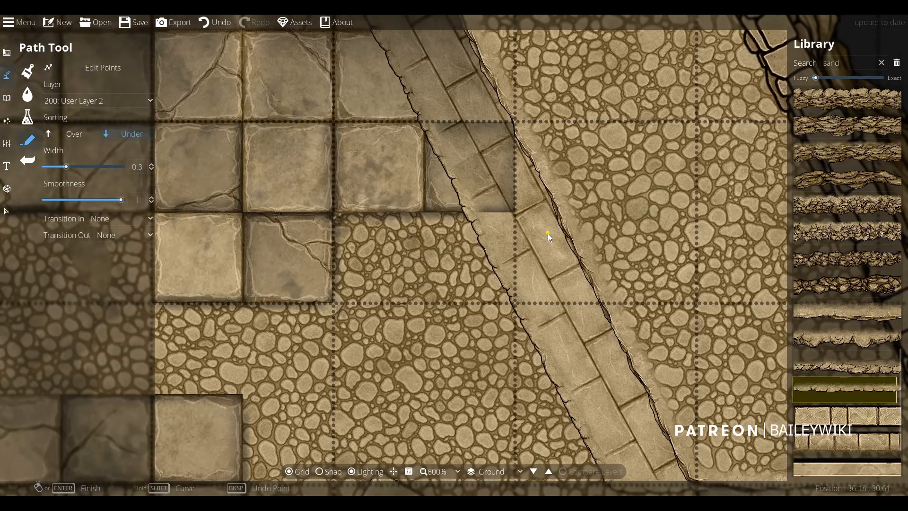
{"action": "scroll", "coordinate": [530, 249], "scroll_direction": "down", "scroll_amount": 3}
{"action": "scroll", "coordinate": [514, 262], "scroll_direction": "up", "scroll_amount": 2}
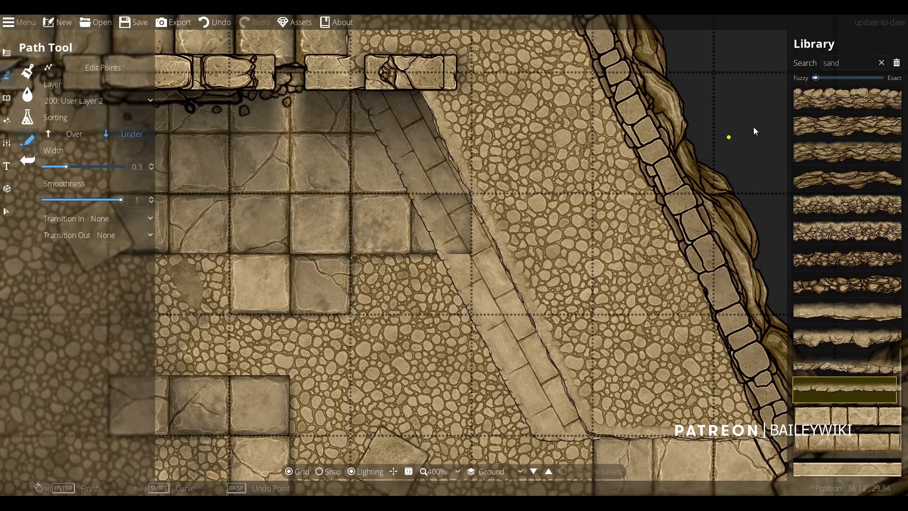
Try a rounded-stone sandstone cliff path along the west side of the diagonal brick strip, then undo it.
{"action": "double_click", "coordinate": [831, 63]}
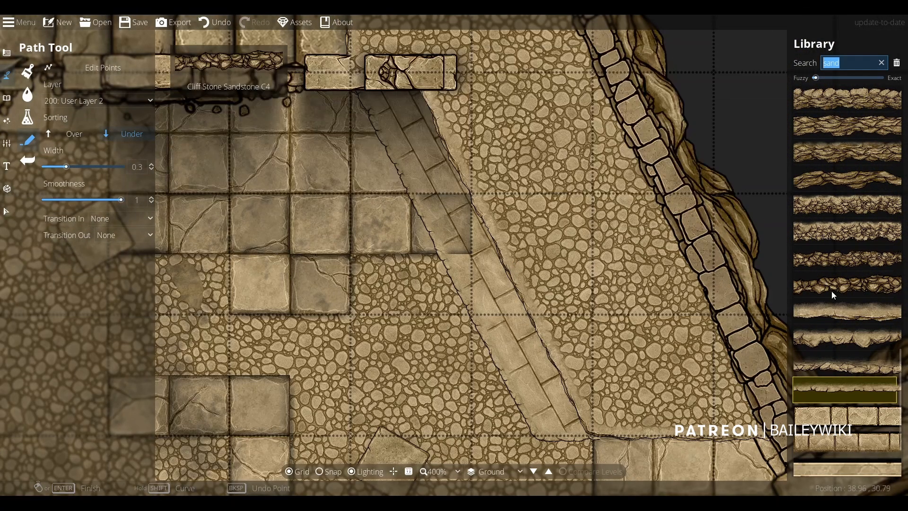
{"action": "scroll", "coordinate": [854, 116], "scroll_direction": "down", "scroll_amount": 5}
{"action": "left_click", "coordinate": [868, 246]}
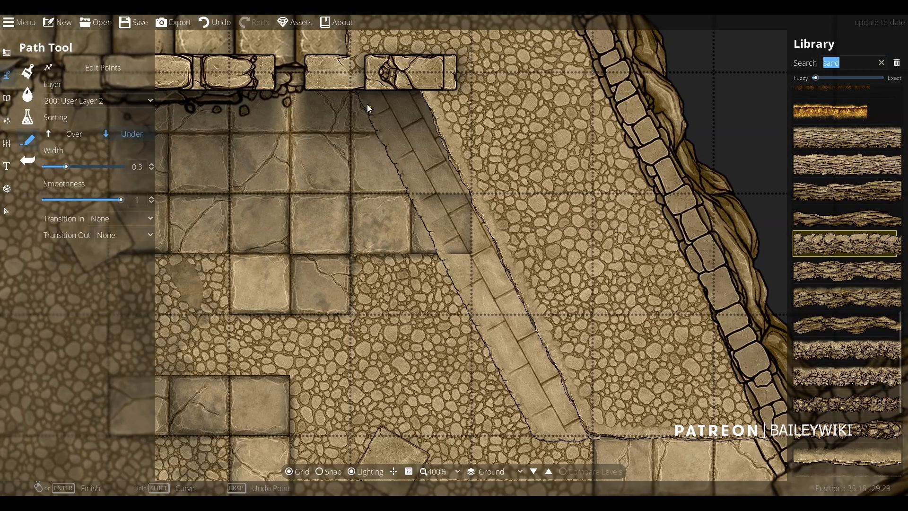
{"action": "left_click", "coordinate": [345, 92]}
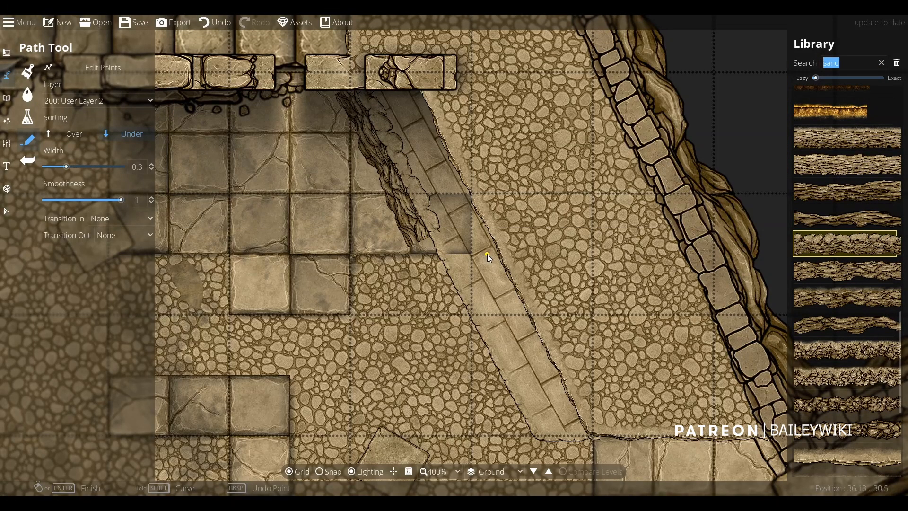
{"action": "key", "text": "ctrl+z"}
Try a finely layered sandstone cliff path with Over sorting along the brick strip's west side, then undo it.
{"action": "left_click", "coordinate": [847, 140]}
{"action": "left_click", "coordinate": [75, 135]}
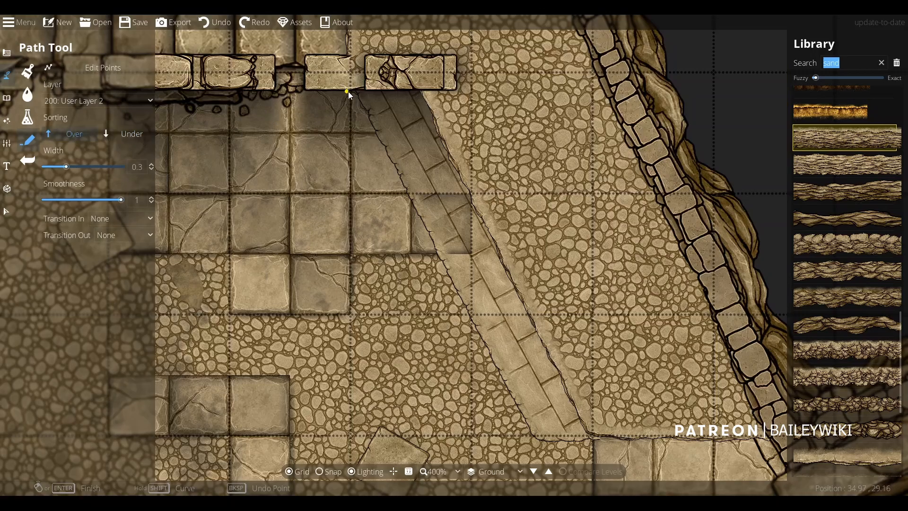
{"action": "left_click", "coordinate": [353, 92]}
{"action": "scroll", "coordinate": [517, 420], "scroll_direction": "down", "scroll_amount": 2}
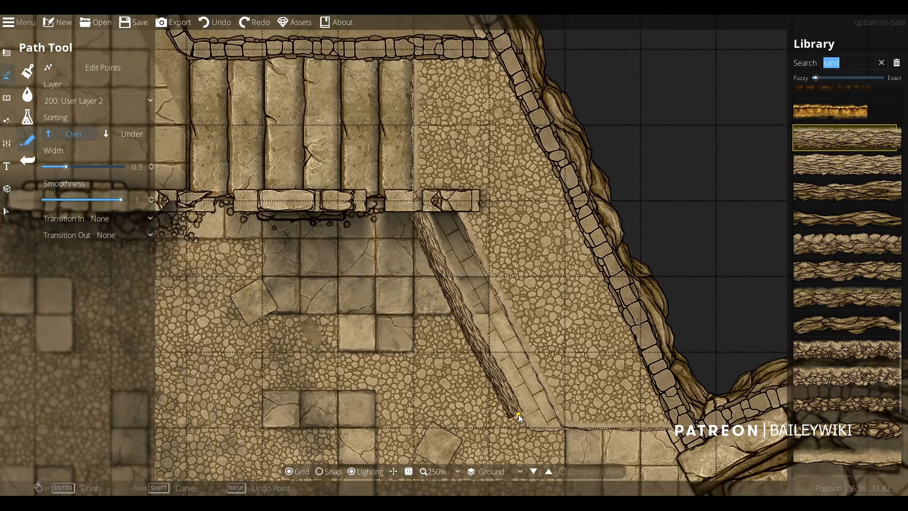
{"action": "scroll", "coordinate": [516, 418], "scroll_direction": "up", "scroll_amount": 2}
{"action": "left_click", "coordinate": [512, 417]}
{"action": "right_click", "coordinate": [512, 416]}
{"action": "key", "text": "ctrl+z"}
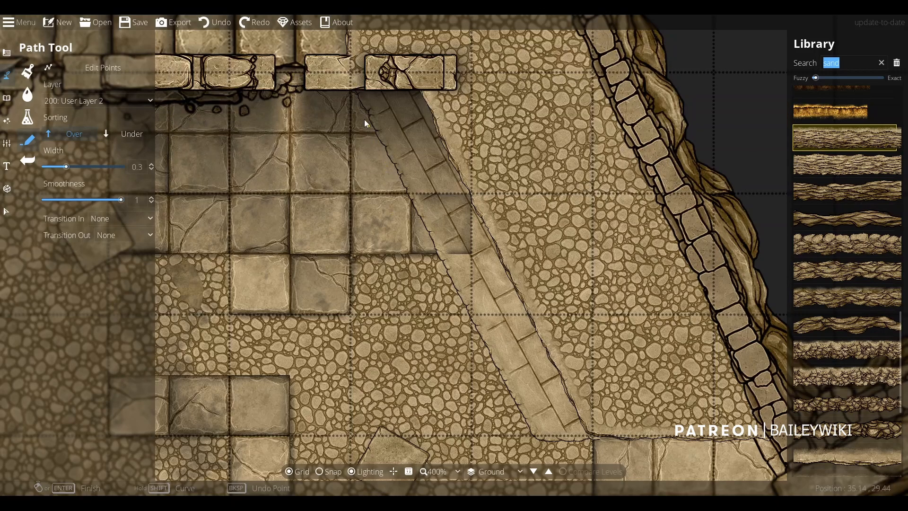
Try the smoother wavy sandstone cliff path down the upper part of the brick strip's west side, then undo it.
{"action": "left_click", "coordinate": [357, 97]}
{"action": "left_click", "coordinate": [856, 219]}
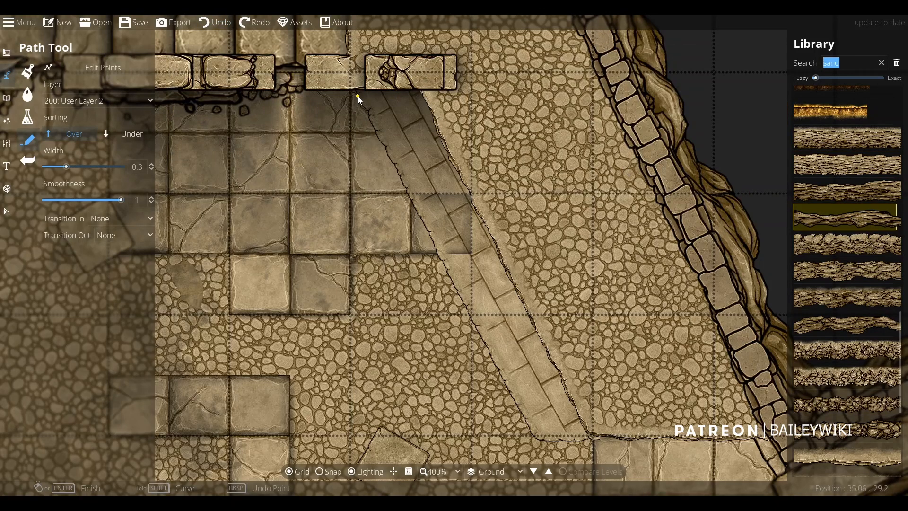
{"action": "left_click", "coordinate": [407, 197]}
{"action": "right_click", "coordinate": [407, 197]}
{"action": "key", "text": "ctrl+z"}
{"action": "scroll", "coordinate": [862, 326], "scroll_direction": "down", "scroll_amount": 5}
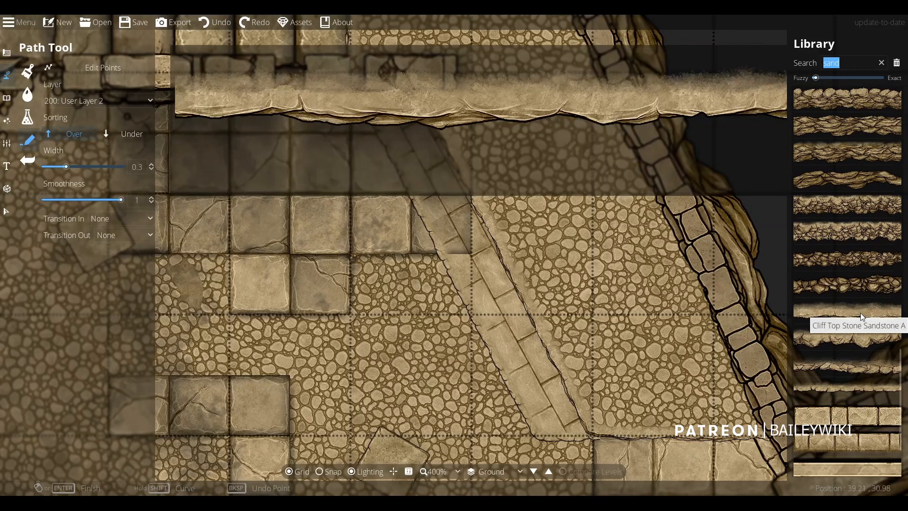
Search the path library for "shadow", choose a dark shadow path, and set its width to 0.5 and its sorting to Under.
{"action": "left_click", "coordinate": [847, 65]}
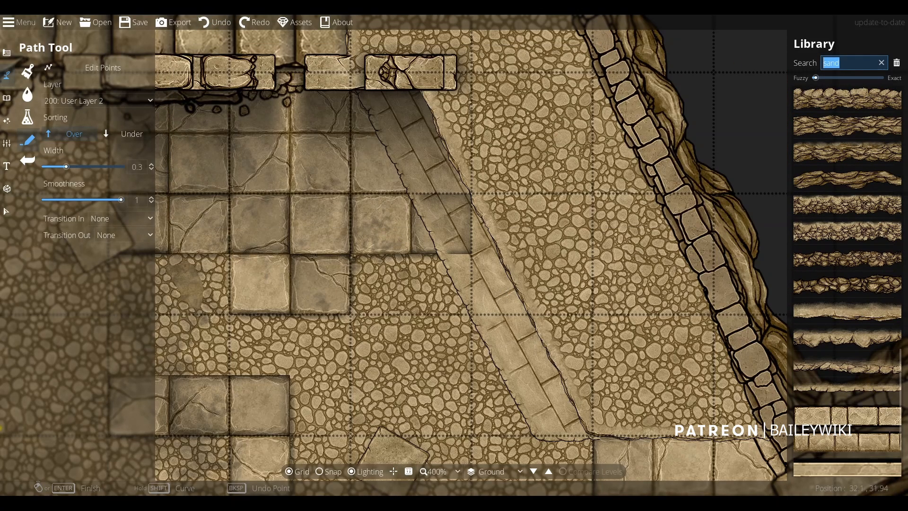
{"action": "type", "text": "shadow"}
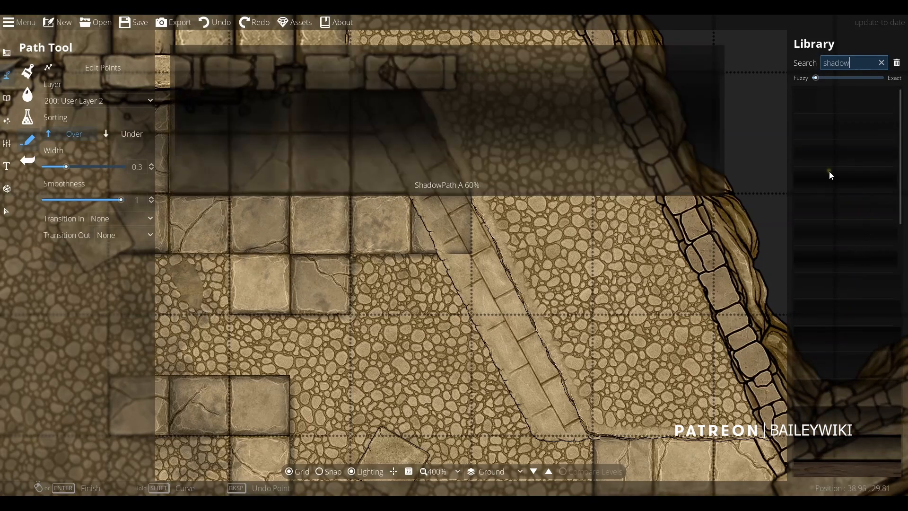
{"action": "left_click", "coordinate": [845, 314]}
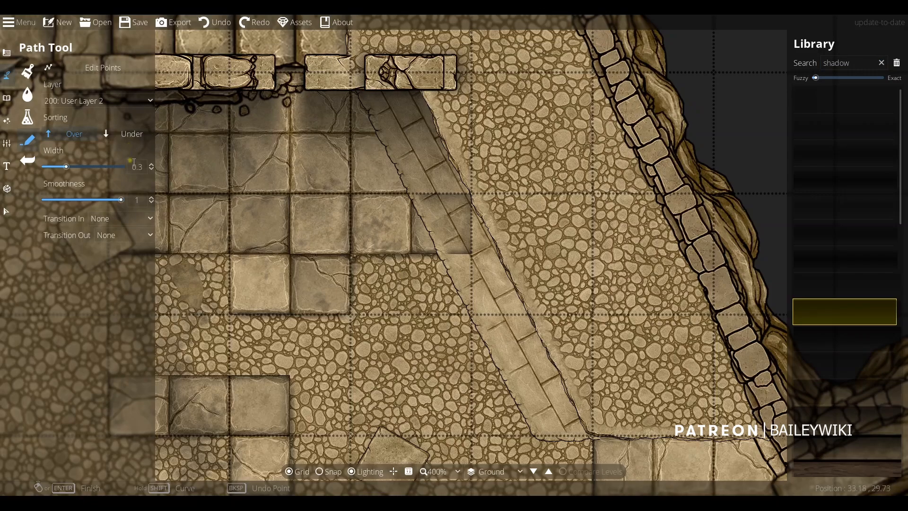
{"action": "key", "text": "Return"}
{"action": "left_click", "coordinate": [122, 134]}
Draw the shadow path from the stone wall down the brick strip's west side and east along the walkway's lower edge to the outer wall.
{"action": "left_click", "coordinate": [366, 96]}
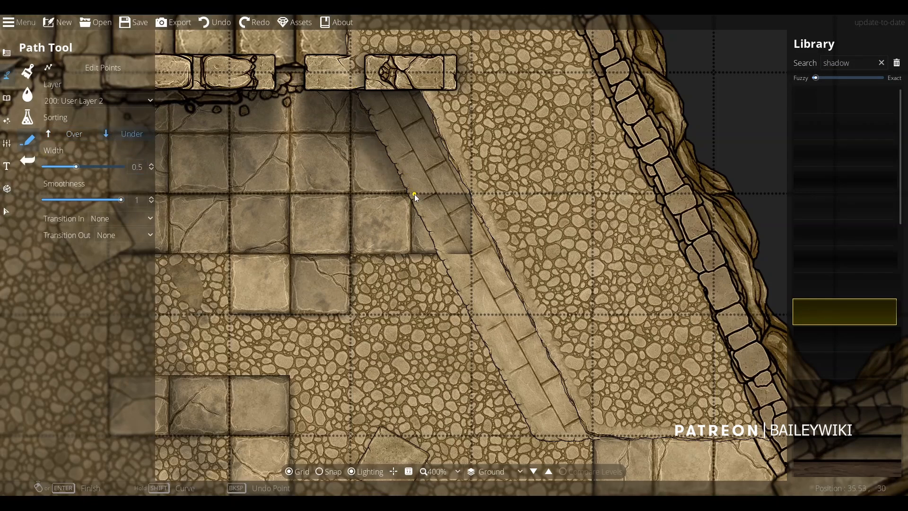
{"action": "left_click", "coordinate": [532, 435]}
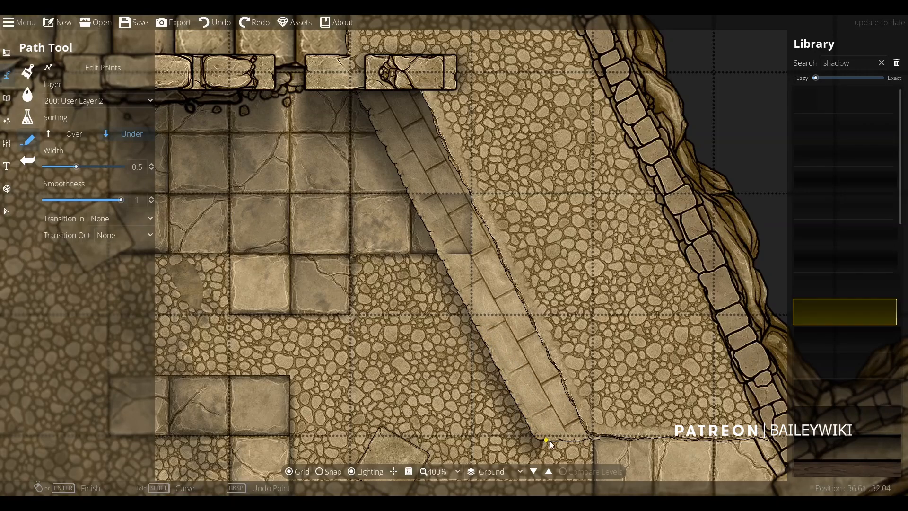
{"action": "left_click_drag", "start_coordinate": [636, 437], "coordinate": [493, 232]}
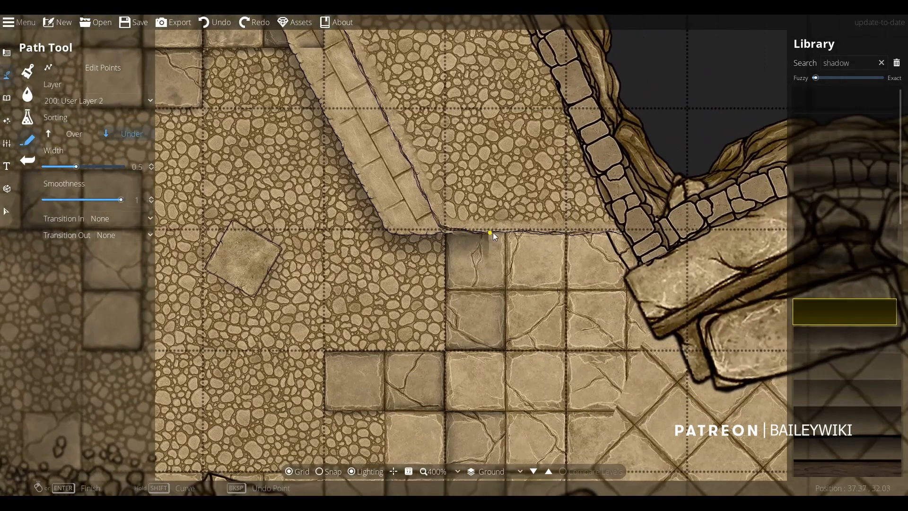
{"action": "left_click", "coordinate": [634, 228]}
{"action": "right_click", "coordinate": [635, 228]}
{"action": "scroll", "coordinate": [587, 219], "scroll_direction": "down", "scroll_amount": 3}
{"action": "left_click_drag", "start_coordinate": [492, 88], "coordinate": [528, 212]}
{"action": "scroll", "coordinate": [529, 212], "scroll_direction": "up", "scroll_amount": 1}
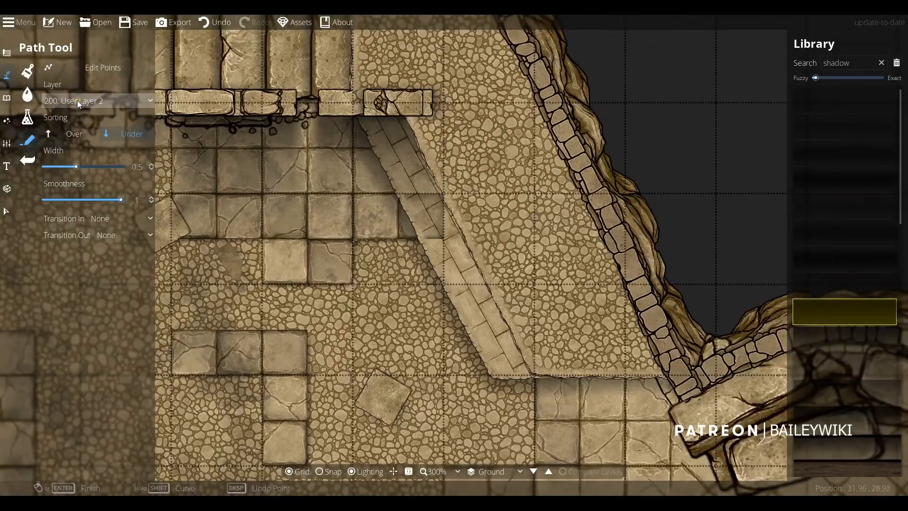
Switch the shadow path to layer 300: User Layer 3, undo the last path action, and set both Transition In and Transition Out to Fade.
{"action": "left_click", "coordinate": [77, 100]}
{"action": "left_click", "coordinate": [81, 212]}
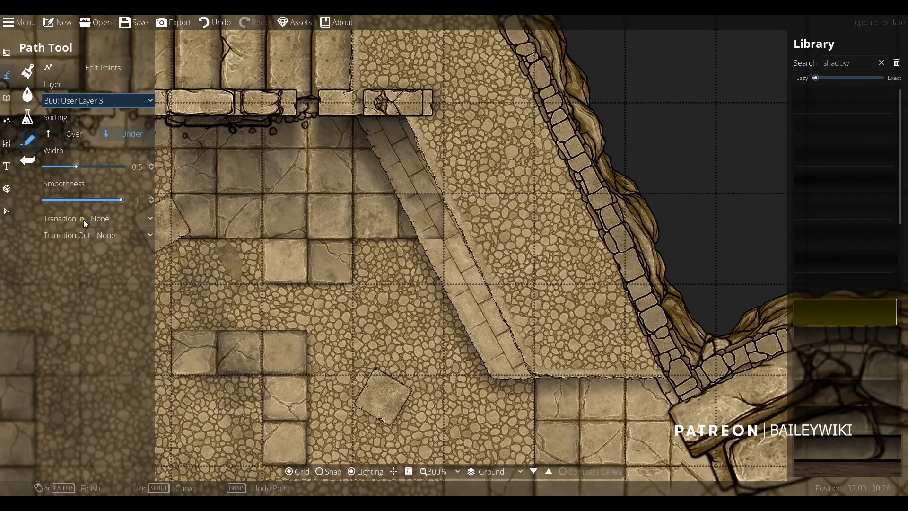
{"action": "left_click", "coordinate": [400, 113]}
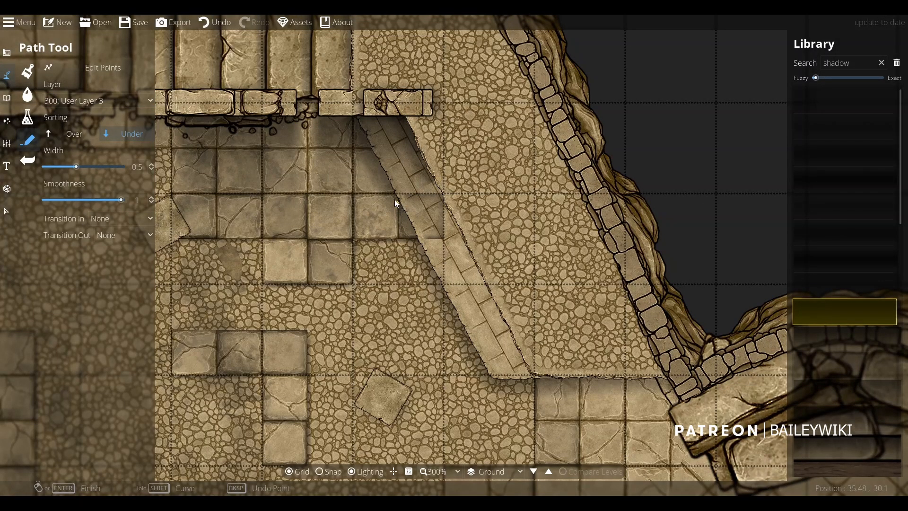
{"action": "key", "text": "ctrl+z"}
{"action": "left_click", "coordinate": [129, 234]}
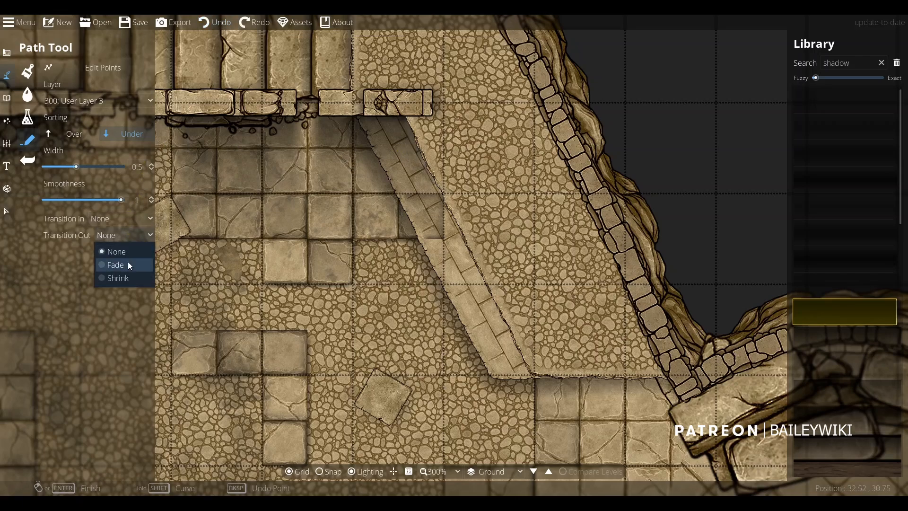
{"action": "left_click", "coordinate": [127, 262]}
{"action": "left_click", "coordinate": [124, 220]}
{"action": "left_click", "coordinate": [123, 249]}
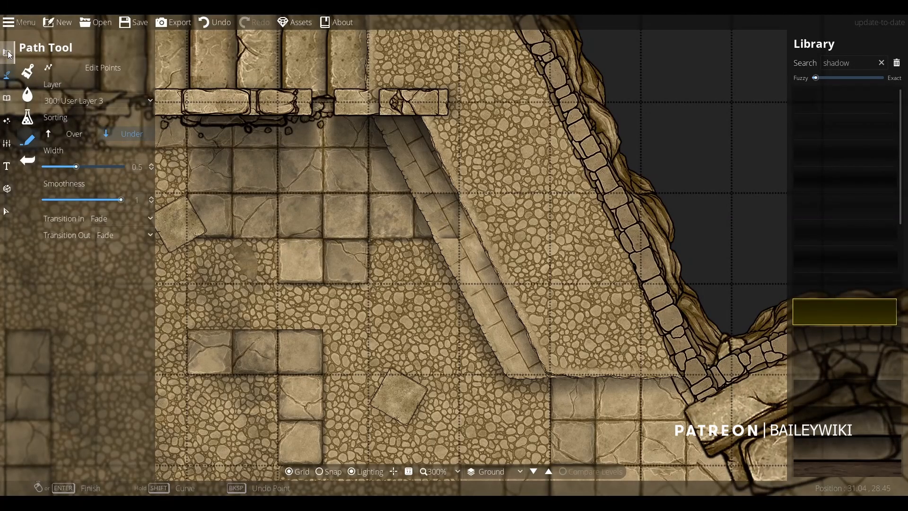
Edit the slab pattern's points on layer 300 so its east end follows the west side of the diagonal brick strip.
{"action": "left_click", "coordinate": [7, 53]}
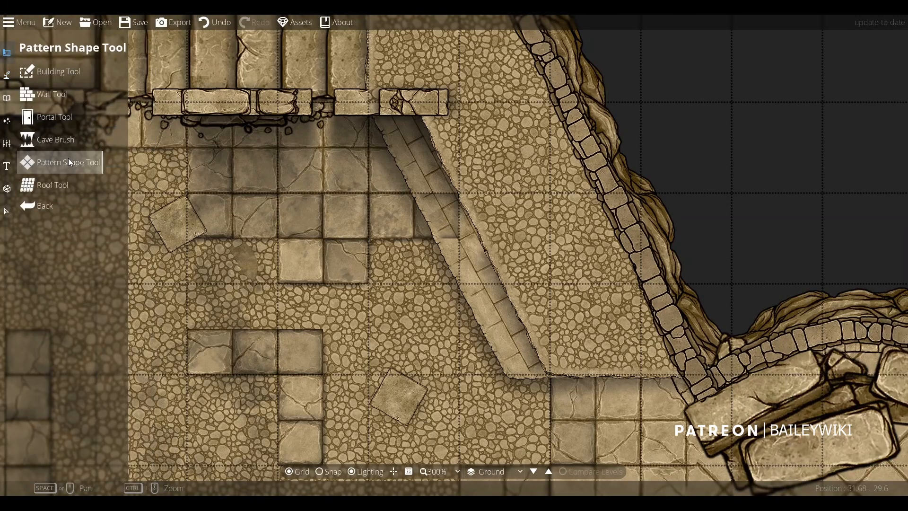
{"action": "left_click", "coordinate": [100, 101]}
{"action": "left_click", "coordinate": [410, 193]}
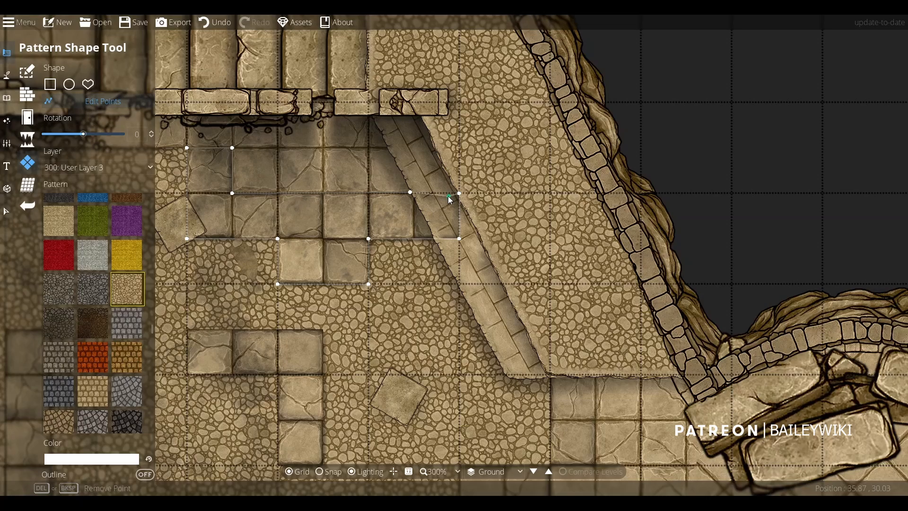
{"action": "left_click_drag", "start_coordinate": [460, 192], "coordinate": [435, 241]}
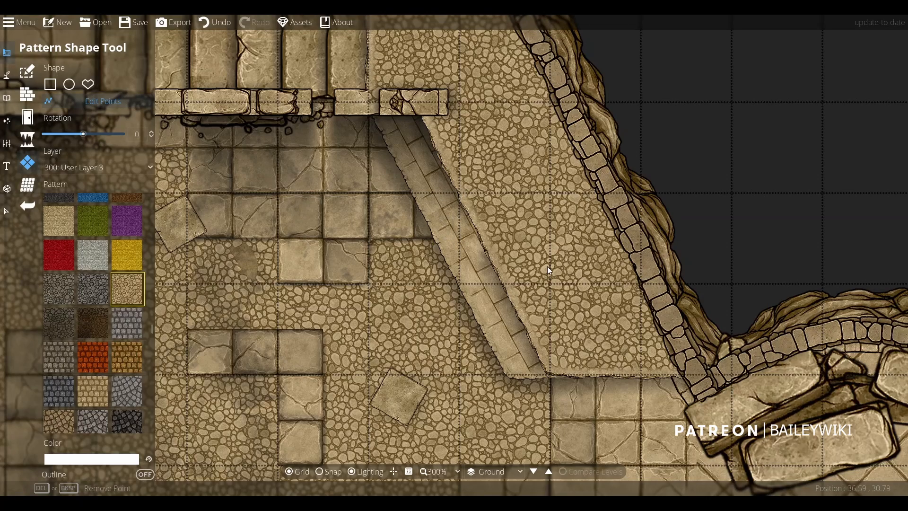
Choose the dark shading pattern with the freeform shape and fill a single brick near the upper end of the diagonal strip.
{"action": "scroll", "coordinate": [726, 180], "scroll_direction": "down", "scroll_amount": 3}
{"action": "left_click_drag", "start_coordinate": [726, 180], "coordinate": [644, 237]}
{"action": "scroll", "coordinate": [435, 227], "scroll_direction": "up", "scroll_amount": 2}
{"action": "scroll", "coordinate": [436, 228], "scroll_direction": "up", "scroll_amount": 2}
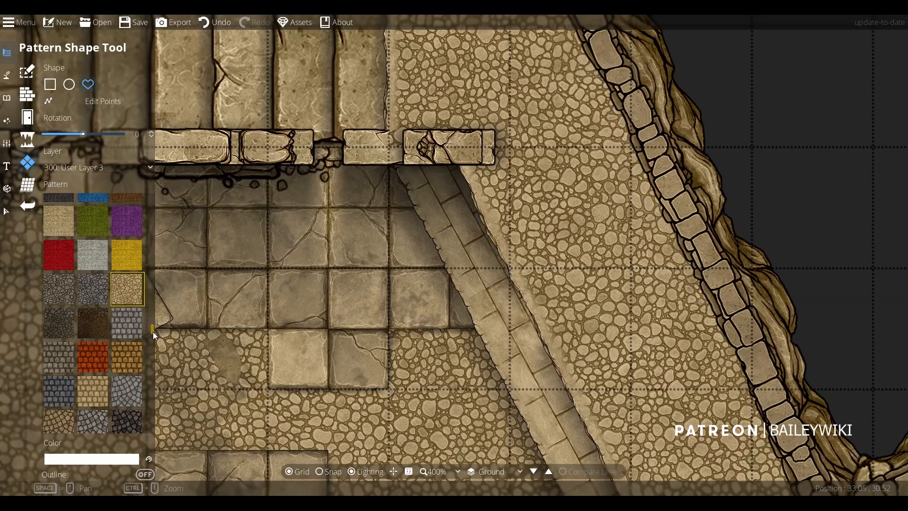
{"action": "left_click_drag", "start_coordinate": [153, 331], "coordinate": [150, 198]}
{"action": "scroll", "coordinate": [118, 327], "scroll_direction": "down", "scroll_amount": 10}
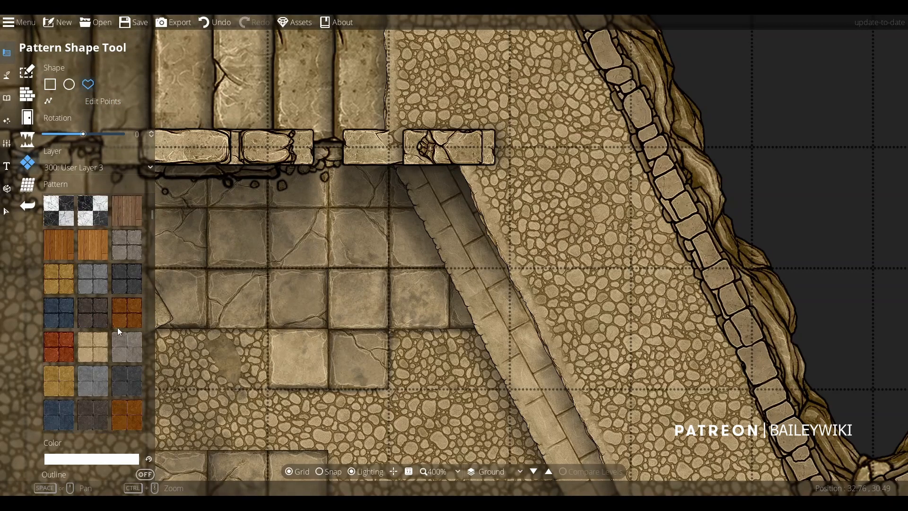
{"action": "scroll", "coordinate": [117, 327], "scroll_direction": "down", "scroll_amount": 5}
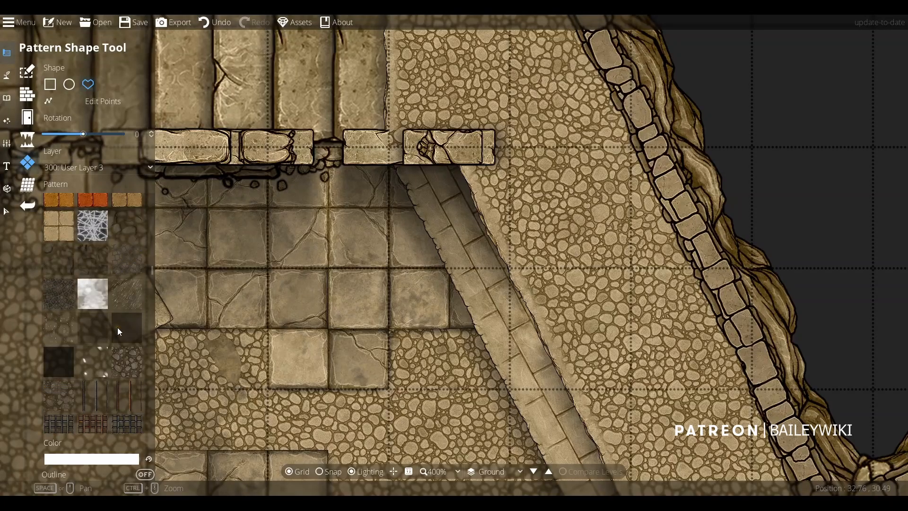
{"action": "scroll", "coordinate": [405, 247], "scroll_direction": "up", "scroll_amount": 3}
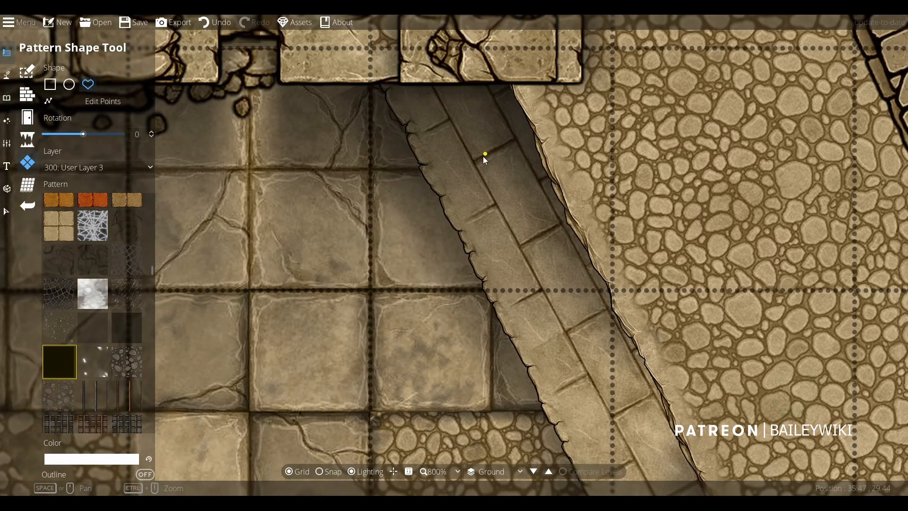
{"action": "left_click", "coordinate": [475, 159]}
{"action": "left_click", "coordinate": [474, 160]}
{"action": "scroll", "coordinate": [489, 200], "scroll_direction": "down", "scroll_amount": 5}
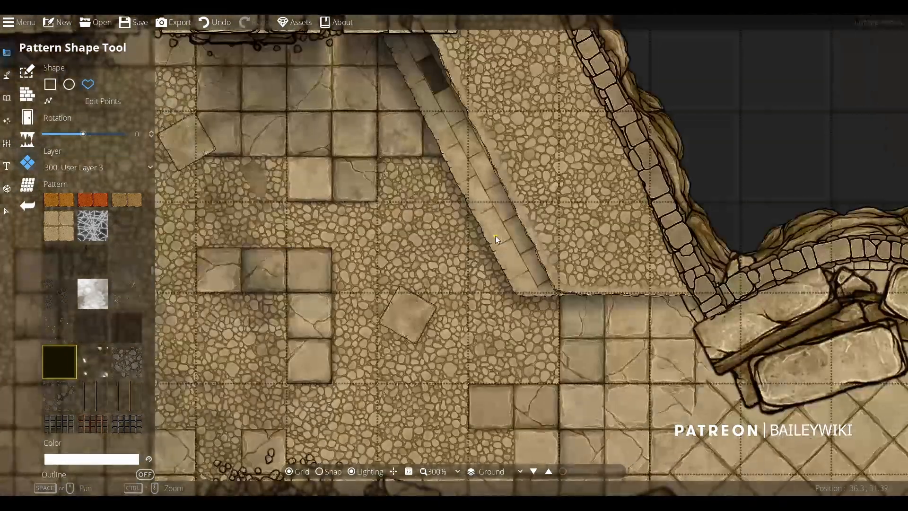
{"action": "scroll", "coordinate": [495, 236], "scroll_direction": "up", "scroll_amount": 5}
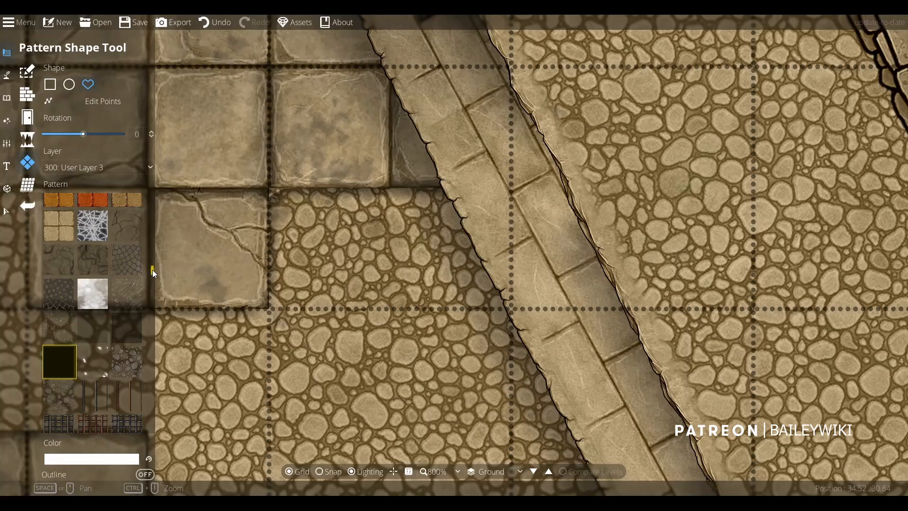
{"action": "scroll", "coordinate": [435, 275], "scroll_direction": "down", "scroll_amount": 8}
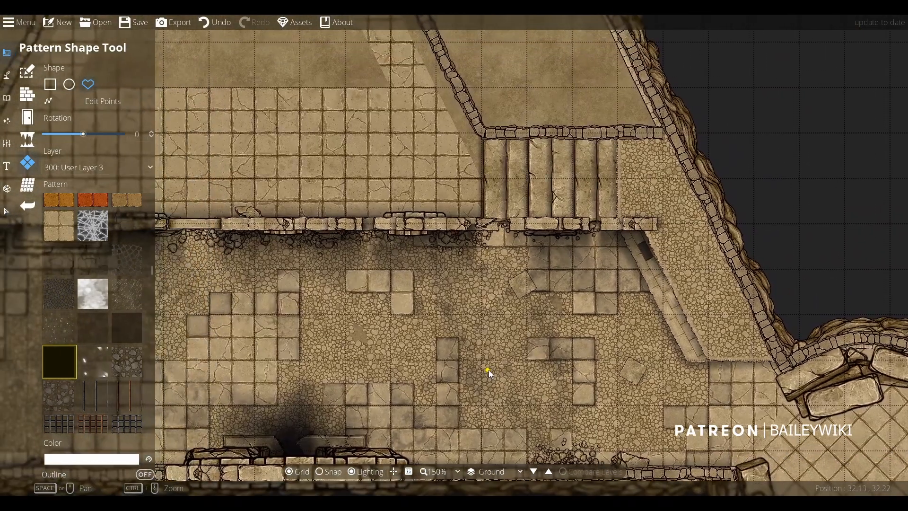
Edit the cobblestone walkway pattern's points to cut a small slanted rectangular opening beside the outer wall, exposing the bricks underneath.
{"action": "left_click_drag", "start_coordinate": [557, 302], "coordinate": [531, 320]}
{"action": "scroll", "coordinate": [567, 318], "scroll_direction": "up", "scroll_amount": 2}
{"action": "scroll", "coordinate": [662, 323], "scroll_direction": "down", "scroll_amount": 1}
{"action": "left_click_drag", "start_coordinate": [662, 323], "coordinate": [399, 313]}
{"action": "scroll", "coordinate": [523, 312], "scroll_direction": "down", "scroll_amount": 1}
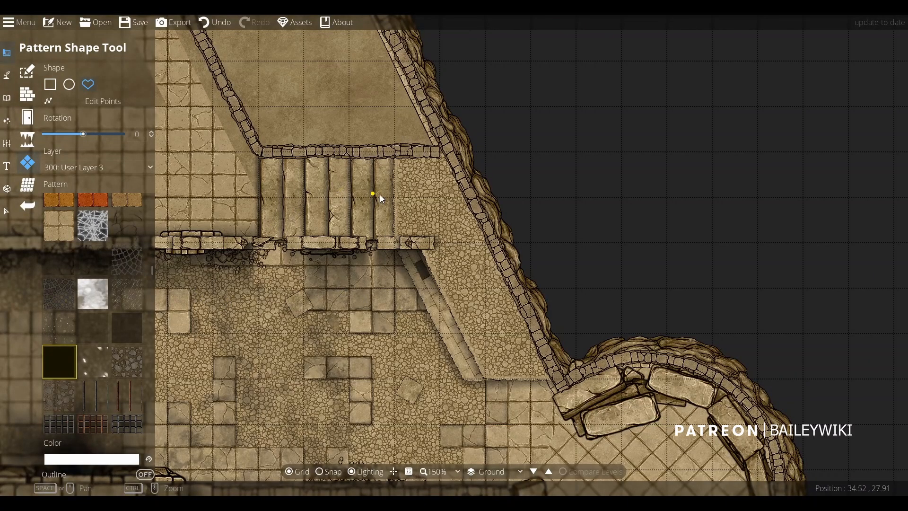
{"action": "left_click", "coordinate": [94, 101]}
{"action": "scroll", "coordinate": [489, 273], "scroll_direction": "up", "scroll_amount": 5}
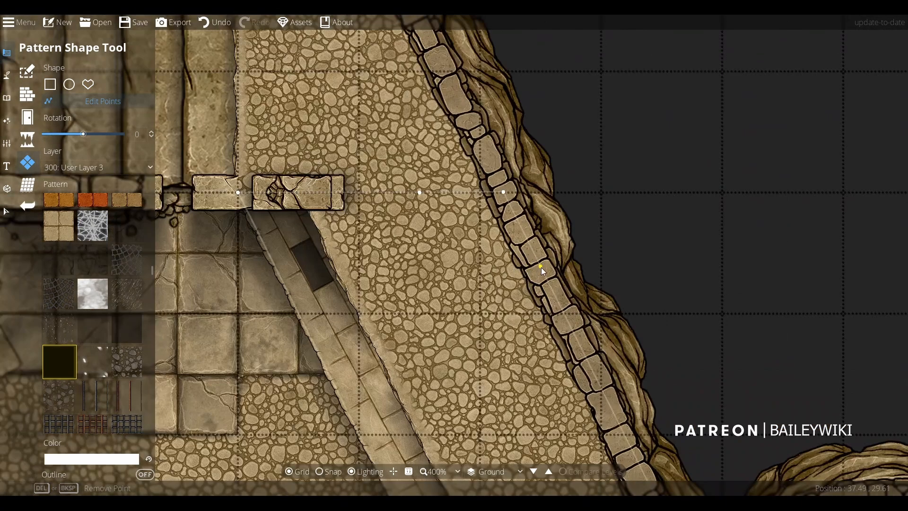
{"action": "left_click_drag", "start_coordinate": [525, 257], "coordinate": [440, 299]}
{"action": "left_click_drag", "start_coordinate": [438, 266], "coordinate": [533, 259]}
{"action": "scroll", "coordinate": [542, 360], "scroll_direction": "down", "scroll_amount": 1}
{"action": "left_click_drag", "start_coordinate": [542, 360], "coordinate": [570, 245]}
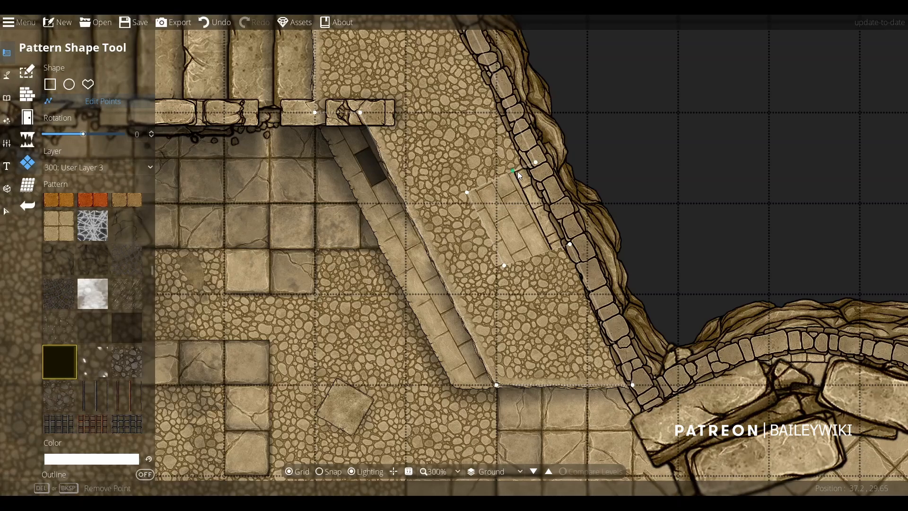
{"action": "left_click_drag", "start_coordinate": [518, 171], "coordinate": [571, 243]}
{"action": "scroll", "coordinate": [699, 192], "scroll_direction": "down", "scroll_amount": 1}
{"action": "scroll", "coordinate": [699, 192], "scroll_direction": "up", "scroll_amount": 1}
{"action": "scroll", "coordinate": [606, 219], "scroll_direction": "down", "scroll_amount": 1}
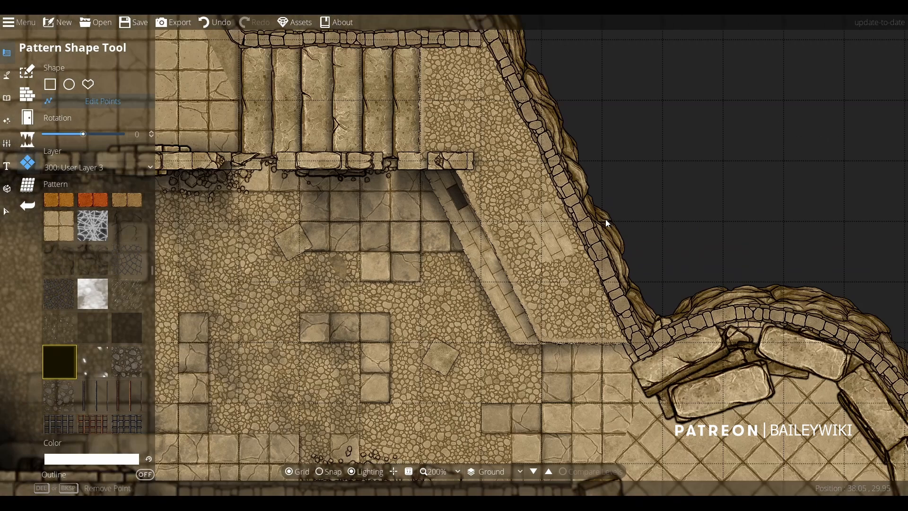
Fill the rectangular opening in the walkway with a freeform dark shading pattern on layer 200: User Layer 2.
{"action": "scroll", "coordinate": [606, 216], "scroll_direction": "up", "scroll_amount": 1}
{"action": "left_click", "coordinate": [52, 85]}
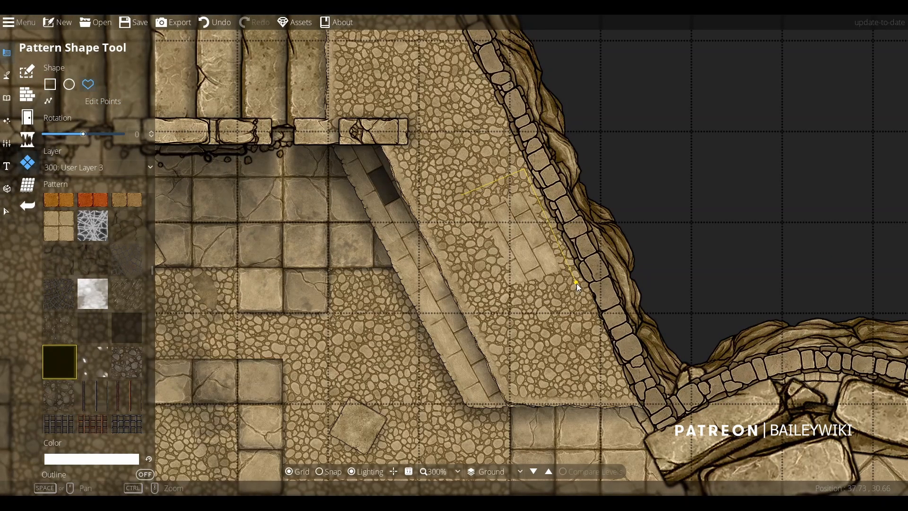
{"action": "left_click", "coordinate": [462, 194]}
{"action": "key", "text": "ctrl+z"}
{"action": "left_click", "coordinate": [101, 168]}
{"action": "left_click", "coordinate": [84, 277]}
{"action": "left_click", "coordinate": [464, 198]}
{"action": "left_click", "coordinate": [530, 177]}
{"action": "left_click", "coordinate": [578, 278]}
{"action": "left_click", "coordinate": [517, 292]}
{"action": "left_click", "coordinate": [465, 199]}
{"action": "scroll", "coordinate": [464, 200], "scroll_direction": "down", "scroll_amount": 2}
{"action": "scroll", "coordinate": [464, 214], "scroll_direction": "up", "scroll_amount": 3}
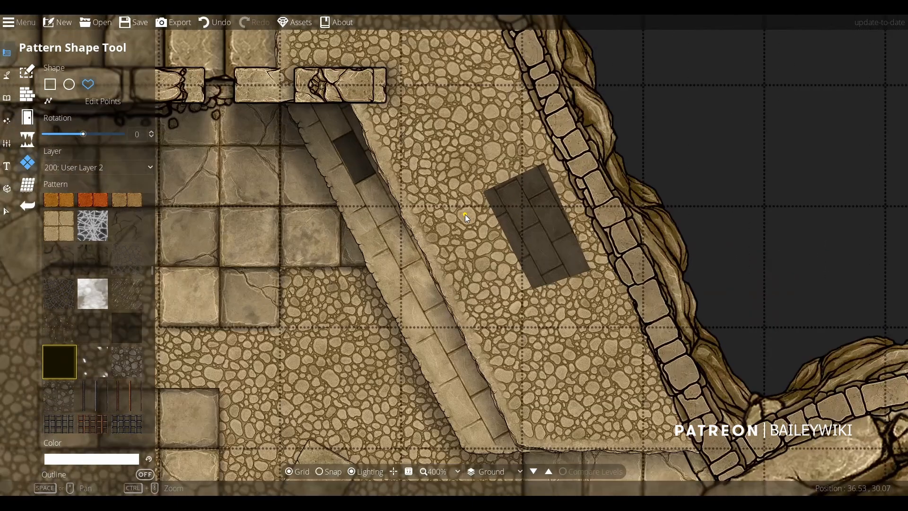
{"action": "scroll", "coordinate": [399, 219], "scroll_direction": "down", "scroll_amount": 1}
{"action": "scroll", "coordinate": [156, 165], "scroll_direction": "down", "scroll_amount": 1}
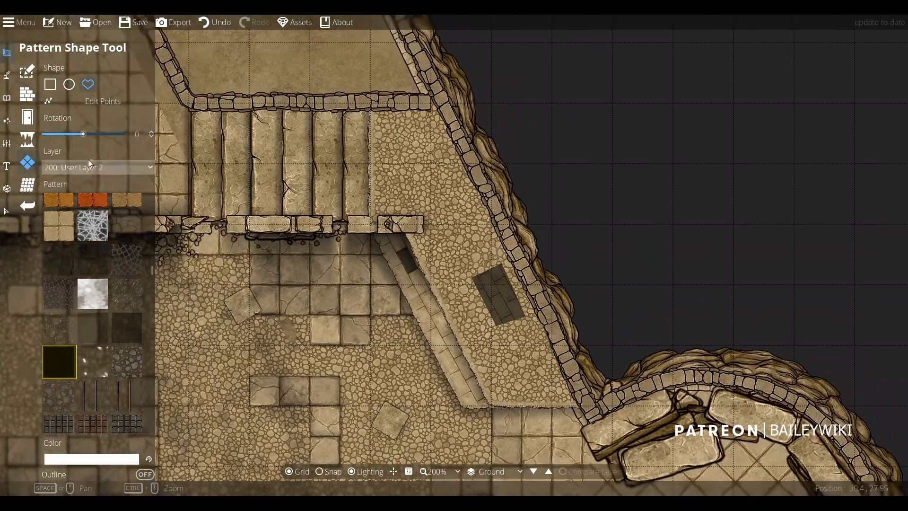
Open the Object Tool and search the object library for "rubble sandstone".
{"action": "left_click", "coordinate": [7, 98]}
{"action": "left_click", "coordinate": [48, 71]}
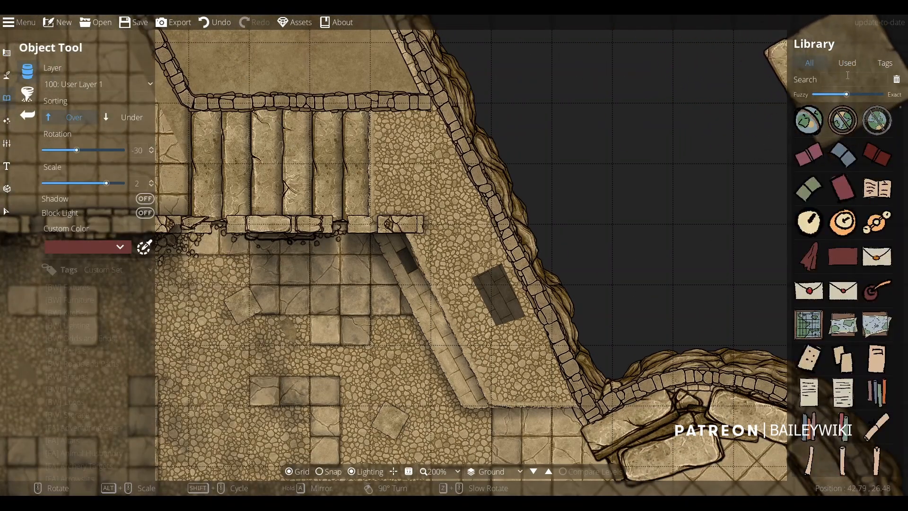
{"action": "type", "text": "rubble sand"}
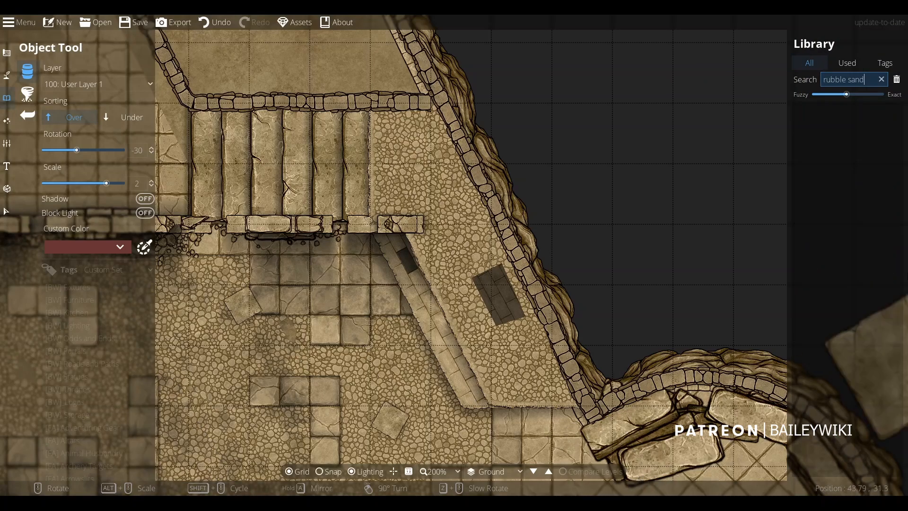
{"action": "double_click", "coordinate": [862, 78]}
{"action": "type", "text": "rubb"}
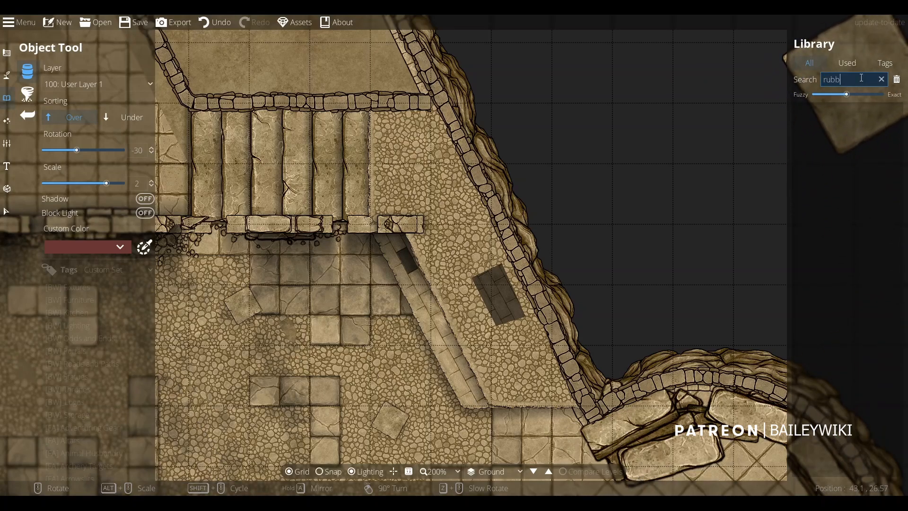
{"action": "type", "text": "le sandstone"}
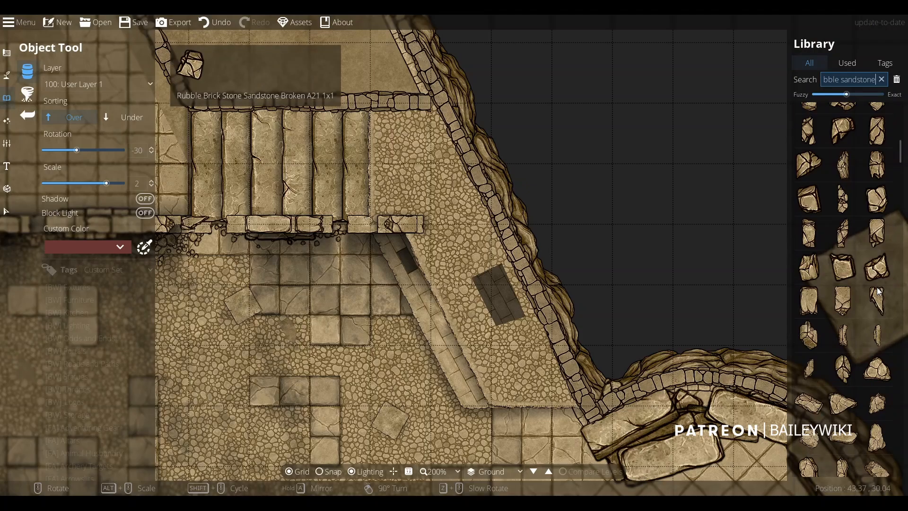
Place a sandstone rubble pile corner in the dark pit on layer 100, rotated -180 degrees at scale 1.1.
{"action": "left_click_drag", "start_coordinate": [900, 172], "coordinate": [894, 452]}
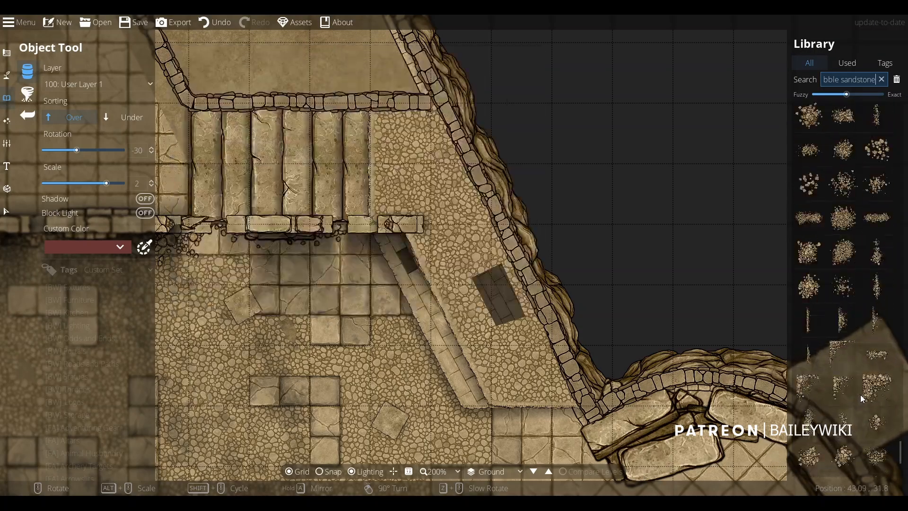
{"action": "scroll", "coordinate": [862, 400], "scroll_direction": "down", "scroll_amount": 5}
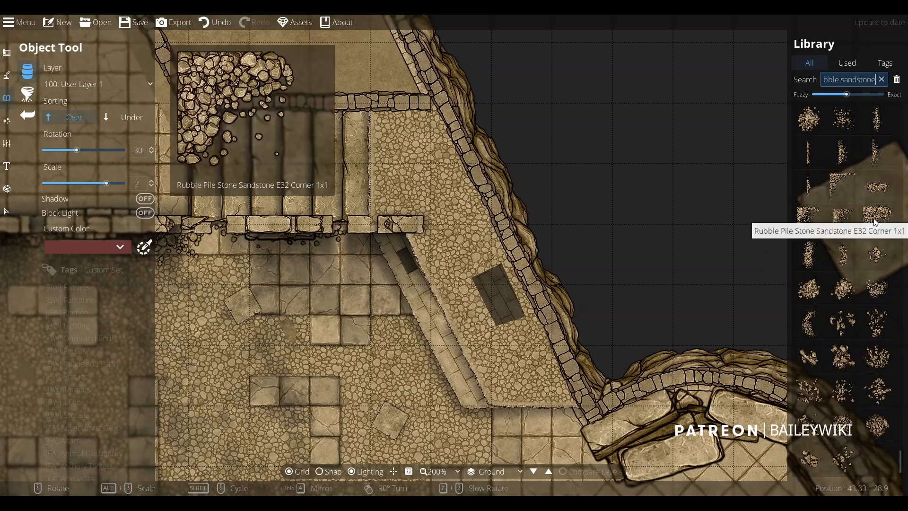
{"action": "left_click", "coordinate": [843, 220]}
{"action": "scroll", "coordinate": [294, 320], "scroll_direction": "down", "scroll_amount": 8}
{"action": "scroll", "coordinate": [296, 331], "scroll_direction": "down", "scroll_amount": 11}
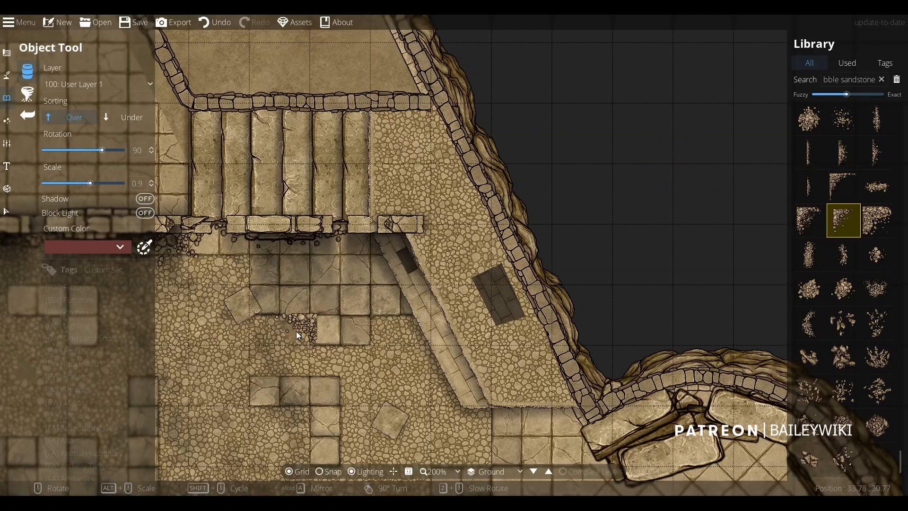
{"action": "scroll", "coordinate": [492, 291], "scroll_direction": "down", "scroll_amount": 7}
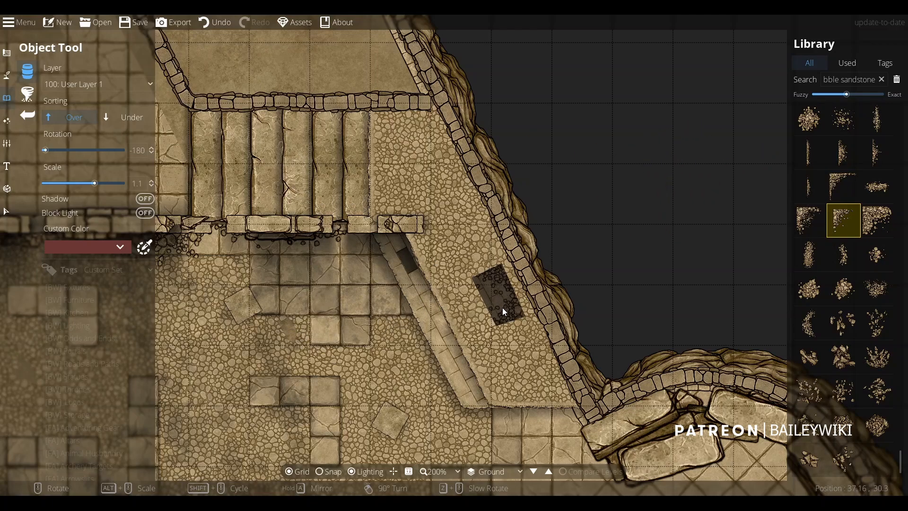
Ring the dark pit with plain sandstone bricks on layer 300: User Layer 3, angled to match its edges.
{"action": "scroll", "coordinate": [847, 331], "scroll_direction": "up", "scroll_amount": 10}
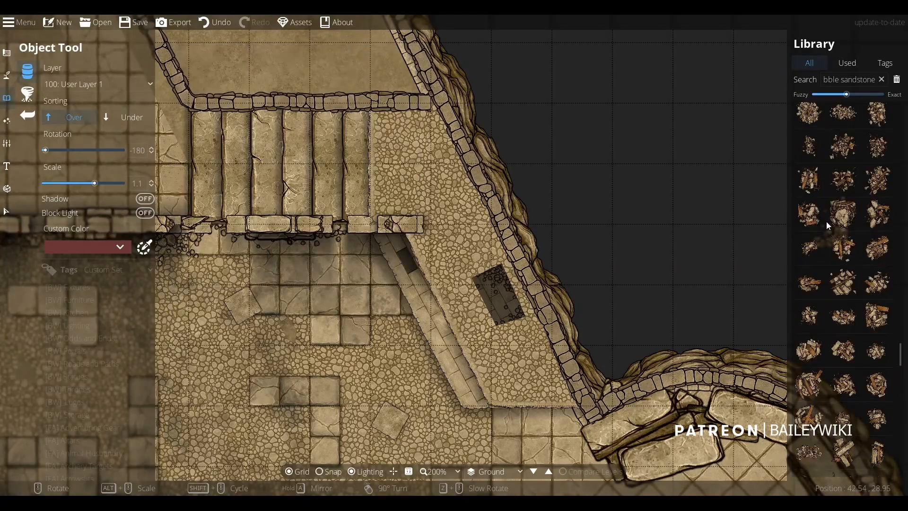
{"action": "scroll", "coordinate": [823, 232], "scroll_direction": "up", "scroll_amount": 10}
{"action": "left_click", "coordinate": [843, 181]}
{"action": "left_click", "coordinate": [79, 85]}
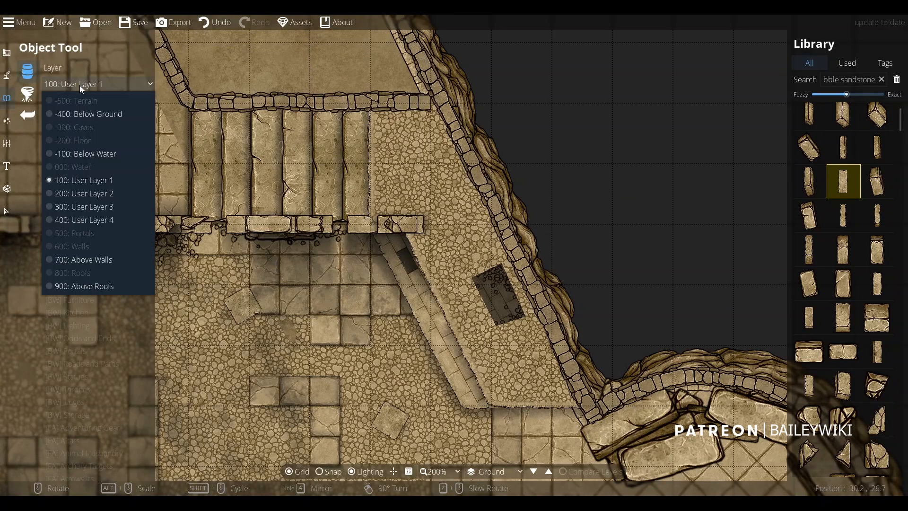
{"action": "left_click", "coordinate": [94, 207]}
{"action": "right_click", "coordinate": [473, 260]}
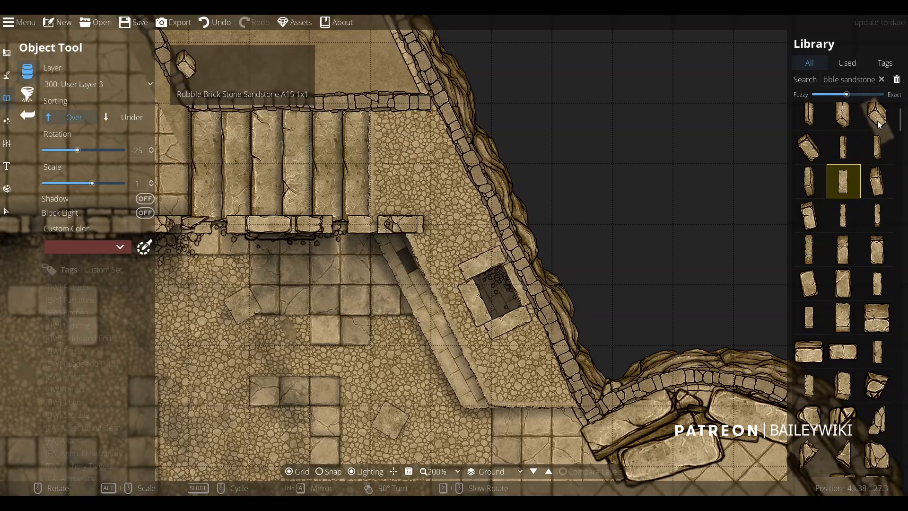
Lay outlined sandstone bricks on the pit's west and south rims and set loose bricks beyond its southeast and north corners.
{"action": "left_click", "coordinate": [878, 286]}
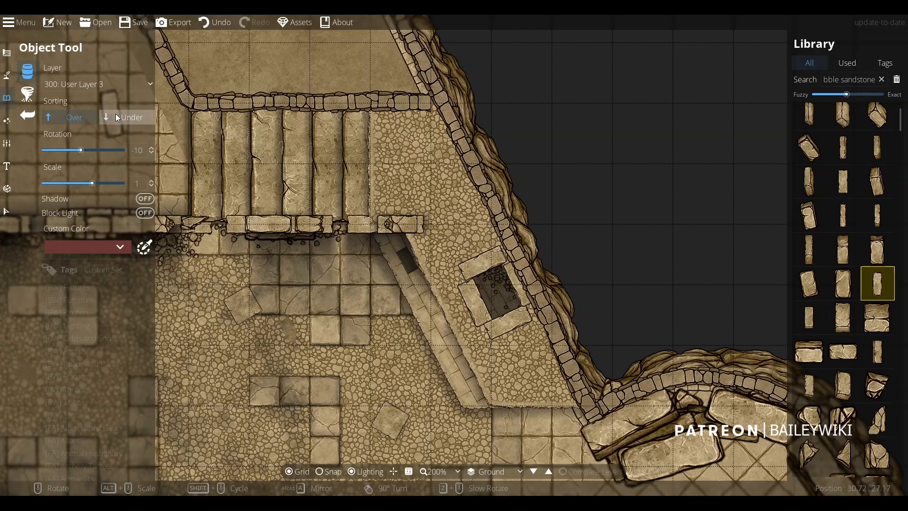
{"action": "left_click", "coordinate": [471, 286]}
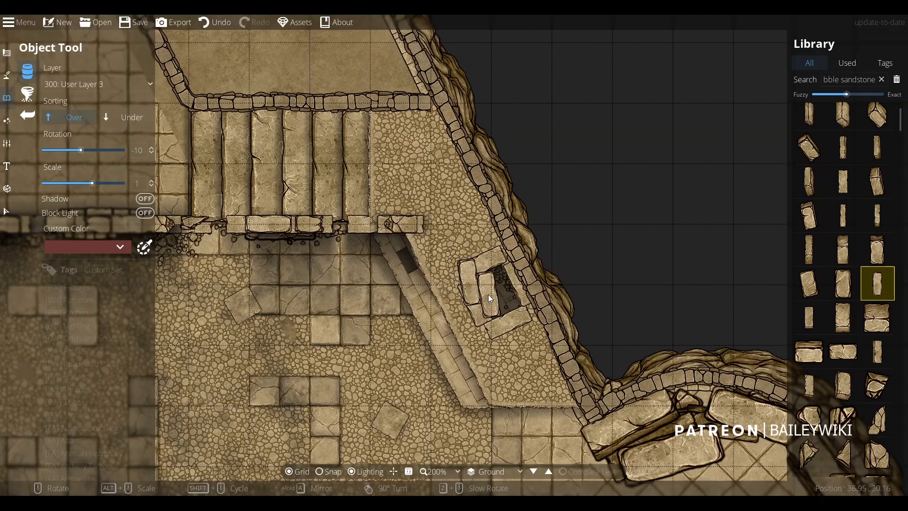
{"action": "left_click", "coordinate": [844, 283]}
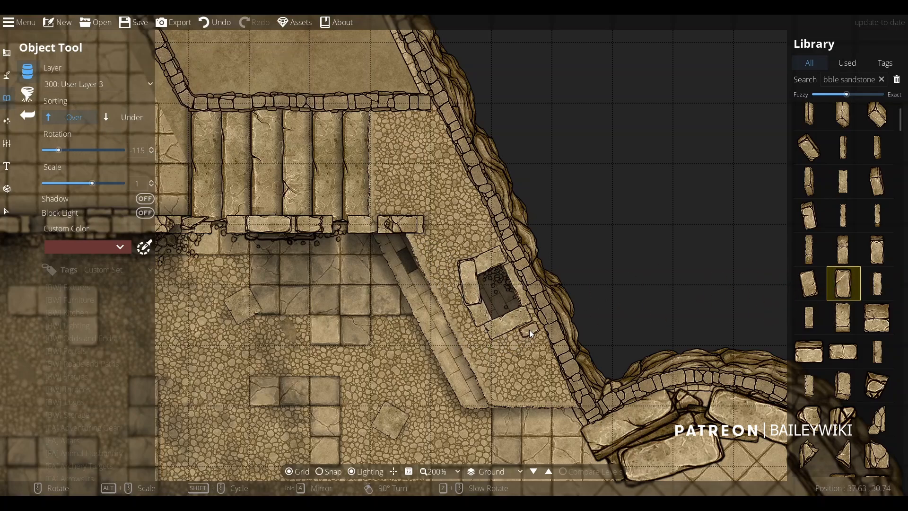
{"action": "left_click", "coordinate": [877, 283]}
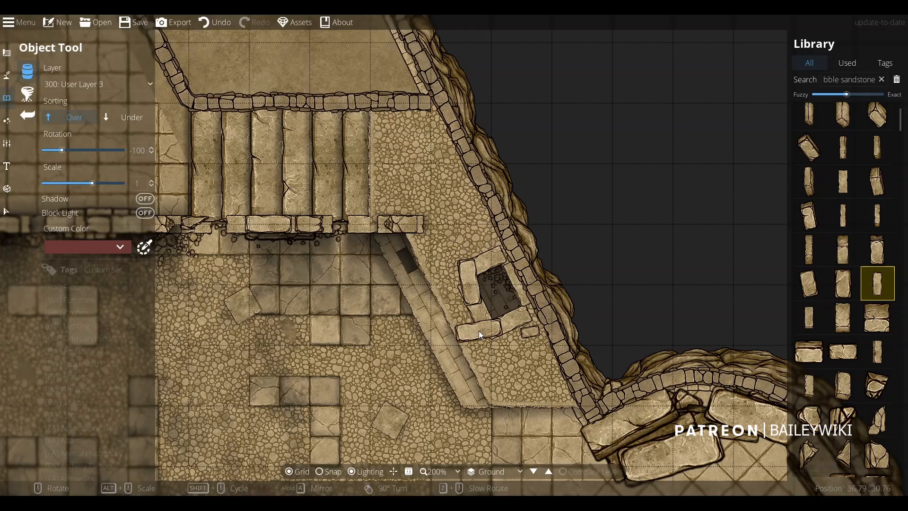
{"action": "left_click", "coordinate": [501, 320]}
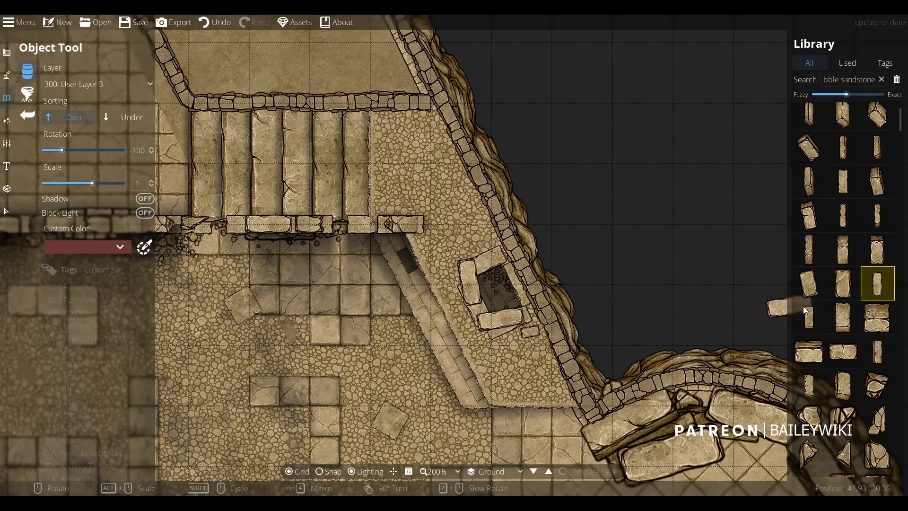
{"action": "left_click", "coordinate": [844, 283]}
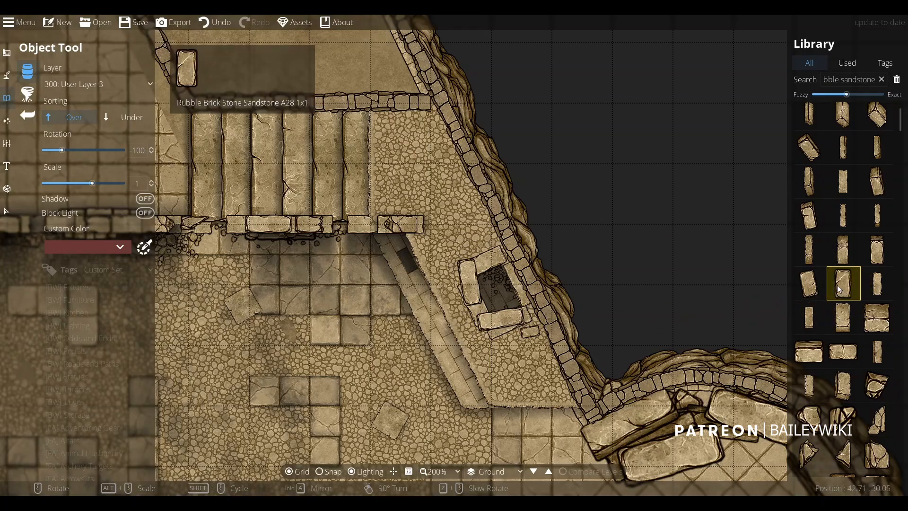
{"action": "left_click", "coordinate": [492, 241]}
Try a narrow sandstone brick rotated -145 degrees north of the pit against the outer wall, and undo it.
{"action": "left_click", "coordinate": [843, 115]}
{"action": "scroll", "coordinate": [847, 225], "scroll_direction": "up", "scroll_amount": 1}
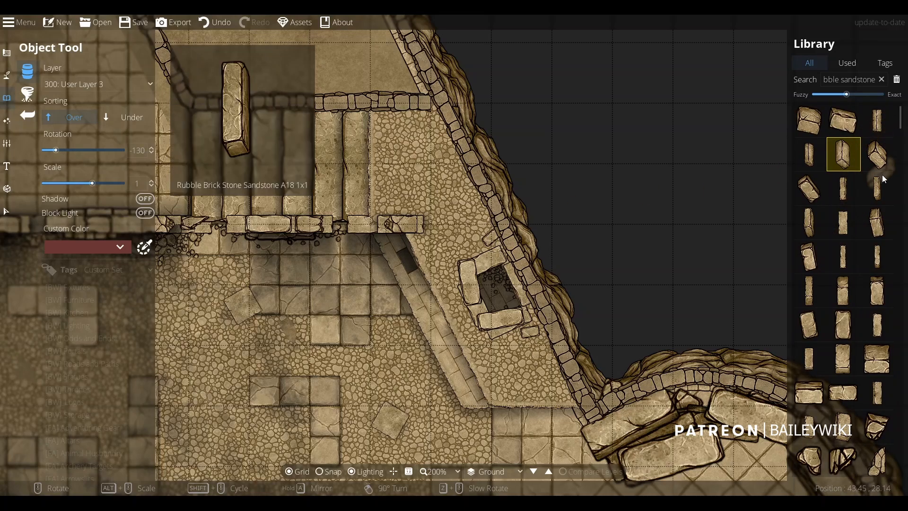
{"action": "left_click", "coordinate": [809, 153]}
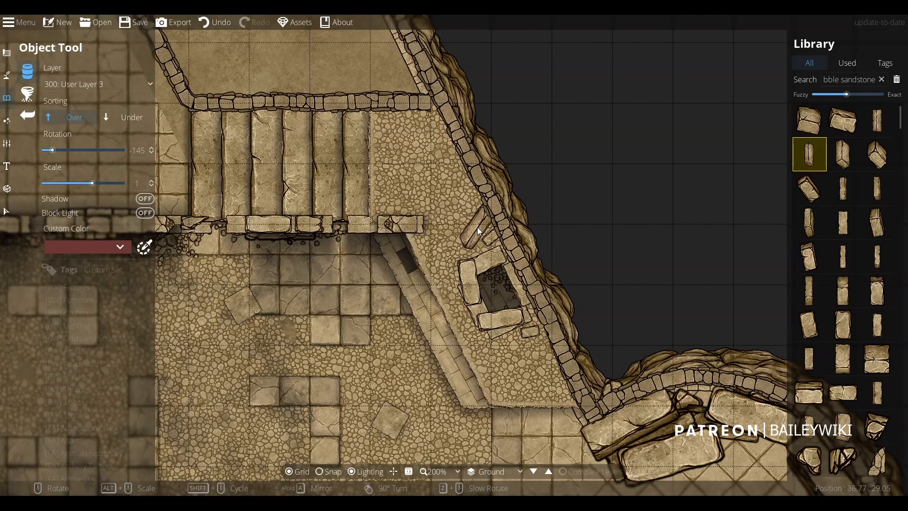
{"action": "key", "text": "ctrl+z"}
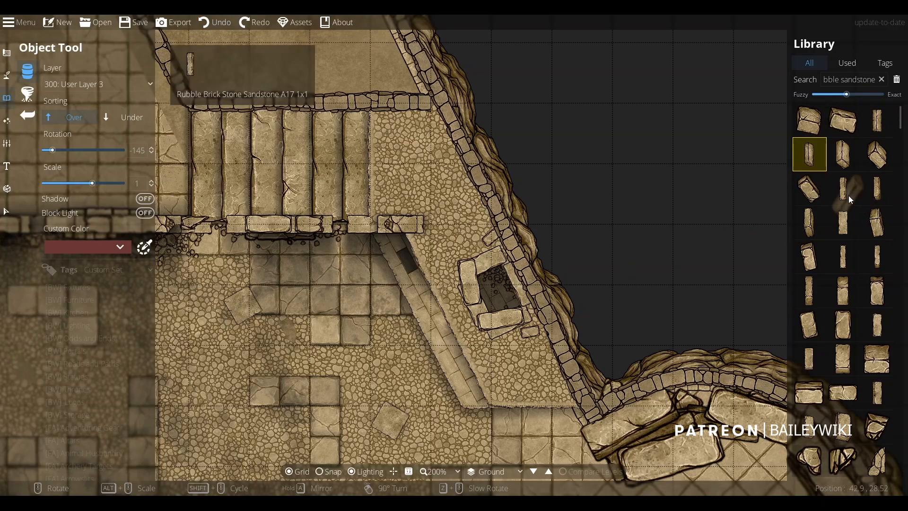
Add sandstone bricks to the pit's rim, one on the north side at 65 degrees and one at the southeast at 50 degrees.
{"action": "left_click", "coordinate": [843, 223]}
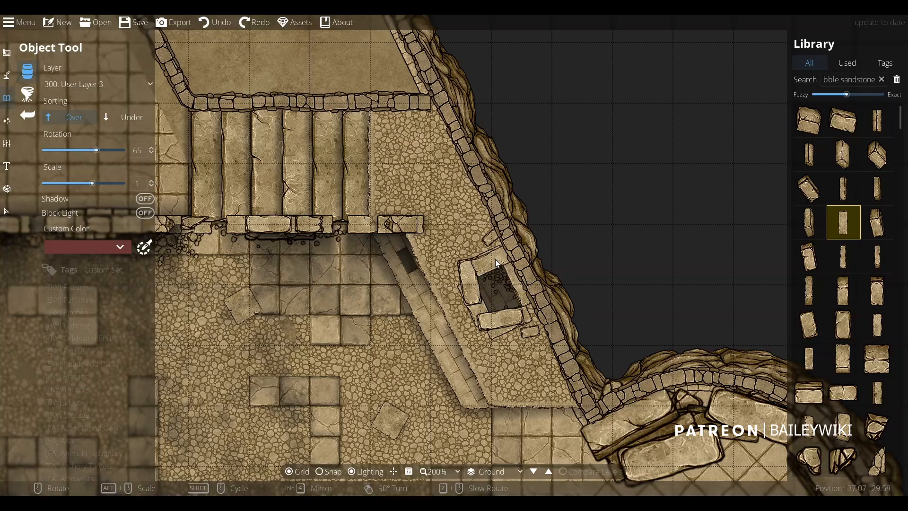
{"action": "scroll", "coordinate": [522, 326], "scroll_direction": "down", "scroll_amount": 3}
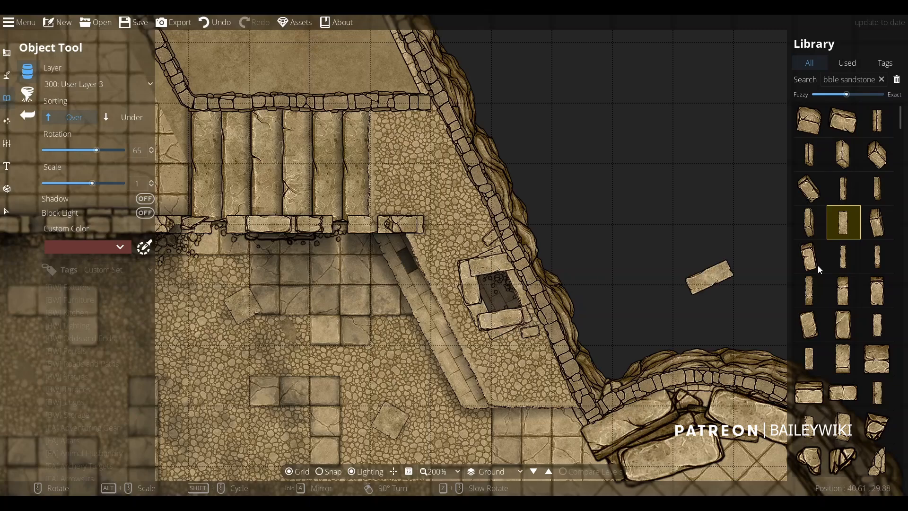
{"action": "left_click", "coordinate": [878, 324]}
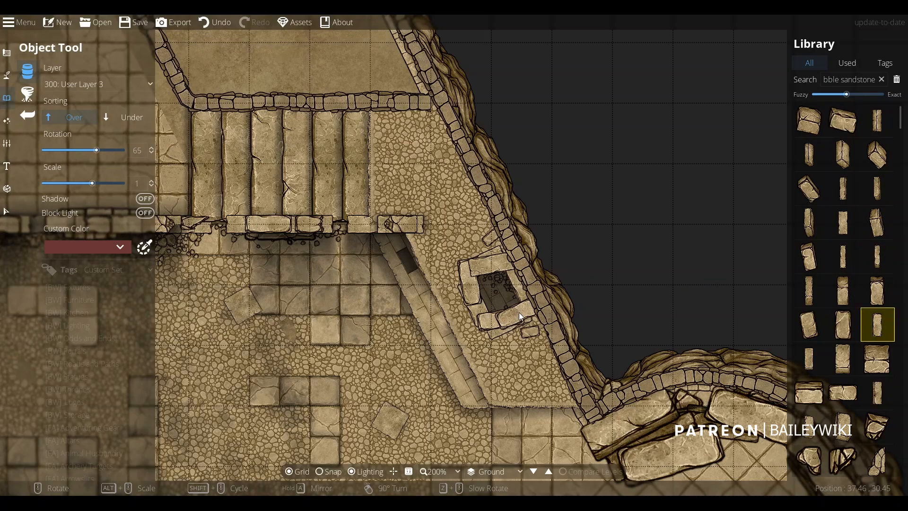
{"action": "scroll", "coordinate": [520, 311], "scroll_direction": "down", "scroll_amount": 3}
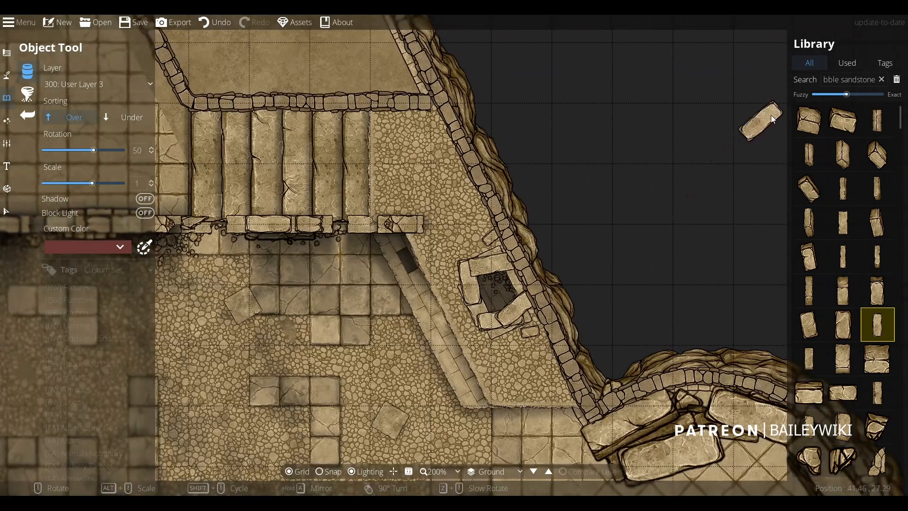
Place the previously used soft dark shadow object around the pit's bricks on layer 300, sorted Under, at about 0.8 scale.
{"action": "left_click", "coordinate": [847, 63]}
{"action": "mouse_move", "coordinate": [839, 125]}
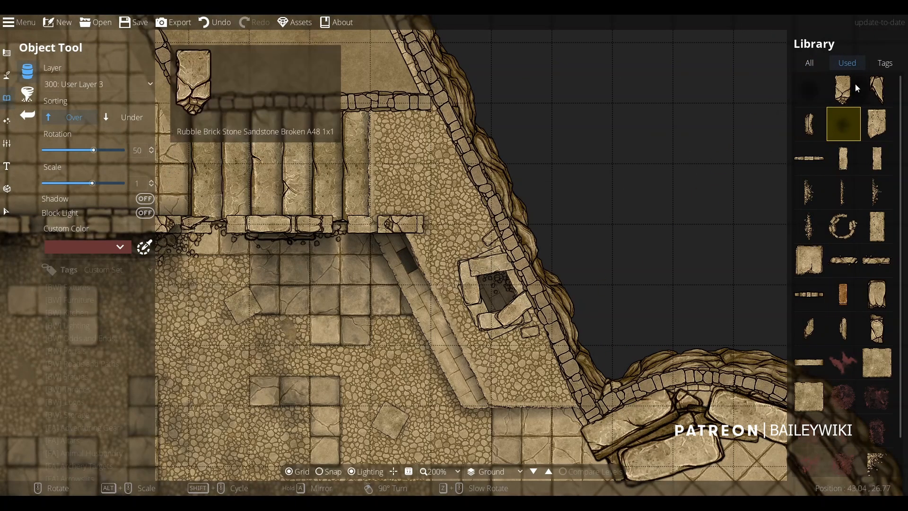
{"action": "left_click", "coordinate": [810, 89]}
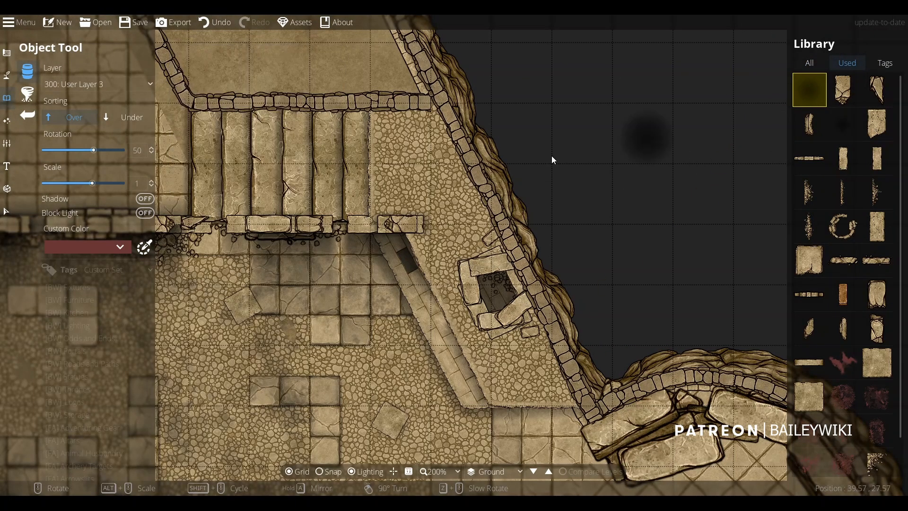
{"action": "left_click", "coordinate": [119, 122]}
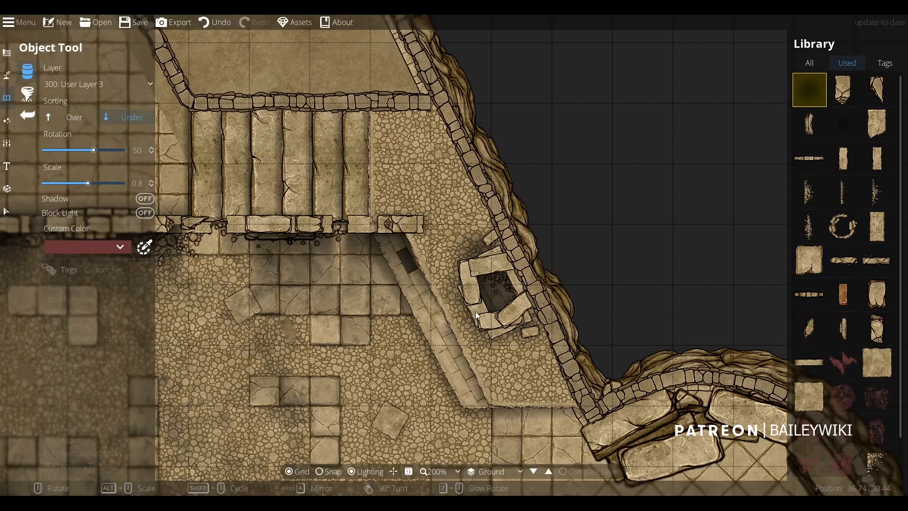
{"action": "scroll", "coordinate": [667, 298], "scroll_direction": "down", "scroll_amount": 2}
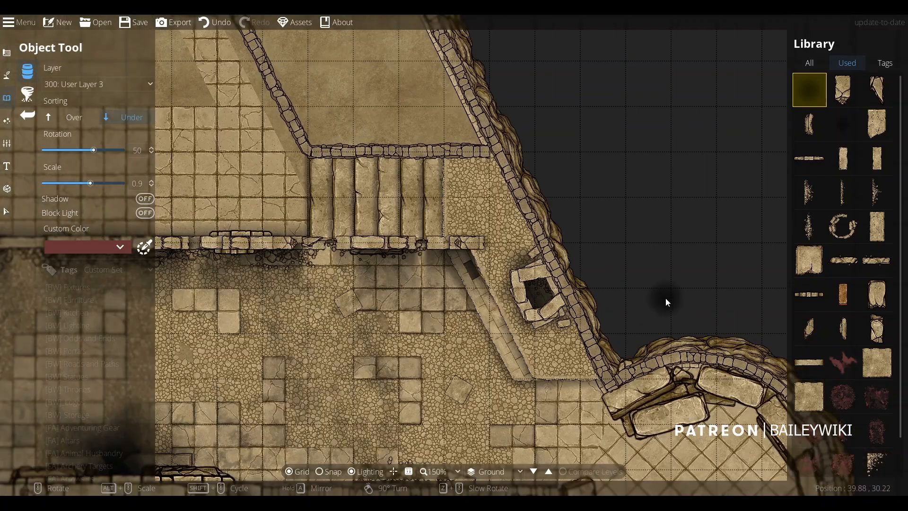
Place the second dark shadow object on the raised walkway's brick side on layer 200, sorted Over, rotated -180 degrees at 1.1 scale.
{"action": "left_click", "coordinate": [73, 117]}
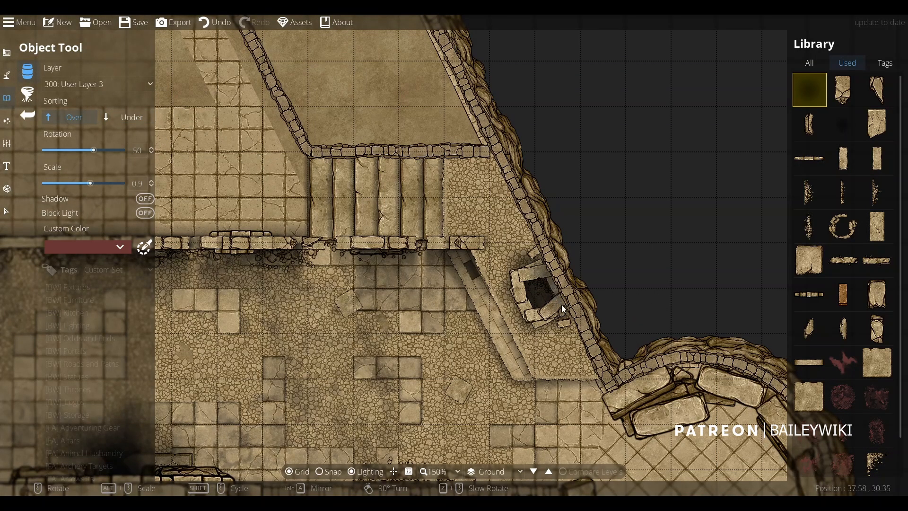
{"action": "scroll", "coordinate": [581, 284], "scroll_direction": "down", "scroll_amount": 3}
{"action": "scroll", "coordinate": [610, 331], "scroll_direction": "up", "scroll_amount": 7}
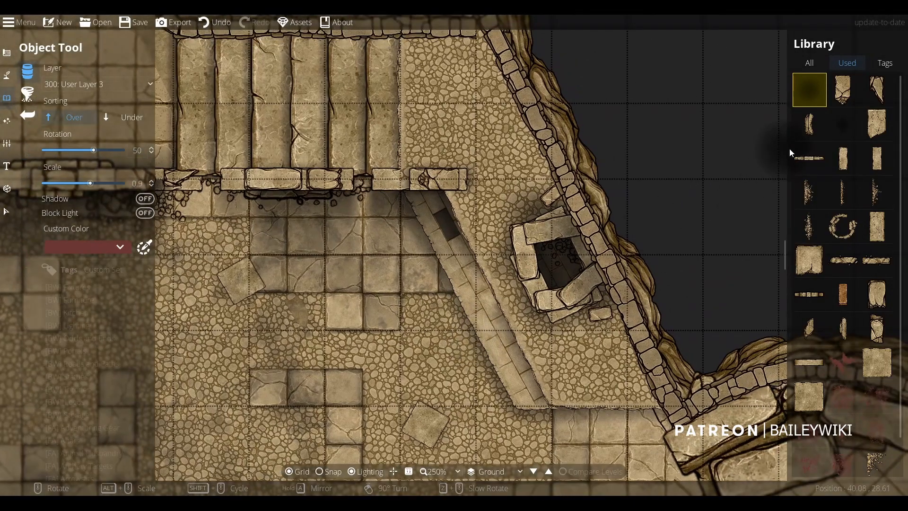
{"action": "left_click", "coordinate": [843, 124]}
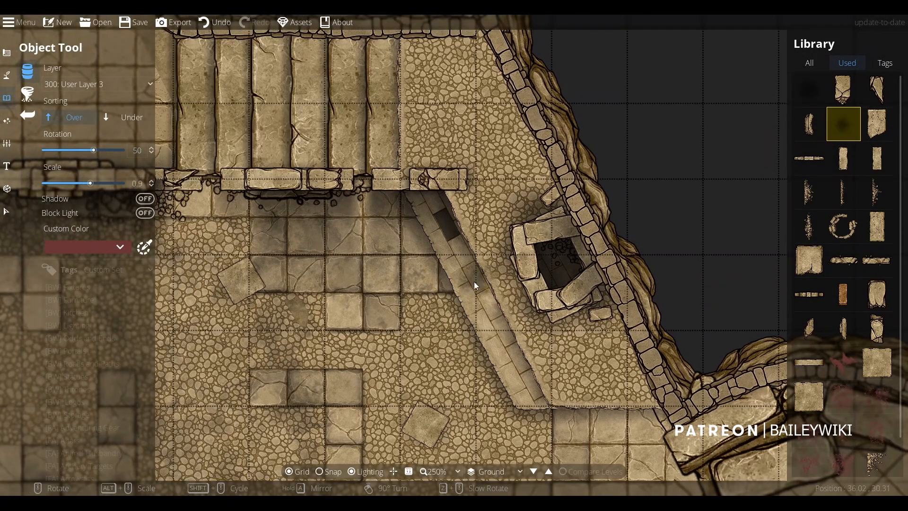
{"action": "left_click", "coordinate": [41, 90]}
{"action": "left_click", "coordinate": [44, 89]}
{"action": "left_click", "coordinate": [89, 186]}
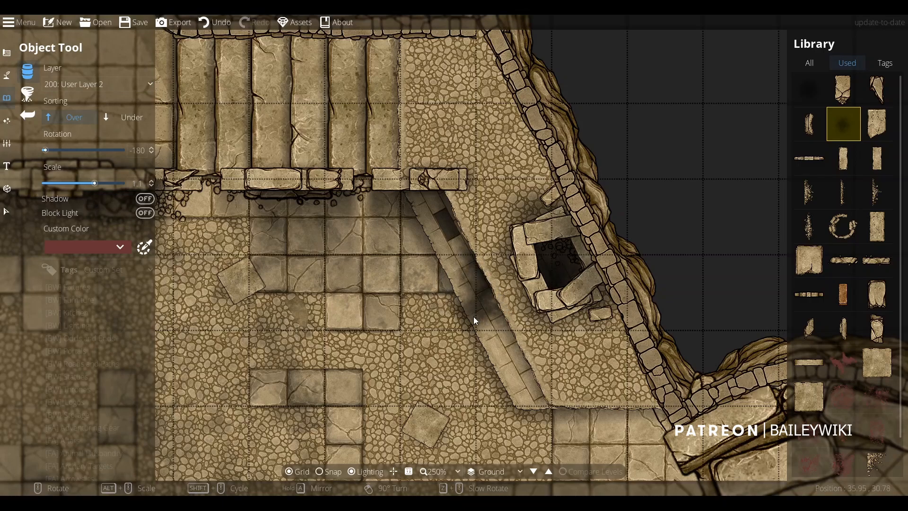
Place the same shadow on the courtyard floor along the foot of the walkway's brick side on layer 100, sorted Under.
{"action": "left_click", "coordinate": [81, 85]}
{"action": "left_click", "coordinate": [87, 172]}
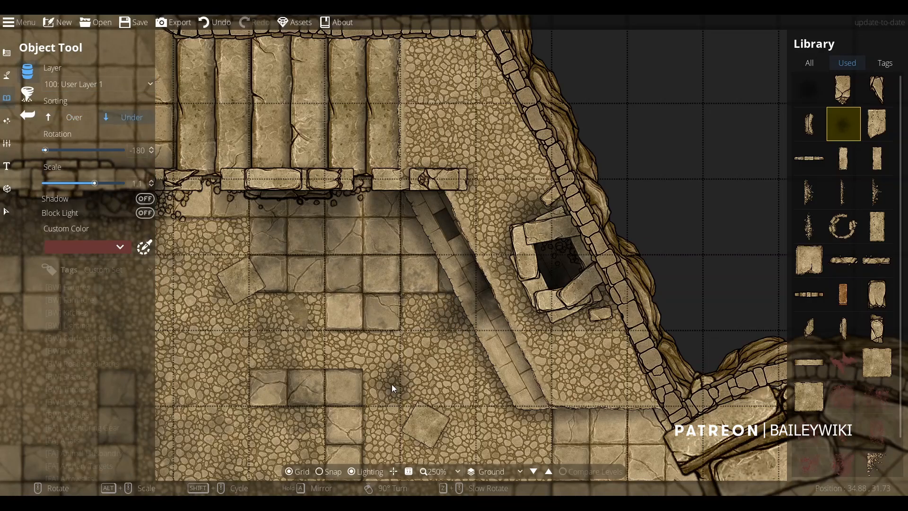
{"action": "scroll", "coordinate": [392, 384], "scroll_direction": "down", "scroll_amount": 1}
{"action": "scroll", "coordinate": [461, 342], "scroll_direction": "down", "scroll_amount": 3}
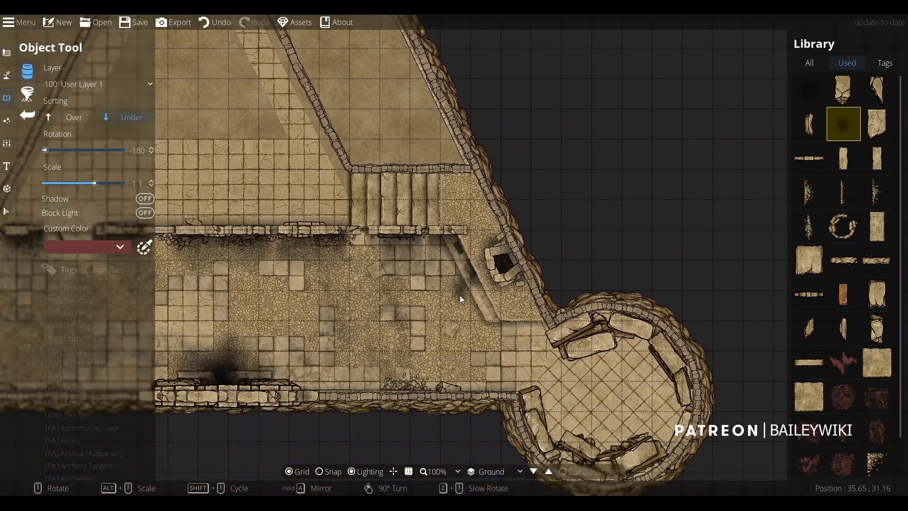
{"action": "scroll", "coordinate": [473, 308], "scroll_direction": "up", "scroll_amount": 3}
{"action": "scroll", "coordinate": [369, 217], "scroll_direction": "down", "scroll_amount": 4}
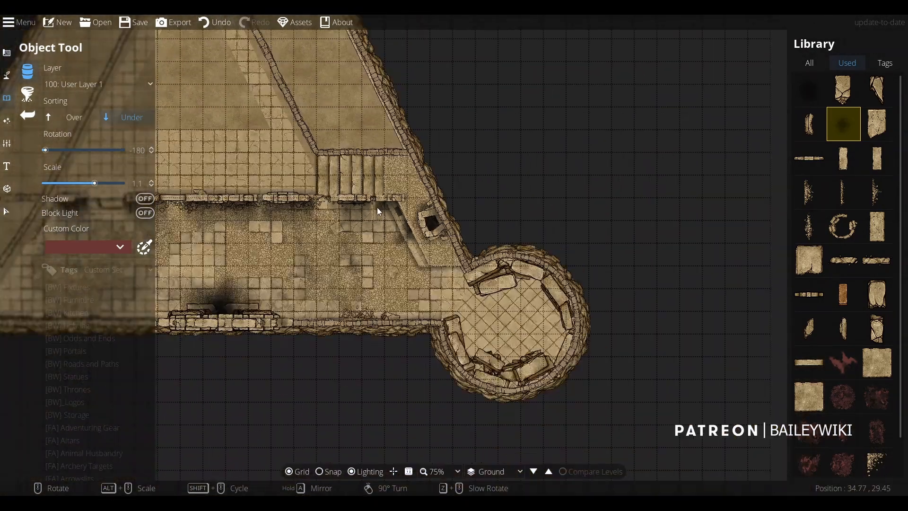
{"action": "scroll", "coordinate": [405, 225], "scroll_direction": "up", "scroll_amount": 3}
{"action": "left_click_drag", "start_coordinate": [345, 227], "coordinate": [326, 156]}
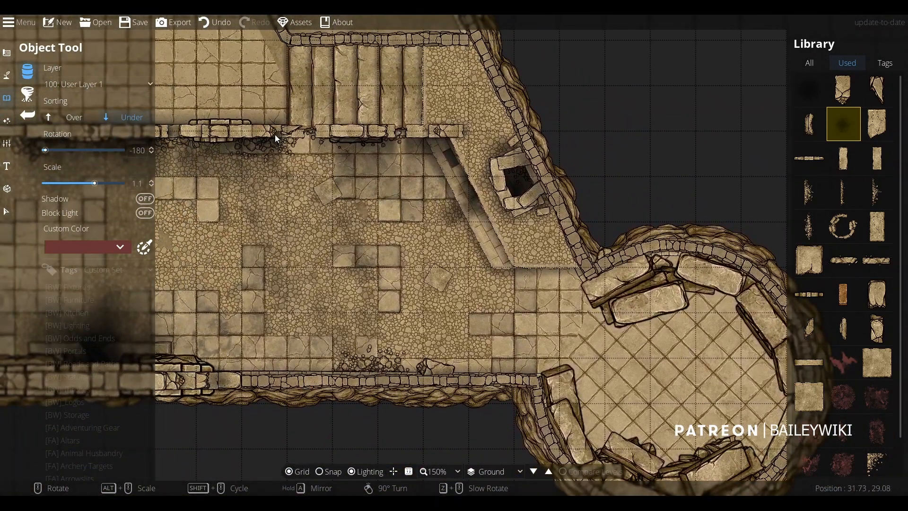
{"action": "scroll", "coordinate": [488, 296], "scroll_direction": "up", "scroll_amount": 4}
{"action": "scroll", "coordinate": [435, 290], "scroll_direction": "down", "scroll_amount": 5}
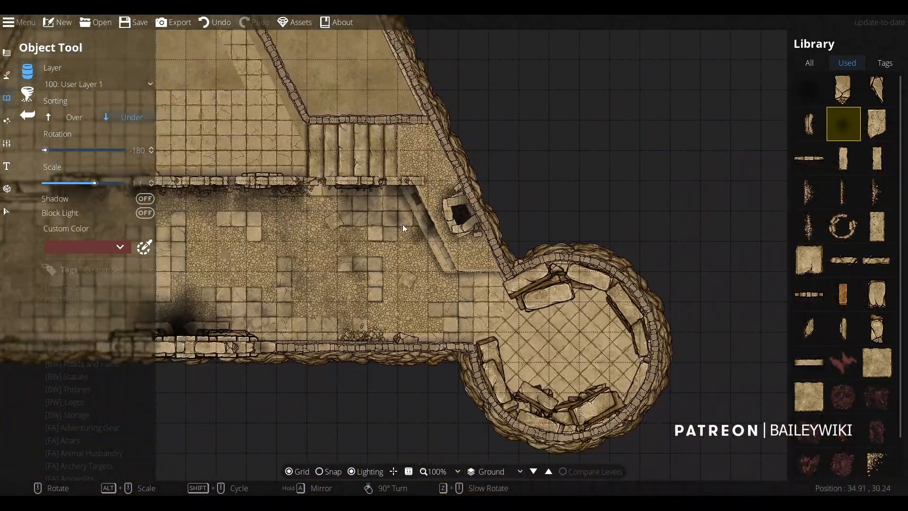
Scatter two kinds of rubble beside the fallen slabs in the southeast round tower on layer 100, sorted Under, varying the rotation.
{"action": "left_click", "coordinate": [810, 193]}
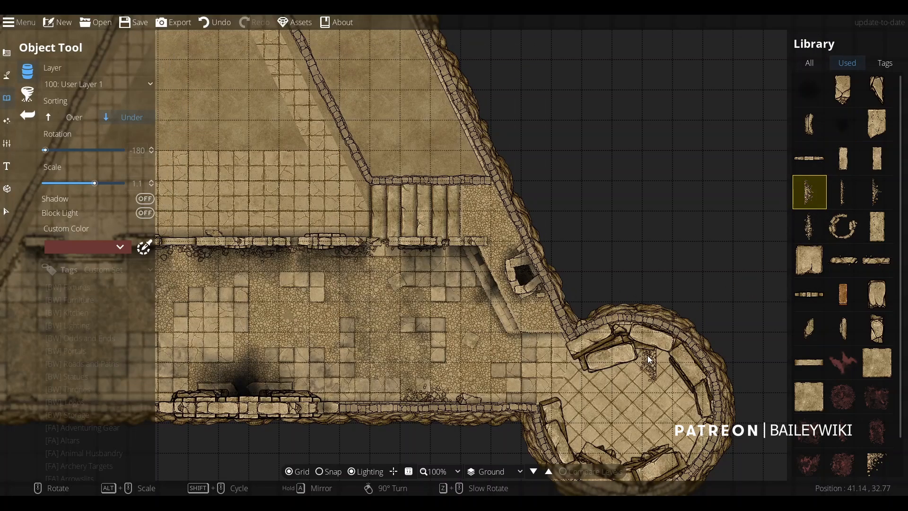
{"action": "scroll", "coordinate": [674, 368], "scroll_direction": "down", "scroll_amount": 3}
{"action": "scroll", "coordinate": [698, 440], "scroll_direction": "up", "scroll_amount": 5}
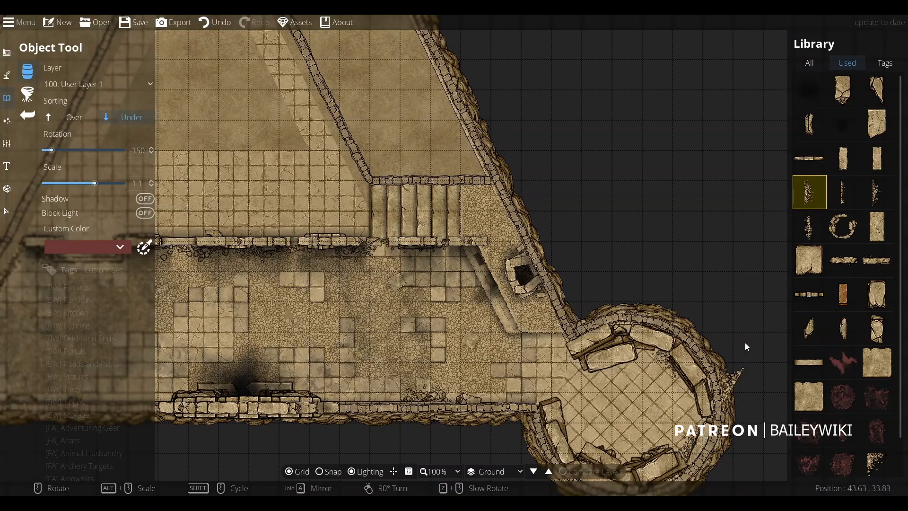
{"action": "left_click", "coordinate": [878, 192]}
{"action": "scroll", "coordinate": [572, 450], "scroll_direction": "up", "scroll_amount": 7}
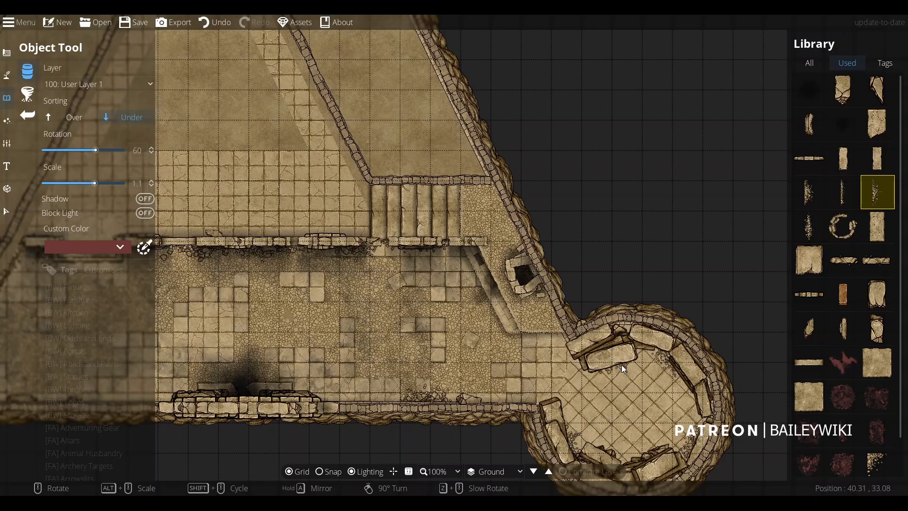
{"action": "left_click_drag", "start_coordinate": [390, 248], "coordinate": [461, 305]}
{"action": "scroll", "coordinate": [461, 305], "scroll_direction": "up", "scroll_amount": 1}
{"action": "scroll", "coordinate": [460, 305], "scroll_direction": "down", "scroll_amount": 2}
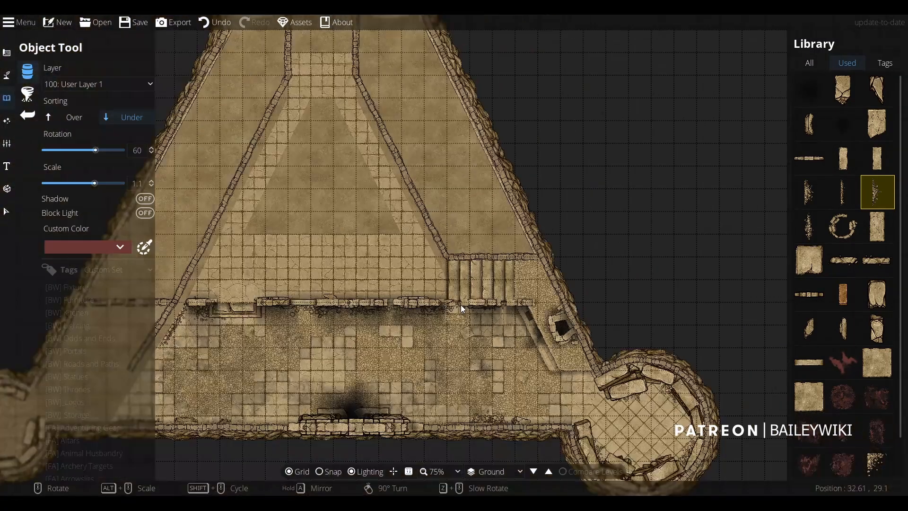
{"action": "scroll", "coordinate": [461, 304], "scroll_direction": "up", "scroll_amount": 4}
{"action": "scroll", "coordinate": [445, 294], "scroll_direction": "down", "scroll_amount": 3}
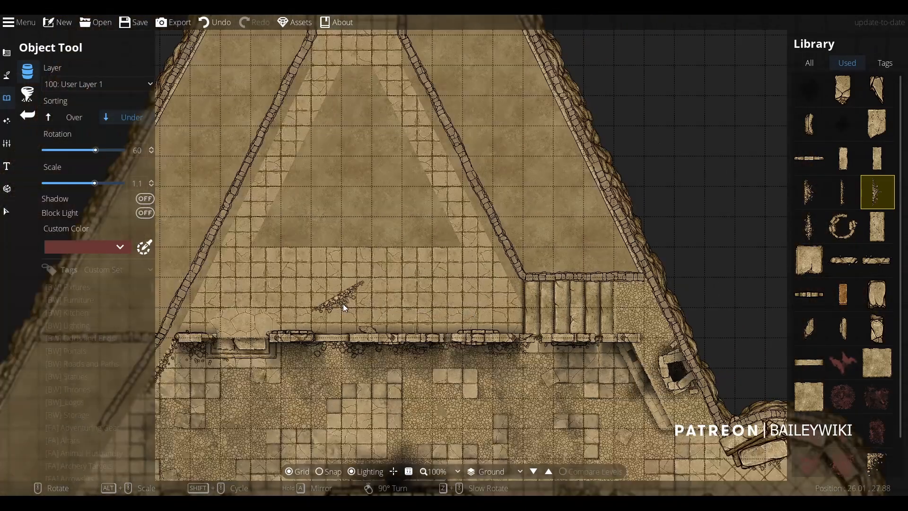
Try Rock E 02 and a heavily cracked rock on the raised cobblestone walkway, and settle on the finely textured beige rock pattern.
{"action": "left_click_drag", "start_coordinate": [617, 371], "coordinate": [440, 353]}
{"action": "scroll", "coordinate": [440, 353], "scroll_direction": "up", "scroll_amount": 3}
{"action": "left_click", "coordinate": [7, 212]}
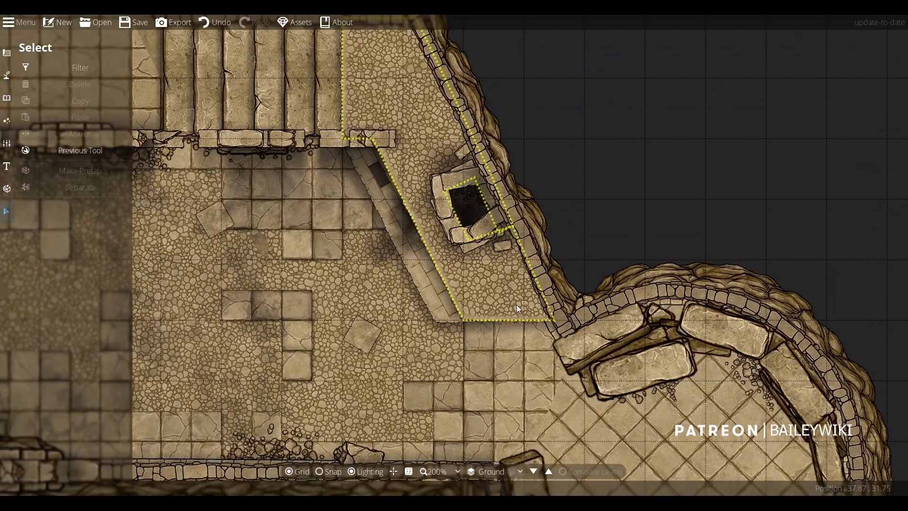
{"action": "left_click", "coordinate": [515, 303]}
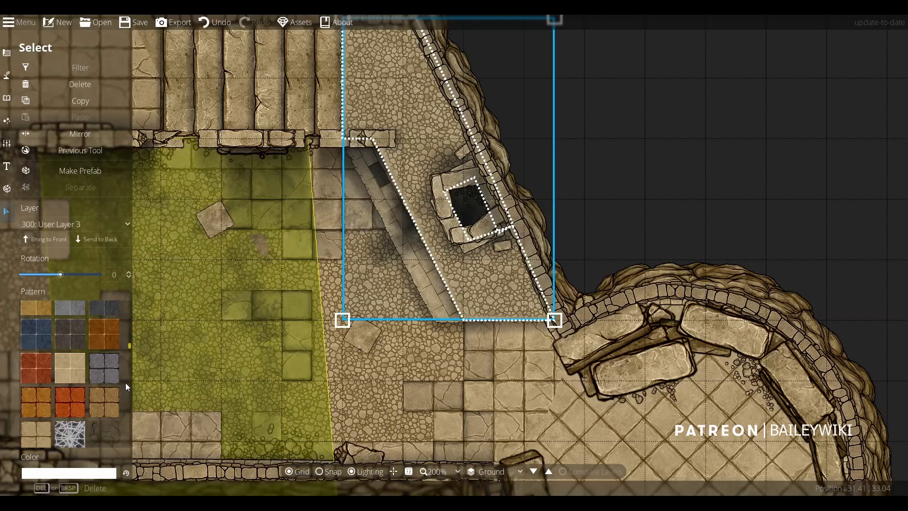
{"action": "scroll", "coordinate": [126, 356], "scroll_direction": "down", "scroll_amount": 3}
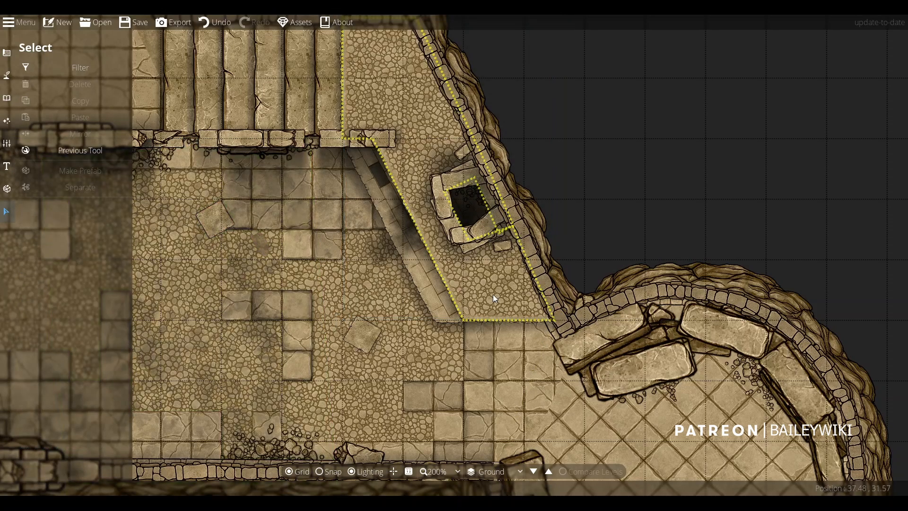
{"action": "left_click_drag", "start_coordinate": [129, 371], "coordinate": [137, 432]}
{"action": "scroll", "coordinate": [112, 396], "scroll_direction": "up", "scroll_amount": 3}
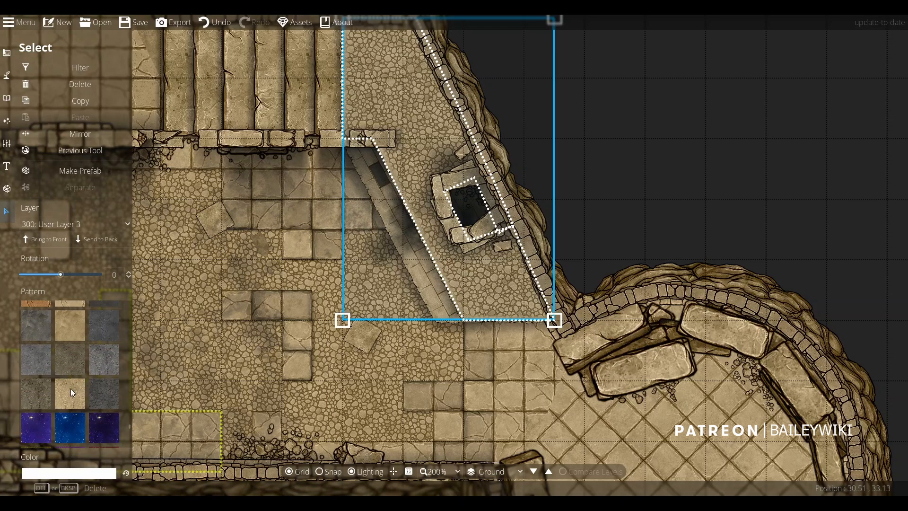
{"action": "left_click", "coordinate": [76, 328]}
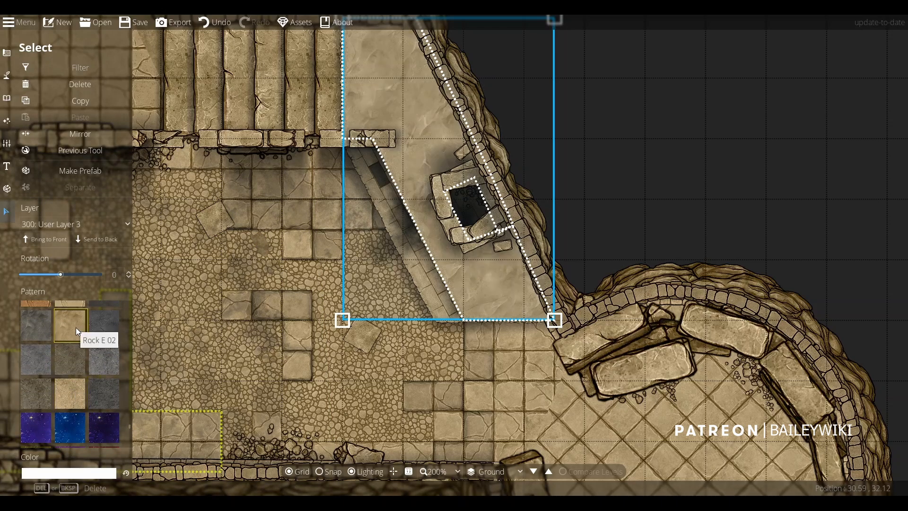
{"action": "left_click", "coordinate": [69, 394]}
{"action": "scroll", "coordinate": [72, 378], "scroll_direction": "up", "scroll_amount": 3}
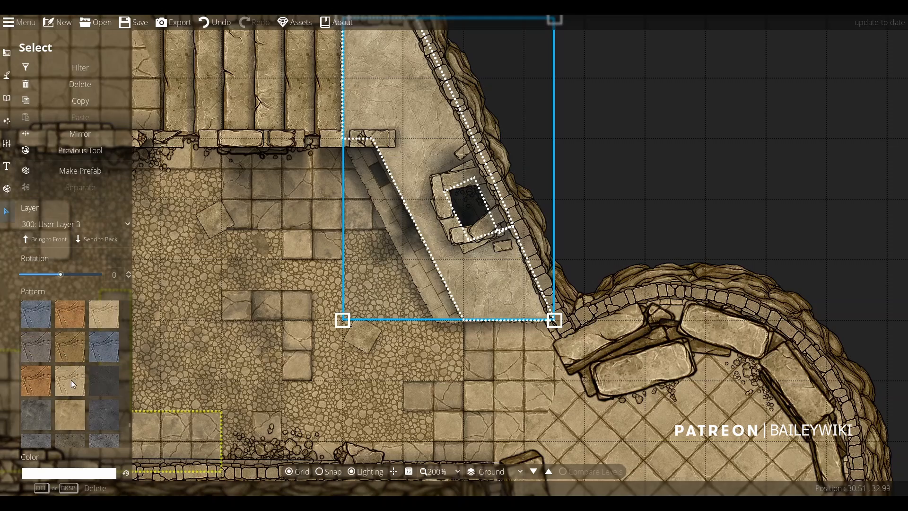
{"action": "scroll", "coordinate": [71, 380], "scroll_direction": "down", "scroll_amount": 3}
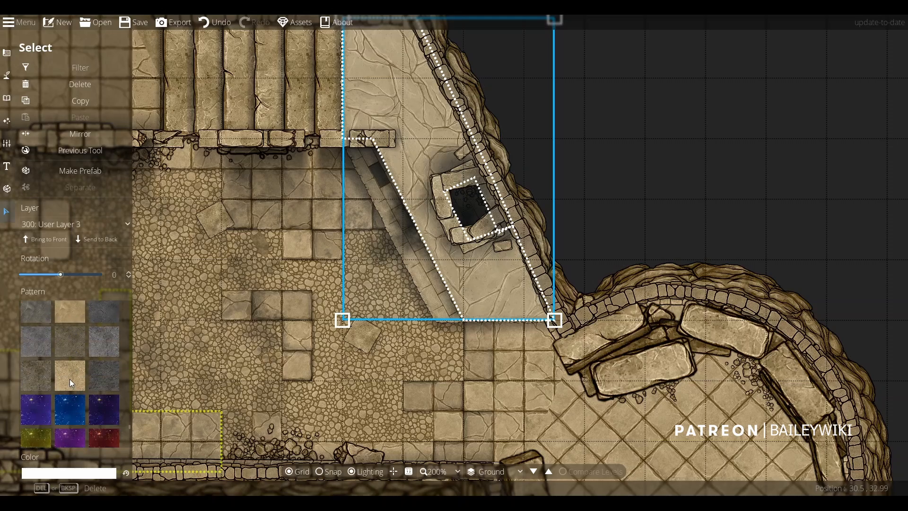
{"action": "left_click", "coordinate": [626, 192]}
Examine the resurfaced walkway with its pit and the inner walls around the triangular court.
{"action": "scroll", "coordinate": [512, 293], "scroll_direction": "up", "scroll_amount": 2}
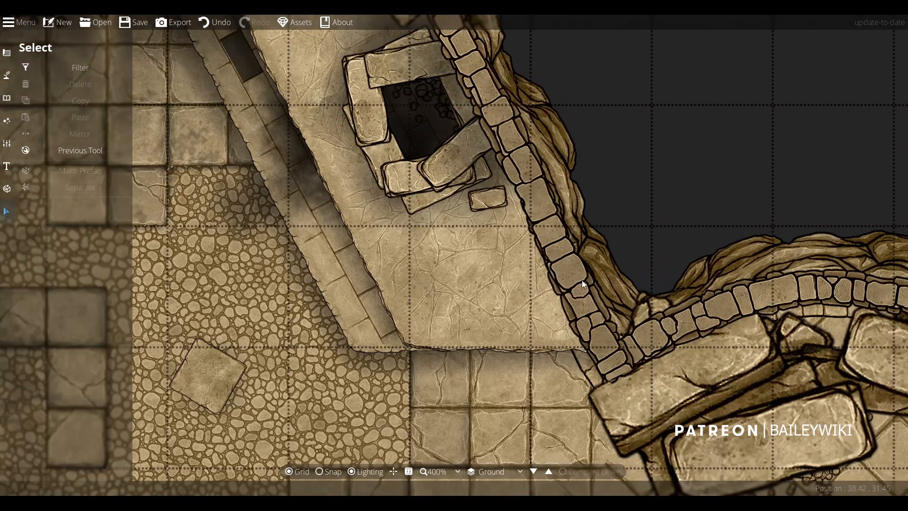
{"action": "scroll", "coordinate": [582, 283], "scroll_direction": "down", "scroll_amount": 2}
{"action": "scroll", "coordinate": [723, 137], "scroll_direction": "down", "scroll_amount": 2}
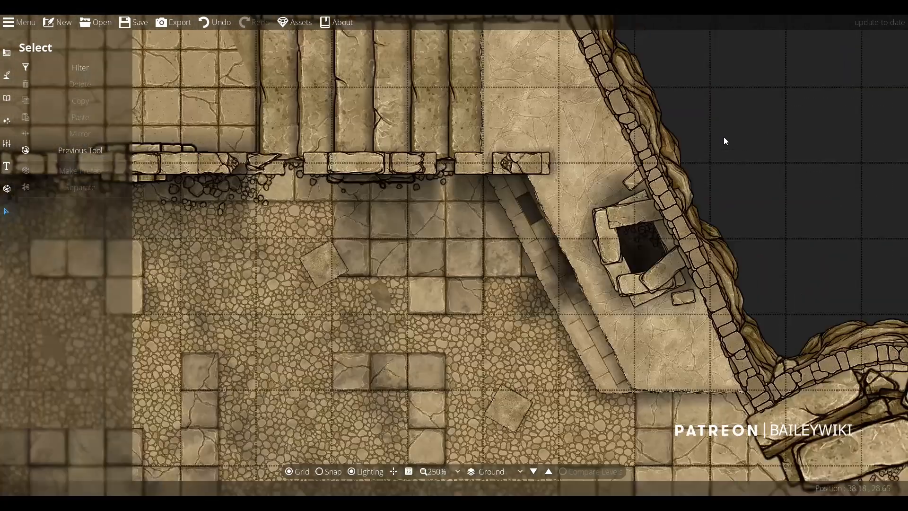
{"action": "scroll", "coordinate": [712, 213], "scroll_direction": "up", "scroll_amount": 2}
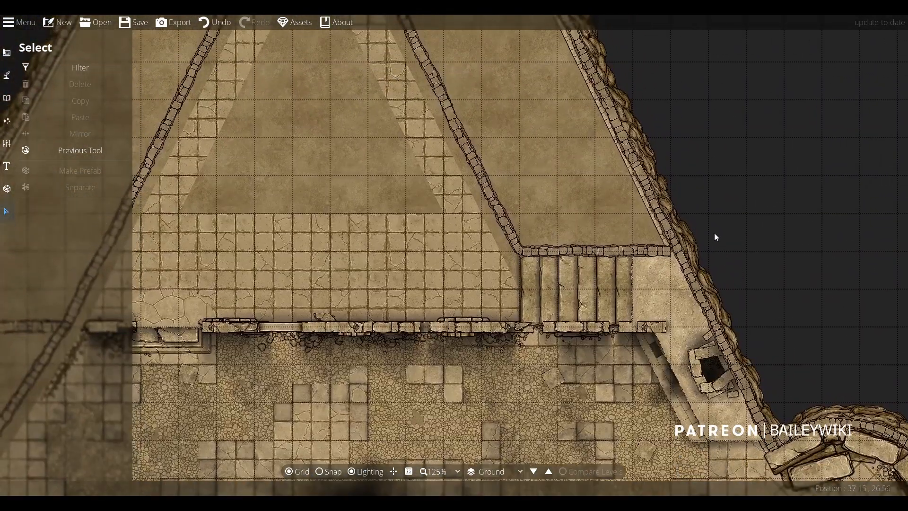
{"action": "left_click_drag", "start_coordinate": [654, 152], "coordinate": [789, 281]}
{"action": "scroll", "coordinate": [524, 223], "scroll_direction": "down", "scroll_amount": 5}
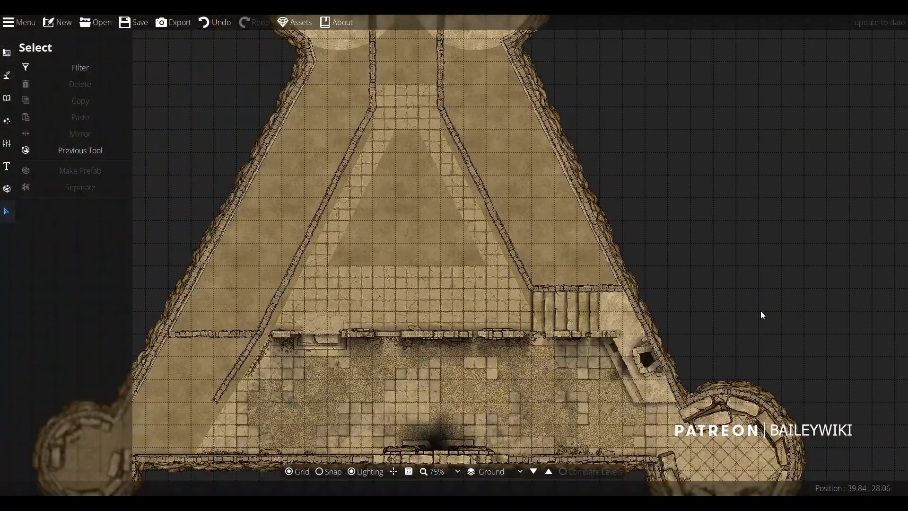
{"action": "scroll", "coordinate": [667, 257], "scroll_direction": "up", "scroll_amount": 3}
{"action": "left_click_drag", "start_coordinate": [546, 104], "coordinate": [748, 233]}
{"action": "scroll", "coordinate": [747, 236], "scroll_direction": "down", "scroll_amount": 2}
{"action": "left_click_drag", "start_coordinate": [646, 310], "coordinate": [426, 154]}
{"action": "scroll", "coordinate": [307, 189], "scroll_direction": "up", "scroll_amount": 2}
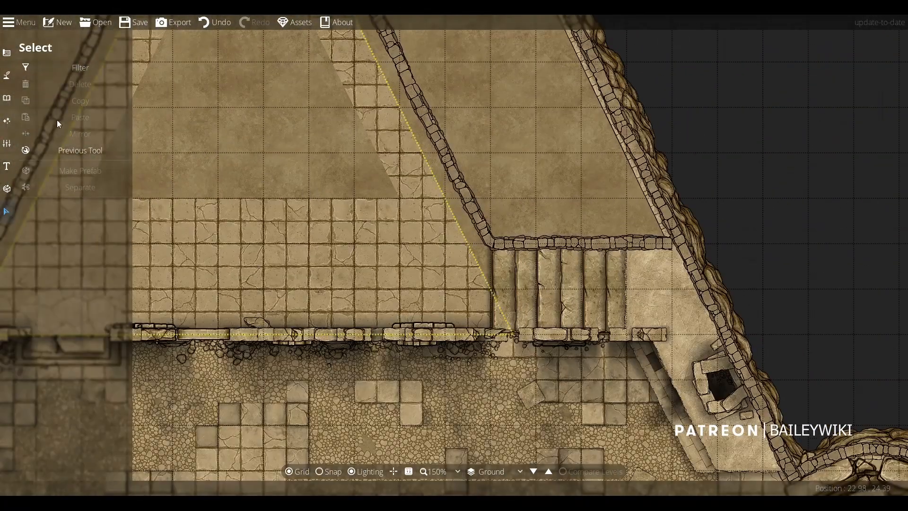
Cut two light-blocking open doorways with sandstone end blocks into the triangular court's east inner wall using the Portal tool.
{"action": "left_click", "coordinate": [7, 53]}
{"action": "left_click", "coordinate": [7, 97]}
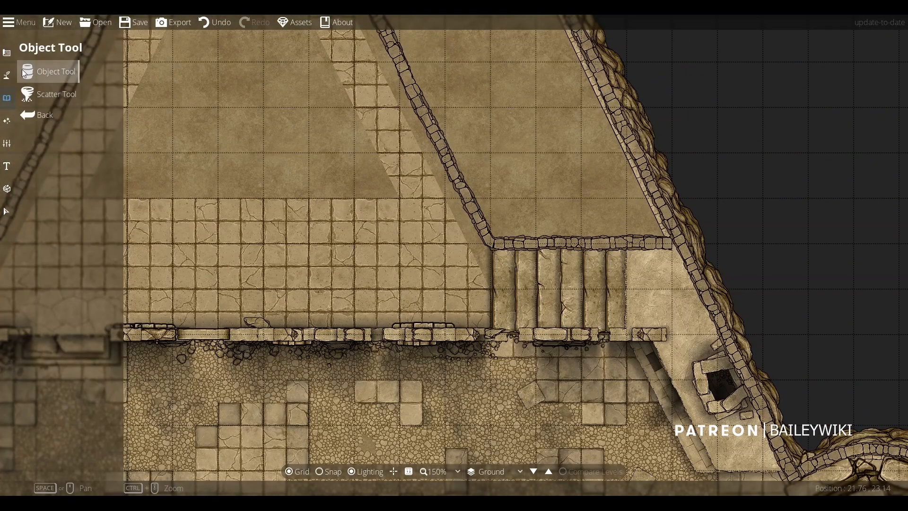
{"action": "left_click", "coordinate": [7, 53]}
{"action": "left_click", "coordinate": [54, 116]}
{"action": "left_click_drag", "start_coordinate": [152, 141], "coordinate": [149, 229]}
{"action": "left_click", "coordinate": [128, 257]}
{"action": "left_click_drag", "start_coordinate": [361, 88], "coordinate": [381, 261]}
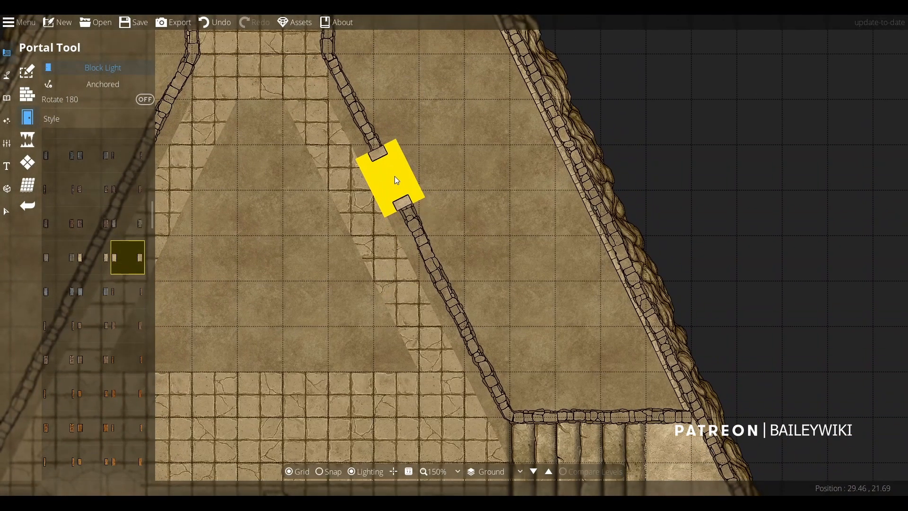
{"action": "key", "text": "s"}
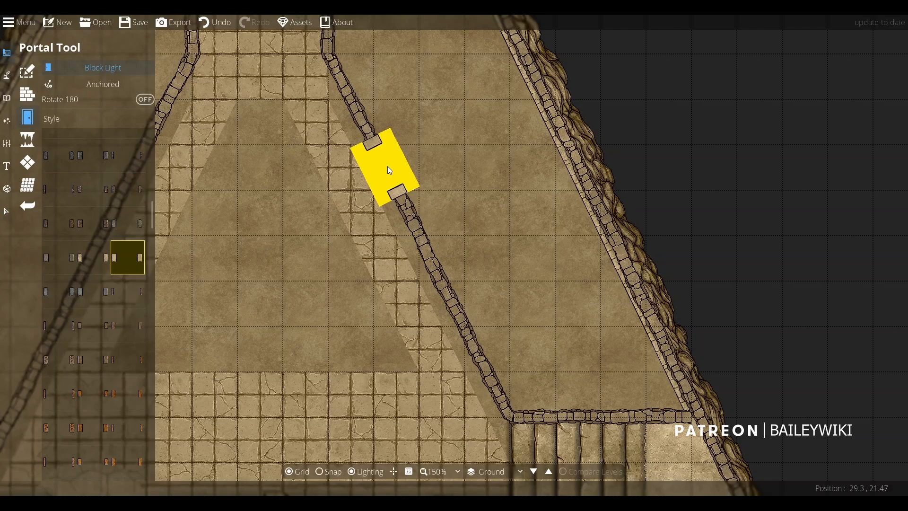
{"action": "left_click", "coordinate": [387, 166]}
{"action": "key", "text": "s"}
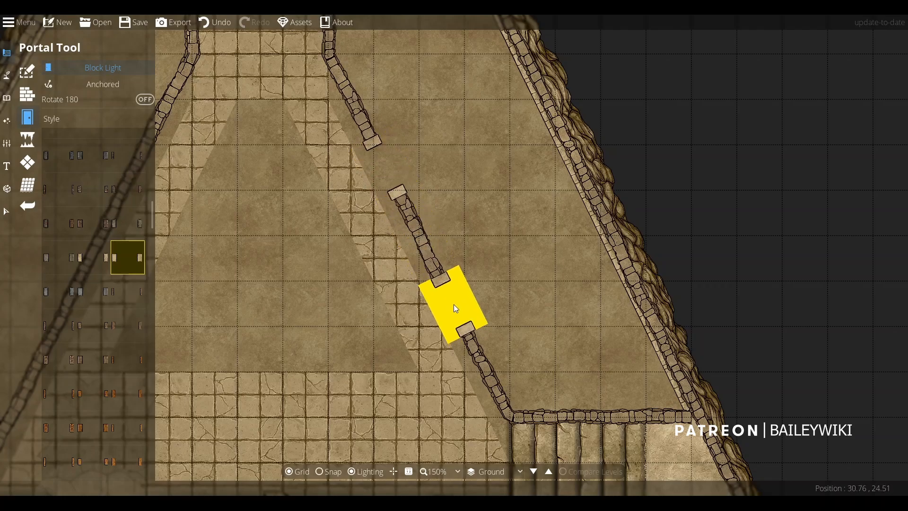
{"action": "left_click", "coordinate": [453, 303]}
Add two matching open doorways to the triangular court's west inner wall, level with those in the east wall.
{"action": "left_click_drag", "start_coordinate": [321, 297], "coordinate": [576, 299]}
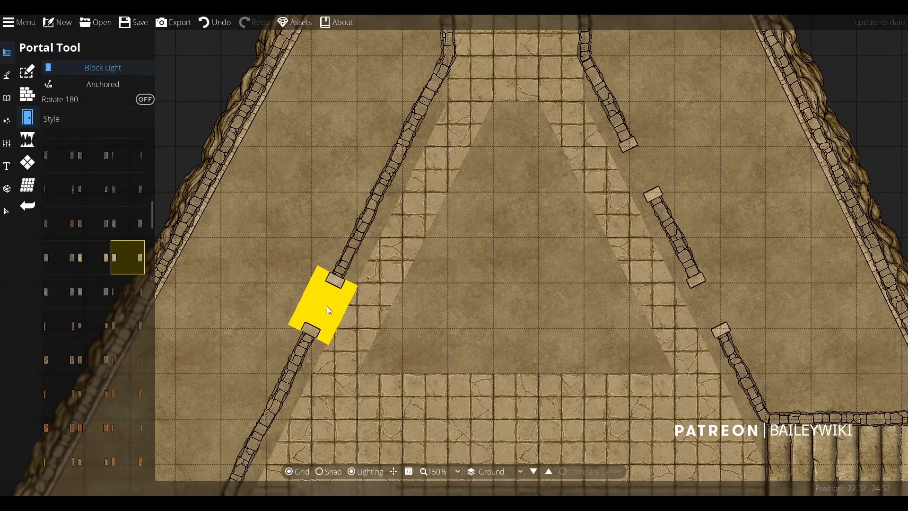
{"action": "left_click", "coordinate": [325, 308]}
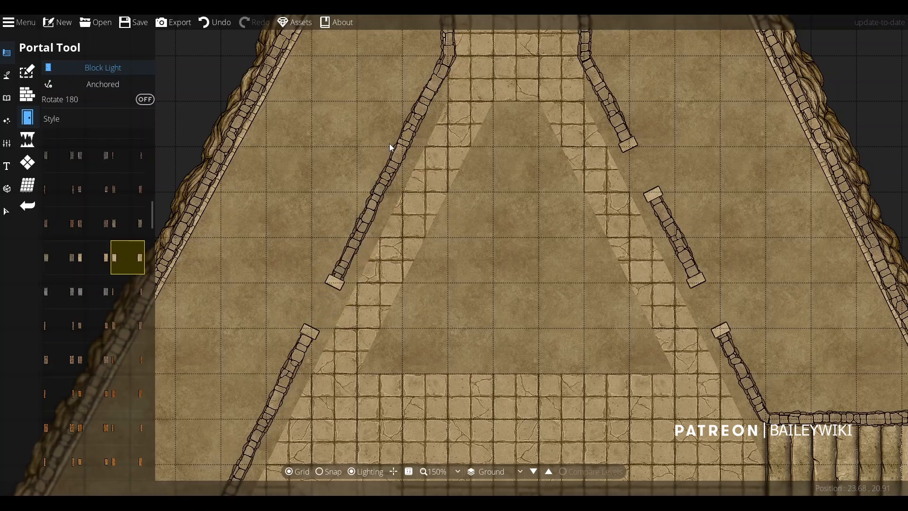
{"action": "left_click", "coordinate": [397, 174]}
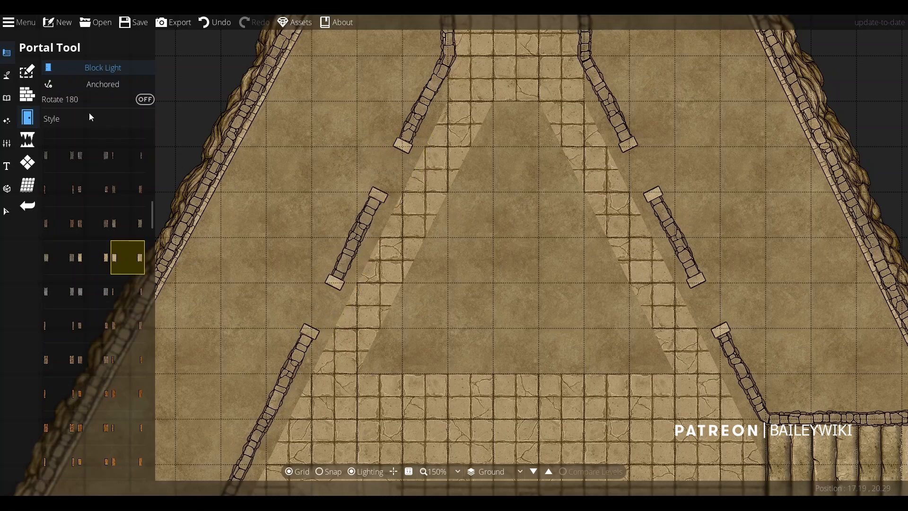
Edit the floor pattern points at the west inner wall's upper doorway so the stone tiles extend between its end blocks.
{"action": "left_click", "coordinate": [21, 163]}
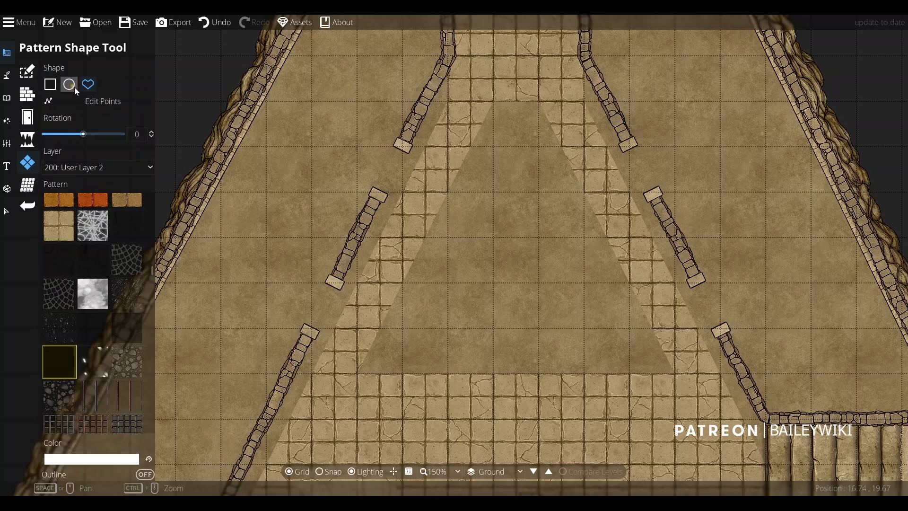
{"action": "left_click", "coordinate": [107, 102]}
{"action": "scroll", "coordinate": [457, 103], "scroll_direction": "up", "scroll_amount": 5}
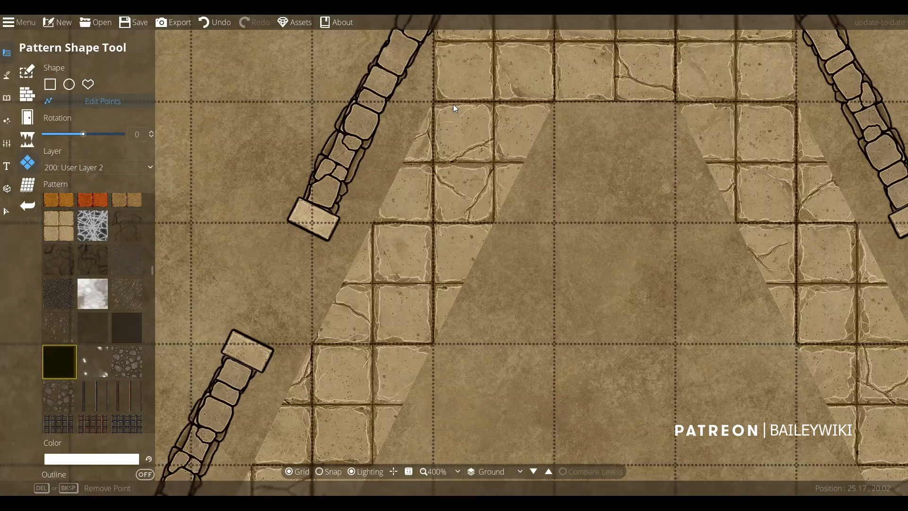
{"action": "left_click", "coordinate": [373, 223]}
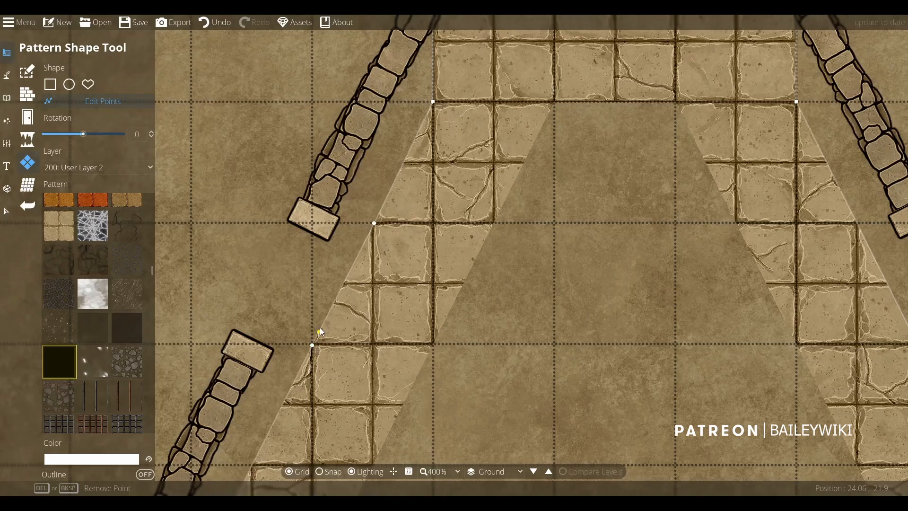
{"action": "left_click_drag", "start_coordinate": [315, 344], "coordinate": [298, 322]}
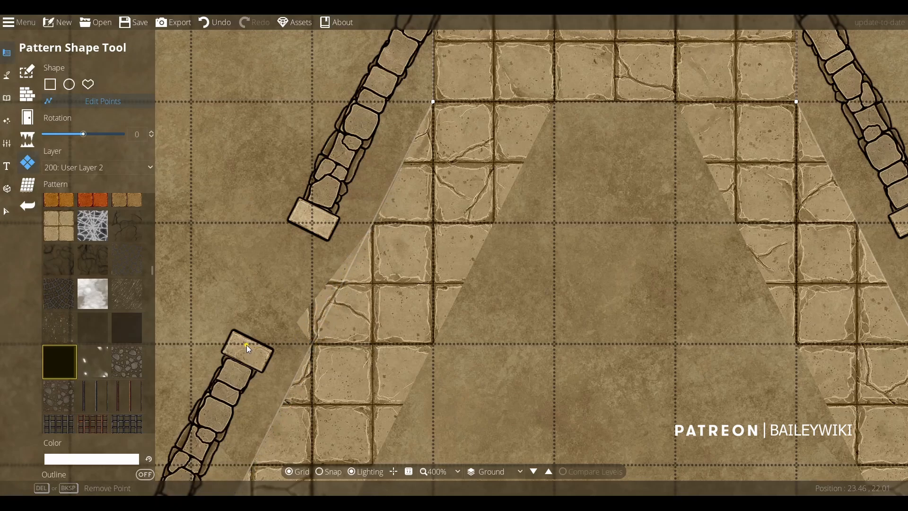
{"action": "left_click_drag", "start_coordinate": [335, 273], "coordinate": [307, 220]}
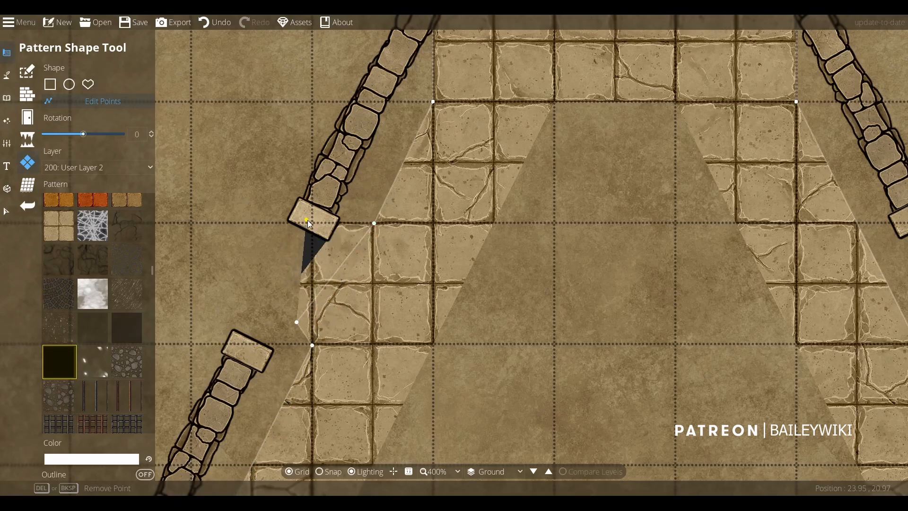
{"action": "left_click_drag", "start_coordinate": [274, 356], "coordinate": [253, 344]}
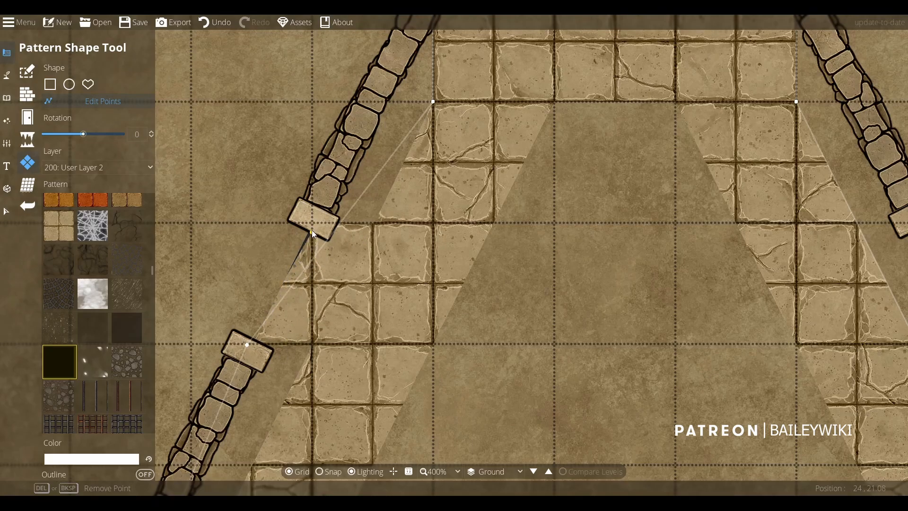
Pull the floor pattern points at the west inner wall's lower doorway to the end blocks so the tiles fill the opening.
{"action": "scroll", "coordinate": [417, 341], "scroll_direction": "down", "scroll_amount": 2}
{"action": "scroll", "coordinate": [402, 331], "scroll_direction": "up", "scroll_amount": 5}
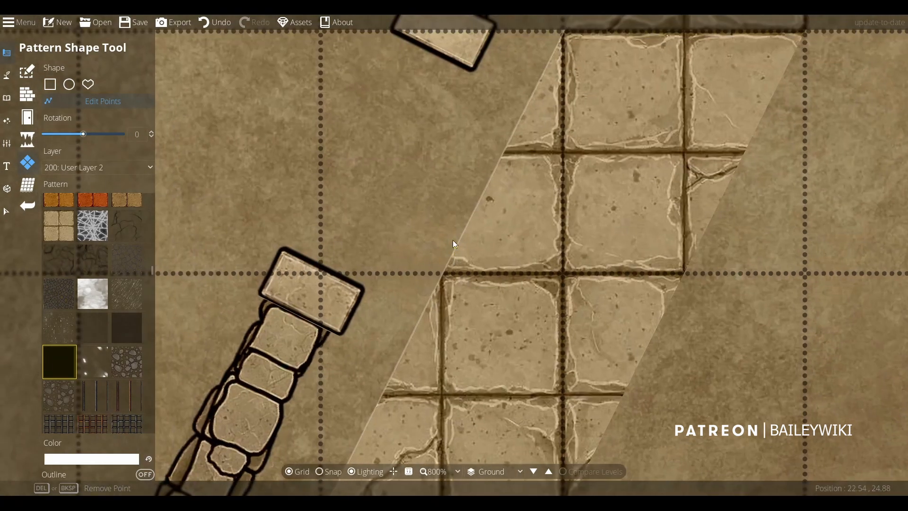
{"action": "left_click_drag", "start_coordinate": [443, 248], "coordinate": [443, 273]}
{"action": "left_click_drag", "start_coordinate": [465, 223], "coordinate": [318, 273]}
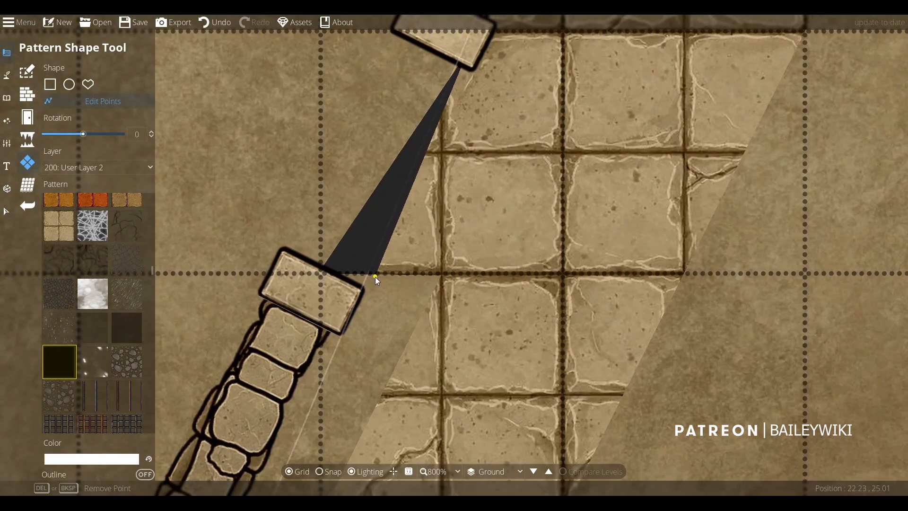
{"action": "left_click_drag", "start_coordinate": [437, 89], "coordinate": [399, 188]}
{"action": "left_click_drag", "start_coordinate": [474, 84], "coordinate": [455, 288]}
Reshape the floor patterns at the east inner wall's lower doorway so the tiles reach both end blocks.
{"action": "scroll", "coordinate": [457, 290], "scroll_direction": "down", "scroll_amount": 5}
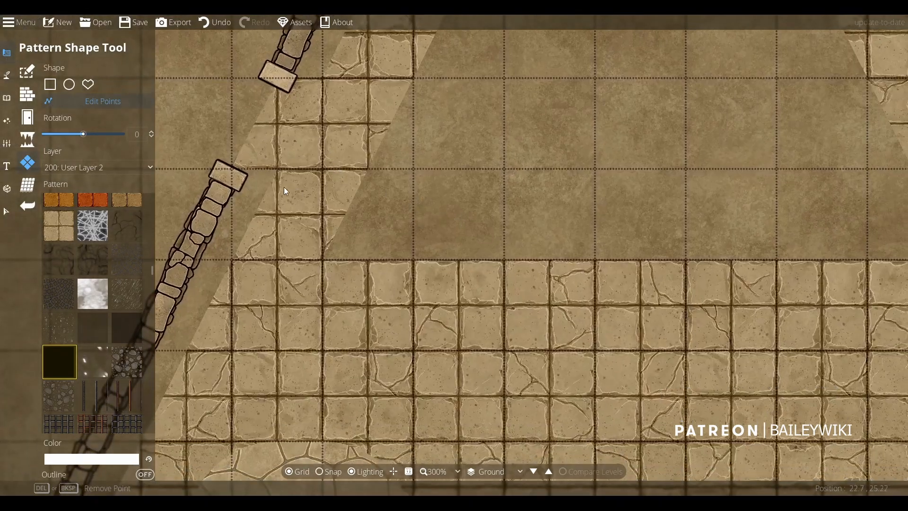
{"action": "left_click_drag", "start_coordinate": [804, 142], "coordinate": [450, 214]}
{"action": "scroll", "coordinate": [620, 190], "scroll_direction": "up", "scroll_amount": 5}
{"action": "left_click_drag", "start_coordinate": [638, 182], "coordinate": [401, 238]}
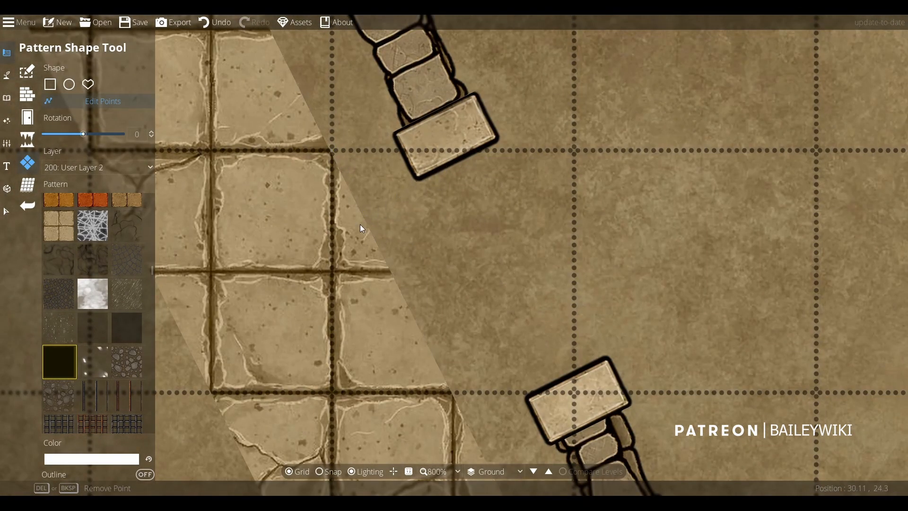
{"action": "left_click_drag", "start_coordinate": [365, 229], "coordinate": [467, 160]}
{"action": "left_click_drag", "start_coordinate": [466, 284], "coordinate": [452, 151]}
{"action": "left_click_drag", "start_coordinate": [567, 315], "coordinate": [439, 259]}
{"action": "left_click_drag", "start_coordinate": [525, 217], "coordinate": [435, 253]}
{"action": "left_click_drag", "start_coordinate": [517, 256], "coordinate": [553, 237]}
{"action": "left_click_drag", "start_coordinate": [444, 205], "coordinate": [564, 259]}
Extend the stone tiles into the east inner wall's upper doorway by moving the floor pattern points under the end blocks.
{"action": "scroll", "coordinate": [564, 258], "scroll_direction": "down", "scroll_amount": 5}
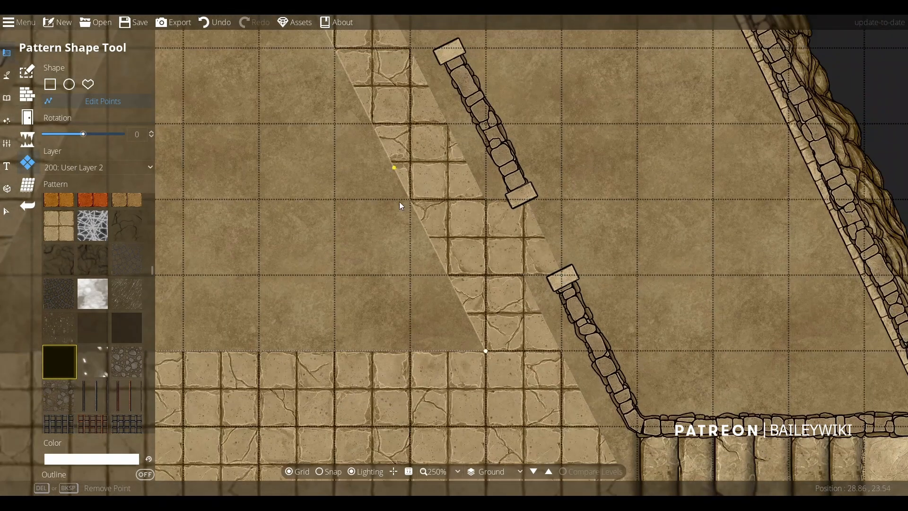
{"action": "scroll", "coordinate": [399, 202], "scroll_direction": "up", "scroll_amount": 5}
{"action": "left_click_drag", "start_coordinate": [463, 279], "coordinate": [528, 261]}
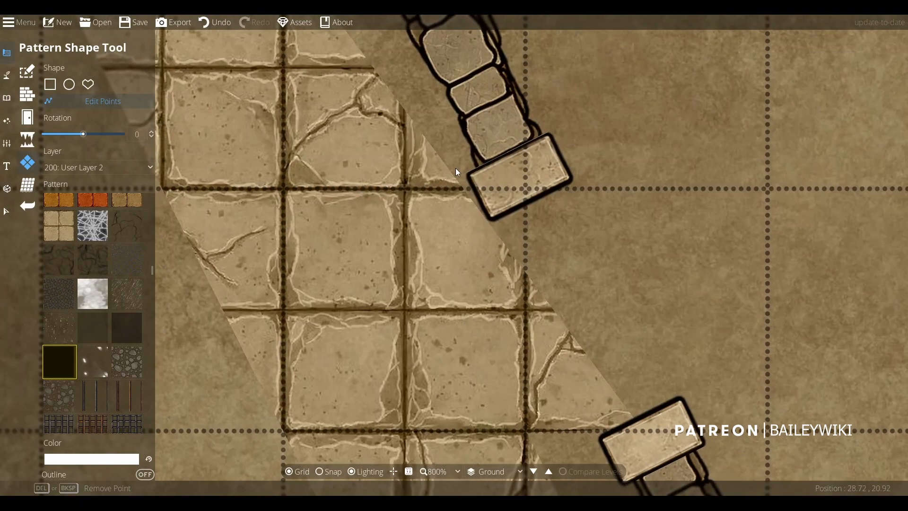
{"action": "left_click_drag", "start_coordinate": [456, 168], "coordinate": [528, 190]}
{"action": "left_click_drag", "start_coordinate": [504, 249], "coordinate": [527, 188]}
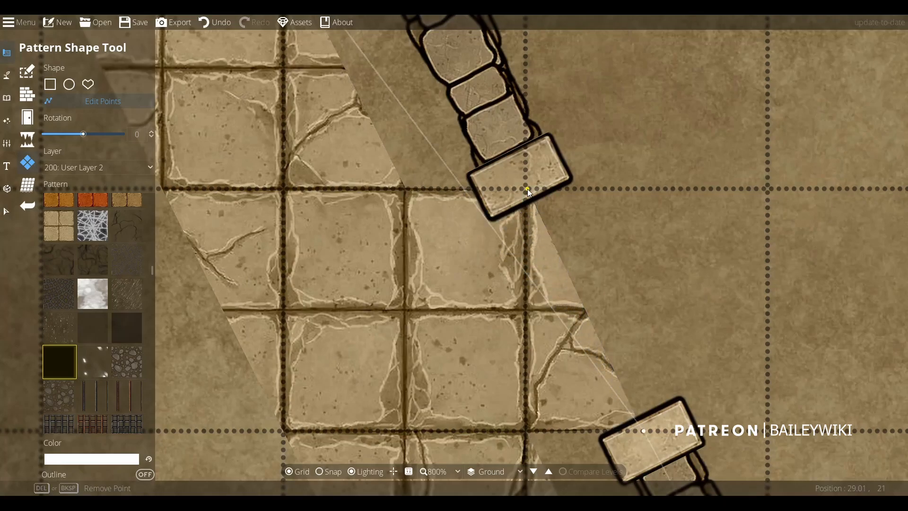
Add a floor pattern point at the wall corner beside the east steps so the tiles reach that corner.
{"action": "scroll", "coordinate": [469, 224], "scroll_direction": "down", "scroll_amount": 5}
{"action": "scroll", "coordinate": [469, 224], "scroll_direction": "down", "scroll_amount": 4}
{"action": "left_click_drag", "start_coordinate": [373, 214], "coordinate": [306, 131]}
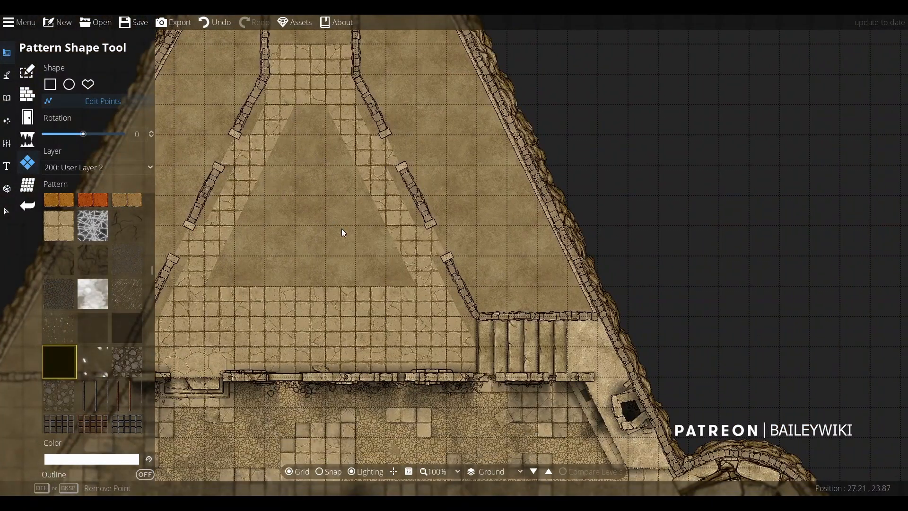
{"action": "left_click_drag", "start_coordinate": [437, 316], "coordinate": [494, 291]}
{"action": "scroll", "coordinate": [439, 287], "scroll_direction": "up", "scroll_amount": 4}
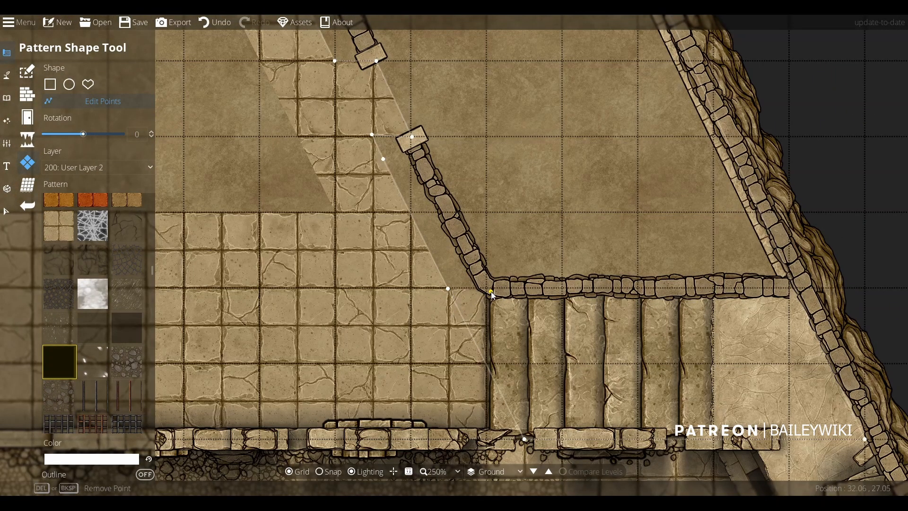
Adjust the floor pattern edge along the west inner wall's southern end, down to the south outer wall.
{"action": "scroll", "coordinate": [356, 253], "scroll_direction": "down", "scroll_amount": 3}
{"action": "scroll", "coordinate": [468, 279], "scroll_direction": "down", "scroll_amount": 1}
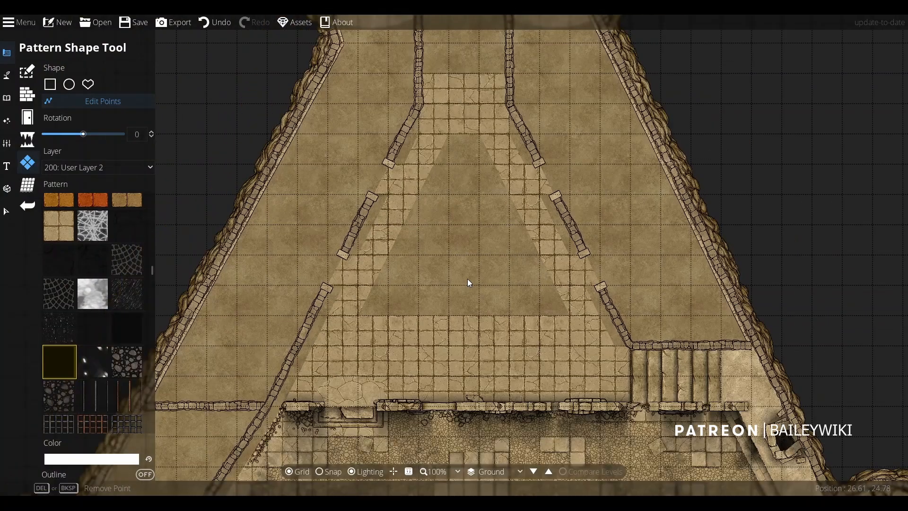
{"action": "left_click_drag", "start_coordinate": [453, 358], "coordinate": [532, 180]}
{"action": "scroll", "coordinate": [367, 248], "scroll_direction": "up", "scroll_amount": 2}
{"action": "left_click_drag", "start_coordinate": [339, 316], "coordinate": [378, 352]}
{"action": "scroll", "coordinate": [339, 324], "scroll_direction": "up", "scroll_amount": 2}
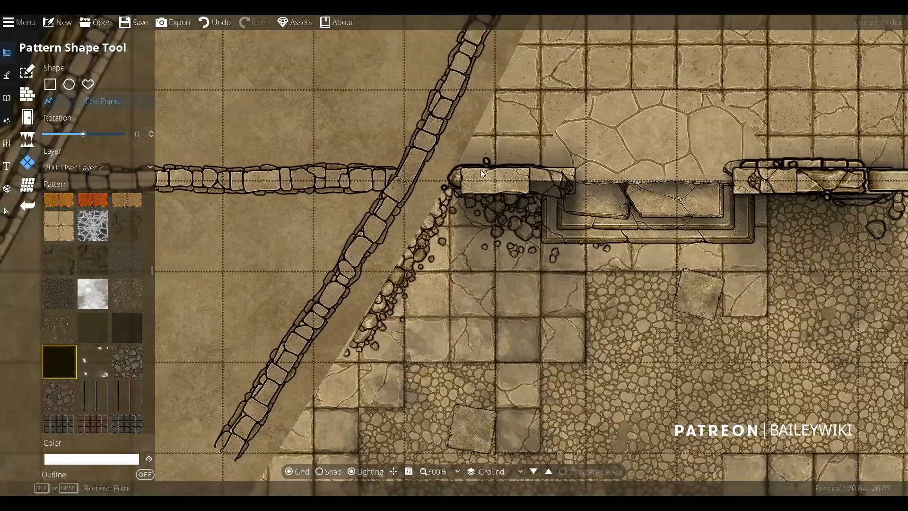
{"action": "left_click_drag", "start_coordinate": [459, 163], "coordinate": [464, 232]}
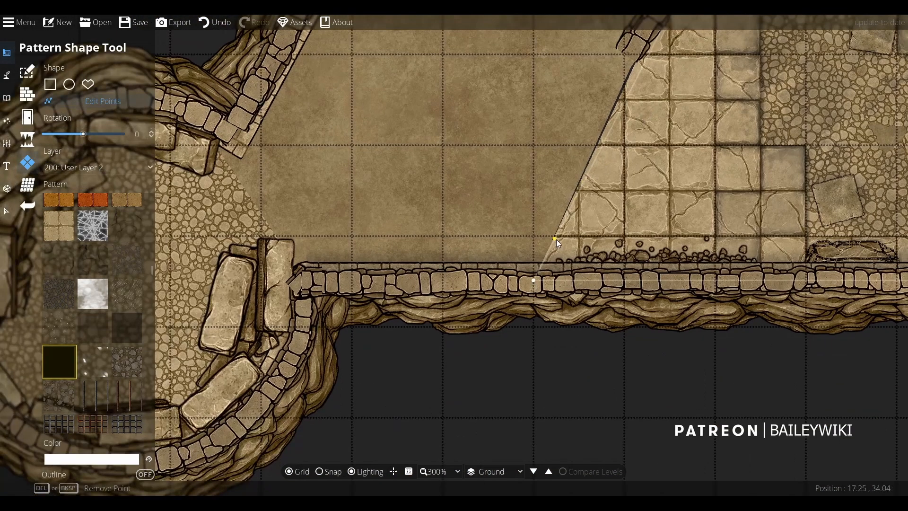
{"action": "left_click_drag", "start_coordinate": [556, 239], "coordinate": [609, 178]}
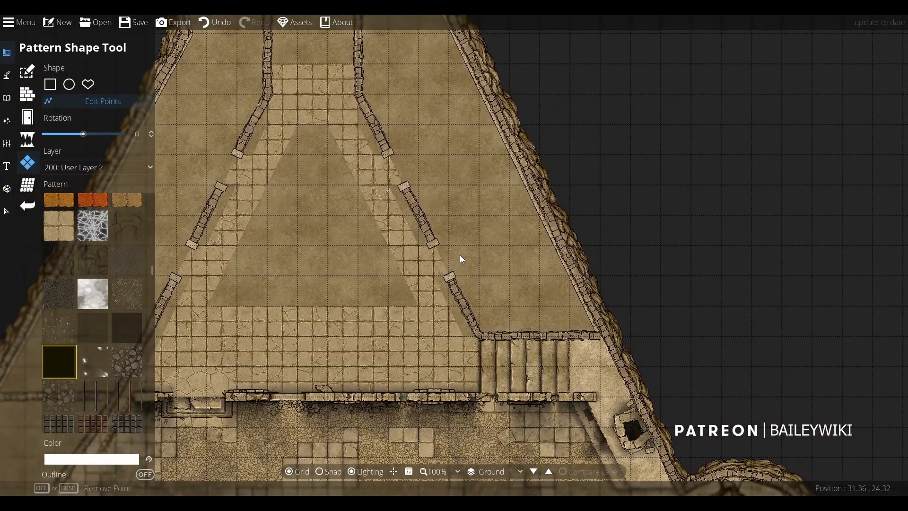
Set up the Path Tool with ShadowPath A 40%, width 1, on layer 400: User Layer 4.
{"action": "scroll", "coordinate": [405, 211], "scroll_direction": "up", "scroll_amount": 3}
{"action": "left_click", "coordinate": [27, 93]}
{"action": "left_click", "coordinate": [6, 75]}
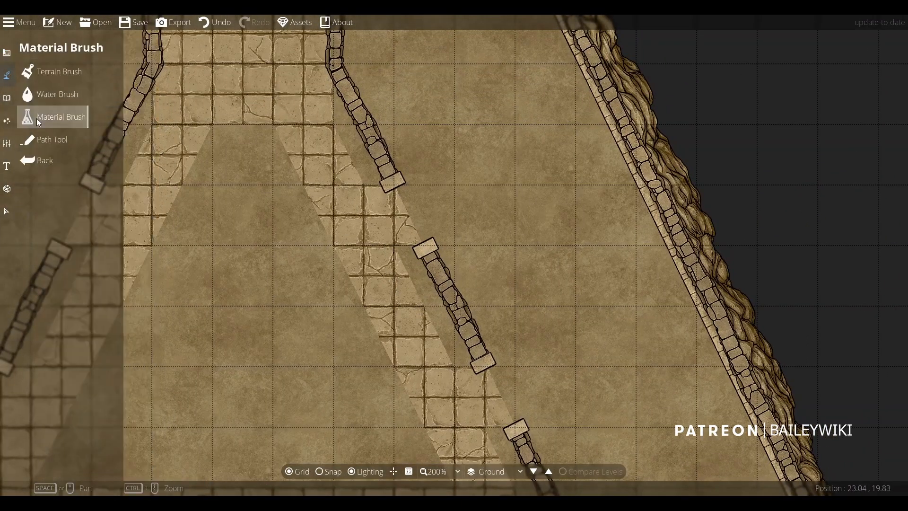
{"action": "left_click", "coordinate": [63, 142]}
{"action": "left_click", "coordinate": [103, 99]}
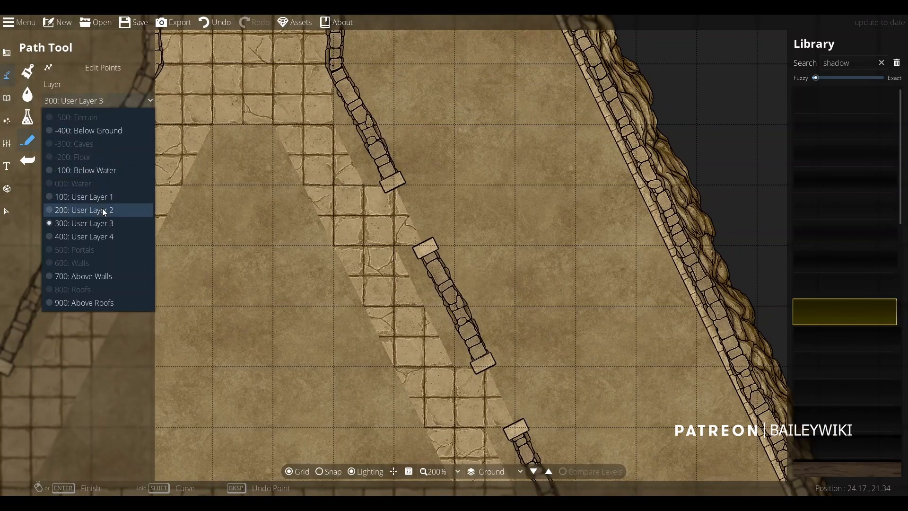
{"action": "left_click", "coordinate": [103, 235]}
{"action": "left_click", "coordinate": [137, 167]}
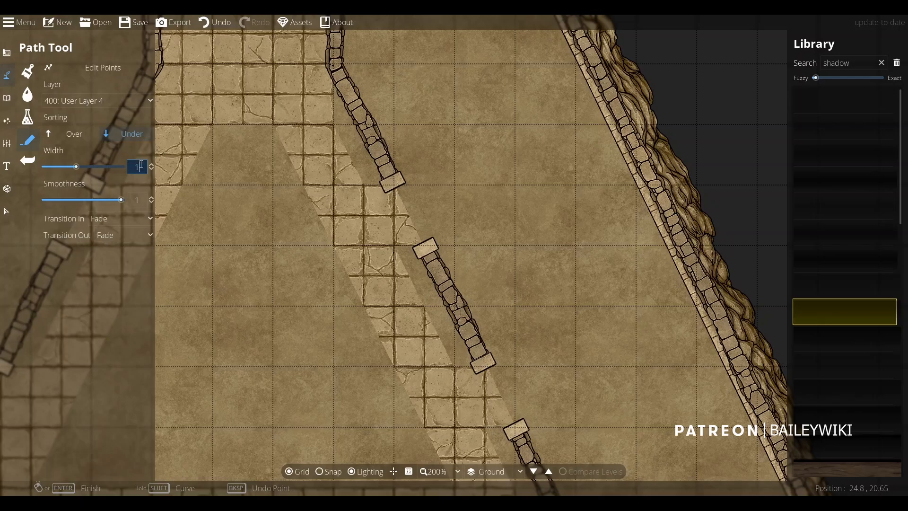
{"action": "key", "text": "Return"}
{"action": "left_click", "coordinate": [848, 157]}
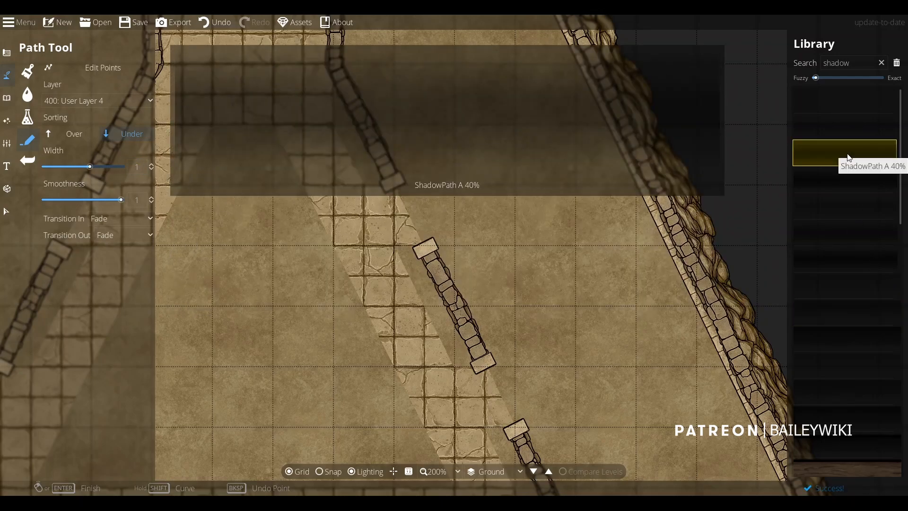
Lay shadow paths under the east inner wall's lower segment, the wall above the steps and the middle segment.
{"action": "left_click_drag", "start_coordinate": [457, 351], "coordinate": [302, 170]}
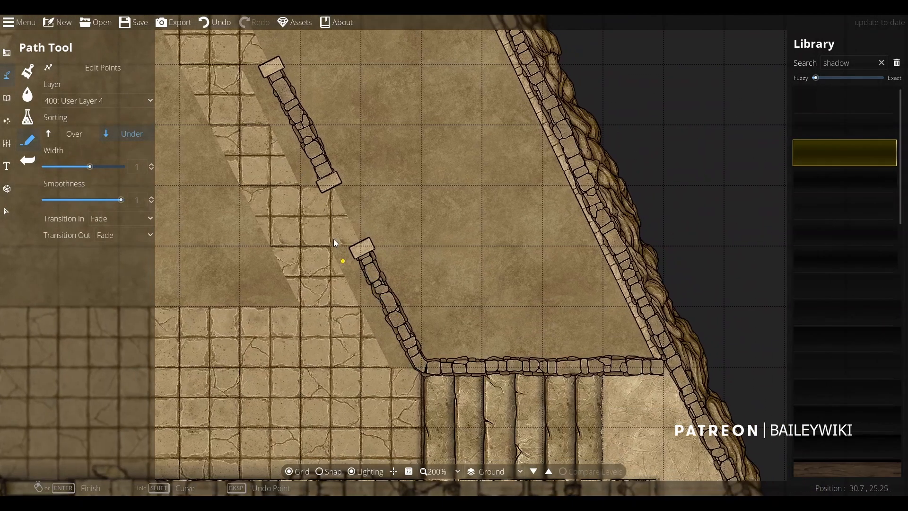
{"action": "left_click", "coordinate": [350, 226]}
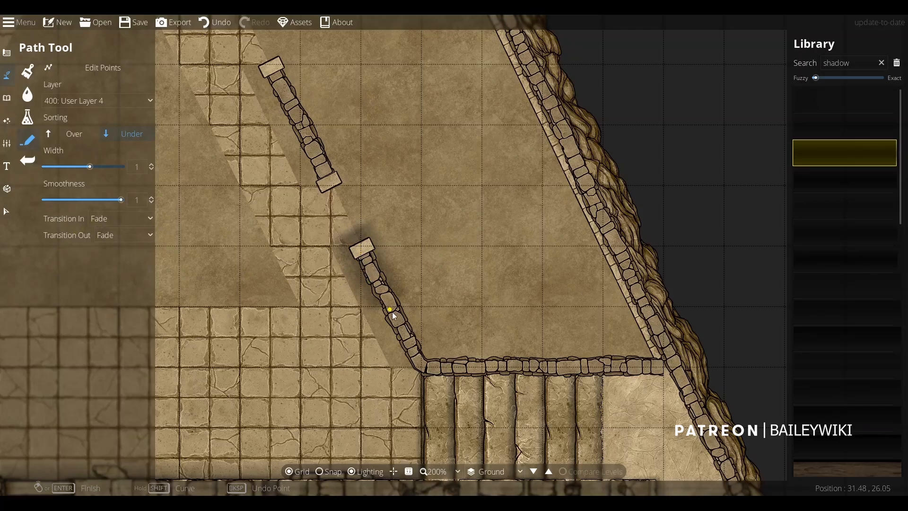
{"action": "left_click", "coordinate": [422, 368]}
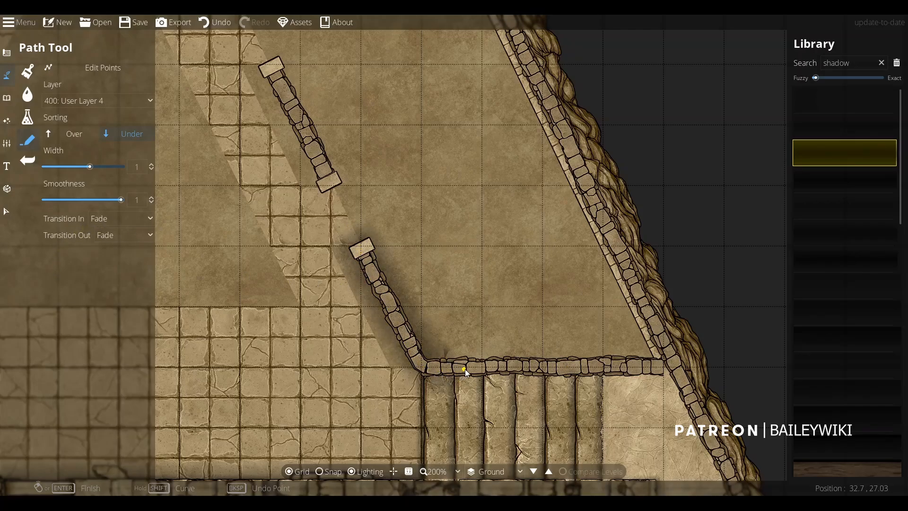
{"action": "left_click", "coordinate": [347, 204]}
Shadow the east inner wall from its upper doorway north to the short wall between the two round towers.
{"action": "left_click_drag", "start_coordinate": [264, 54], "coordinate": [401, 399]}
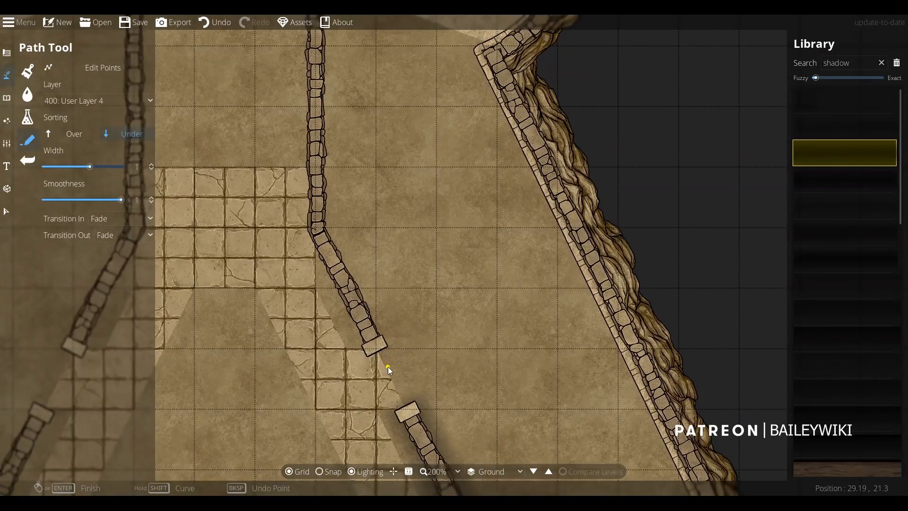
{"action": "left_click", "coordinate": [315, 228]}
{"action": "left_click_drag", "start_coordinate": [316, 166], "coordinate": [327, 336]}
{"action": "left_click_drag", "start_coordinate": [326, 127], "coordinate": [336, 359]}
{"action": "left_click", "coordinate": [337, 262]}
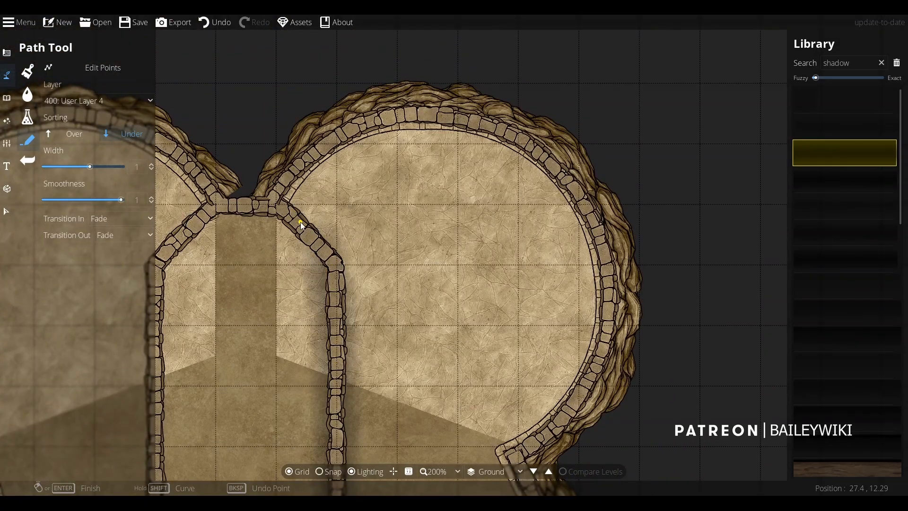
{"action": "left_click", "coordinate": [266, 193]}
Run the shadow path down the west inner wall from the round towers to its upper doorway.
{"action": "left_click_drag", "start_coordinate": [298, 309], "coordinate": [502, 274]}
{"action": "left_click", "coordinate": [430, 167]}
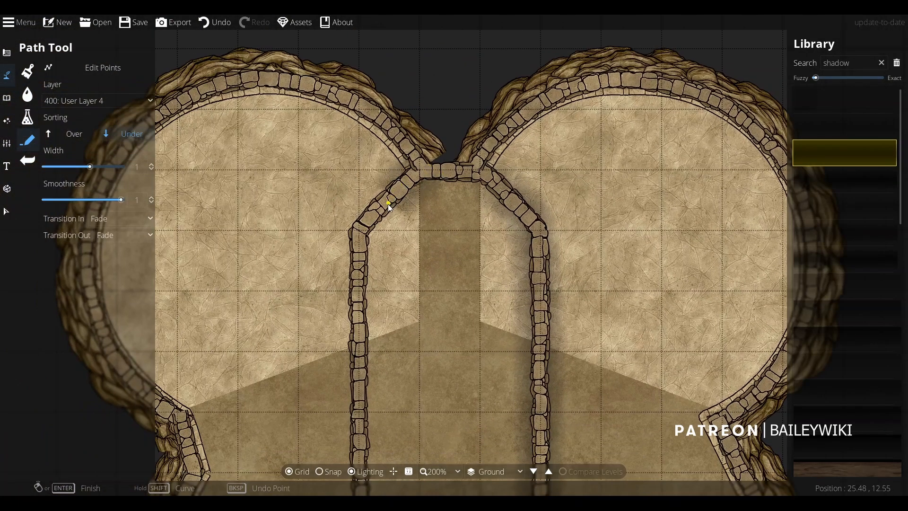
{"action": "left_click", "coordinate": [358, 238]}
{"action": "left_click_drag", "start_coordinate": [356, 417], "coordinate": [397, 271]}
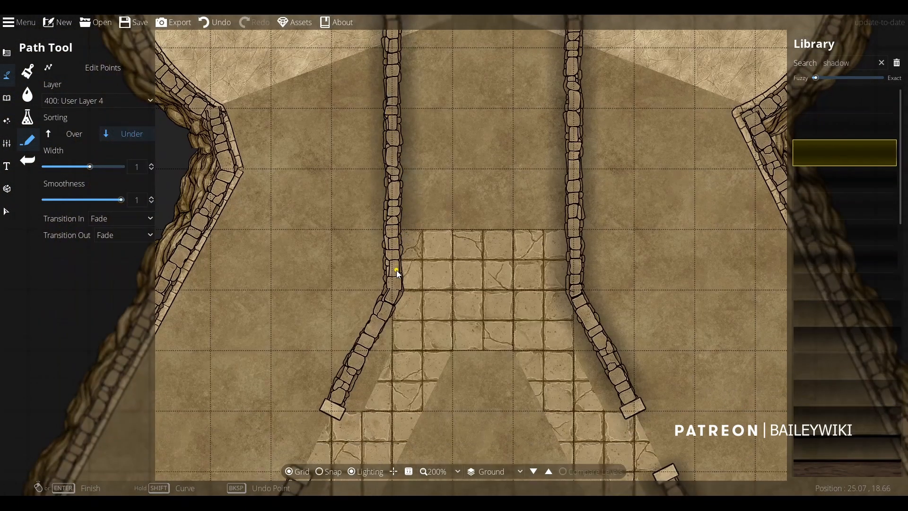
{"action": "left_click", "coordinate": [328, 418]}
{"action": "right_click", "coordinate": [328, 418]}
Add a shadow path under the west inner wall segment between the two doorways.
{"action": "left_click_drag", "start_coordinate": [329, 418], "coordinate": [439, 61]}
{"action": "left_click", "coordinate": [423, 101]}
{"action": "left_click", "coordinate": [348, 246]}
{"action": "right_click", "coordinate": [347, 246]}
Shadow the west inner wall's lower segment down to its broken end and the horizontal wall branching west from it.
{"action": "left_click_drag", "start_coordinate": [348, 246], "coordinate": [457, 59]}
{"action": "left_click", "coordinate": [435, 98]}
{"action": "left_click_drag", "start_coordinate": [307, 330], "coordinate": [390, 127]}
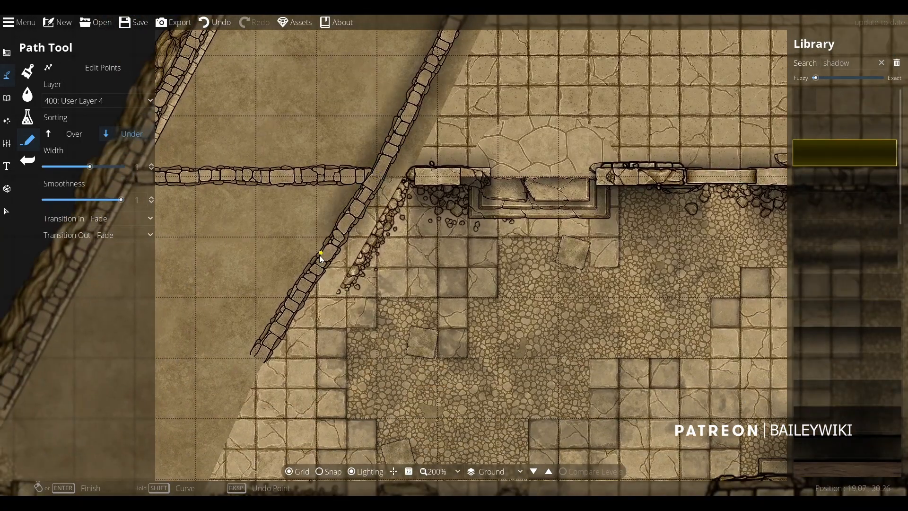
{"action": "left_click", "coordinate": [380, 176]}
{"action": "left_click_drag", "start_coordinate": [214, 176], "coordinate": [296, 186]}
Switch back to the previously used shadow path for the east outer wall.
{"action": "scroll", "coordinate": [280, 187], "scroll_direction": "down", "scroll_amount": 5}
{"action": "left_click_drag", "start_coordinate": [449, 128], "coordinate": [200, 305]}
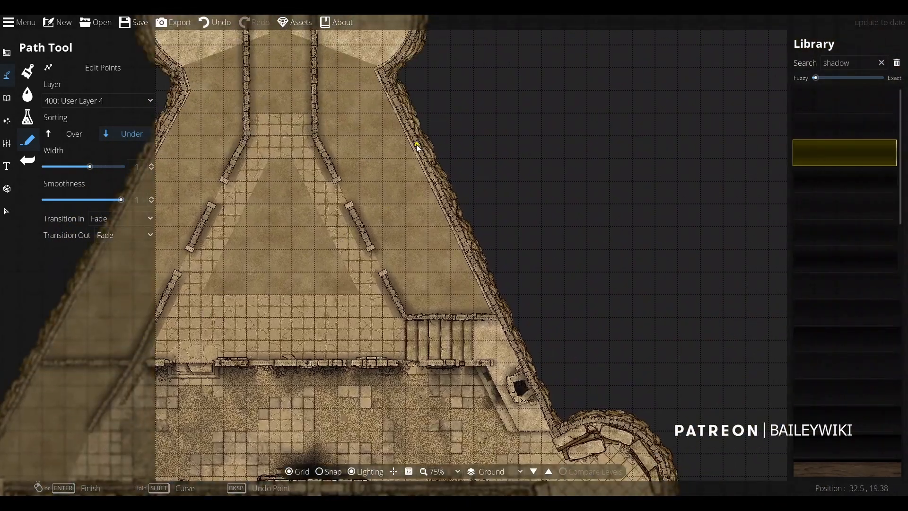
{"action": "scroll", "coordinate": [416, 144], "scroll_direction": "up", "scroll_amount": 2}
{"action": "left_click", "coordinate": [864, 311]}
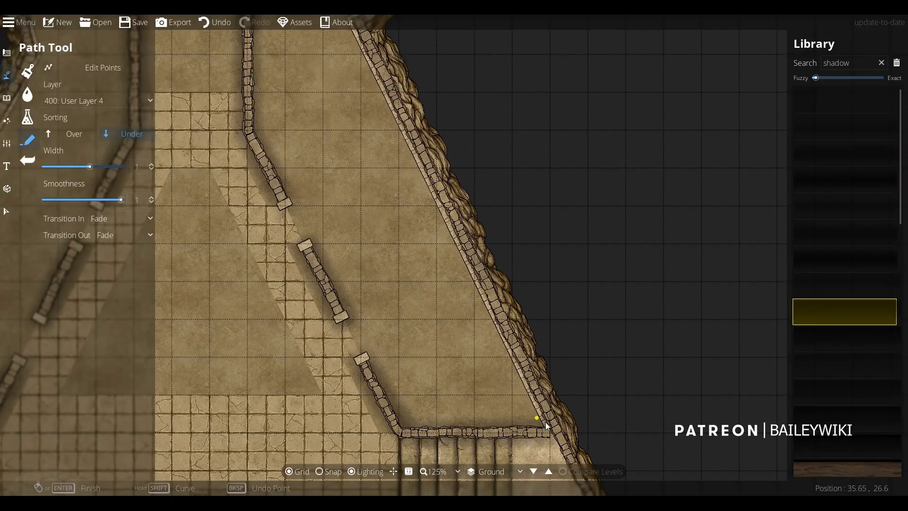
{"action": "left_click_drag", "start_coordinate": [419, 61], "coordinate": [470, 288]}
{"action": "left_click", "coordinate": [408, 248]}
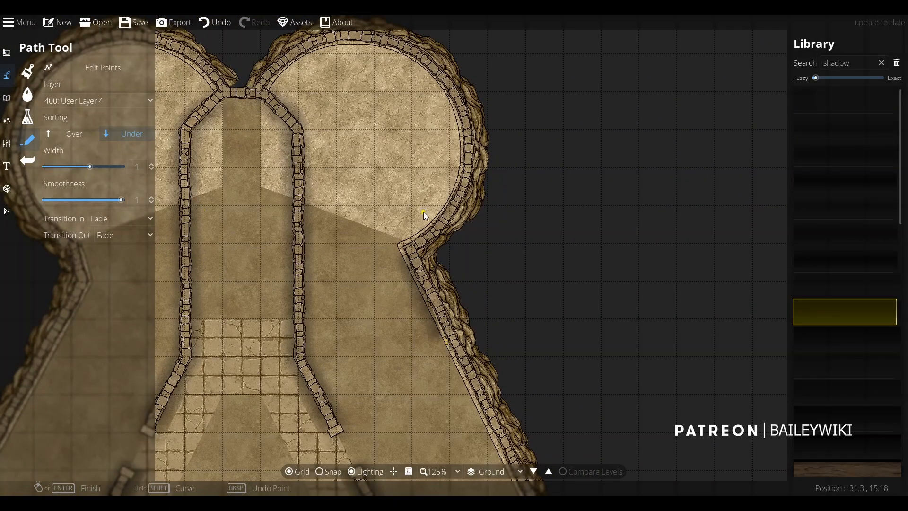
{"action": "key", "text": "ctrl+z"}
Run the shadow path around the inner curve of the east round tower and down the east outer wall.
{"action": "left_click_drag", "start_coordinate": [424, 212], "coordinate": [467, 365]}
{"action": "left_click", "coordinate": [300, 244]}
{"action": "left_click", "coordinate": [413, 186]}
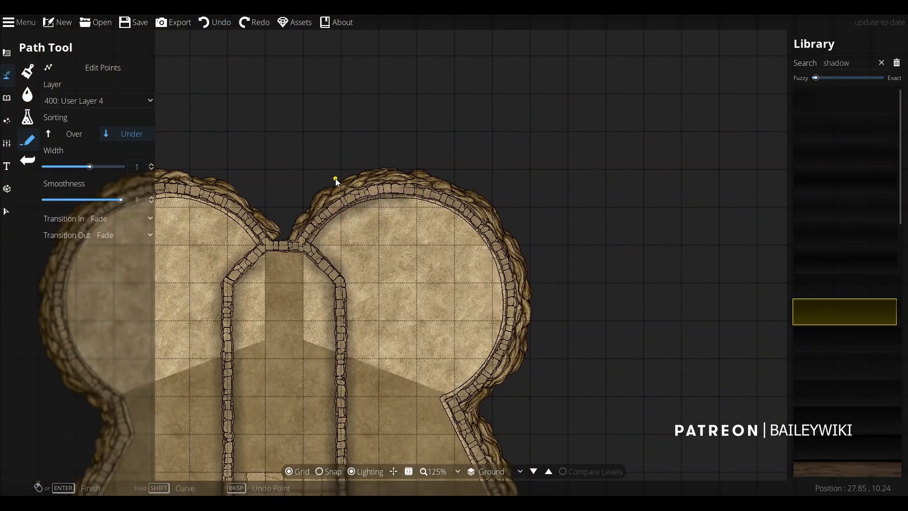
{"action": "left_click", "coordinate": [345, 167], "text": "shift"}
{"action": "left_click", "coordinate": [507, 308]}
{"action": "left_click", "coordinate": [510, 195], "text": "shift"}
{"action": "left_click_drag", "start_coordinate": [483, 354], "coordinate": [503, 227]}
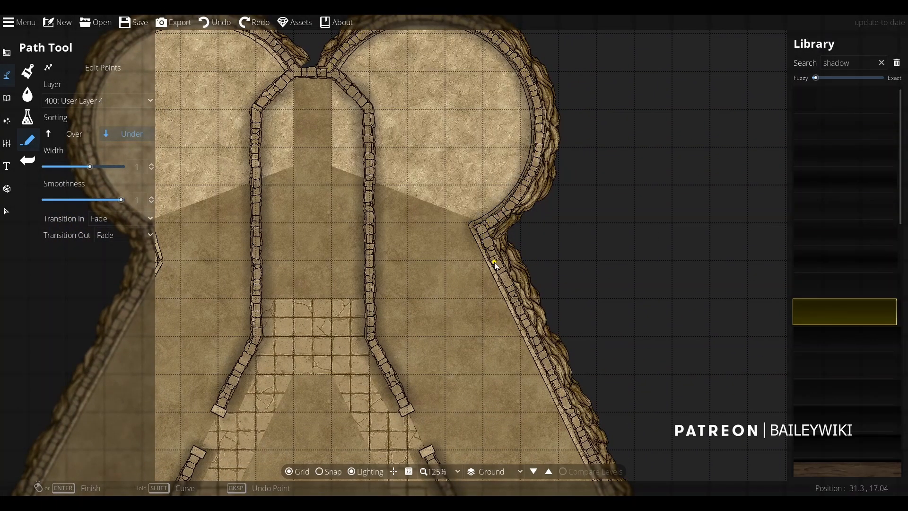
{"action": "left_click_drag", "start_coordinate": [550, 408], "coordinate": [489, 158]}
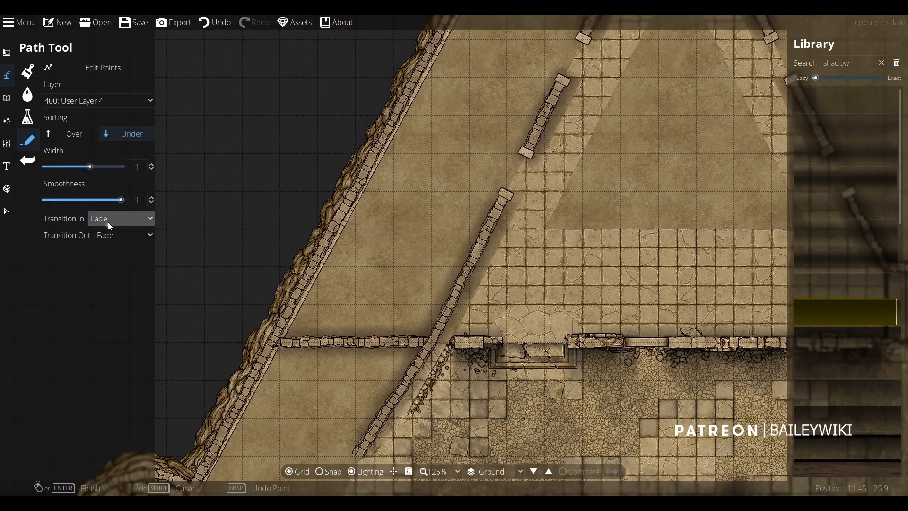
Set the path's Transition In and Transition Out to None and start the shadow along the southwest round tower's wall.
{"action": "left_click", "coordinate": [108, 222]}
{"action": "left_click", "coordinate": [118, 235]}
{"action": "left_click", "coordinate": [118, 235]}
{"action": "left_click", "coordinate": [118, 249]}
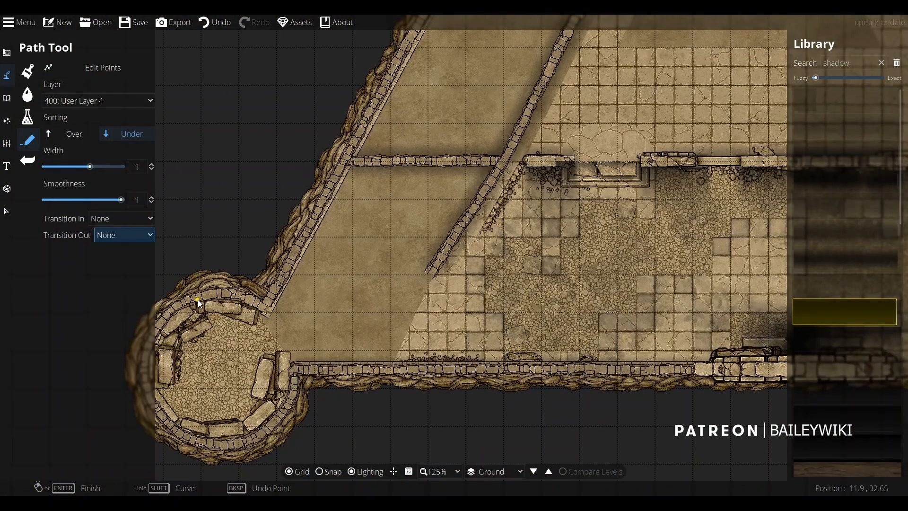
{"action": "left_click_drag", "start_coordinate": [231, 299], "coordinate": [319, 255]}
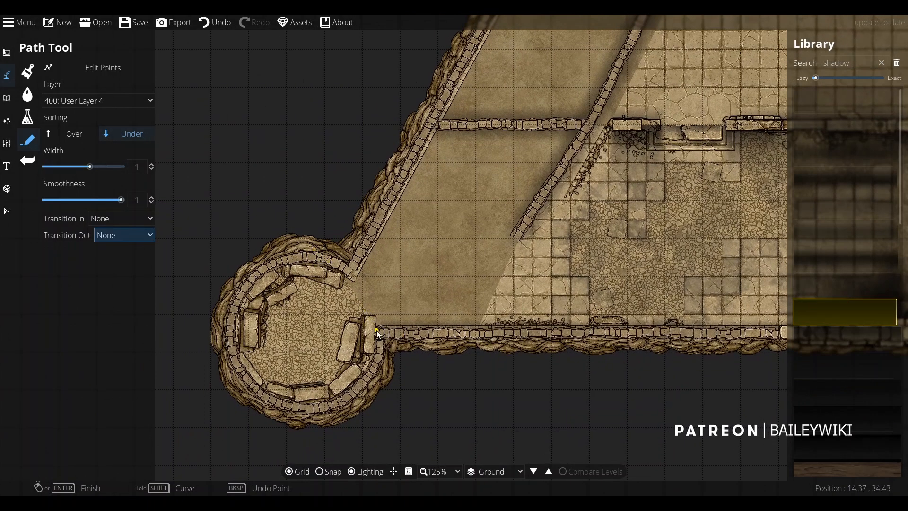
{"action": "left_click", "coordinate": [376, 367]}
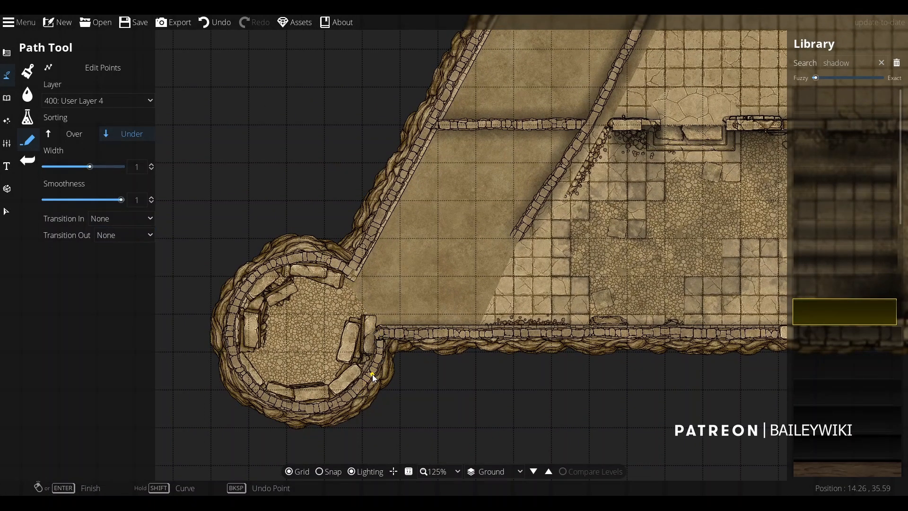
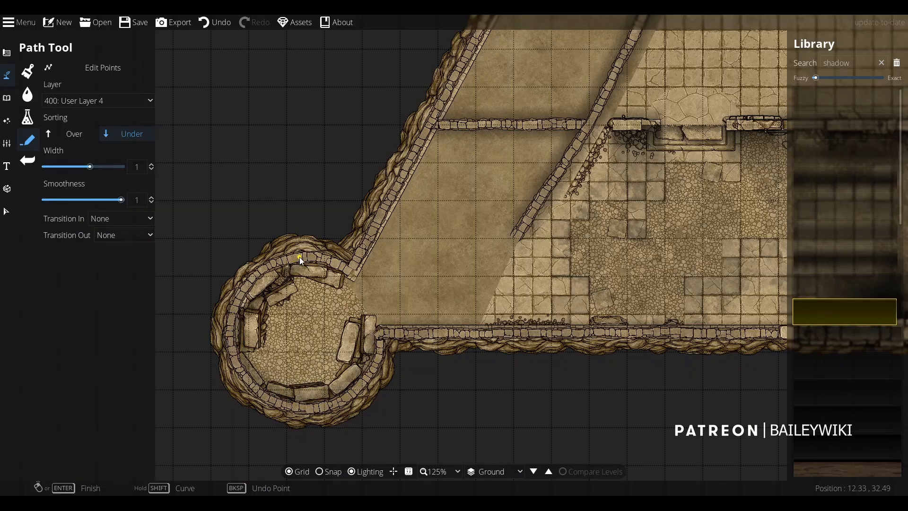
Run the shadow path up the west outer wall and around the inner curve of the northwest round tower.
{"action": "left_click_drag", "start_coordinate": [410, 170], "coordinate": [390, 255]}
{"action": "left_click_drag", "start_coordinate": [445, 156], "coordinate": [360, 355]}
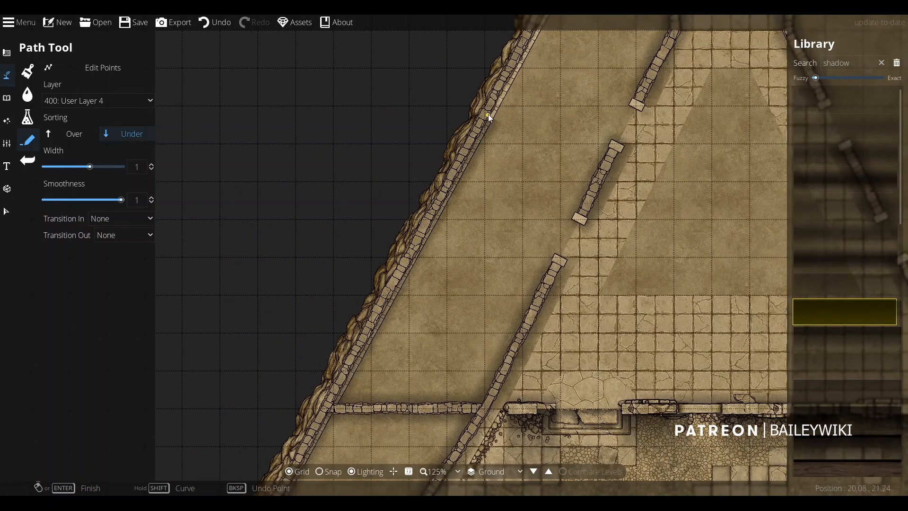
{"action": "left_click_drag", "start_coordinate": [534, 31], "coordinate": [413, 334]}
{"action": "left_click", "coordinate": [454, 260]}
{"action": "left_click", "coordinate": [443, 219]}
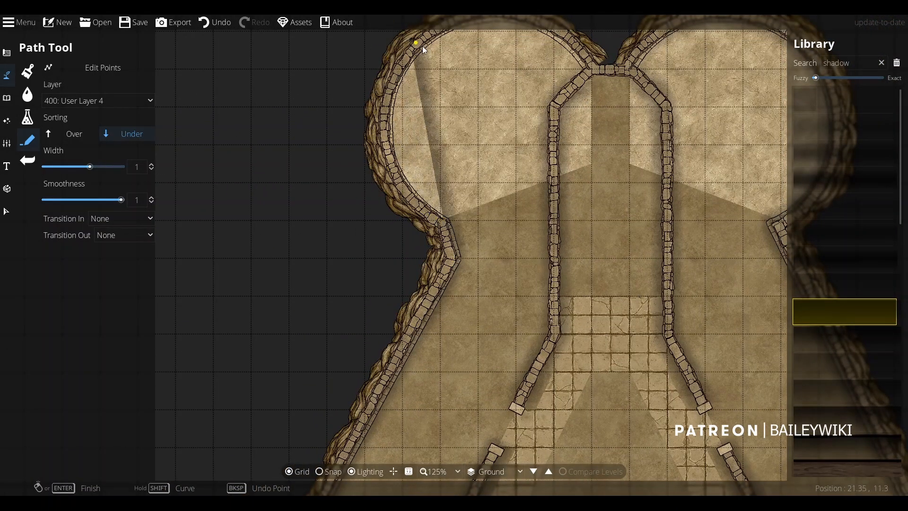
{"action": "left_click", "coordinate": [425, 36]}
{"action": "left_click_drag", "start_coordinate": [324, 129], "coordinate": [298, 316]}
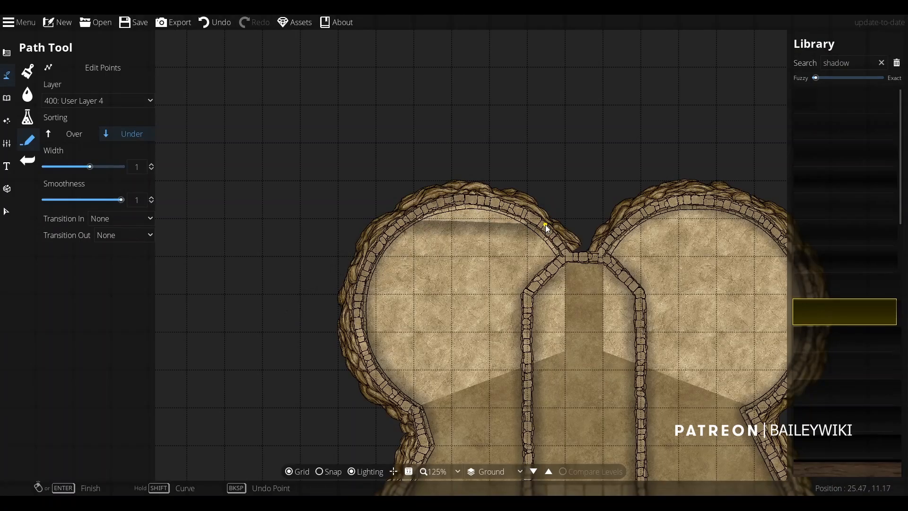
Set the path width to 0.2.
{"action": "scroll", "coordinate": [580, 296], "scroll_direction": "down", "scroll_amount": 3}
{"action": "left_click_drag", "start_coordinate": [593, 373], "coordinate": [415, 225]}
{"action": "scroll", "coordinate": [440, 337], "scroll_direction": "up", "scroll_amount": 3}
{"action": "scroll", "coordinate": [438, 346], "scroll_direction": "down", "scroll_amount": 1}
{"action": "left_click_drag", "start_coordinate": [409, 364], "coordinate": [493, 204]}
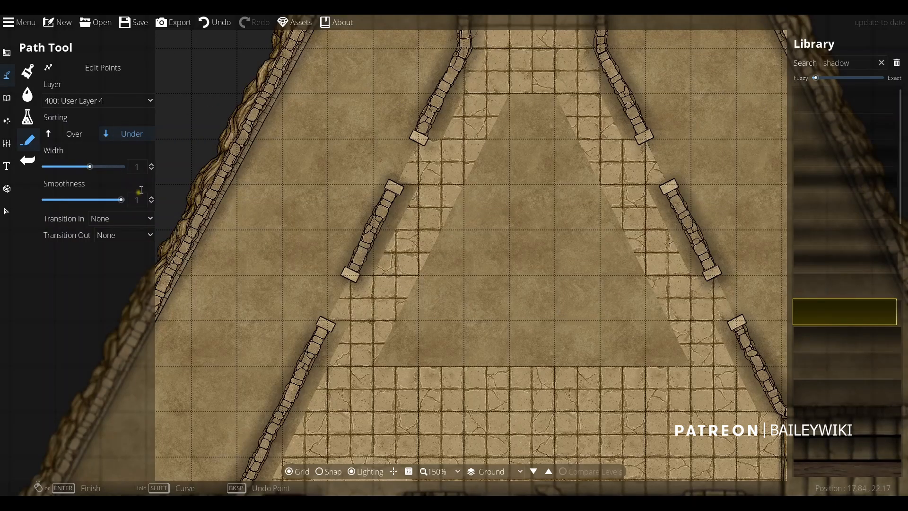
{"action": "left_click_drag", "start_coordinate": [145, 167], "coordinate": [121, 169]}
{"action": "type", "text": "0.2"}
{"action": "key", "text": "Return"}
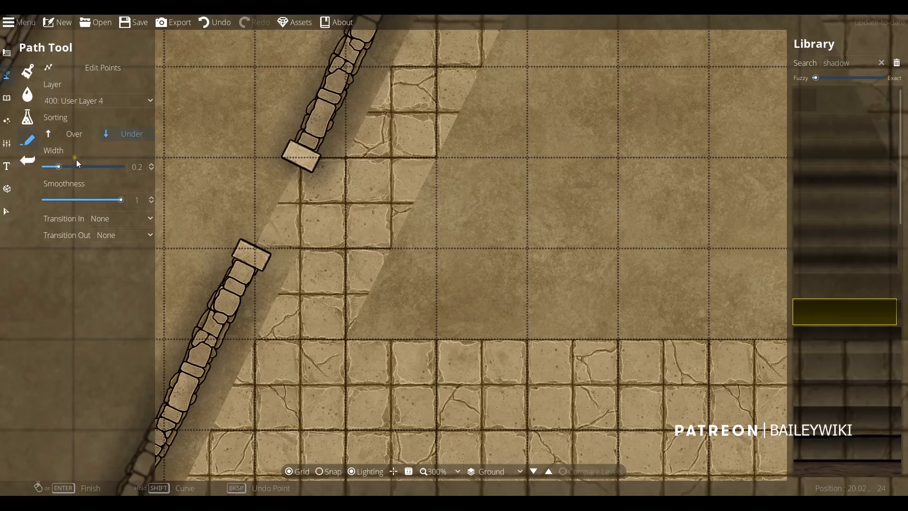
Search the path library for "wibb", choose the plain black line path, and set its width to 1.
{"action": "left_click", "coordinate": [861, 61]}
{"action": "type", "text": "wib"}
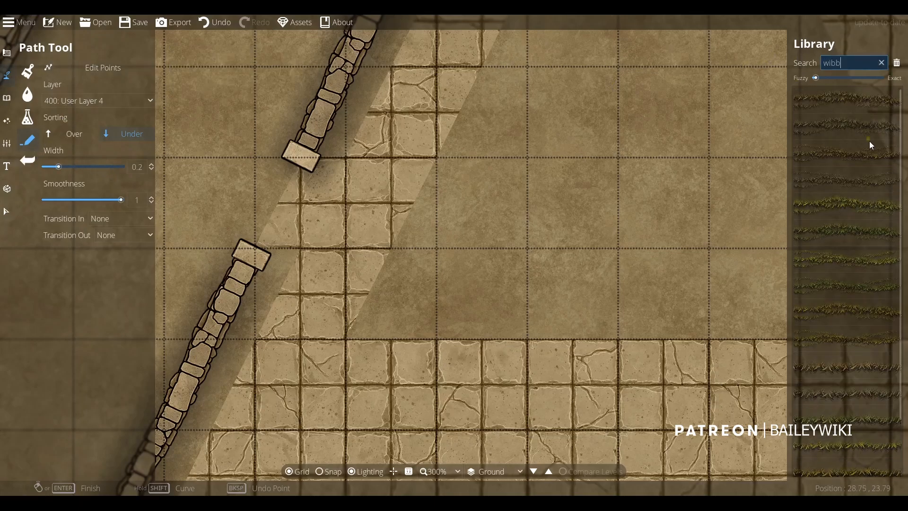
{"action": "type", "text": "b"}
{"action": "left_click", "coordinate": [847, 465]}
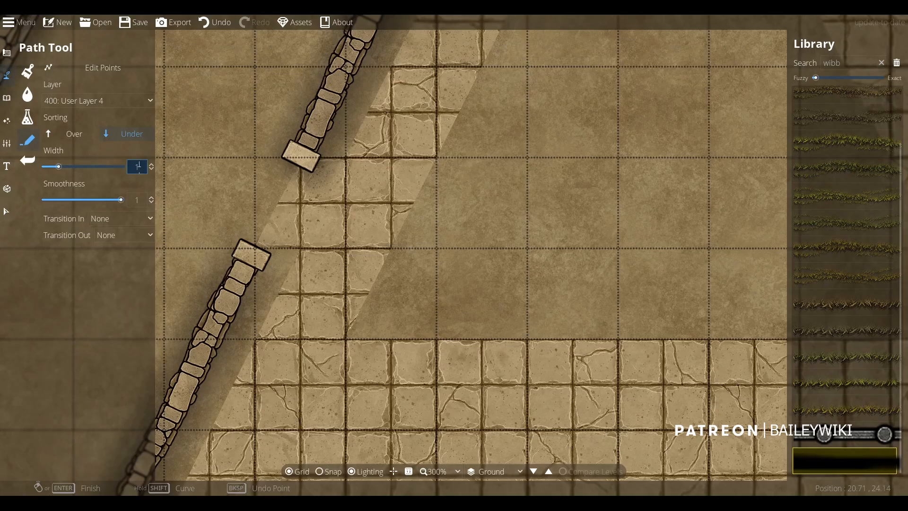
Outline the trapezoidal bare floor area in the middle of the tiled floor with the black line, snapped to the grid.
{"action": "left_click", "coordinate": [353, 336]}
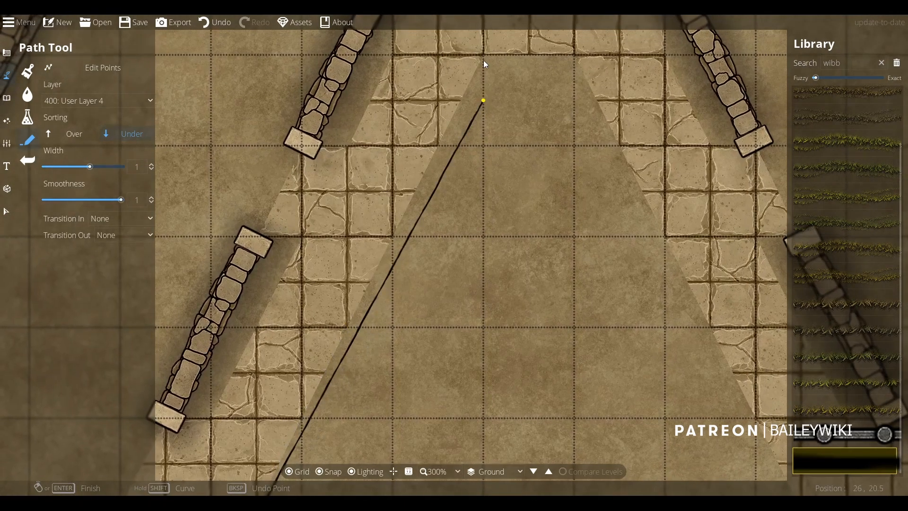
{"action": "left_click", "coordinate": [573, 55]}
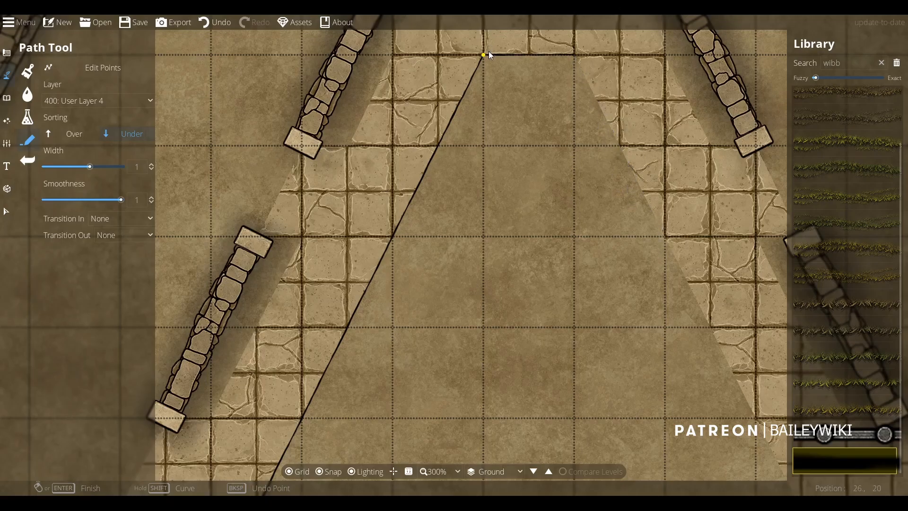
{"action": "left_click_drag", "start_coordinate": [685, 293], "coordinate": [564, 73]}
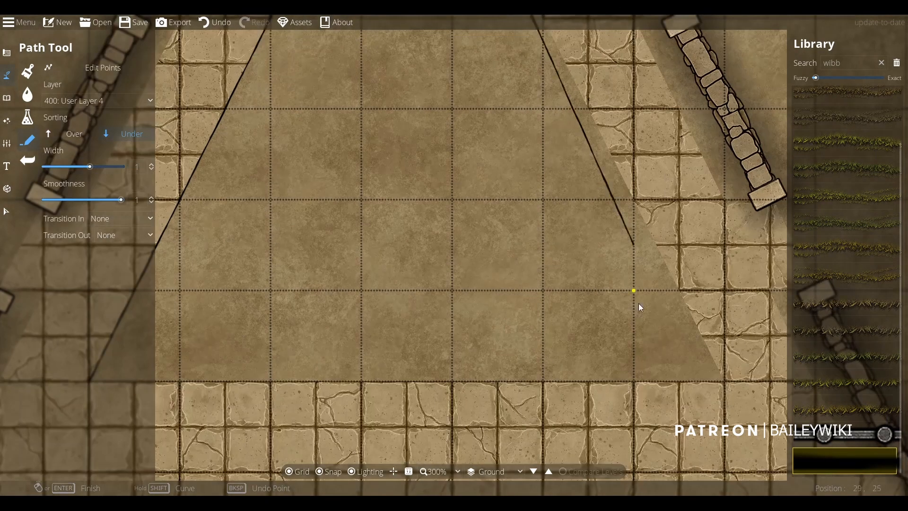
{"action": "left_click", "coordinate": [725, 380]}
{"action": "left_click_drag", "start_coordinate": [100, 387], "coordinate": [540, 55]}
{"action": "left_click", "coordinate": [241, 385]}
Draw the black line along the tile edge beside the lowest segment of the west inner wall.
{"action": "scroll", "coordinate": [244, 388], "scroll_direction": "down", "scroll_amount": 5}
{"action": "scroll", "coordinate": [378, 323], "scroll_direction": "up", "scroll_amount": 1}
{"action": "scroll", "coordinate": [383, 210], "scroll_direction": "up", "scroll_amount": 7}
{"action": "left_click", "coordinate": [381, 172]}
{"action": "left_click", "coordinate": [483, 166]}
{"action": "right_click", "coordinate": [423, 316]}
{"action": "scroll", "coordinate": [481, 271], "scroll_direction": "down", "scroll_amount": 6}
{"action": "left_click_drag", "start_coordinate": [575, 150], "coordinate": [318, 396]}
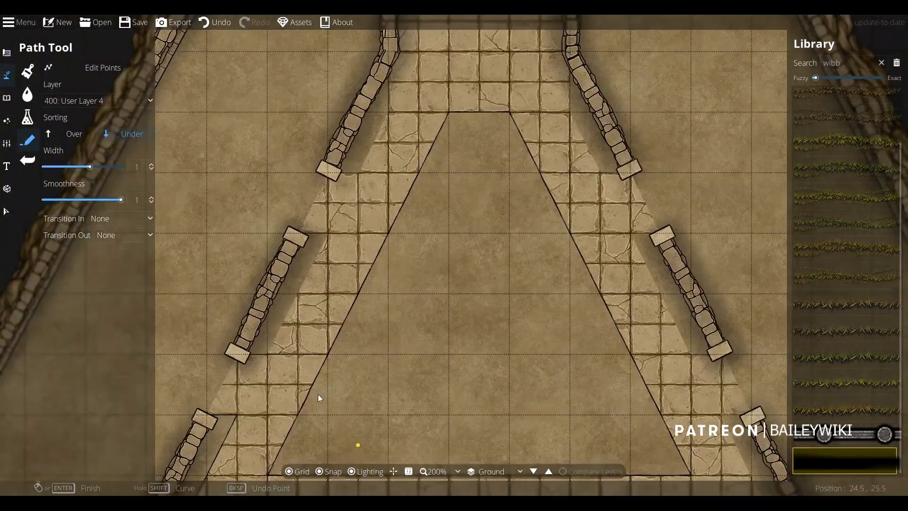
Trace the black line along the tile edges beside the middle and upper segments of the west inner wall.
{"action": "scroll", "coordinate": [199, 380], "scroll_direction": "up", "scroll_amount": 2}
{"action": "left_click", "coordinate": [320, 322]}
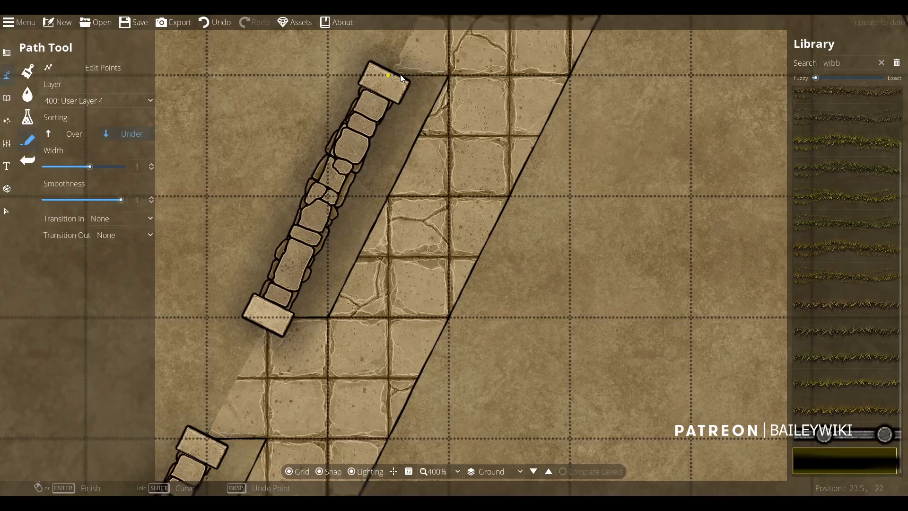
{"action": "left_click_drag", "start_coordinate": [401, 78], "coordinate": [330, 356]}
{"action": "left_click", "coordinate": [422, 260]}
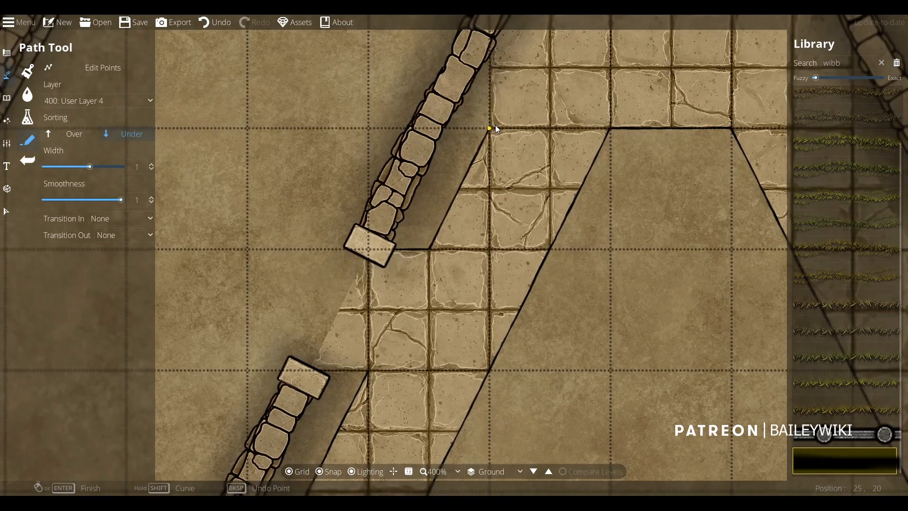
{"action": "right_click", "coordinate": [487, 130]}
Trace the tile edge beside the east inner wall's upper segment and across its upper doorway with the black line.
{"action": "left_click_drag", "start_coordinate": [487, 41], "coordinate": [184, 195]}
{"action": "left_click", "coordinate": [502, 272]}
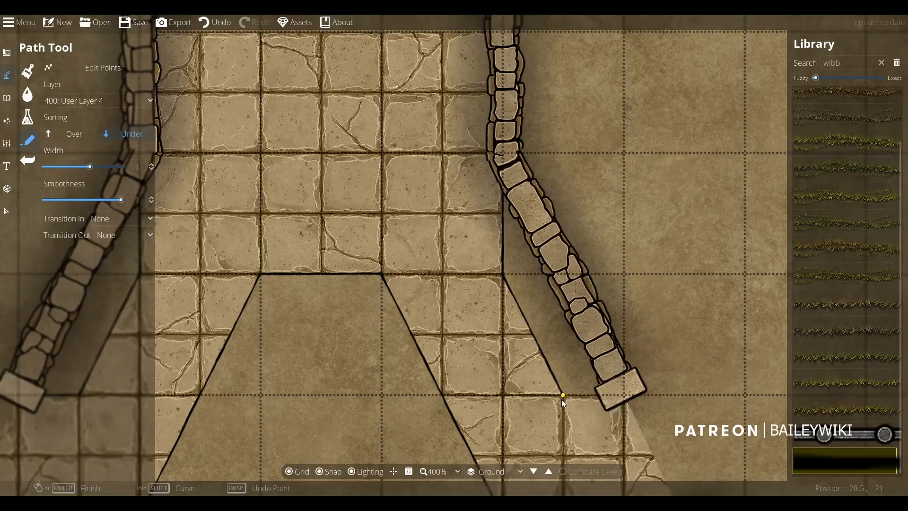
{"action": "left_click_drag", "start_coordinate": [624, 393], "coordinate": [387, 95]}
{"action": "left_click", "coordinate": [446, 222]}
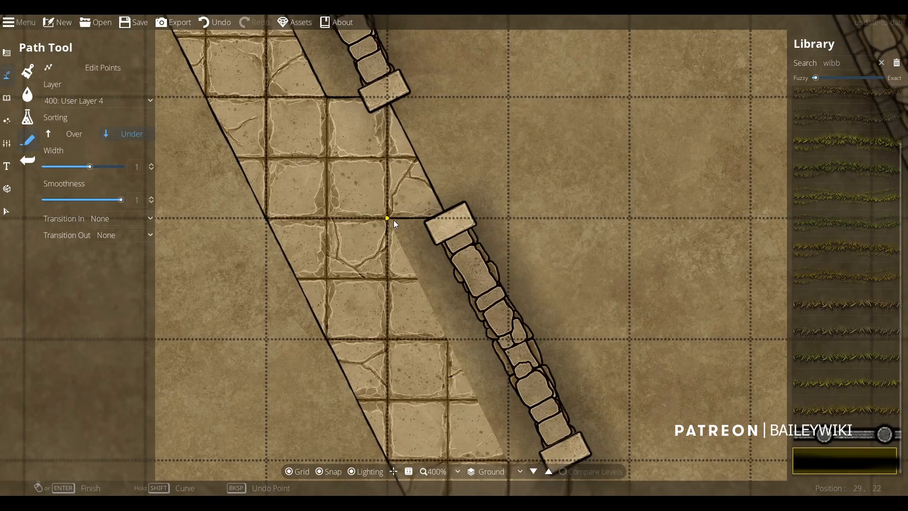
Trace the tile edge beside the east inner wall's middle segment, across the lower doorway, and beside its lowest segment.
{"action": "left_click", "coordinate": [393, 220]}
{"action": "left_click_drag", "start_coordinate": [508, 455], "coordinate": [459, 261]}
{"action": "left_click", "coordinate": [529, 267]}
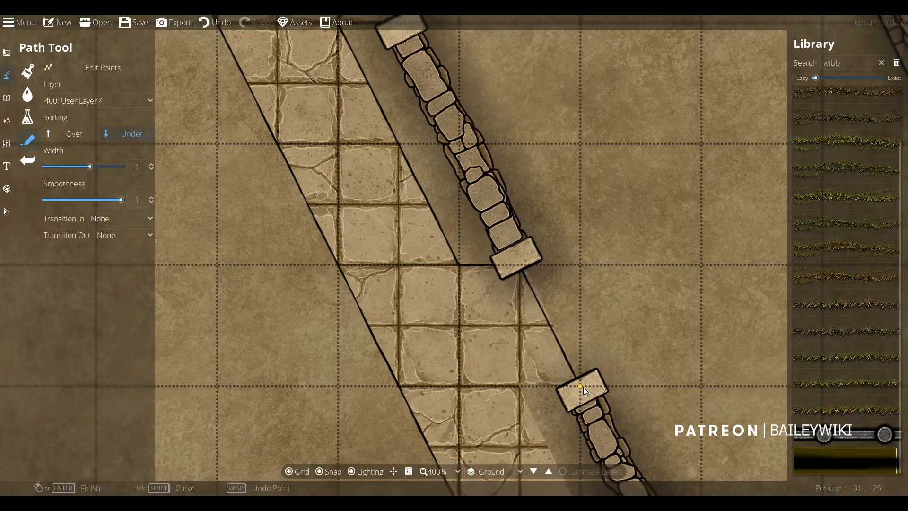
{"action": "left_click", "coordinate": [583, 387]}
{"action": "left_click", "coordinate": [521, 391]}
{"action": "left_click_drag", "start_coordinate": [530, 422], "coordinate": [416, 202]}
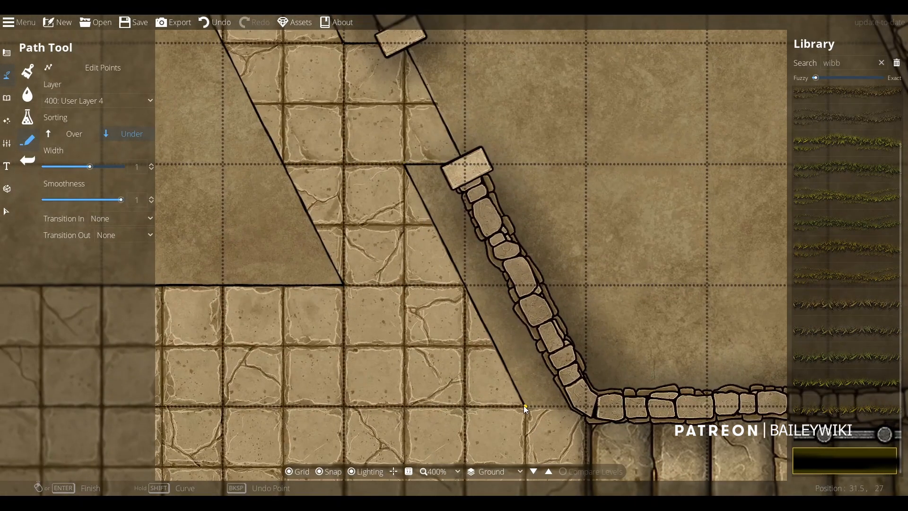
Undo the last line and outline the rounded paving at the west doorway of the ruined horizontal wall.
{"action": "scroll", "coordinate": [449, 363], "scroll_direction": "down", "scroll_amount": 5}
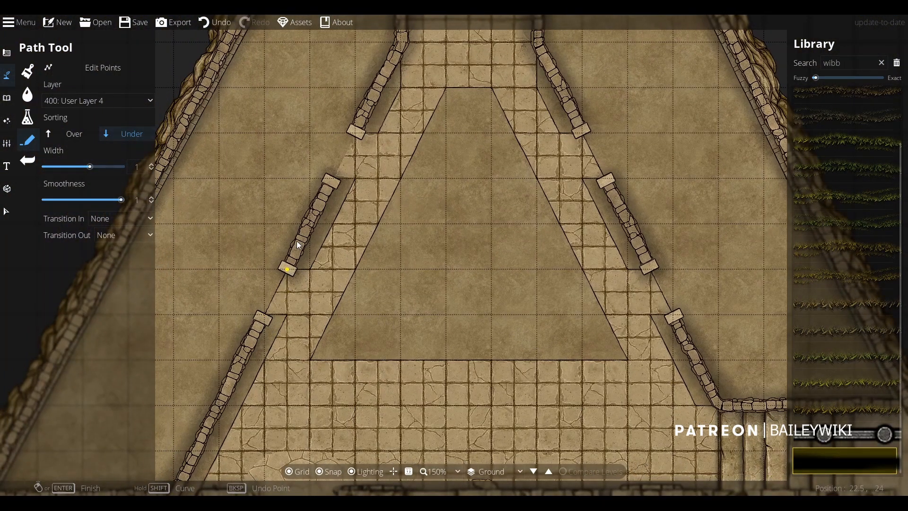
{"action": "key", "text": "ctrl+z"}
{"action": "scroll", "coordinate": [417, 204], "scroll_direction": "down", "scroll_amount": 3}
{"action": "left_click_drag", "start_coordinate": [475, 281], "coordinate": [464, 208]}
{"action": "scroll", "coordinate": [465, 209], "scroll_direction": "up", "scroll_amount": 3}
{"action": "left_click_drag", "start_coordinate": [341, 205], "coordinate": [472, 221]}
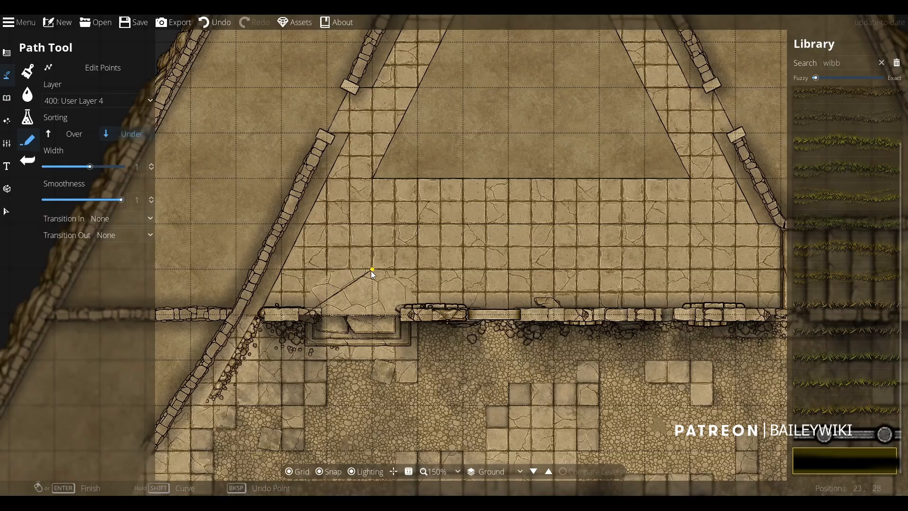
{"action": "left_click", "coordinate": [359, 270]}
{"action": "scroll", "coordinate": [435, 314], "scroll_direction": "down", "scroll_amount": 2}
{"action": "left_click_drag", "start_coordinate": [466, 305], "coordinate": [461, 330]}
{"action": "scroll", "coordinate": [463, 326], "scroll_direction": "up", "scroll_amount": 2}
{"action": "scroll", "coordinate": [515, 331], "scroll_direction": "down", "scroll_amount": 3}
{"action": "left_click_drag", "start_coordinate": [528, 294], "coordinate": [479, 203]}
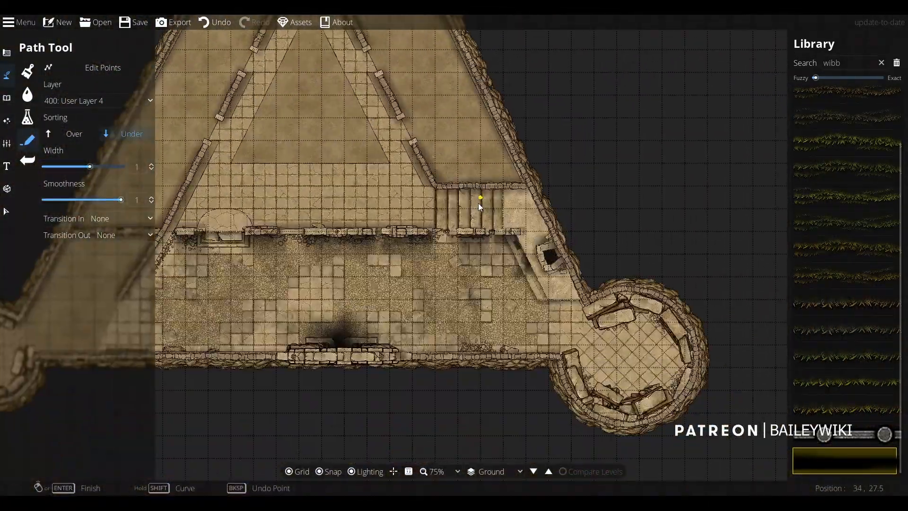
Build a horizontal stone wall from the middle segment of the east inner wall to the east outer wall.
{"action": "scroll", "coordinate": [480, 207], "scroll_direction": "up", "scroll_amount": 5}
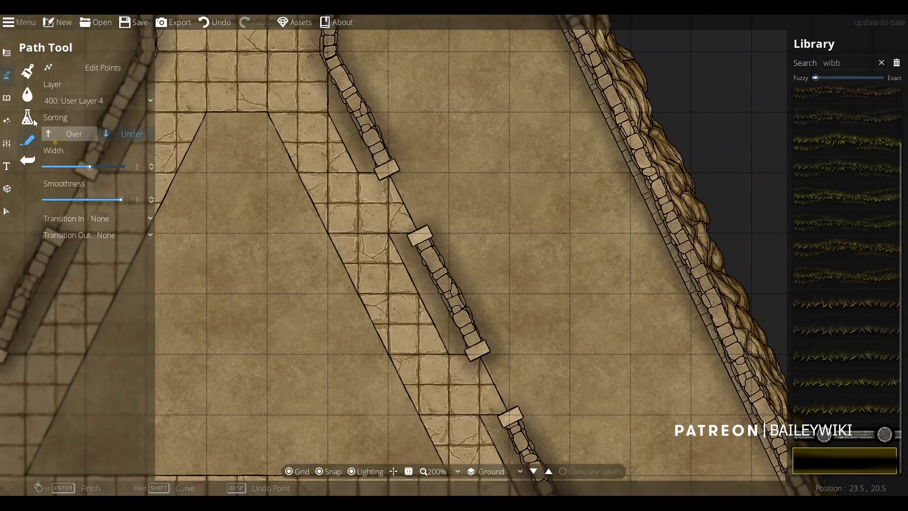
{"action": "left_click", "coordinate": [7, 53]}
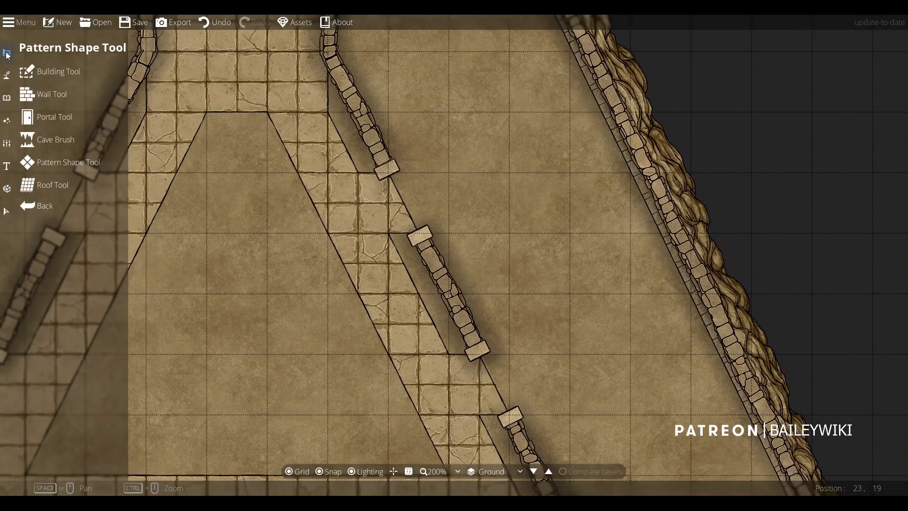
{"action": "left_click", "coordinate": [56, 93]}
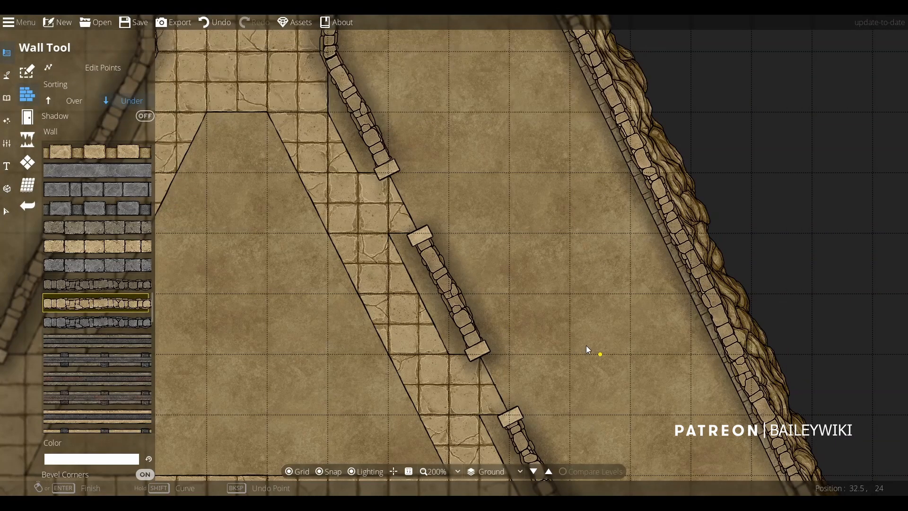
{"action": "scroll", "coordinate": [588, 350], "scroll_direction": "down", "scroll_amount": 7}
{"action": "scroll", "coordinate": [566, 359], "scroll_direction": "up", "scroll_amount": 5}
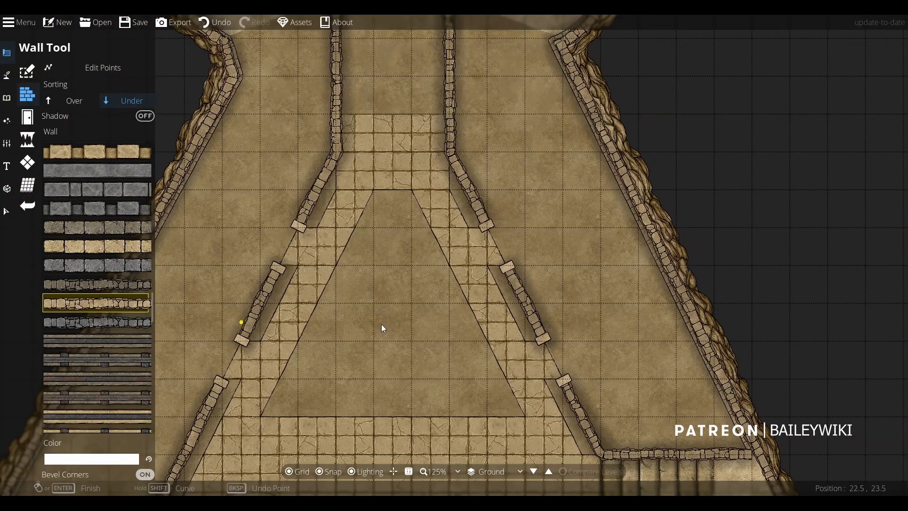
{"action": "right_click", "coordinate": [685, 303]}
Build a matching horizontal stone wall from the middle segment of the west inner wall to the west outer wall.
{"action": "left_click_drag", "start_coordinate": [392, 314], "coordinate": [531, 277]}
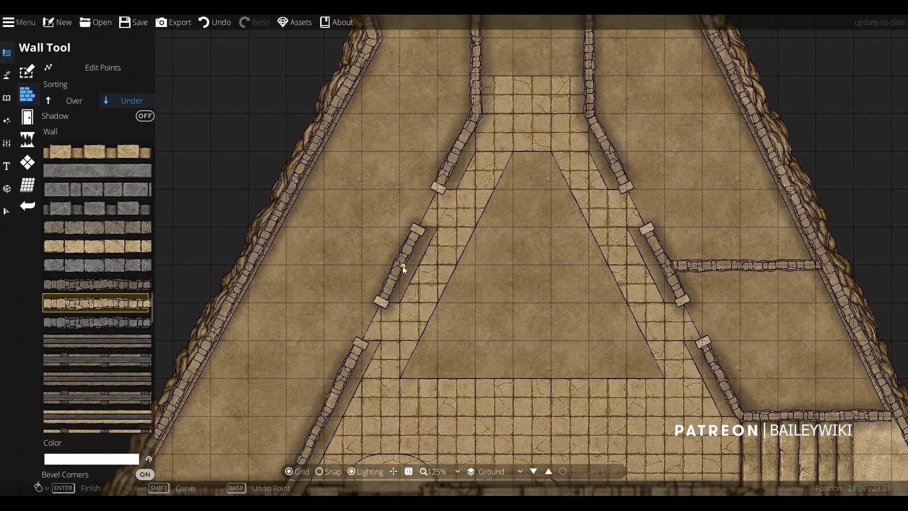
{"action": "key", "text": "s"}
{"action": "left_click", "coordinate": [401, 266]}
{"action": "right_click", "coordinate": [249, 267]}
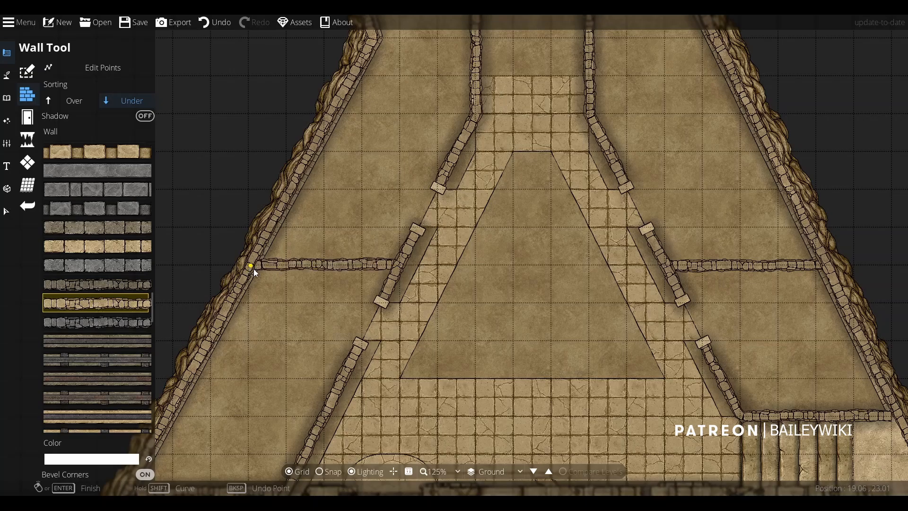
{"action": "scroll", "coordinate": [280, 326], "scroll_direction": "down", "scroll_amount": 5}
{"action": "left_click_drag", "start_coordinate": [419, 335], "coordinate": [466, 211]}
{"action": "left_click_drag", "start_coordinate": [452, 139], "coordinate": [439, 331]}
{"action": "scroll", "coordinate": [439, 331], "scroll_direction": "up", "scroll_amount": 5}
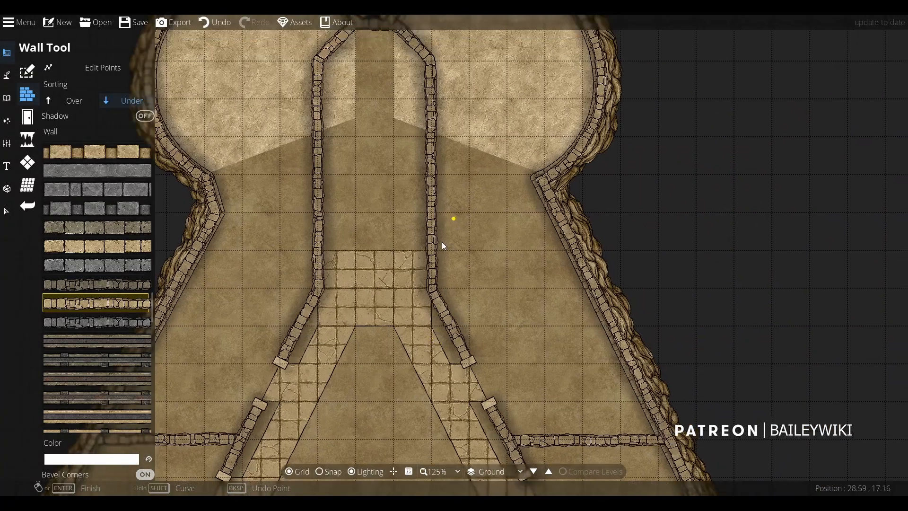
{"action": "left_click_drag", "start_coordinate": [442, 242], "coordinate": [432, 310]}
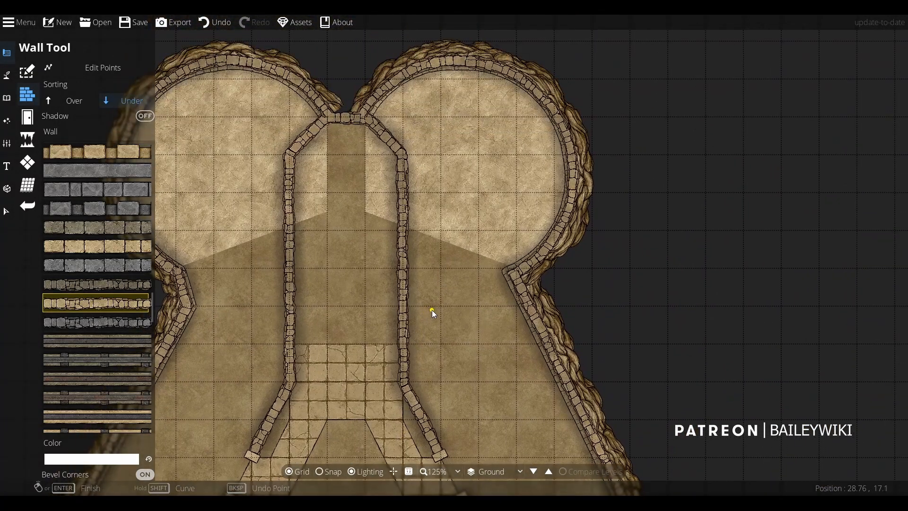
Build two horizontal stone walls from the east inner wall to the east outer wall, at the tower's neck and at the inner wall's bend.
{"action": "left_click", "coordinate": [404, 271]}
{"action": "right_click", "coordinate": [521, 265]}
{"action": "left_click_drag", "start_coordinate": [371, 304], "coordinate": [478, 309]}
{"action": "scroll", "coordinate": [418, 307], "scroll_direction": "down", "scroll_amount": 5}
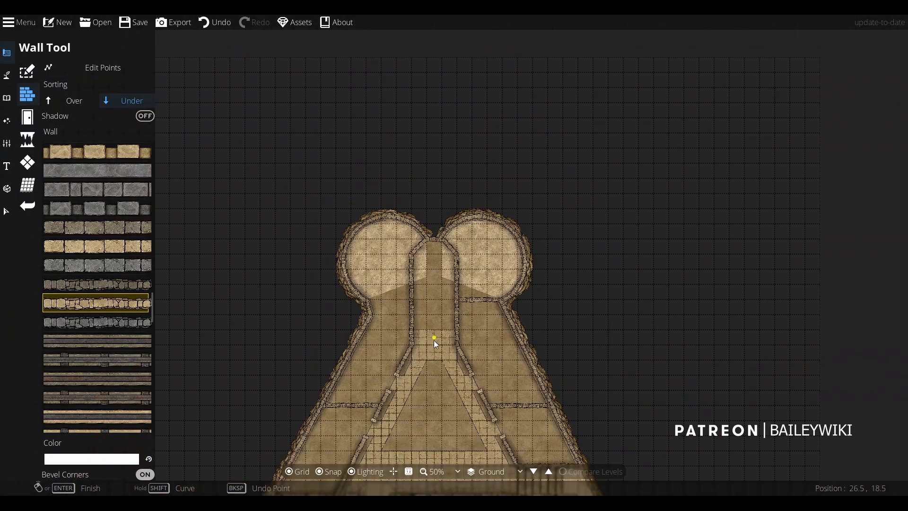
{"action": "scroll", "coordinate": [445, 324], "scroll_direction": "up", "scroll_amount": 5}
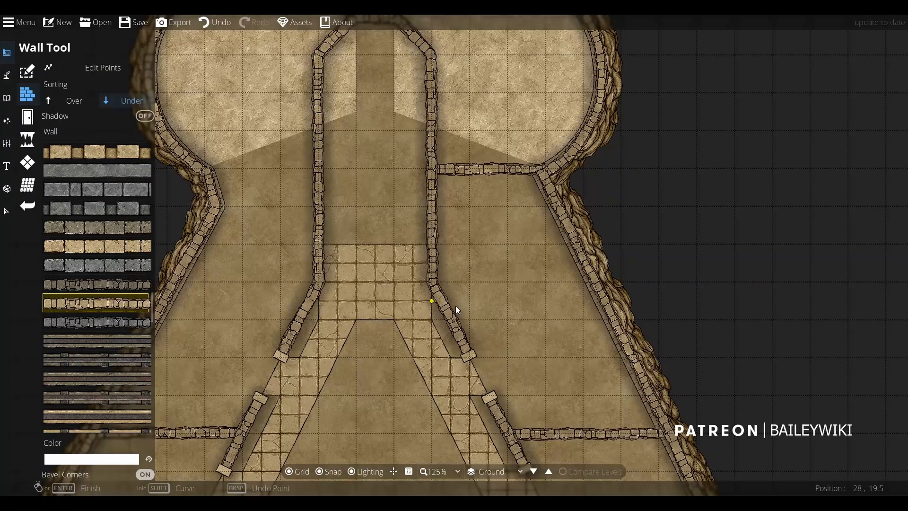
{"action": "right_click", "coordinate": [597, 282]}
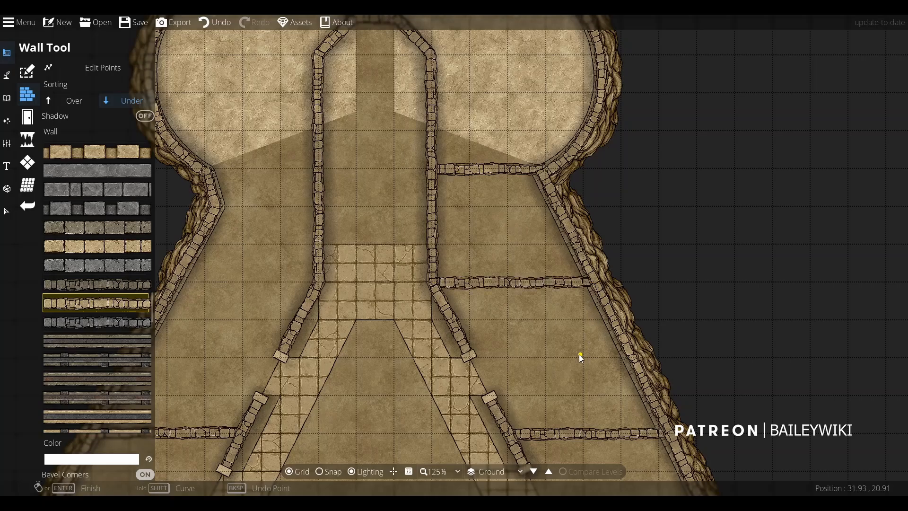
Build a horizontal stone wall from the west inner wall's lowest segment to the west outer wall, plus a short vertical wall down to the one below.
{"action": "left_click_drag", "start_coordinate": [473, 314], "coordinate": [549, 200]}
{"action": "left_click_drag", "start_coordinate": [405, 314], "coordinate": [623, 115]}
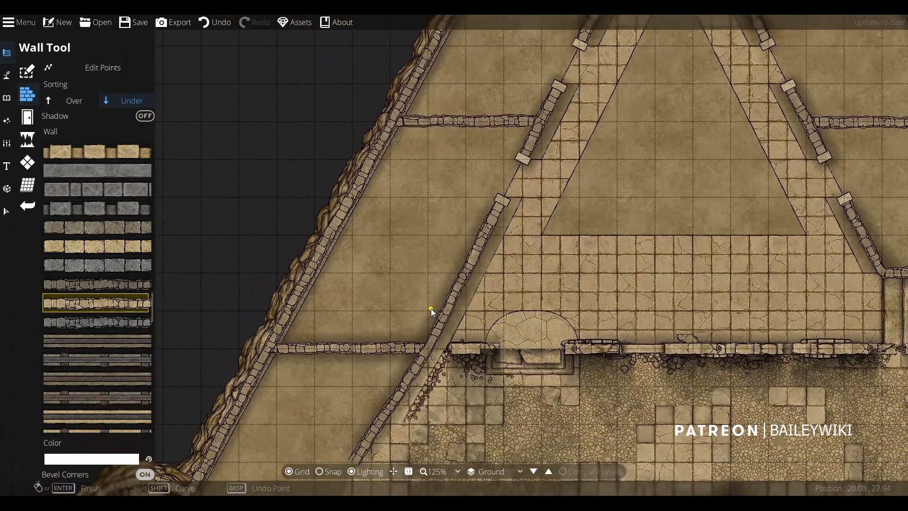
{"action": "left_click", "coordinate": [466, 273]}
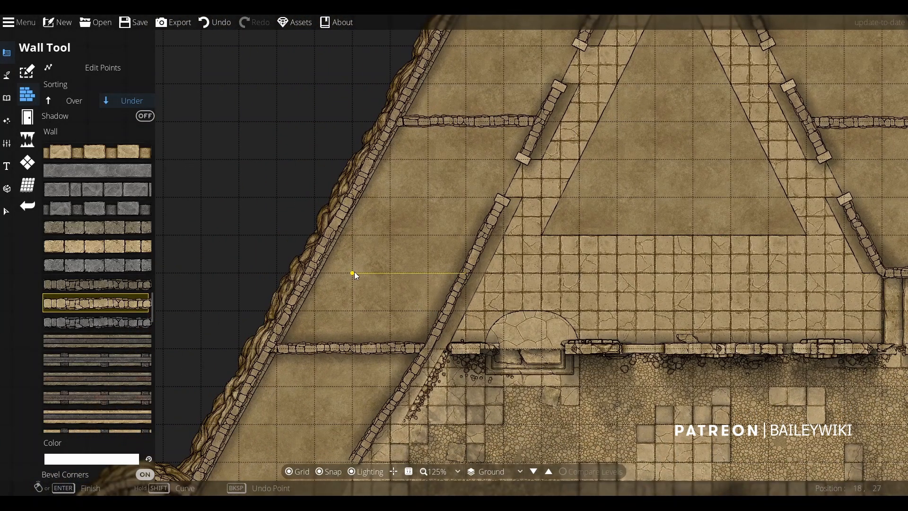
{"action": "right_click", "coordinate": [308, 276]}
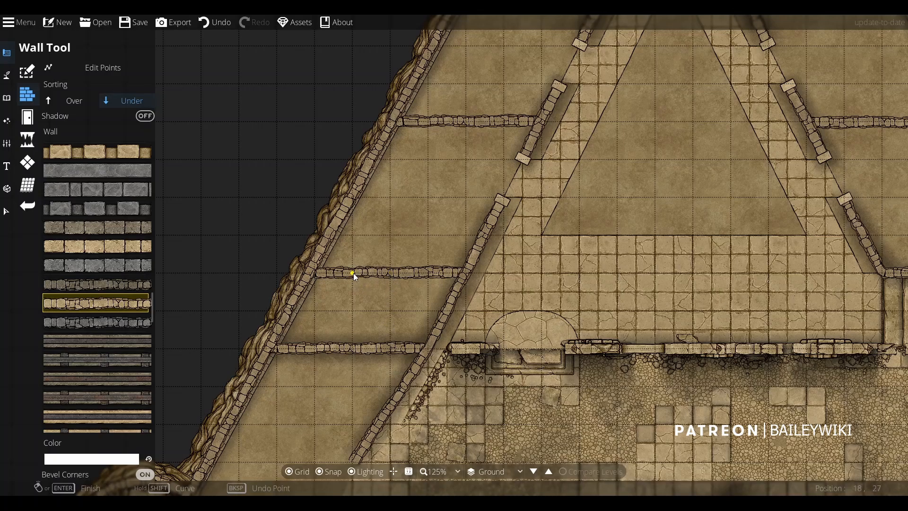
Build a horizontal stone wall across the central corridor between the west and east inner walls, just above the tiled floor.
{"action": "scroll", "coordinate": [404, 371], "scroll_direction": "down", "scroll_amount": 5}
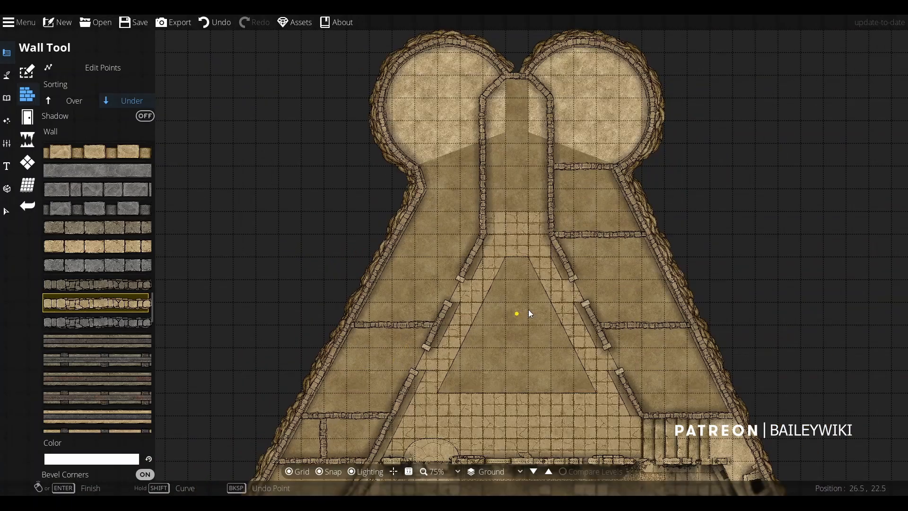
{"action": "left_click_drag", "start_coordinate": [515, 398], "coordinate": [441, 227]}
{"action": "left_click_drag", "start_coordinate": [385, 97], "coordinate": [427, 336]}
{"action": "left_click_drag", "start_coordinate": [554, 240], "coordinate": [474, 331]}
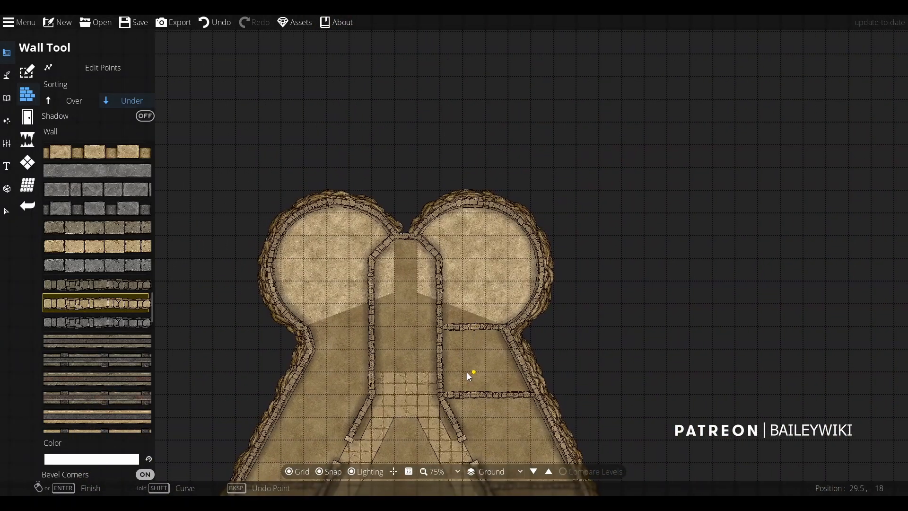
{"action": "scroll", "coordinate": [427, 268], "scroll_direction": "up", "scroll_amount": 3}
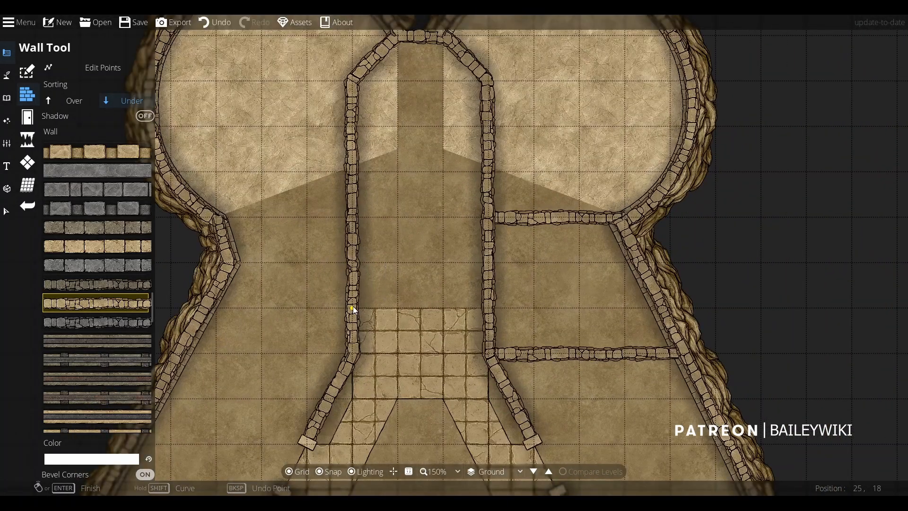
{"action": "right_click", "coordinate": [358, 266]}
Move the floor pattern points at the tiled area's upper edge in the central corridor up toward the dividing wall.
{"action": "left_click", "coordinate": [102, 67]}
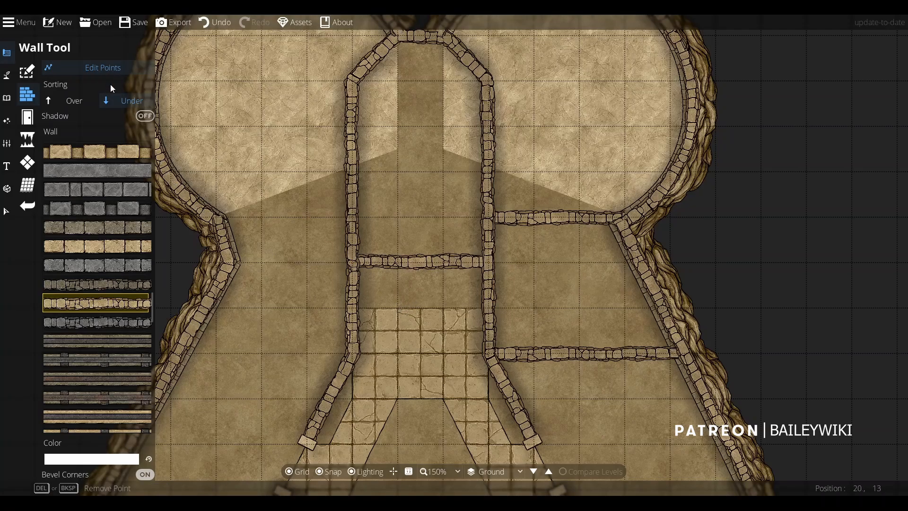
{"action": "left_click", "coordinate": [27, 162]}
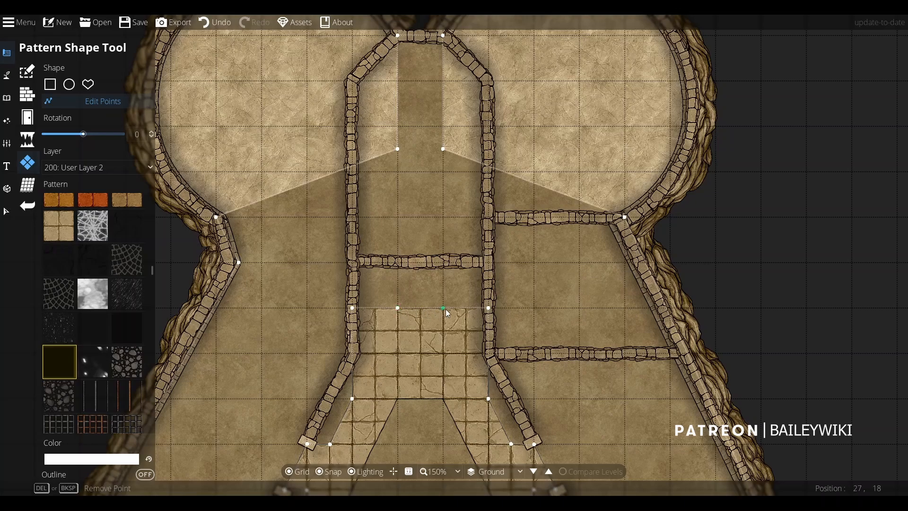
{"action": "left_click_drag", "start_coordinate": [446, 309], "coordinate": [439, 276]}
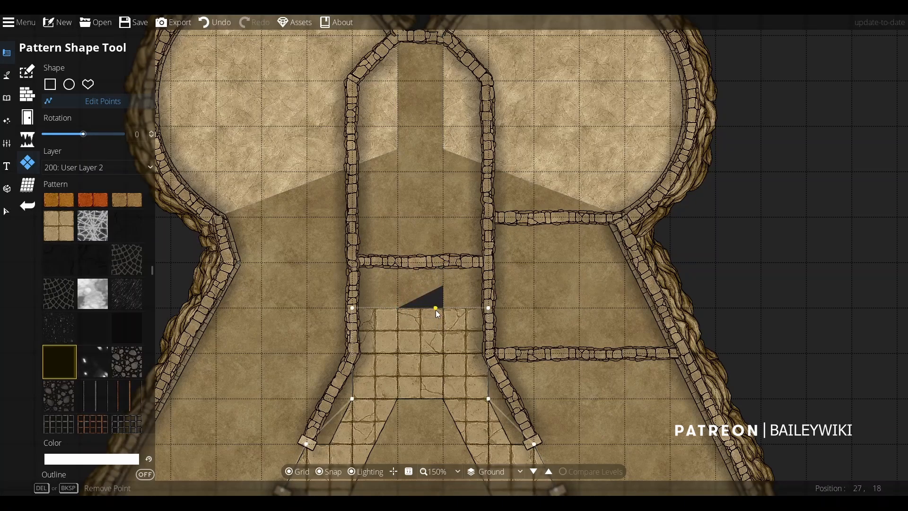
{"action": "left_click_drag", "start_coordinate": [392, 314], "coordinate": [407, 271]}
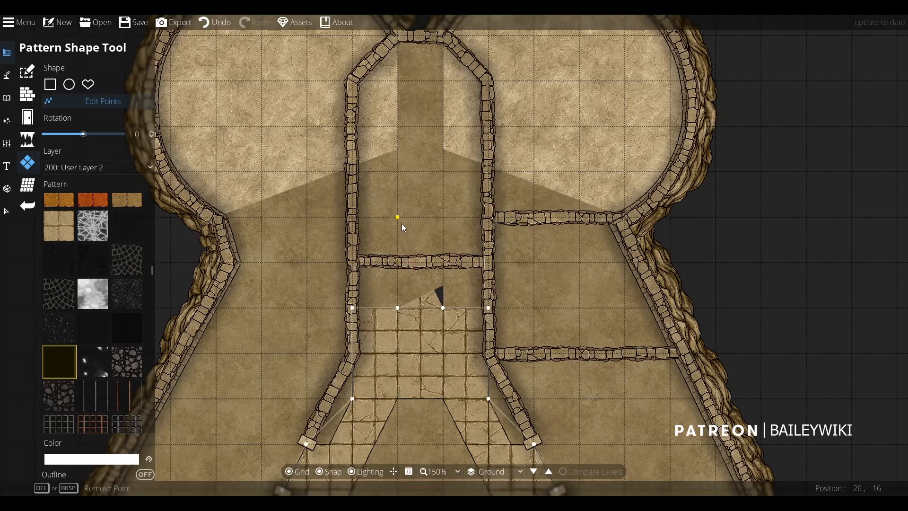
Extend the tiled floor up the central corridor by moving its two end points to 27, 15 and 26, 15.
{"action": "left_click_drag", "start_coordinate": [402, 185], "coordinate": [445, 171]}
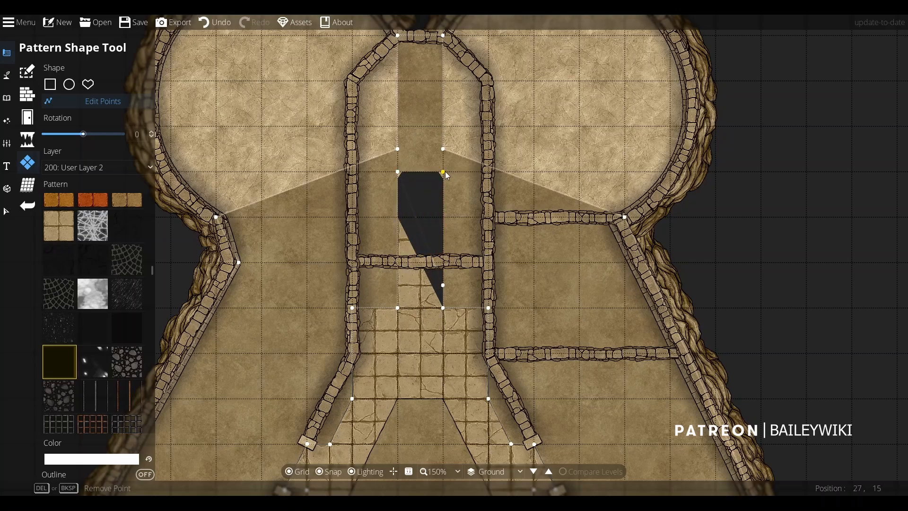
{"action": "left_click_drag", "start_coordinate": [429, 294], "coordinate": [443, 172]}
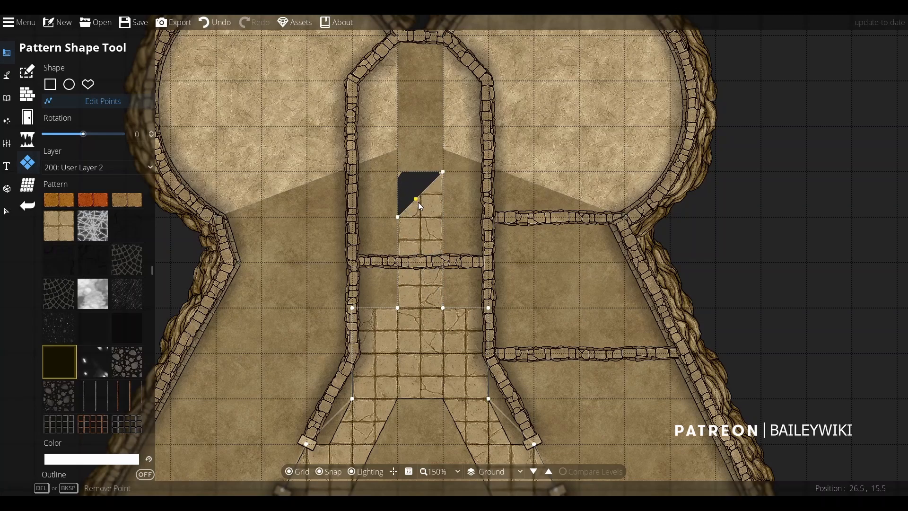
{"action": "left_click_drag", "start_coordinate": [399, 218], "coordinate": [396, 172]}
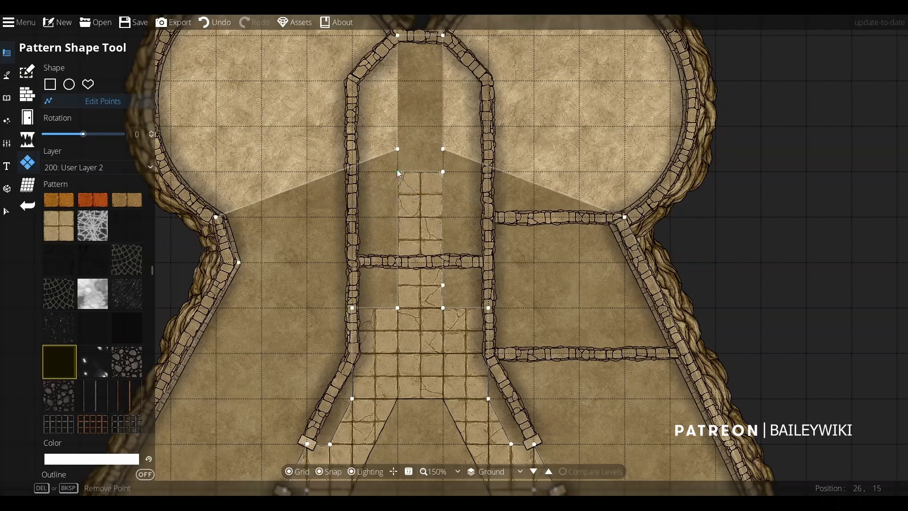
Draw a rectangular beige tile floor about 1 by 3 grid squares at the north end of the central corridor on User Layer 2.
{"action": "scroll", "coordinate": [502, 310], "scroll_direction": "down", "scroll_amount": 3}
{"action": "scroll", "coordinate": [505, 269], "scroll_direction": "up", "scroll_amount": 3}
{"action": "scroll", "coordinate": [585, 251], "scroll_direction": "down", "scroll_amount": 3}
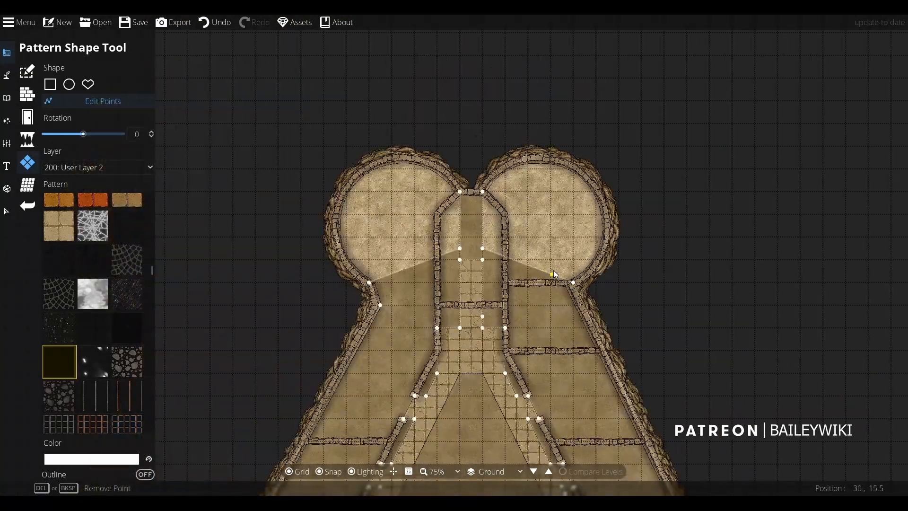
{"action": "scroll", "coordinate": [488, 237], "scroll_direction": "up", "scroll_amount": 5}
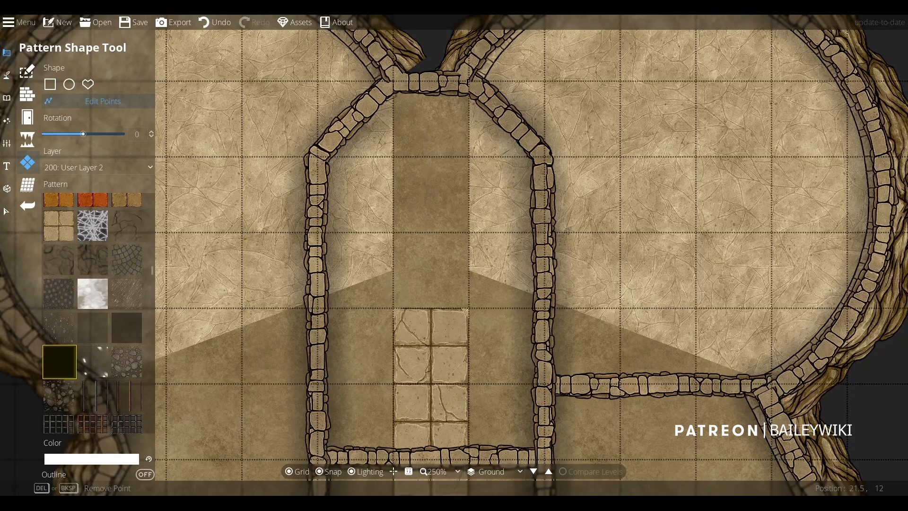
{"action": "key", "text": "Escape"}
{"action": "scroll", "coordinate": [153, 276], "scroll_direction": "up", "scroll_amount": 10}
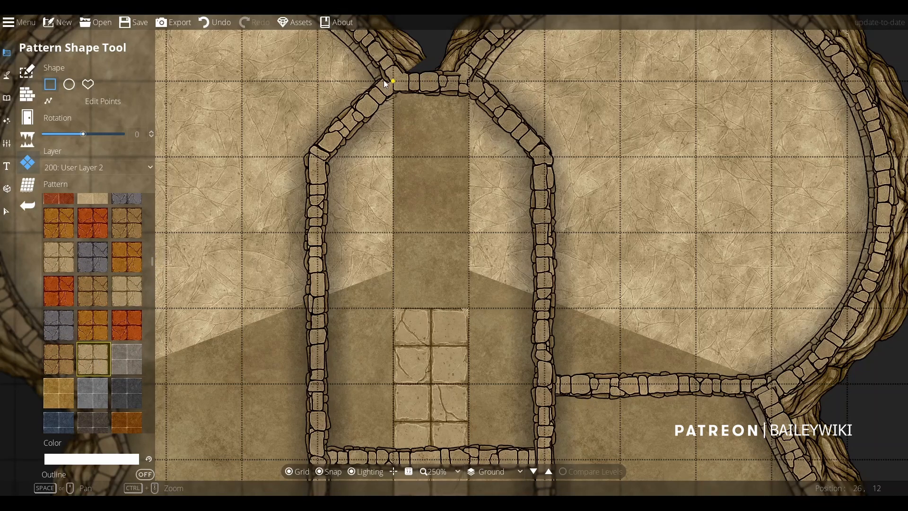
{"action": "left_click_drag", "start_coordinate": [384, 80], "coordinate": [467, 309]}
Edit the new tile strip's points so it fills the whole walled central chamber down to the wide tiled floor.
{"action": "scroll", "coordinate": [676, 290], "scroll_direction": "down", "scroll_amount": 5}
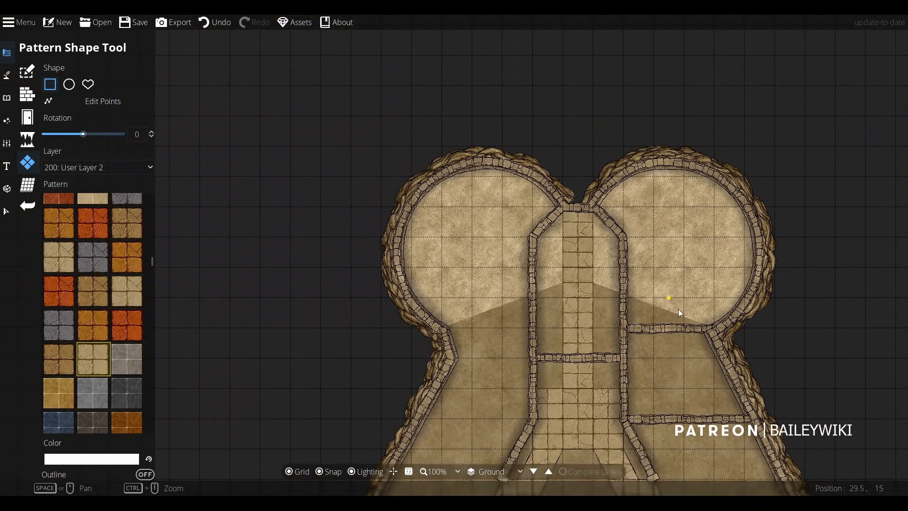
{"action": "left_click_drag", "start_coordinate": [679, 310], "coordinate": [426, 273]}
{"action": "left_click_drag", "start_coordinate": [448, 374], "coordinate": [492, 386]}
{"action": "scroll", "coordinate": [369, 318], "scroll_direction": "up", "scroll_amount": 2}
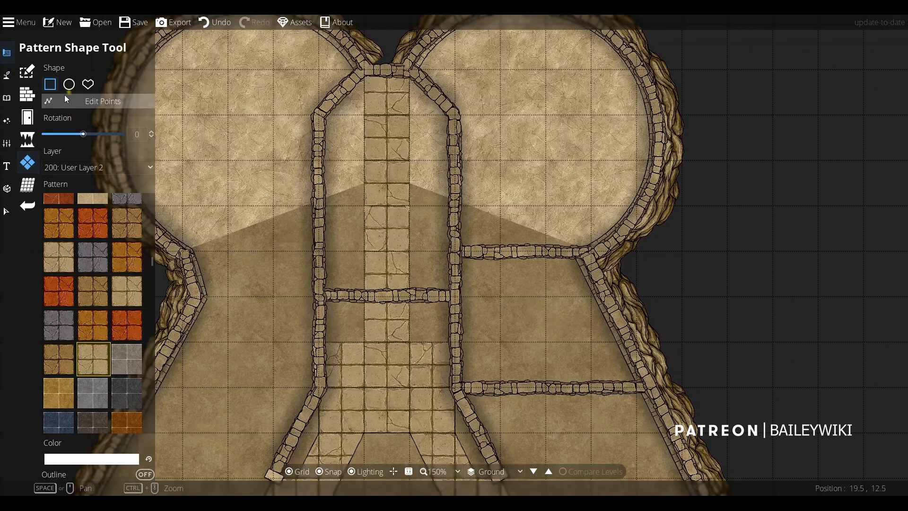
{"action": "left_click", "coordinate": [90, 101]}
{"action": "left_click_drag", "start_coordinate": [386, 126], "coordinate": [320, 127]}
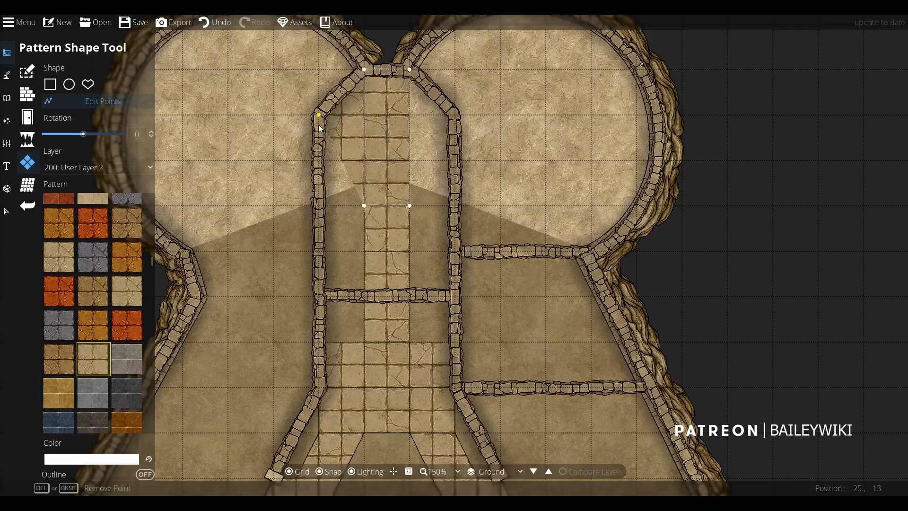
{"action": "left_click_drag", "start_coordinate": [340, 163], "coordinate": [319, 340]}
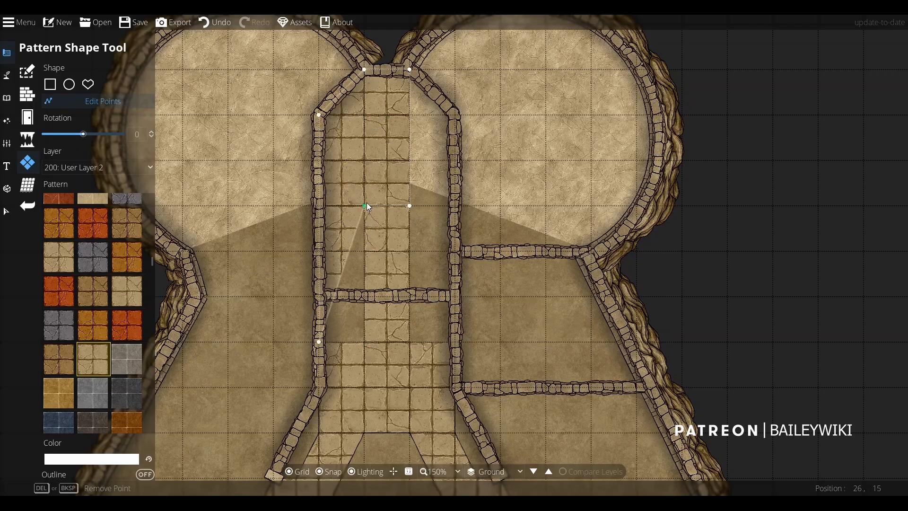
{"action": "left_click_drag", "start_coordinate": [366, 204], "coordinate": [455, 342]}
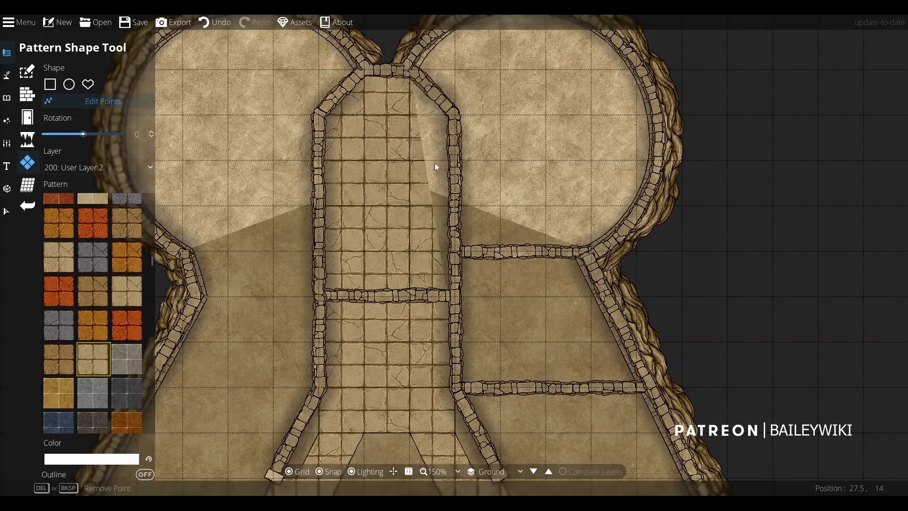
{"action": "left_click_drag", "start_coordinate": [432, 182], "coordinate": [455, 115]}
Change the large floor shape under the side rooms to the beige cobblestone pattern.
{"action": "scroll", "coordinate": [478, 310], "scroll_direction": "down", "scroll_amount": 3}
{"action": "left_click_drag", "start_coordinate": [478, 311], "coordinate": [392, 109]}
{"action": "scroll", "coordinate": [352, 289], "scroll_direction": "up", "scroll_amount": 4}
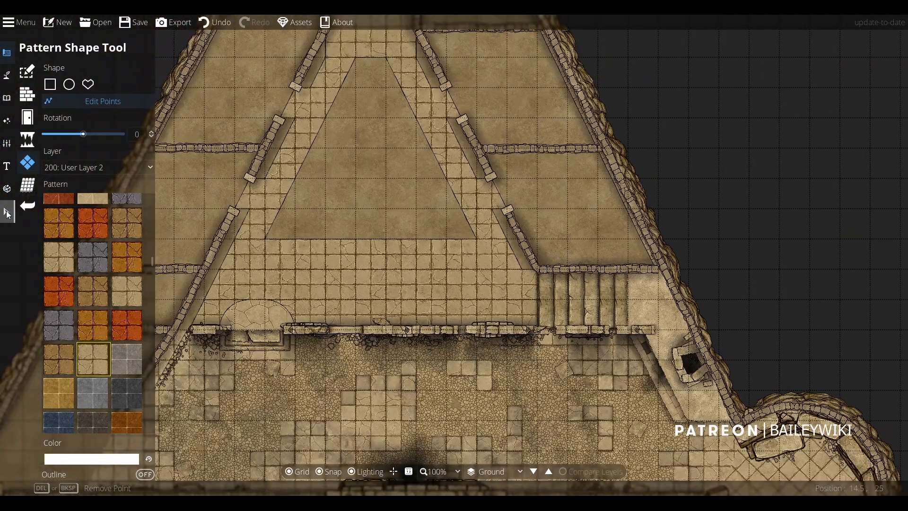
{"action": "left_click", "coordinate": [7, 213]}
{"action": "left_click", "coordinate": [384, 203]}
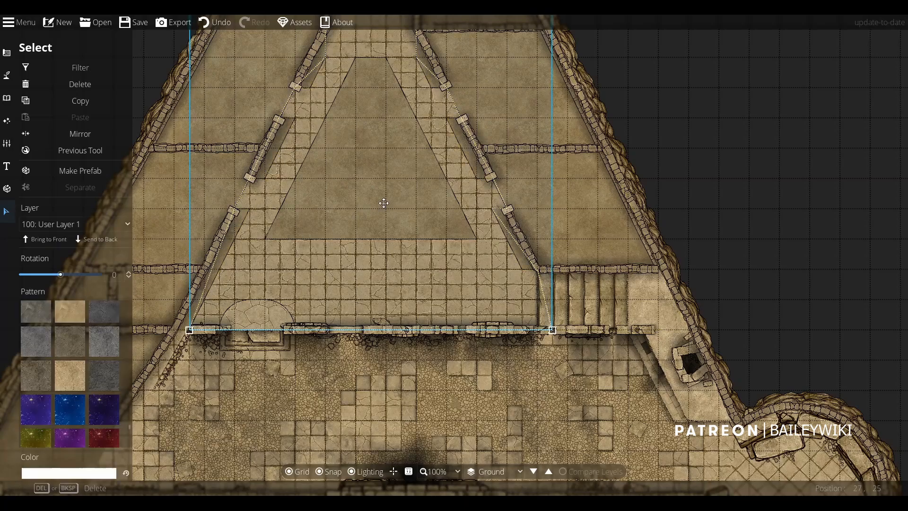
{"action": "left_click_drag", "start_coordinate": [384, 203], "coordinate": [403, 203]}
{"action": "key", "text": "ctrl+z"}
{"action": "left_click", "coordinate": [733, 185]}
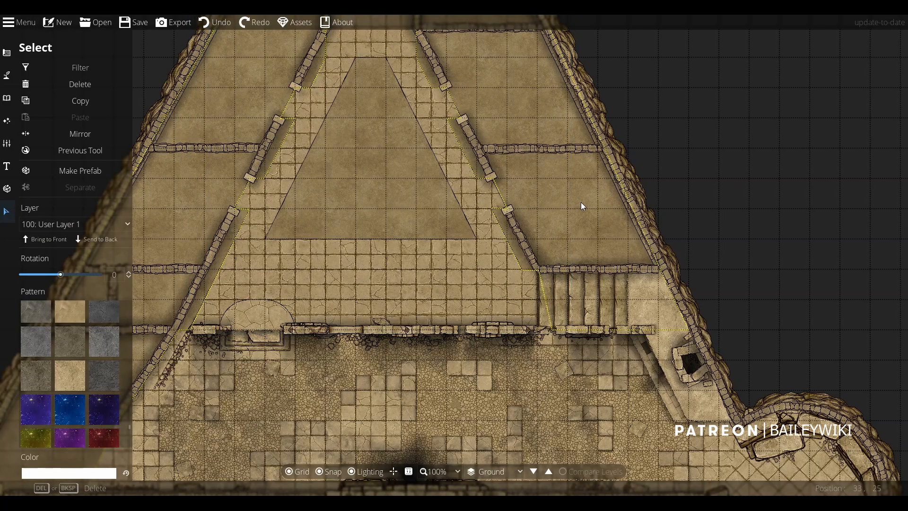
{"action": "left_click", "coordinate": [583, 205]}
{"action": "left_click_drag", "start_coordinate": [130, 426], "coordinate": [128, 384]}
{"action": "left_click", "coordinate": [107, 330]}
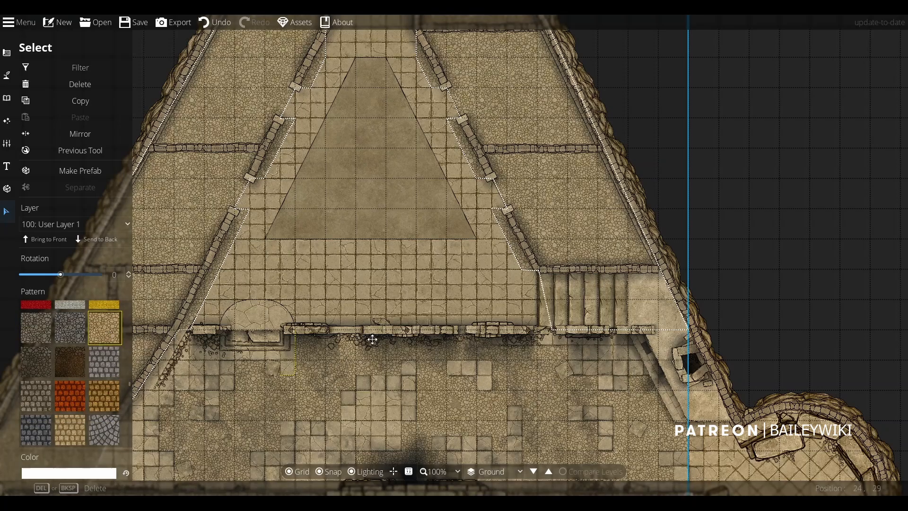
Apply the beige cobblestone pattern to the tapered floor area in the middle of the central hall.
{"action": "left_click", "coordinate": [760, 162]}
{"action": "left_click_drag", "start_coordinate": [390, 175], "coordinate": [451, 235]}
{"action": "left_click", "coordinate": [321, 172]}
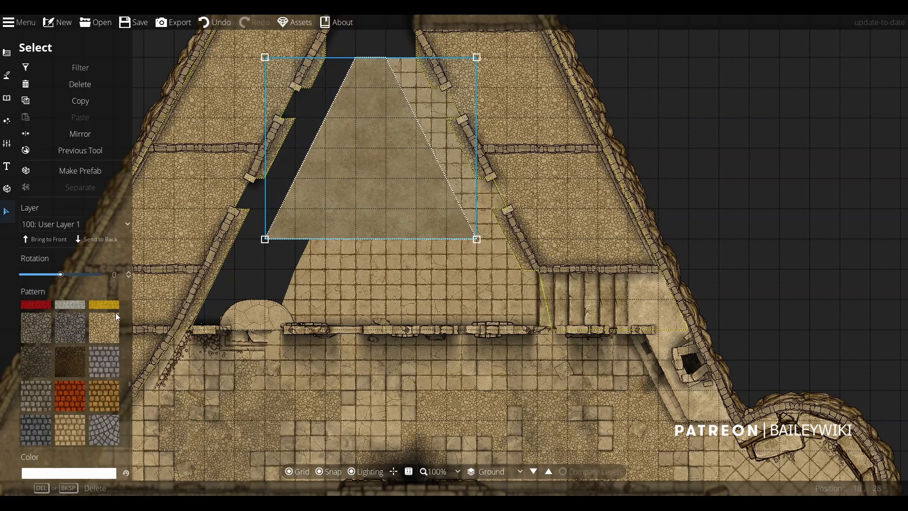
{"action": "left_click", "coordinate": [106, 325]}
{"action": "left_click", "coordinate": [382, 243]}
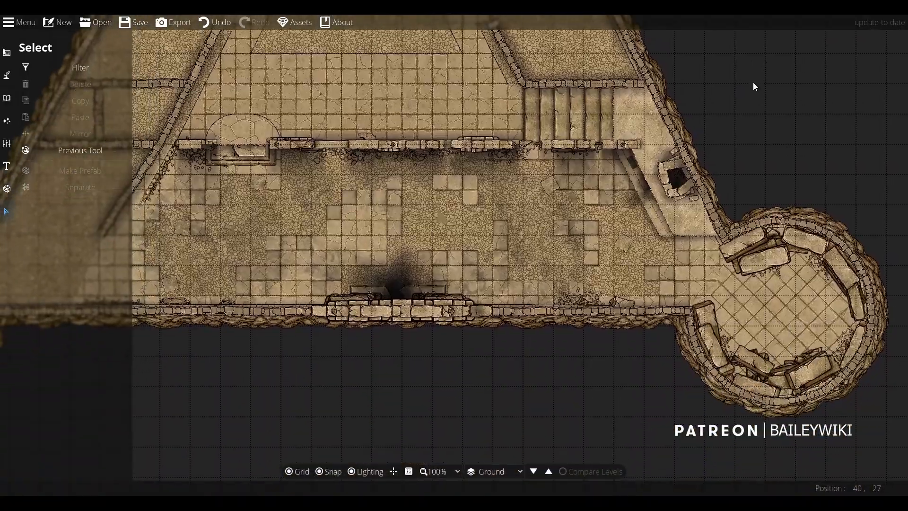
Examine the cobblestone and tile floors across the central hall, side rooms and lower courtyard.
{"action": "left_click_drag", "start_coordinate": [733, 109], "coordinate": [728, 215]}
{"action": "left_click_drag", "start_coordinate": [657, 72], "coordinate": [635, 183]}
{"action": "scroll", "coordinate": [631, 249], "scroll_direction": "up", "scroll_amount": 1}
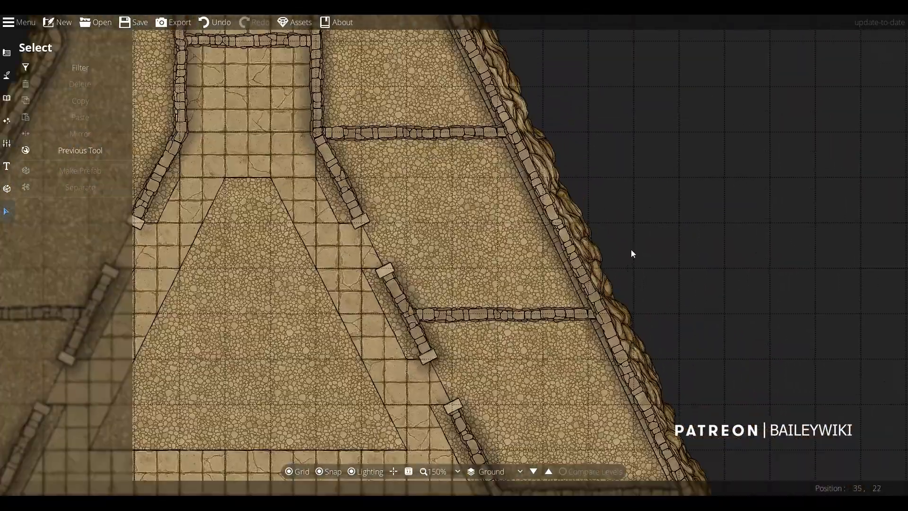
{"action": "scroll", "coordinate": [590, 246], "scroll_direction": "down", "scroll_amount": 1}
{"action": "left_click_drag", "start_coordinate": [350, 299], "coordinate": [586, 375]}
{"action": "scroll", "coordinate": [364, 305], "scroll_direction": "up", "scroll_amount": 2}
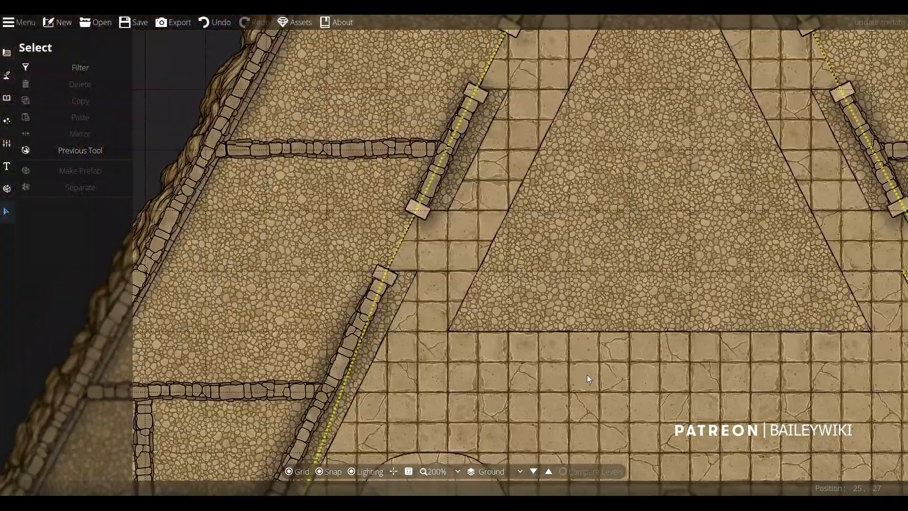
{"action": "scroll", "coordinate": [419, 304], "scroll_direction": "down", "scroll_amount": 3}
{"action": "left_click_drag", "start_coordinate": [433, 341], "coordinate": [300, 287]}
{"action": "scroll", "coordinate": [301, 286], "scroll_direction": "up", "scroll_amount": 2}
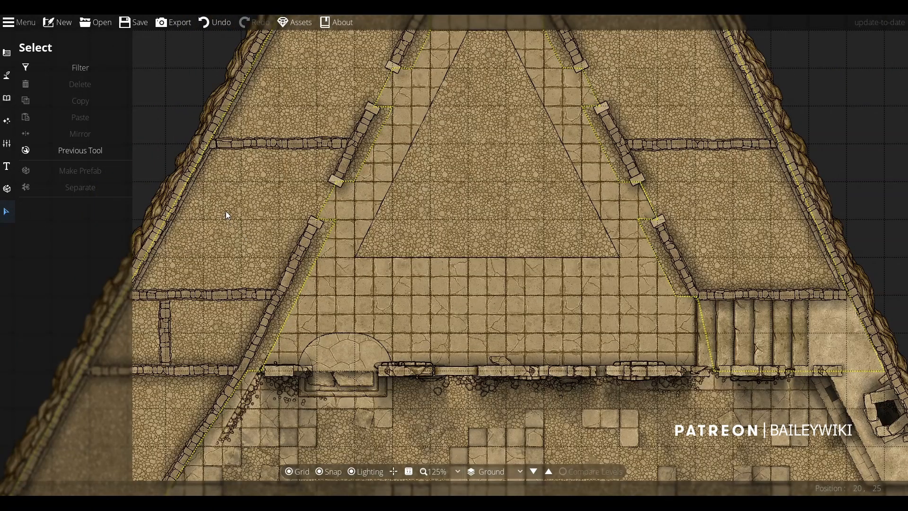
{"action": "left_click_drag", "start_coordinate": [225, 211], "coordinate": [288, 260]}
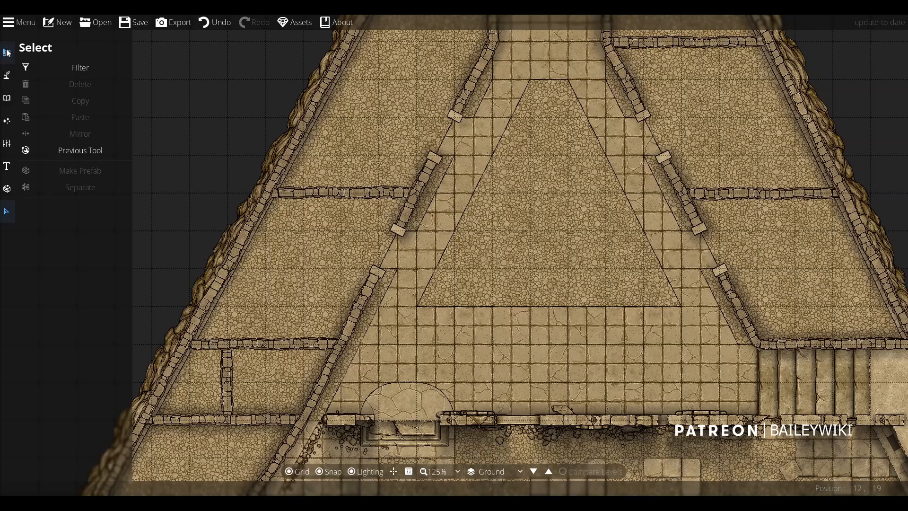
Try to fill the slanted room west of the hall with a custom-shaped beige cracked stone floor on User Layer 2.
{"action": "left_click", "coordinate": [79, 151]}
{"action": "left_click_drag", "start_coordinate": [152, 262], "coordinate": [149, 335]}
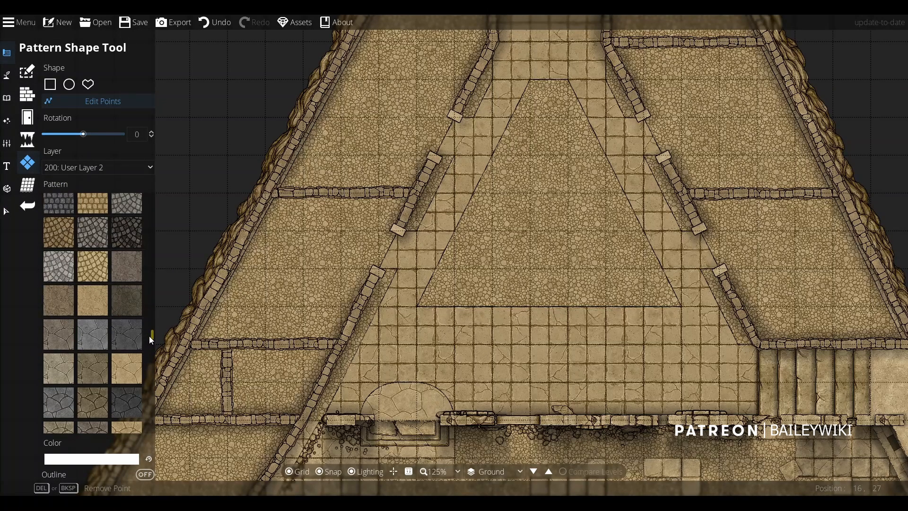
{"action": "left_click", "coordinate": [88, 84]}
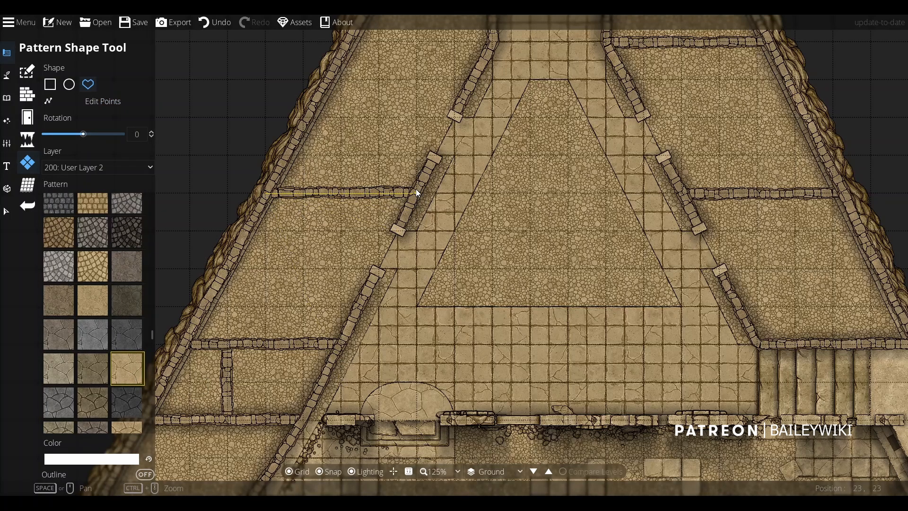
{"action": "left_click", "coordinate": [268, 192]}
{"action": "key", "text": "ctrl+z"}
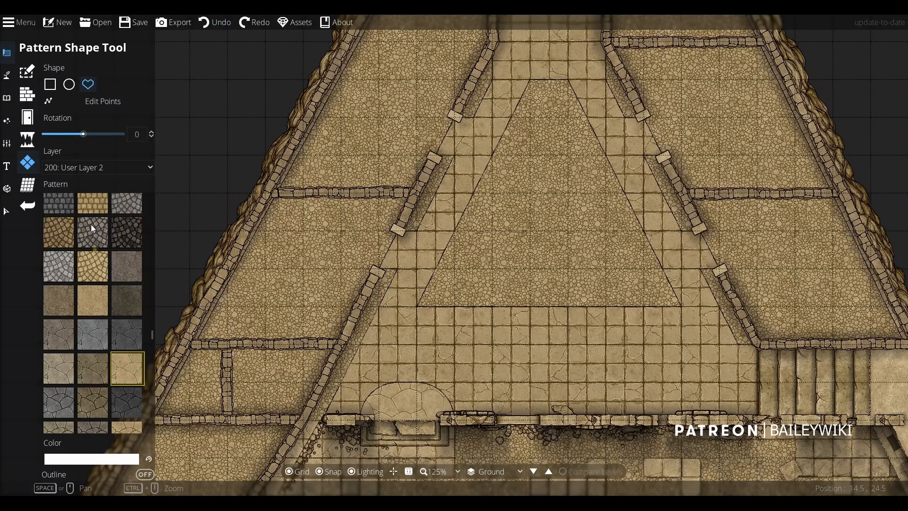
Draw a custom-shaped light beige irregular stone floor on User Layer 1, filling the slanted room west of the hall.
{"action": "left_click", "coordinate": [89, 168]}
{"action": "left_click", "coordinate": [78, 270]}
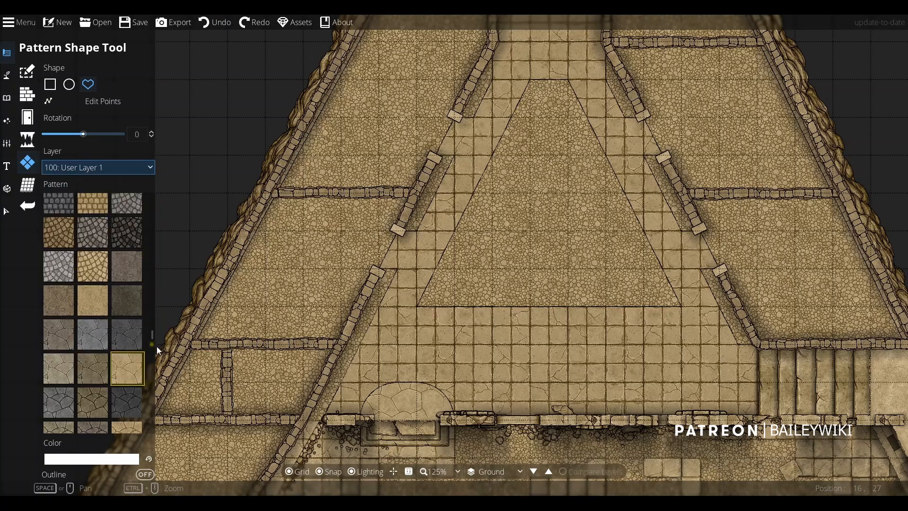
{"action": "scroll", "coordinate": [152, 339], "scroll_direction": "down", "scroll_amount": 5}
{"action": "left_click", "coordinate": [59, 257]}
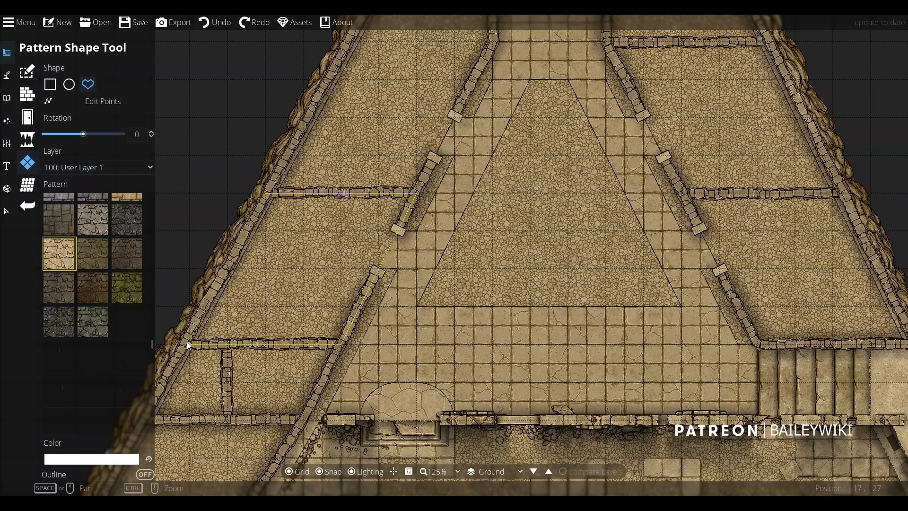
{"action": "left_click", "coordinate": [272, 193]}
{"action": "scroll", "coordinate": [434, 273], "scroll_direction": "up", "scroll_amount": 1, "text": "ctrl"}
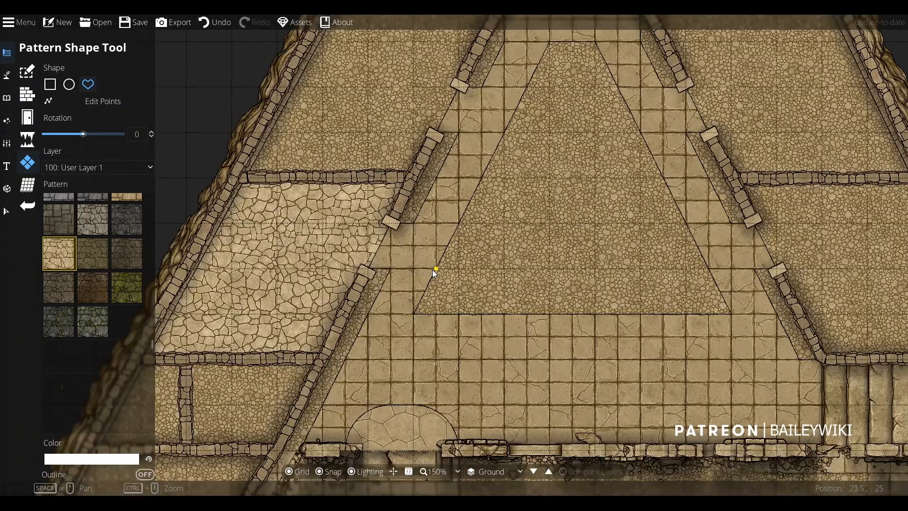
Undo the accidental shift of the large cobblestone floor and the light beige stone floor in the west room.
{"action": "key", "text": "v"}
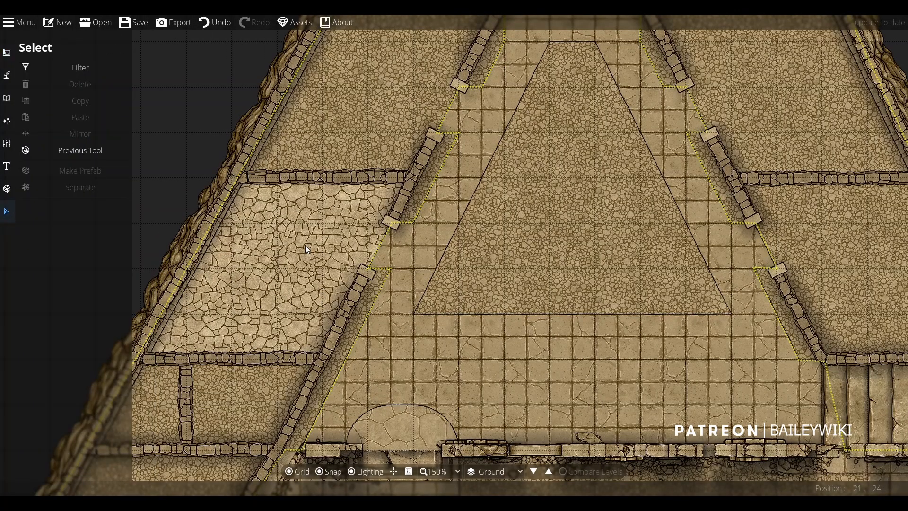
{"action": "left_click", "coordinate": [269, 281]}
{"action": "right_click", "coordinate": [268, 281]}
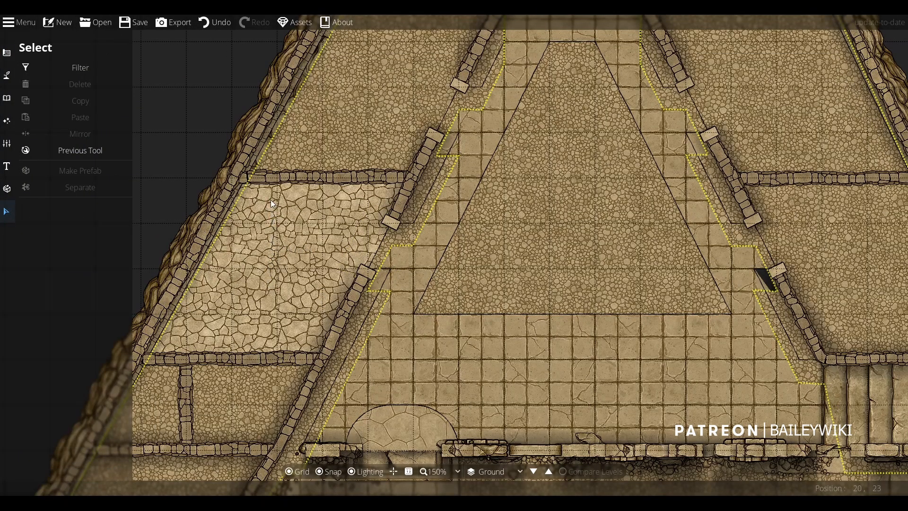
{"action": "scroll", "coordinate": [397, 296], "scroll_direction": "down", "scroll_amount": 2}
{"action": "key", "text": "ctrl+z"}
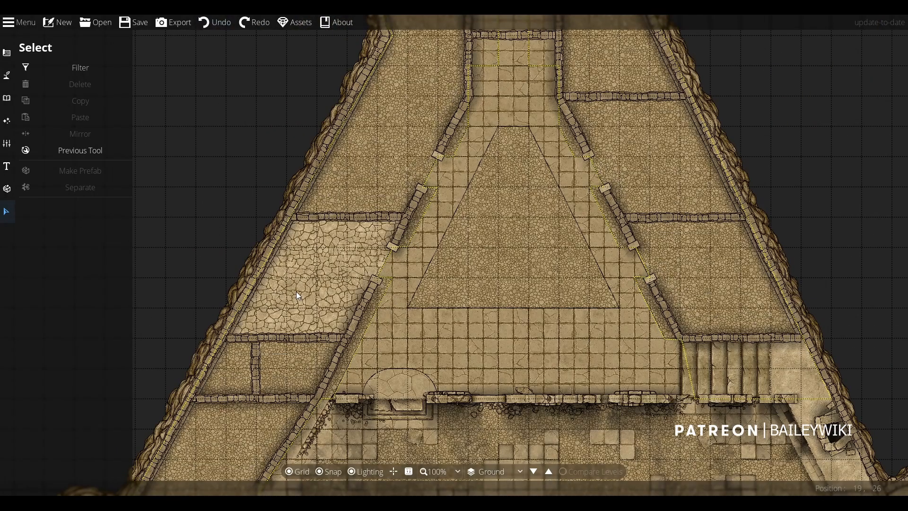
{"action": "key", "text": "ctrl+z"}
Fill the slanted room west of the hall with a custom-shaped dark brown irregular stone floor on User Layer 1.
{"action": "left_click", "coordinate": [7, 53]}
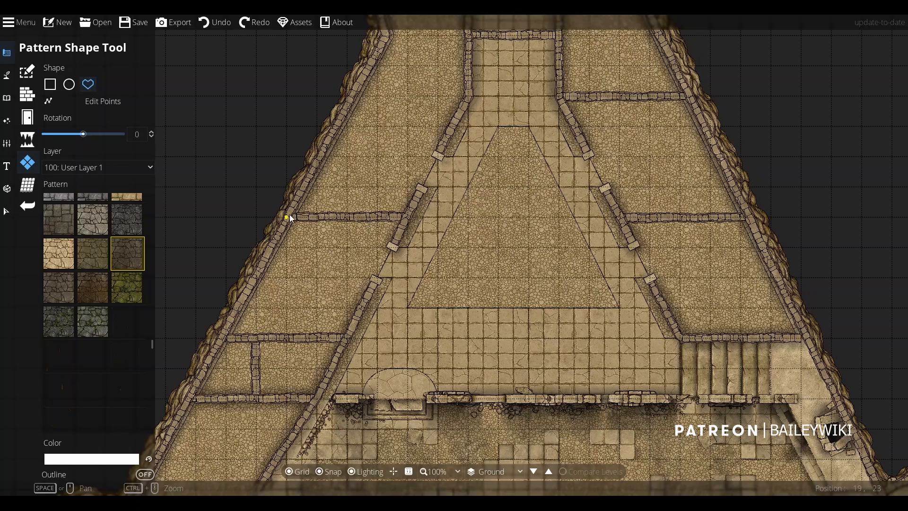
{"action": "left_click", "coordinate": [407, 217]}
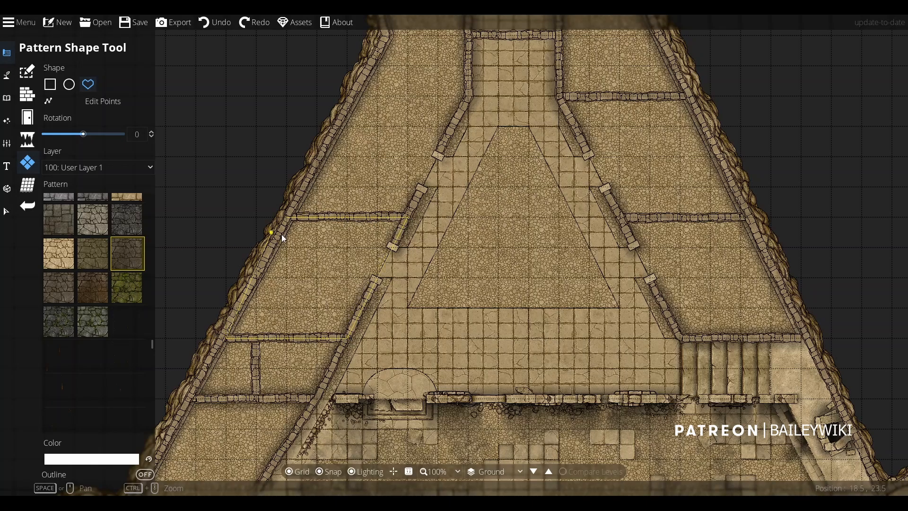
{"action": "left_click", "coordinate": [285, 218]}
{"action": "scroll", "coordinate": [336, 286], "scroll_direction": "up", "scroll_amount": 2}
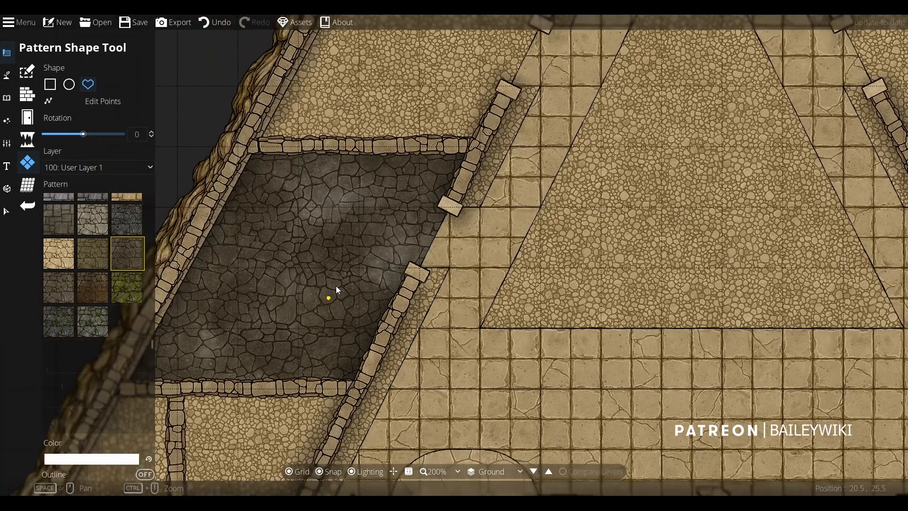
Select the dark brown floor in the slanted west room, try other stone patterns, and change it to the light beige irregular stone.
{"action": "left_click", "coordinate": [7, 213]}
{"action": "left_click_drag", "start_coordinate": [289, 234], "coordinate": [404, 284]}
{"action": "right_click", "coordinate": [404, 283]}
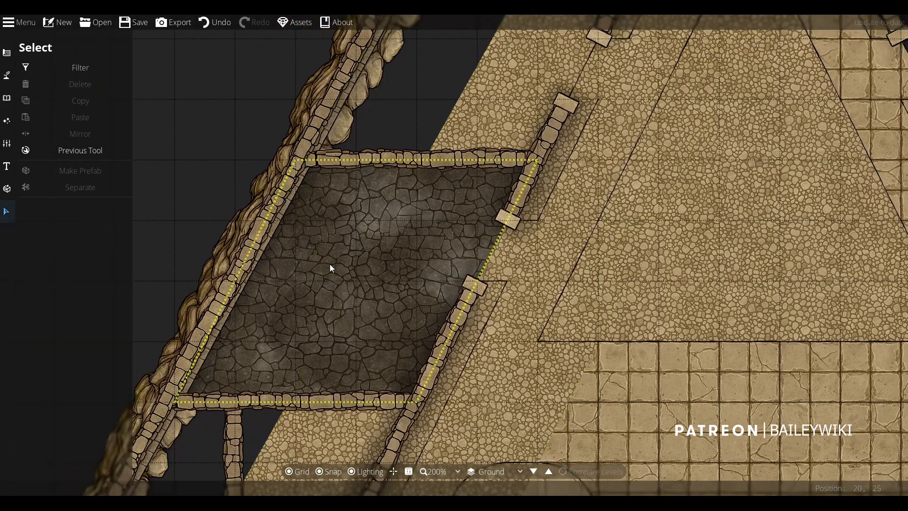
{"action": "left_click", "coordinate": [330, 264]}
{"action": "scroll", "coordinate": [98, 369], "scroll_direction": "down", "scroll_amount": 5}
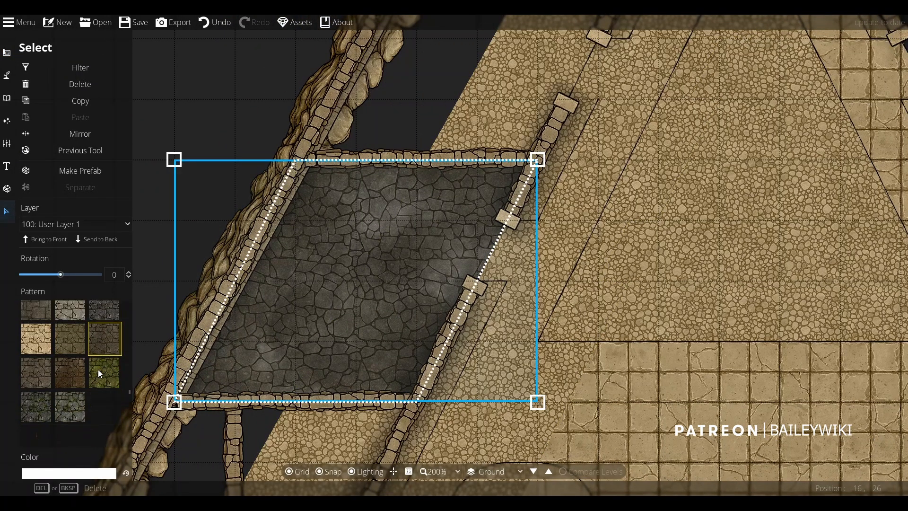
{"action": "left_click", "coordinate": [70, 369]}
{"action": "left_click", "coordinate": [38, 407]}
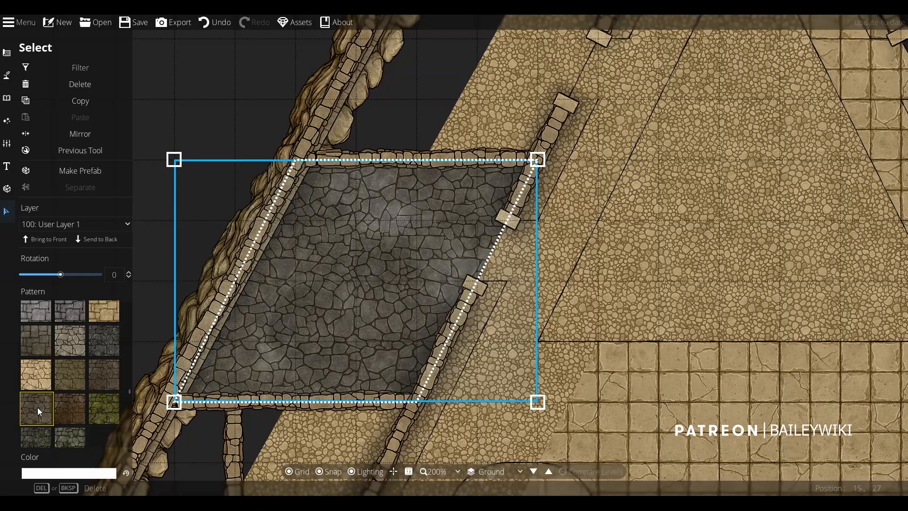
{"action": "left_click", "coordinate": [75, 344]}
{"action": "left_click", "coordinate": [93, 345]}
{"action": "left_click", "coordinate": [60, 371]}
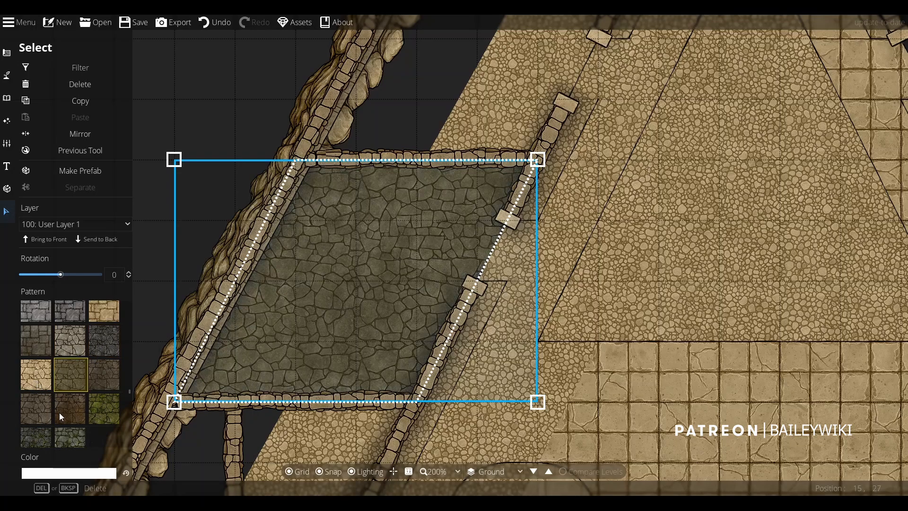
{"action": "left_click", "coordinate": [71, 442]}
{"action": "left_click", "coordinate": [40, 385]}
Tint the slanted west room's stone floor grey with hex 919191 and copy that colour code.
{"action": "left_click", "coordinate": [69, 473]}
{"action": "left_click", "coordinate": [39, 299]}
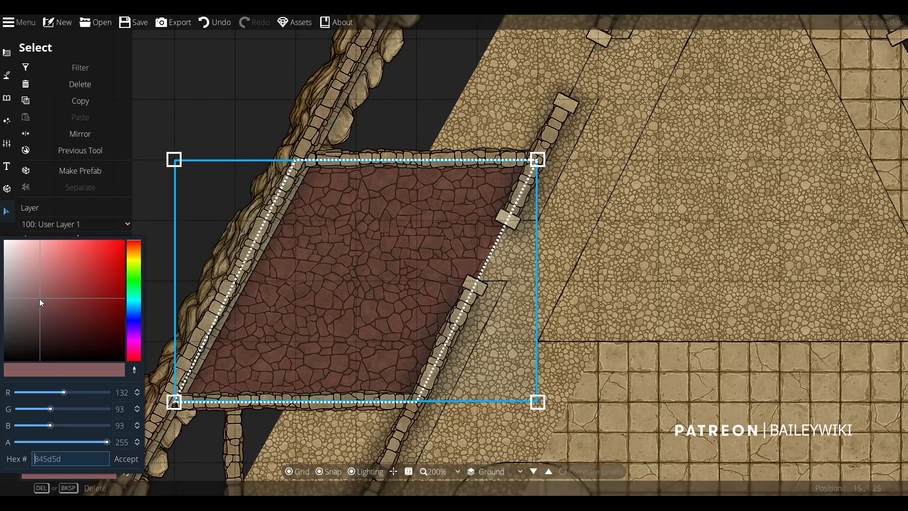
{"action": "left_click", "coordinate": [15, 291]}
{"action": "mouse_move", "coordinate": [16, 291]}
{"action": "left_mouse_down"}
{"action": "mouse_move", "coordinate": [4, 327]}
{"action": "mouse_move", "coordinate": [3, 280]}
{"action": "mouse_move", "coordinate": [1, 296]}
{"action": "left_mouse_up"}
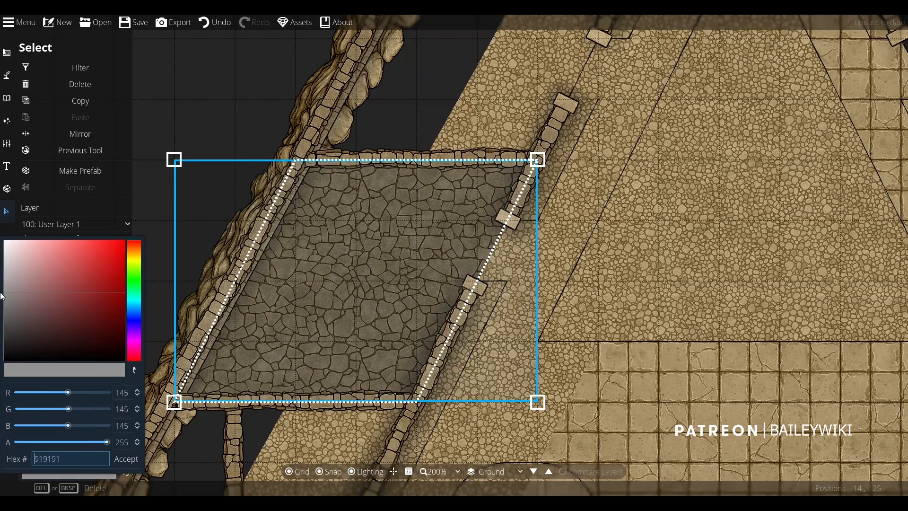
{"action": "key", "text": "ctrl+c"}
{"action": "left_click", "coordinate": [126, 459]}
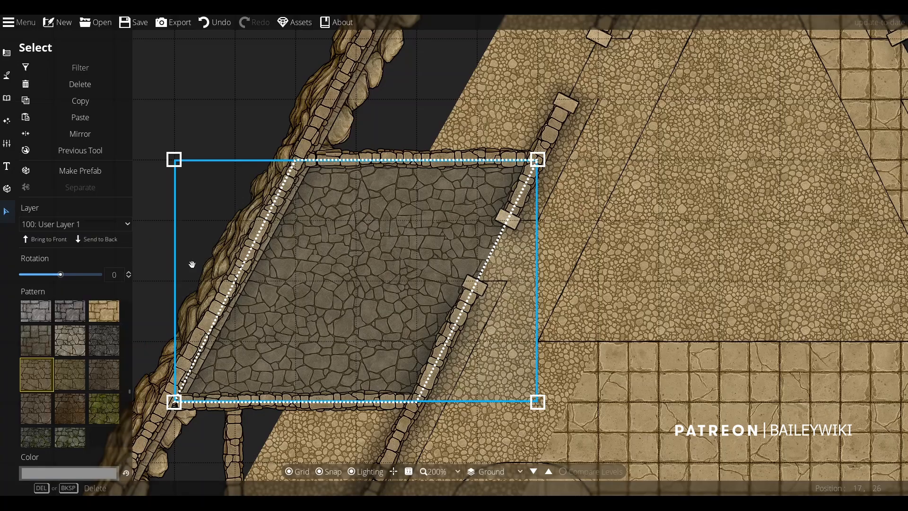
Set the Pattern Shape Tool's colour to the copied grey 919191.
{"action": "right_click", "coordinate": [192, 264]}
{"action": "left_click_drag", "start_coordinate": [486, 101], "coordinate": [365, 94]}
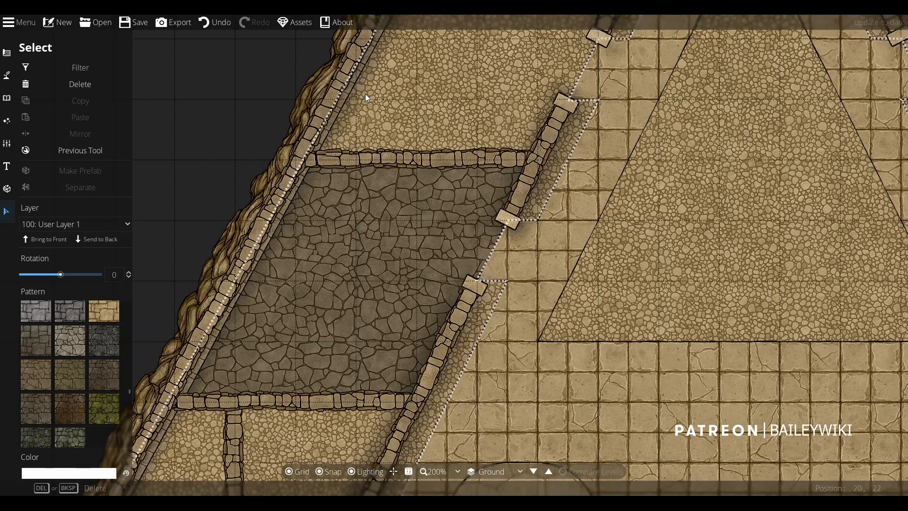
{"action": "right_click", "coordinate": [228, 194]}
{"action": "scroll", "coordinate": [195, 139], "scroll_direction": "down", "scroll_amount": 4}
{"action": "left_click", "coordinate": [7, 53]}
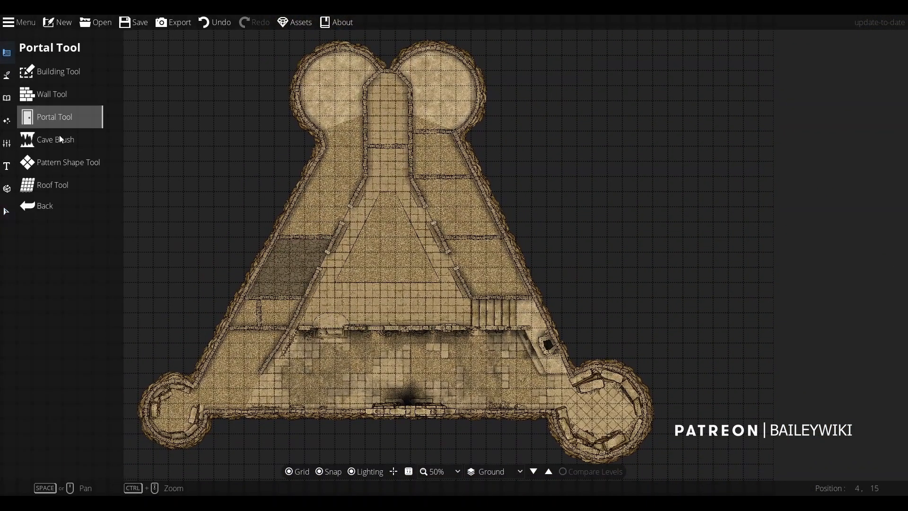
{"action": "left_click", "coordinate": [65, 162]}
{"action": "left_click", "coordinate": [104, 458]}
{"action": "key", "text": "ctrl+v"}
{"action": "left_click", "coordinate": [122, 449]}
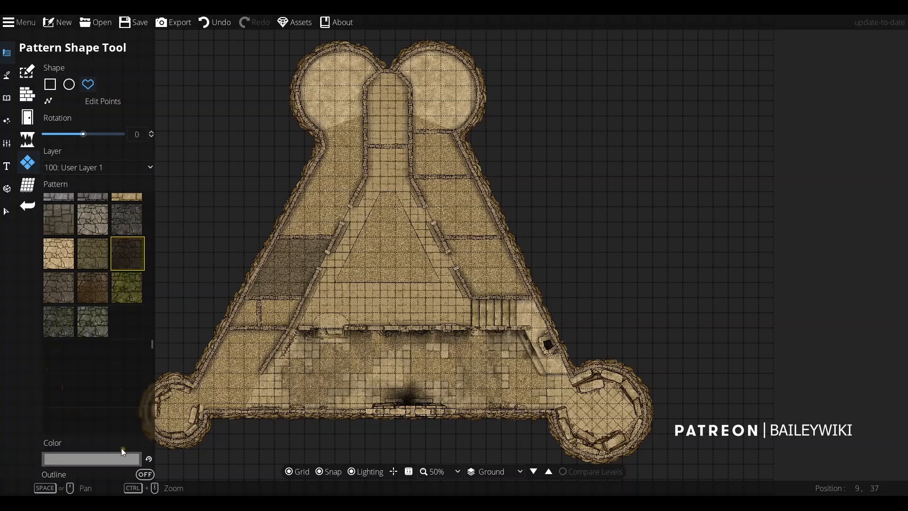
Extend the tinted west floor south over the two small adjoining rooms by moving its lower corner points.
{"action": "scroll", "coordinate": [195, 234], "scroll_direction": "up", "scroll_amount": 3}
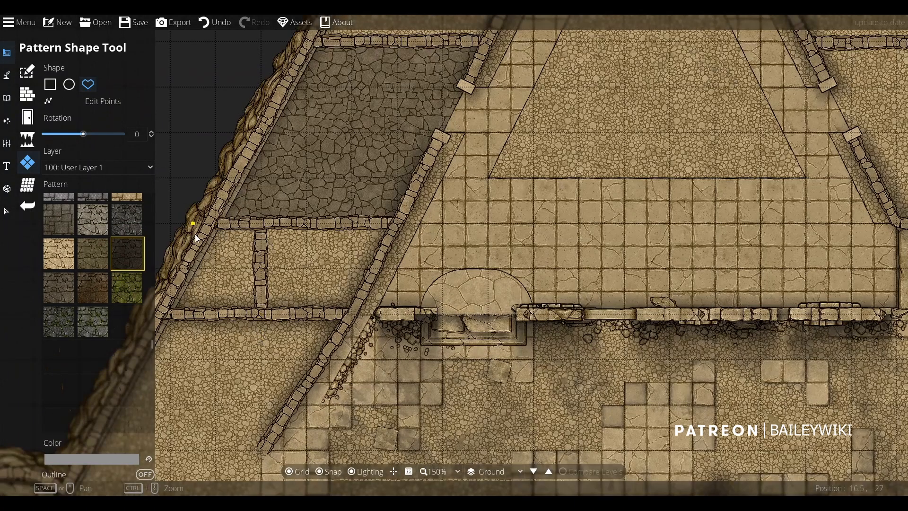
{"action": "left_click", "coordinate": [104, 101]}
{"action": "left_click_drag", "start_coordinate": [246, 223], "coordinate": [170, 313]}
{"action": "left_click_drag", "start_coordinate": [292, 265], "coordinate": [351, 312]}
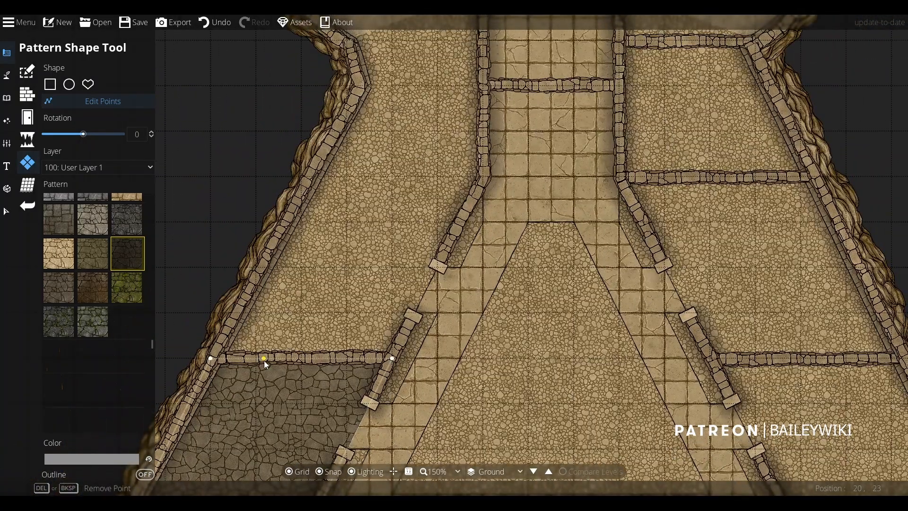
Reshape the upper end of the tinted west floor to fill the long room up to the northwest circular tower.
{"action": "left_click_drag", "start_coordinate": [267, 366], "coordinate": [362, 92]}
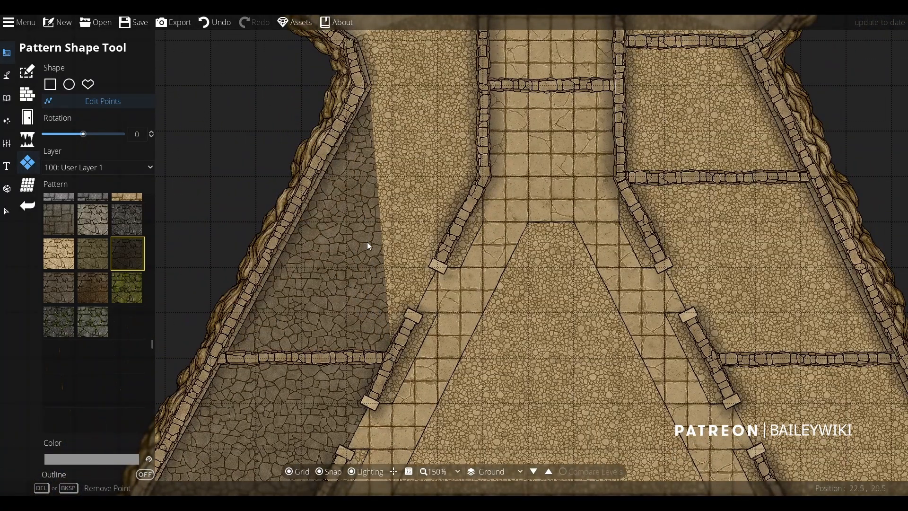
{"action": "left_click_drag", "start_coordinate": [369, 246], "coordinate": [485, 152]}
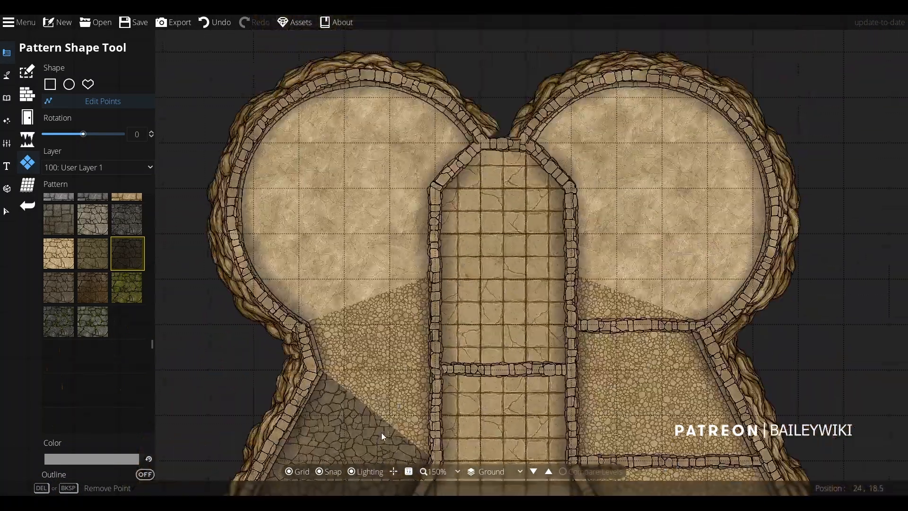
{"action": "left_click_drag", "start_coordinate": [381, 426], "coordinate": [483, 416]}
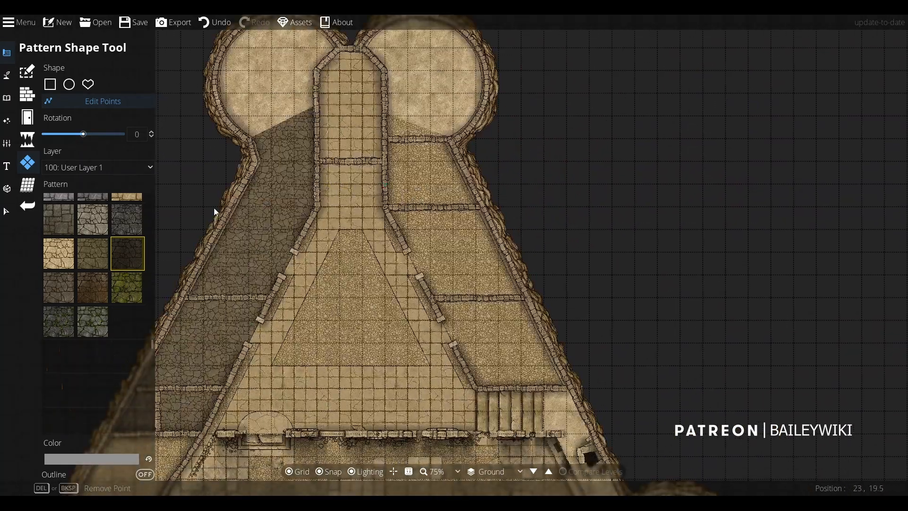
Draw a custom-shaped dark brown irregular stone floor on User Layer 1, covering the three rooms east of the hall.
{"action": "left_click", "coordinate": [88, 84]}
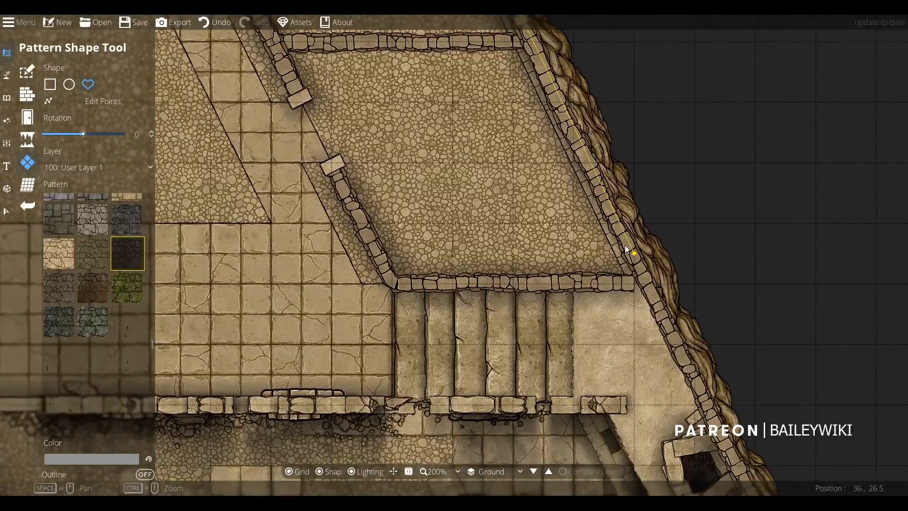
{"action": "left_click", "coordinate": [648, 287]}
{"action": "left_click", "coordinate": [398, 284]}
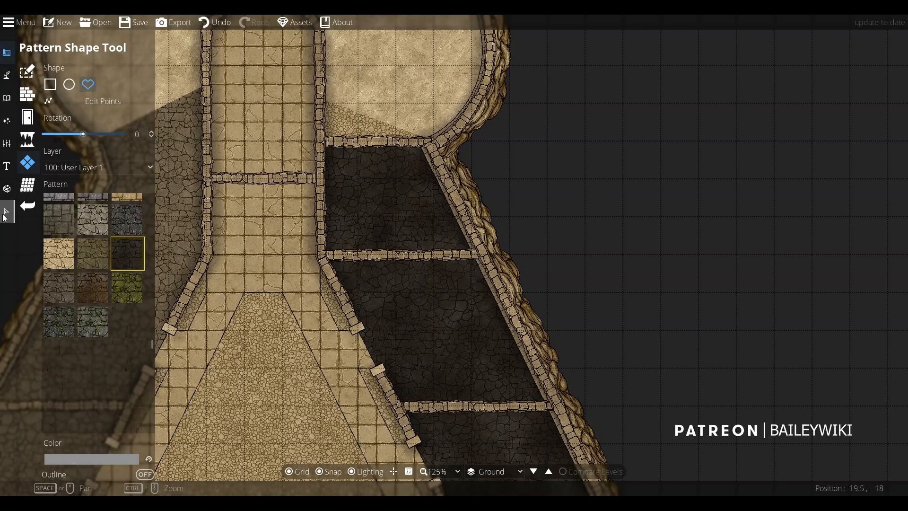
Match the east rooms' floor to the west floor with the light beige irregular stone pattern and a 919191 tint.
{"action": "left_click", "coordinate": [6, 213]}
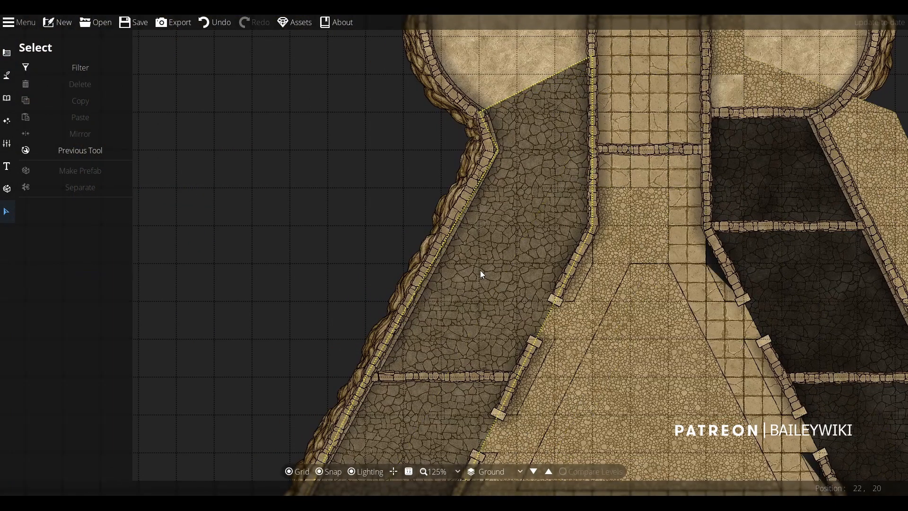
{"action": "left_click", "coordinate": [480, 274]}
{"action": "left_click", "coordinate": [83, 470]}
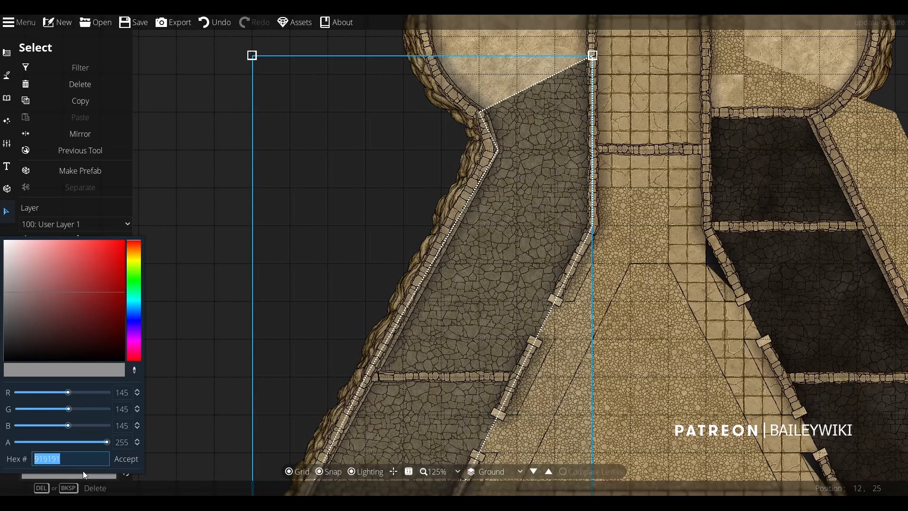
{"action": "left_click", "coordinate": [123, 460]}
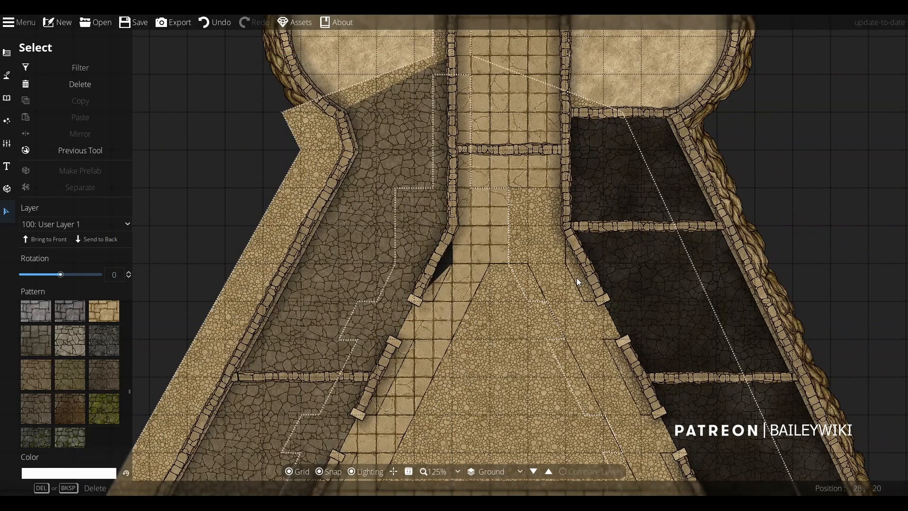
{"action": "left_click", "coordinate": [713, 252]}
{"action": "left_click", "coordinate": [84, 473]}
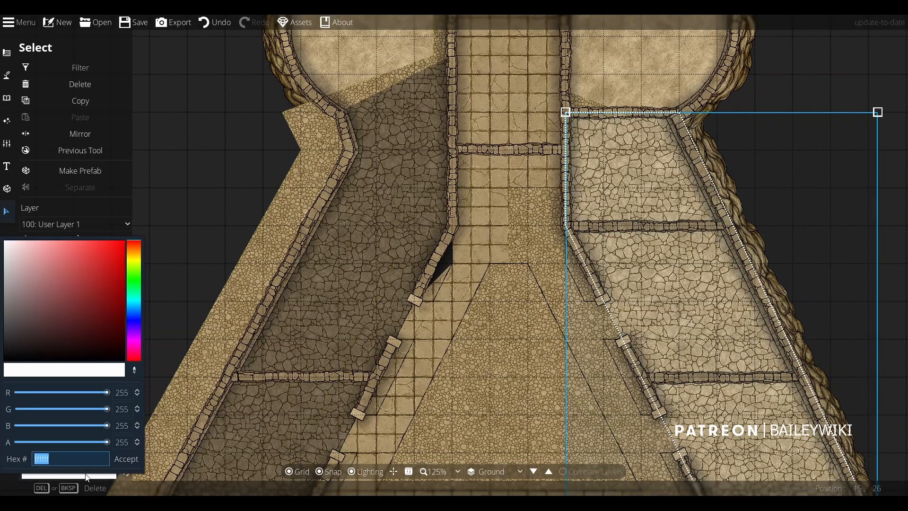
{"action": "type", "text": "919191"}
{"action": "left_click", "coordinate": [127, 460]}
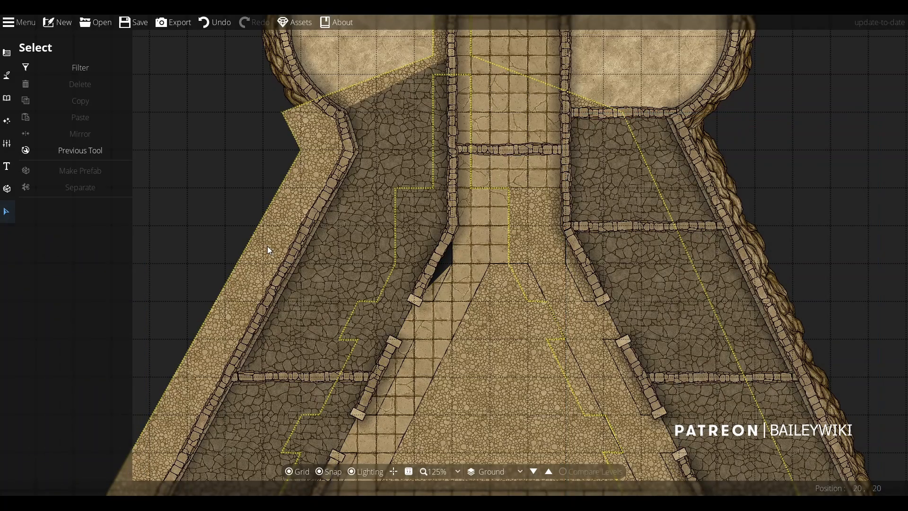
Reshape the cobblestone floor's edge in the northeast circular tower so the sandy floor reaches the dividing wall.
{"action": "scroll", "coordinate": [807, 161], "scroll_direction": "down", "scroll_amount": 2}
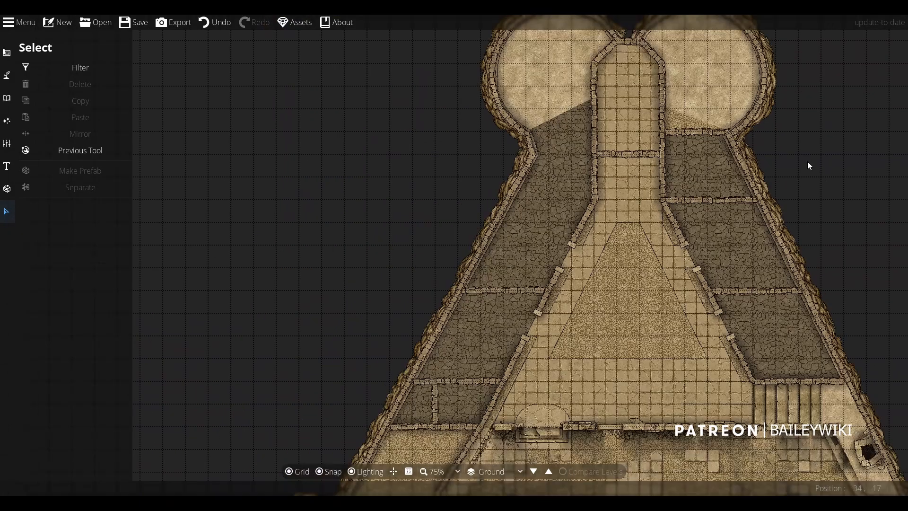
{"action": "left_click_drag", "start_coordinate": [807, 161], "coordinate": [513, 321]}
{"action": "scroll", "coordinate": [489, 313], "scroll_direction": "up", "scroll_amount": 3}
{"action": "scroll", "coordinate": [316, 341], "scroll_direction": "down", "scroll_amount": 3}
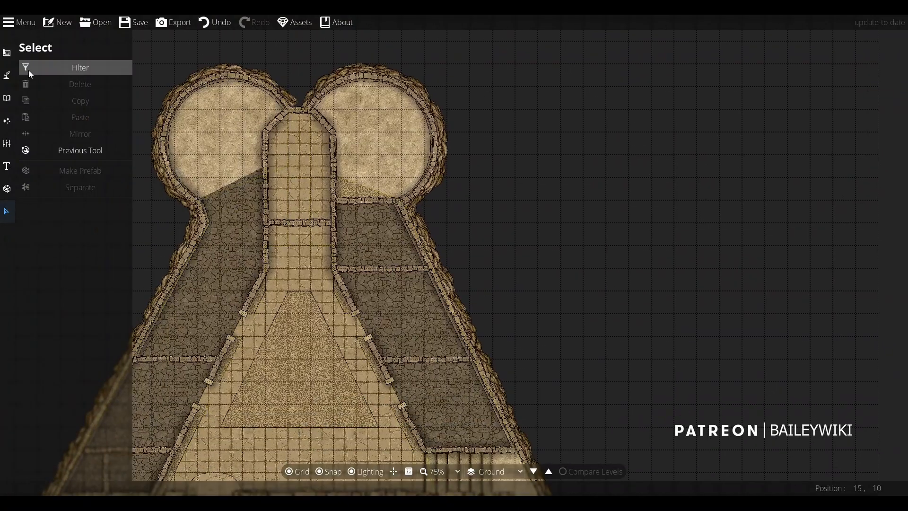
{"action": "left_click", "coordinate": [7, 53]}
{"action": "scroll", "coordinate": [286, 168], "scroll_direction": "up", "scroll_amount": 4}
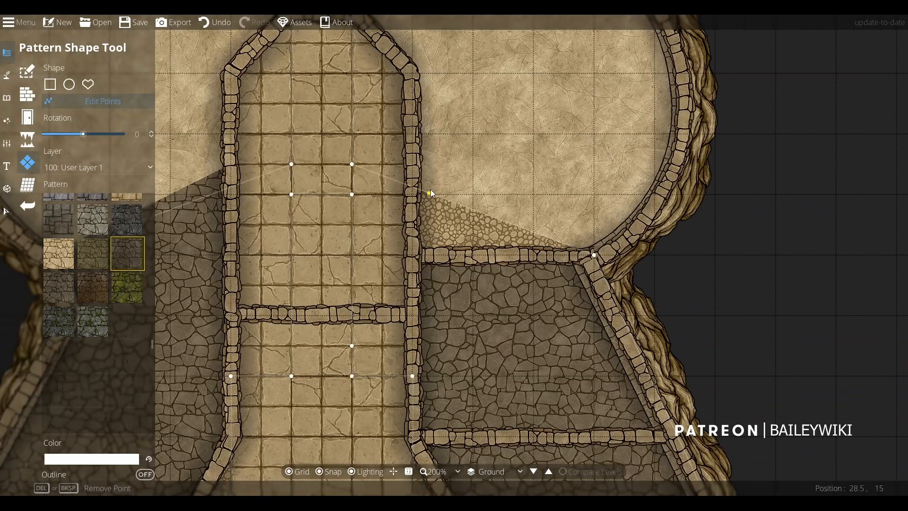
{"action": "scroll", "coordinate": [494, 280], "scroll_direction": "down", "scroll_amount": 3}
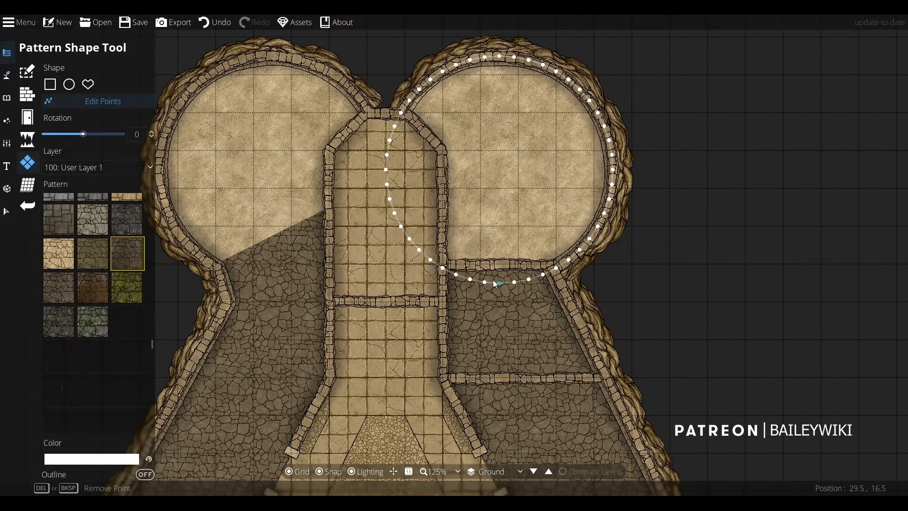
Place open stone-framed doorways in the walls north and south of the northernmost east room.
{"action": "scroll", "coordinate": [480, 388], "scroll_direction": "down", "scroll_amount": 2}
{"action": "left_click_drag", "start_coordinate": [449, 402], "coordinate": [319, 168]}
{"action": "left_click_drag", "start_coordinate": [272, 279], "coordinate": [435, 243]}
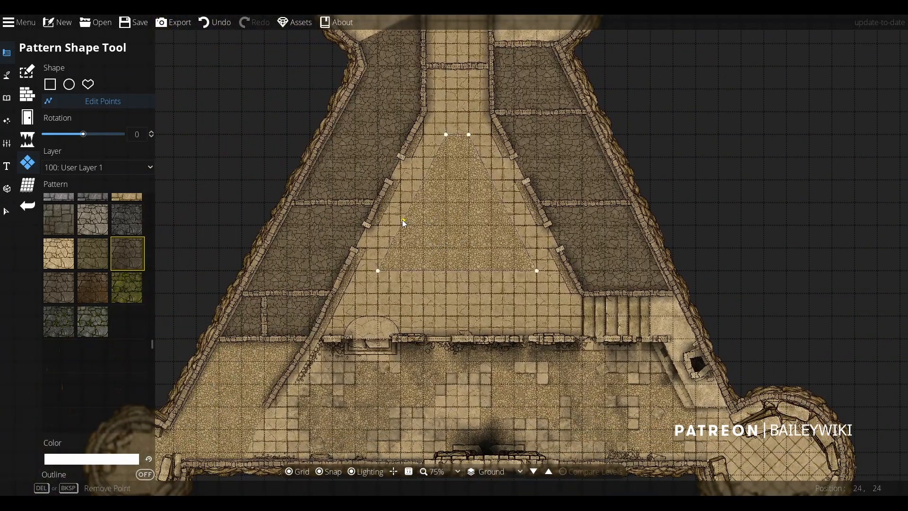
{"action": "scroll", "coordinate": [378, 208], "scroll_direction": "up", "scroll_amount": 2}
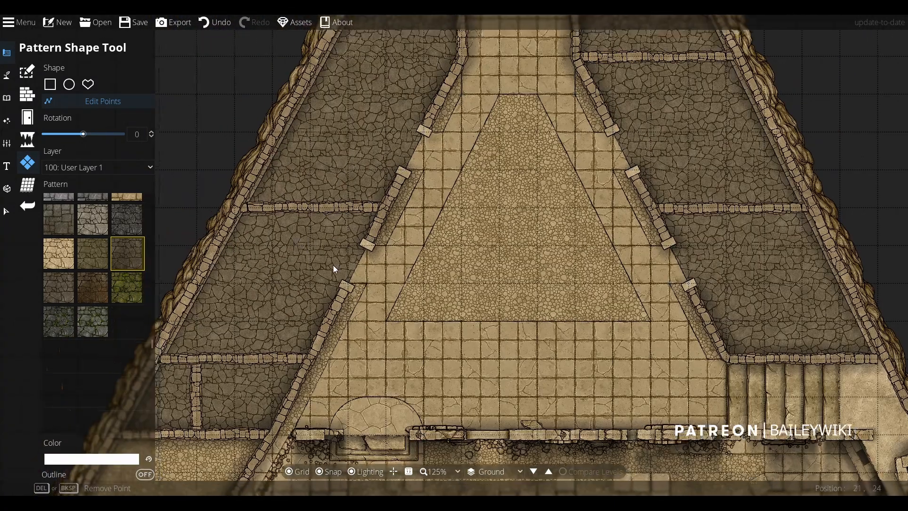
{"action": "left_click_drag", "start_coordinate": [490, 310], "coordinate": [477, 289]}
{"action": "left_click_drag", "start_coordinate": [439, 142], "coordinate": [288, 340]}
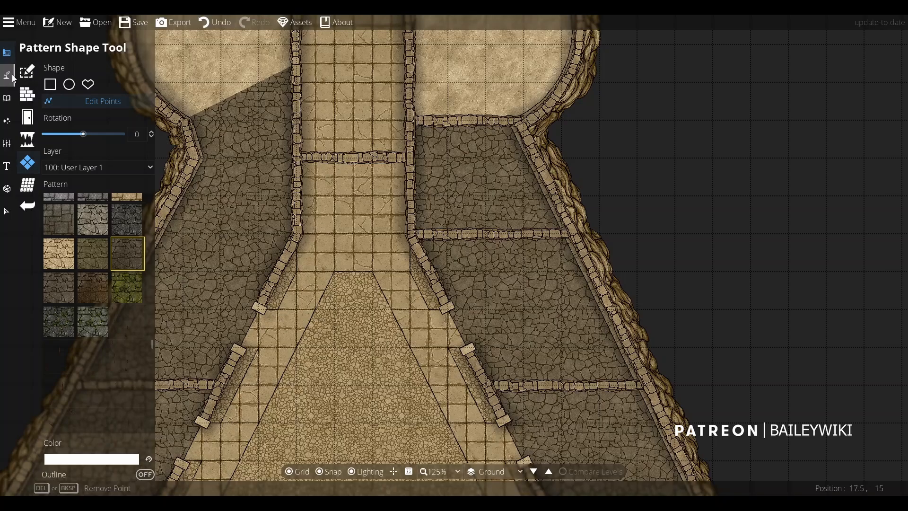
{"action": "left_click", "coordinate": [33, 121]}
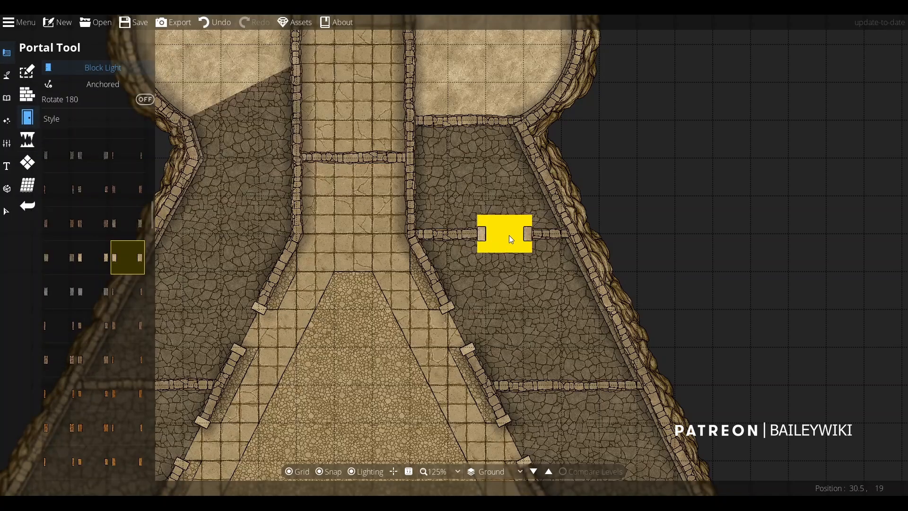
{"action": "left_click", "coordinate": [467, 237]}
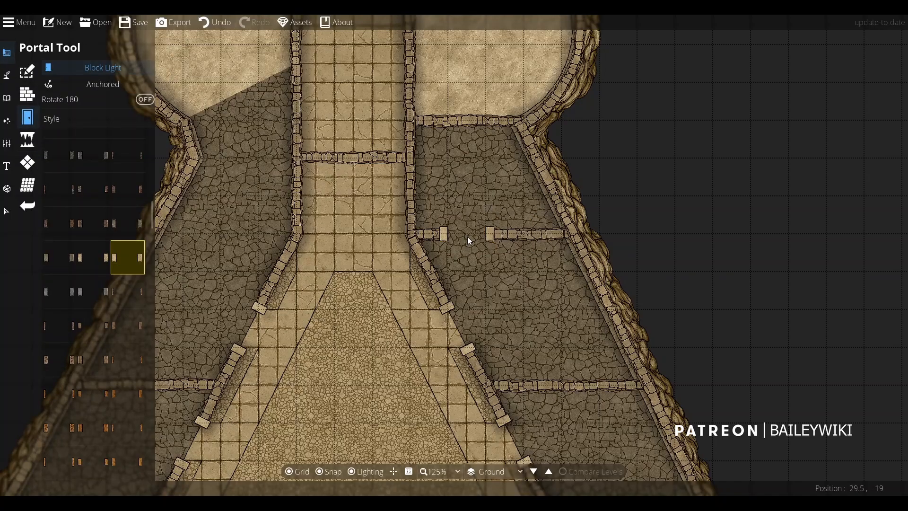
{"action": "left_click", "coordinate": [463, 118]}
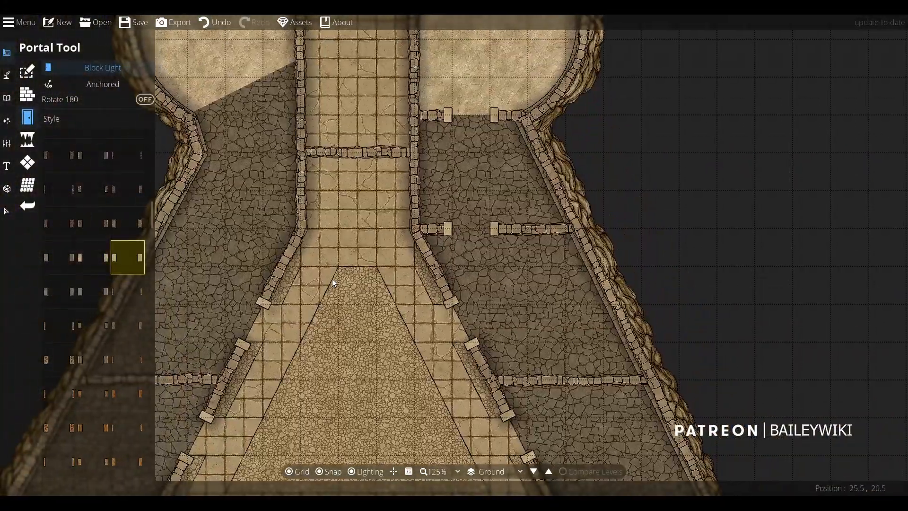
Draw a stone wall across the northern west room in line with the hall's cross wall, and place an open stone-framed doorway in it.
{"action": "left_click_drag", "start_coordinate": [332, 279], "coordinate": [517, 300]}
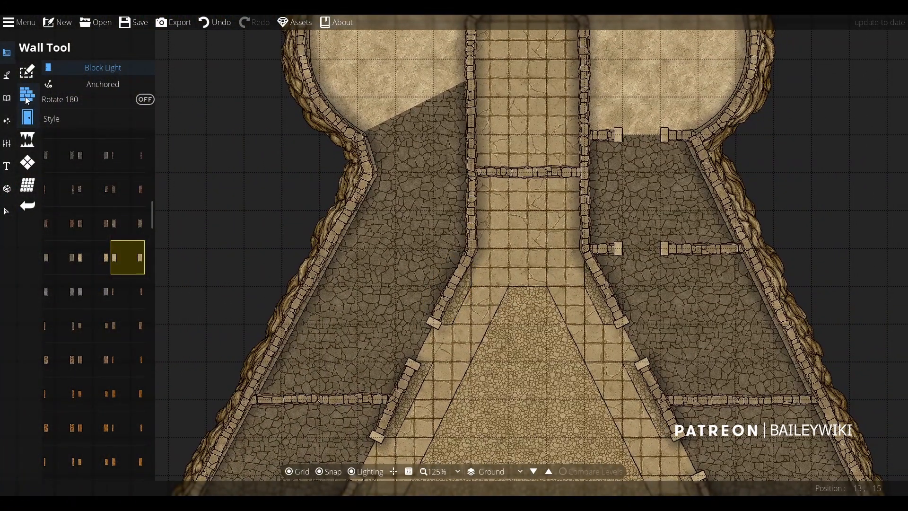
{"action": "left_click", "coordinate": [27, 96]}
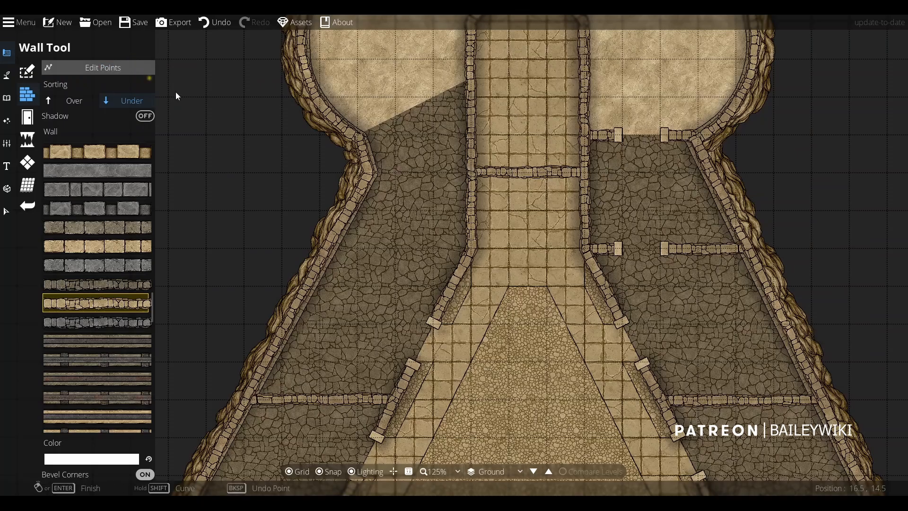
{"action": "left_click", "coordinate": [477, 172]}
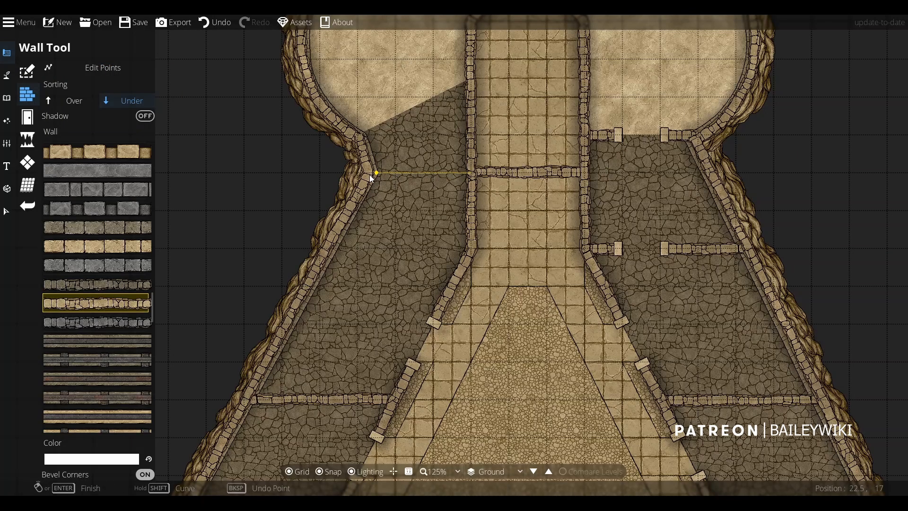
{"action": "key", "text": "s"}
{"action": "left_click", "coordinate": [369, 174]}
{"action": "right_click", "coordinate": [369, 174]}
{"action": "scroll", "coordinate": [415, 271], "scroll_direction": "down", "scroll_amount": 1}
{"action": "left_click_drag", "start_coordinate": [416, 271], "coordinate": [386, 303]}
{"action": "left_click", "coordinate": [27, 117]}
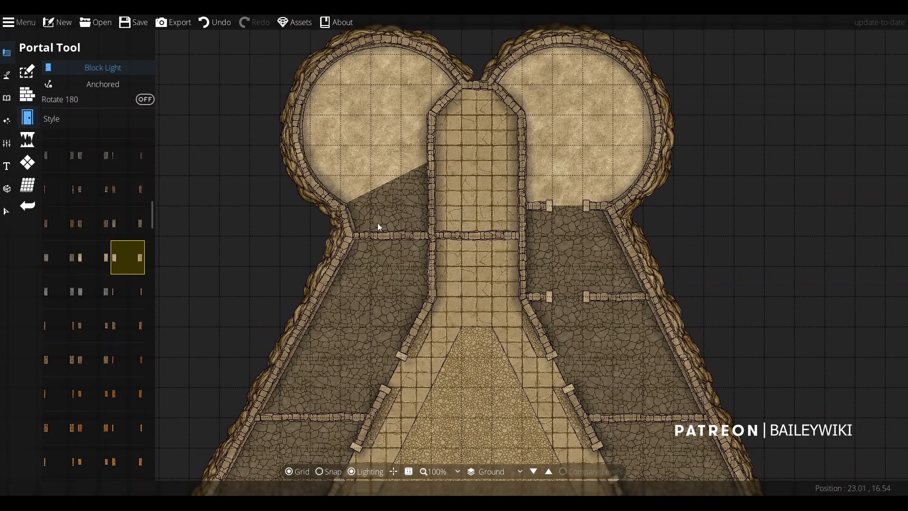
{"action": "left_click", "coordinate": [27, 95]}
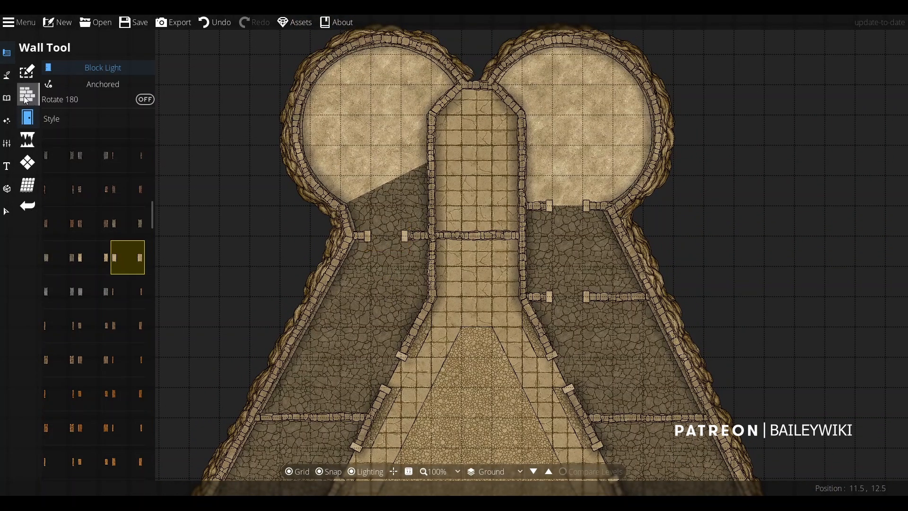
Find the ShadowPath B 40% path and draw it on User Layer 4 along the northern dividing wall of the west rooms.
{"action": "left_click_drag", "start_coordinate": [463, 396], "coordinate": [341, 151]}
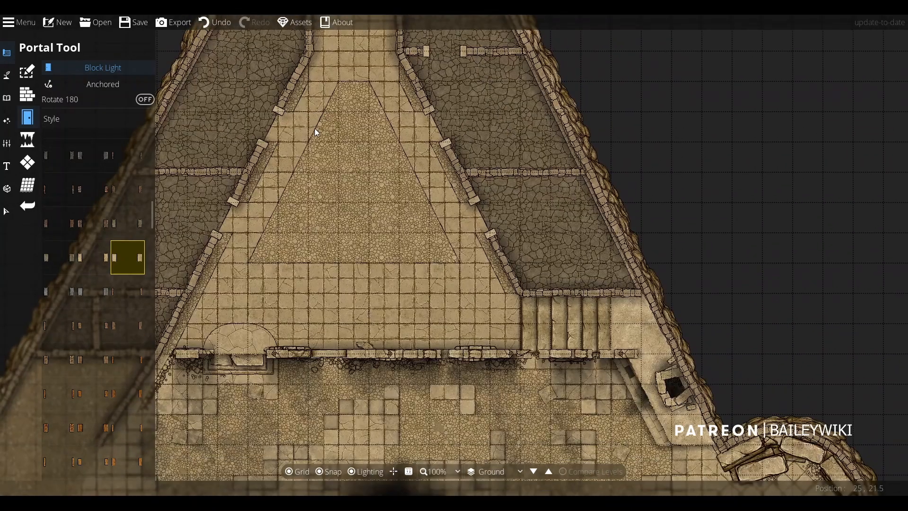
{"action": "left_click", "coordinate": [6, 75]}
{"action": "left_click", "coordinate": [64, 138]}
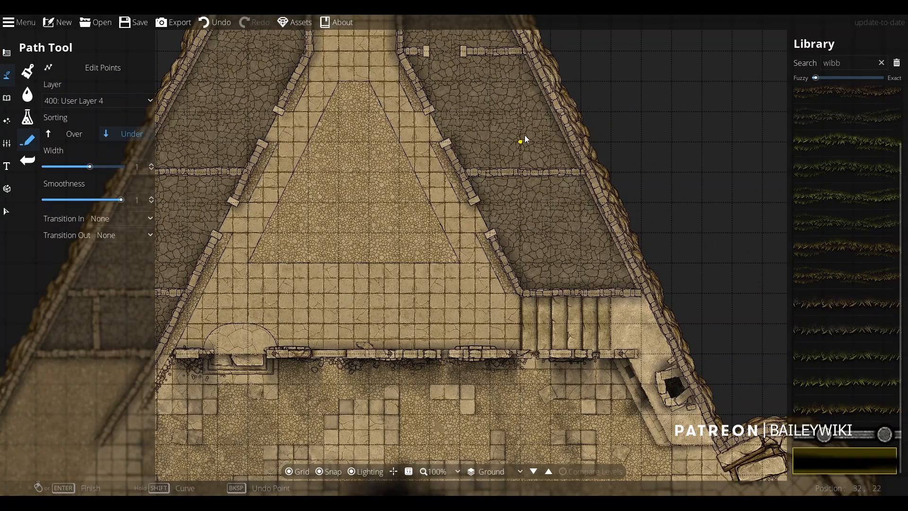
{"action": "double_click", "coordinate": [866, 63]}
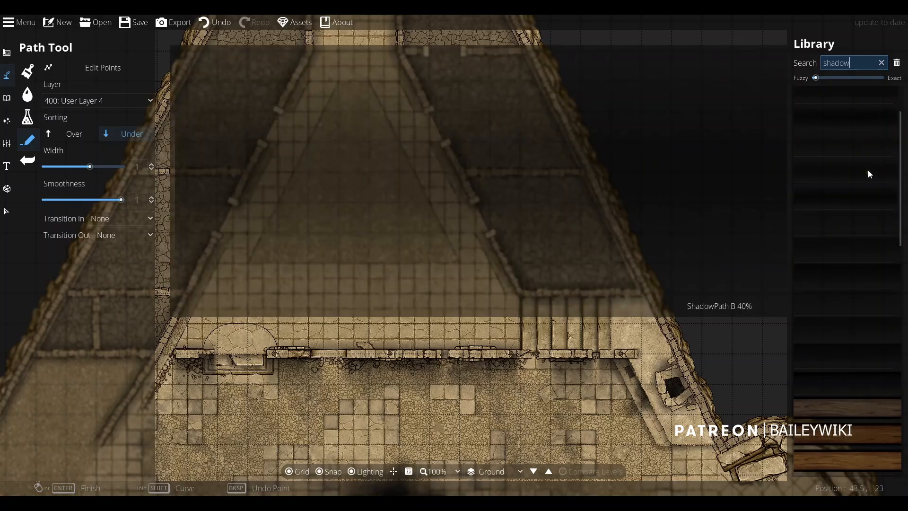
{"action": "left_click", "coordinate": [868, 170]}
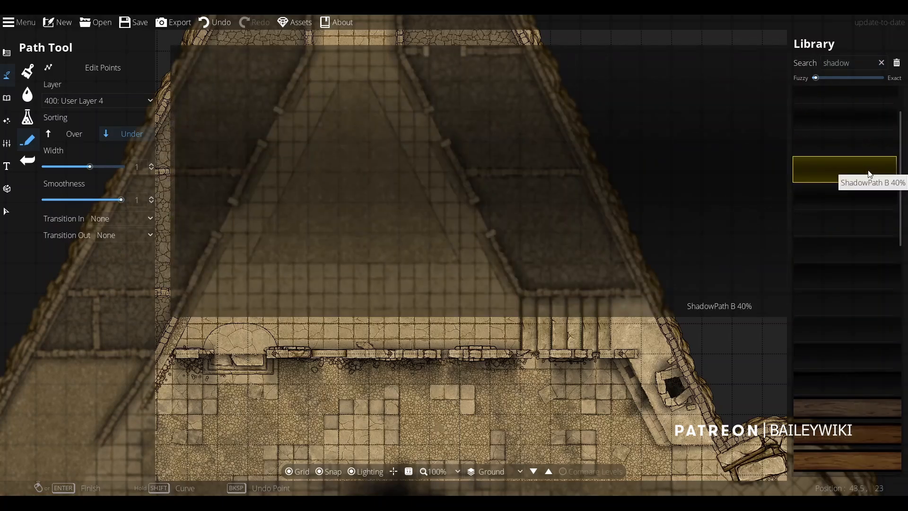
{"action": "scroll", "coordinate": [868, 171], "scroll_direction": "up", "scroll_amount": 2}
{"action": "scroll", "coordinate": [844, 154], "scroll_direction": "down", "scroll_amount": 2}
{"action": "scroll", "coordinate": [369, 206], "scroll_direction": "up", "scroll_amount": 2}
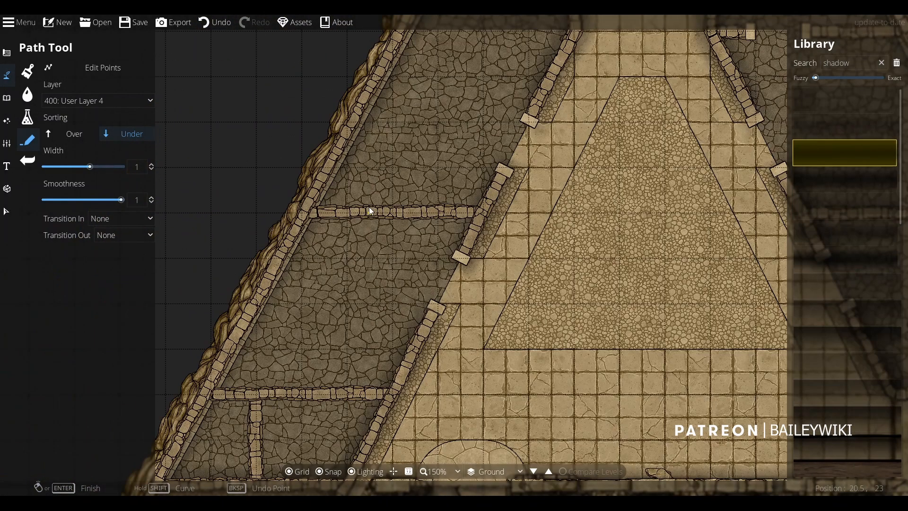
{"action": "left_click", "coordinate": [303, 215]}
{"action": "left_click", "coordinate": [476, 215]}
{"action": "right_click", "coordinate": [475, 215]}
Draw shadow paths along the wall north of the small southwest cells and along the wall between the two southern east rooms.
{"action": "left_click_drag", "start_coordinate": [216, 394], "coordinate": [339, 241]}
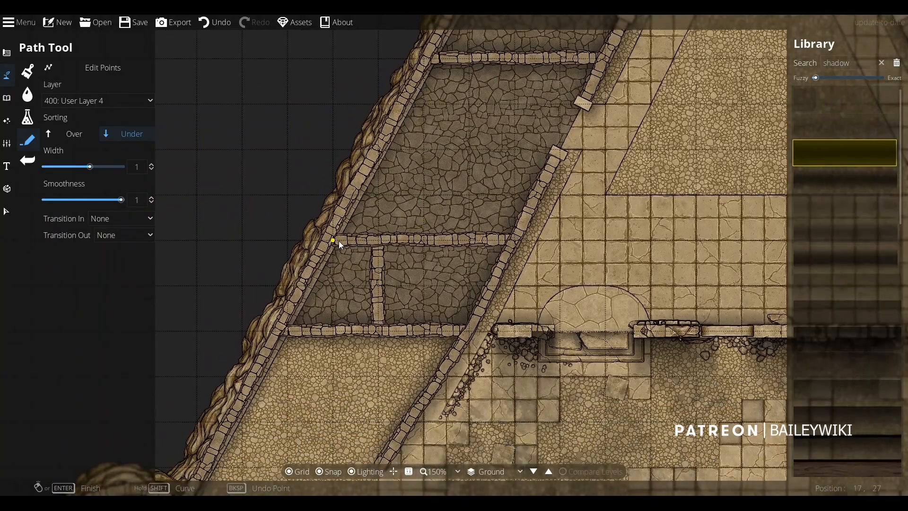
{"action": "left_click", "coordinate": [339, 241]}
{"action": "left_click_drag", "start_coordinate": [650, 240], "coordinate": [319, 394]}
{"action": "left_click", "coordinate": [296, 170]}
{"action": "left_click", "coordinate": [484, 174]}
{"action": "right_click", "coordinate": [483, 173]}
Set the path's Transition In to Fade and draw a shadow from the northernmost east room's south doorway along the wall to its east.
{"action": "left_click_drag", "start_coordinate": [484, 173], "coordinate": [613, 420]}
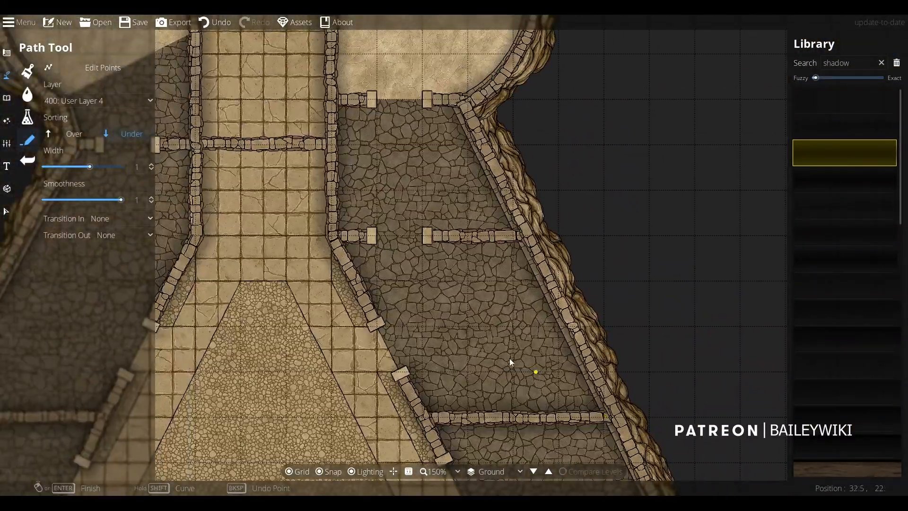
{"action": "left_click", "coordinate": [123, 222]}
{"action": "left_click", "coordinate": [122, 251]}
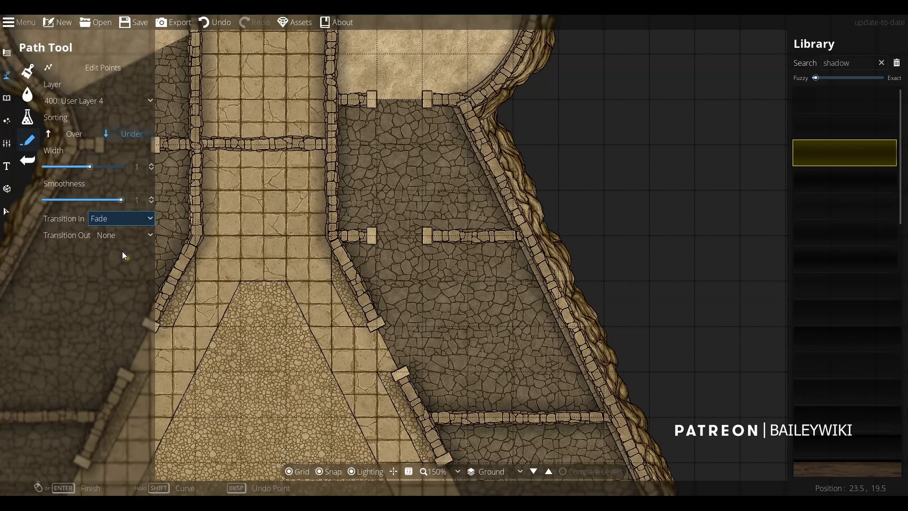
{"action": "left_click", "coordinate": [413, 234]}
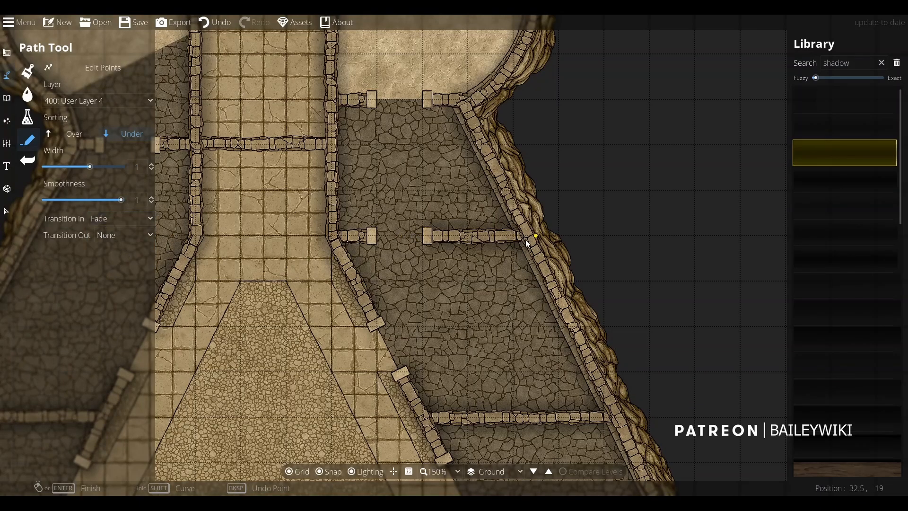
{"action": "key", "text": "ctrl+z"}
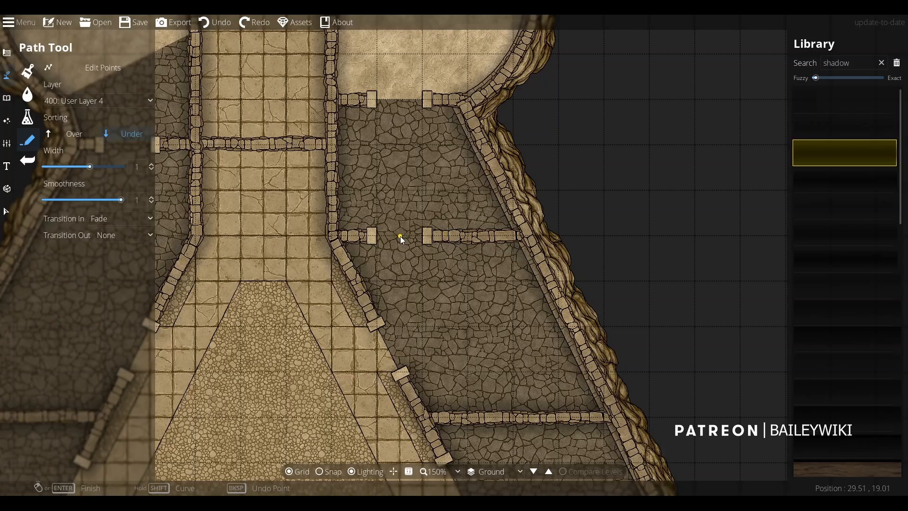
Set the path's Transition Out to Fade and draw shadows along the remaining wall pieces beside the northern doorways.
{"action": "left_click", "coordinate": [116, 235]}
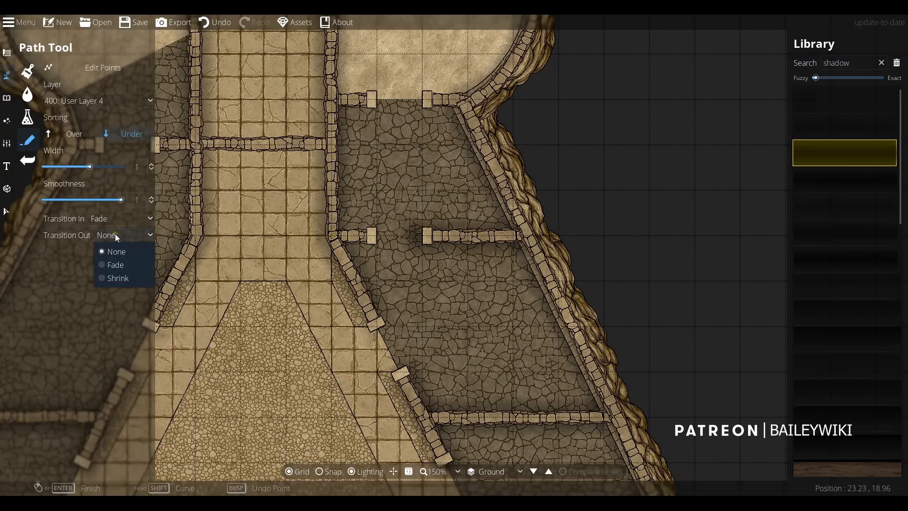
{"action": "left_click", "coordinate": [329, 237]}
{"action": "left_click_drag", "start_coordinate": [334, 117], "coordinate": [381, 232]}
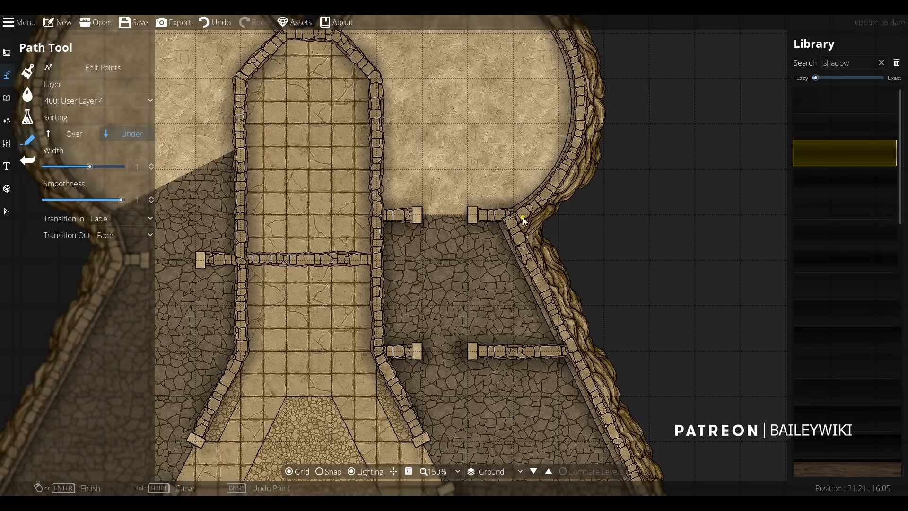
{"action": "left_click_drag", "start_coordinate": [470, 223], "coordinate": [665, 212]}
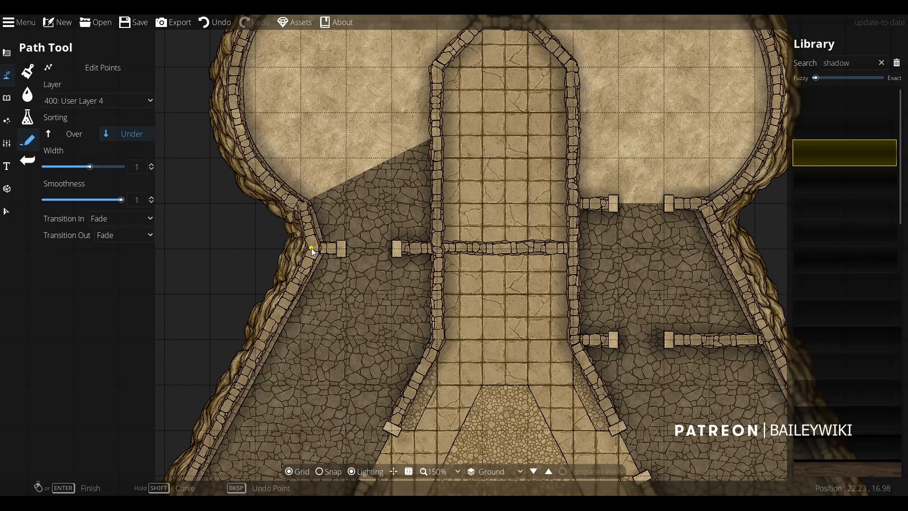
Set the Object Tool to place objects on layer 700: Above Walls.
{"action": "scroll", "coordinate": [351, 250], "scroll_direction": "down", "scroll_amount": 3}
{"action": "left_click_drag", "start_coordinate": [378, 350], "coordinate": [370, 236]}
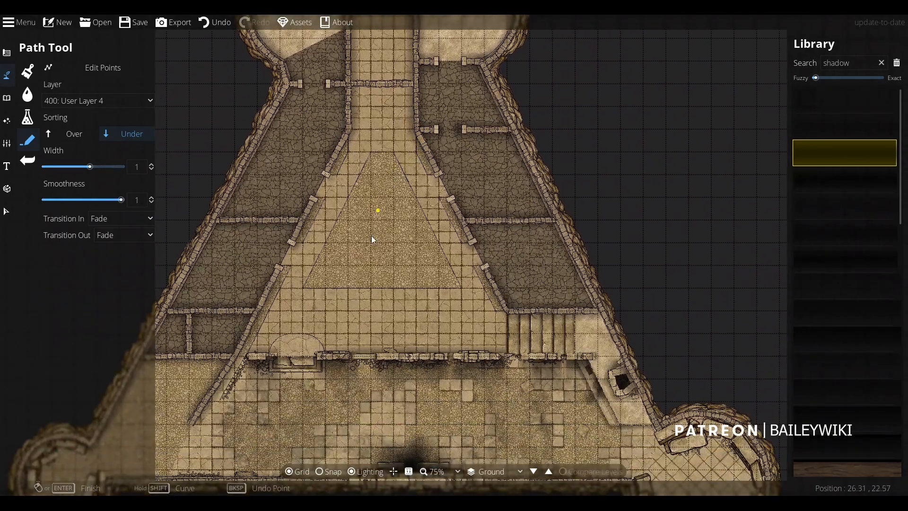
{"action": "scroll", "coordinate": [382, 287], "scroll_direction": "up", "scroll_amount": 2}
{"action": "left_click_drag", "start_coordinate": [379, 305], "coordinate": [405, 186]}
{"action": "scroll", "coordinate": [406, 187], "scroll_direction": "down", "scroll_amount": 2}
{"action": "scroll", "coordinate": [448, 203], "scroll_direction": "up", "scroll_amount": 1}
{"action": "scroll", "coordinate": [447, 203], "scroll_direction": "up", "scroll_amount": 2}
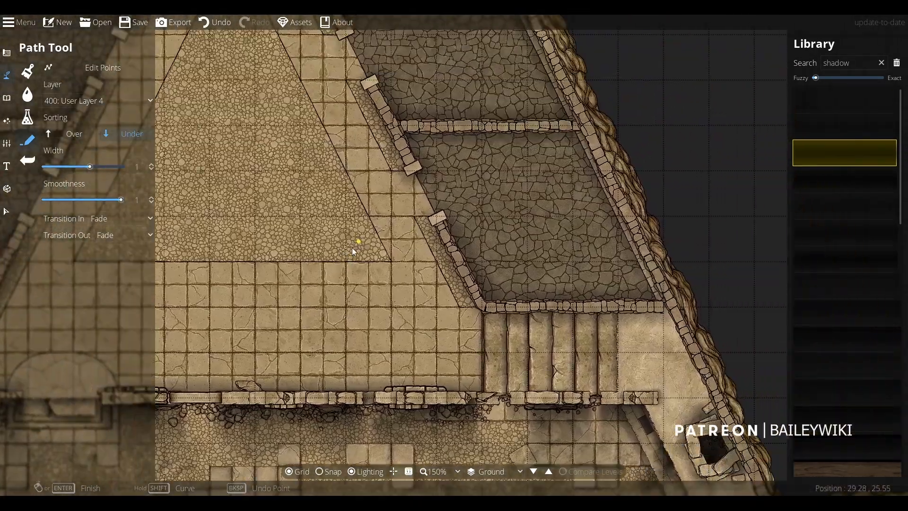
{"action": "left_click", "coordinate": [5, 99]}
{"action": "left_click", "coordinate": [53, 70]}
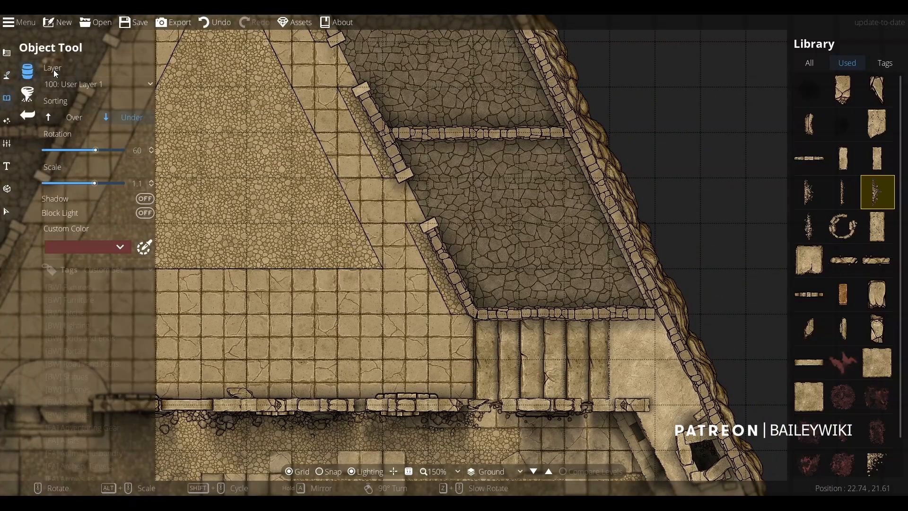
{"action": "left_click", "coordinate": [66, 80]}
{"action": "left_click", "coordinate": [97, 260]}
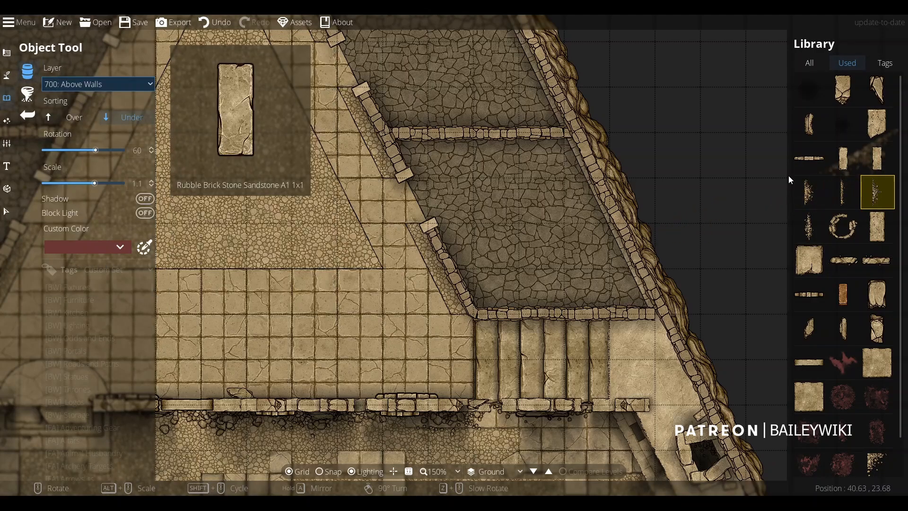
Place a sandstone rubble brick at scale 0.9 and rotation 150 on the slanted hall wall beside the southernmost east room.
{"action": "left_click", "coordinate": [843, 157]}
{"action": "scroll", "coordinate": [450, 261], "scroll_direction": "up", "scroll_amount": 7}
{"action": "scroll", "coordinate": [449, 262], "scroll_direction": "down", "scroll_amount": 1}
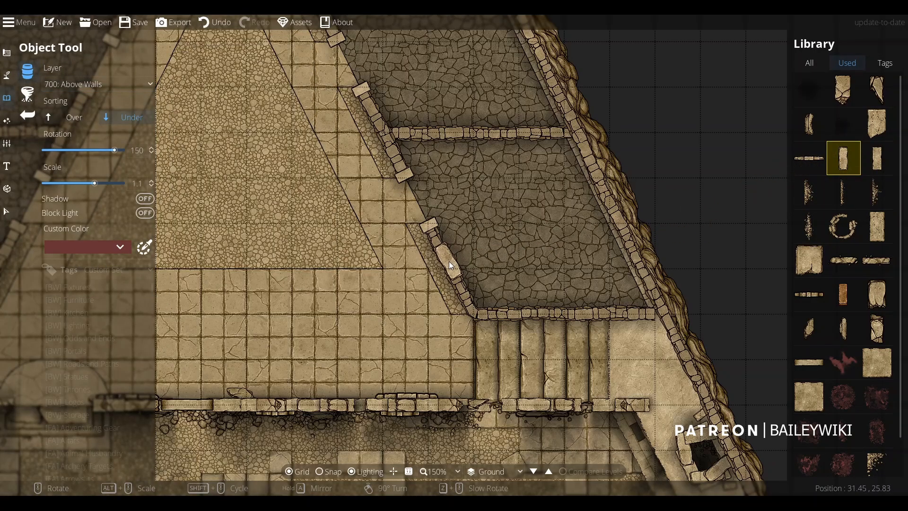
{"action": "scroll", "coordinate": [446, 257], "scroll_direction": "down", "scroll_amount": 2}
{"action": "scroll", "coordinate": [444, 256], "scroll_direction": "up", "scroll_amount": 3}
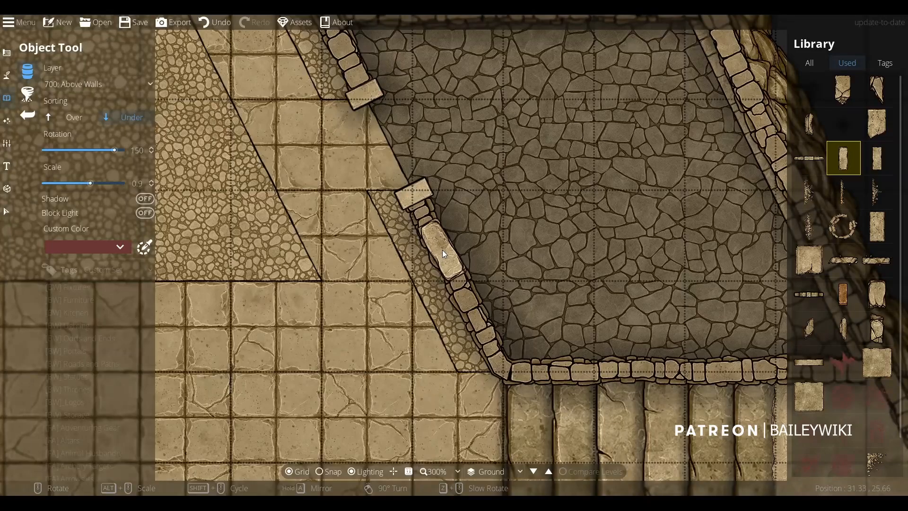
{"action": "left_click", "coordinate": [439, 246]}
Place sandstone bricks at rotation 90 along the wall dividing the two southern east rooms.
{"action": "scroll", "coordinate": [561, 373], "scroll_direction": "down", "scroll_amount": 4}
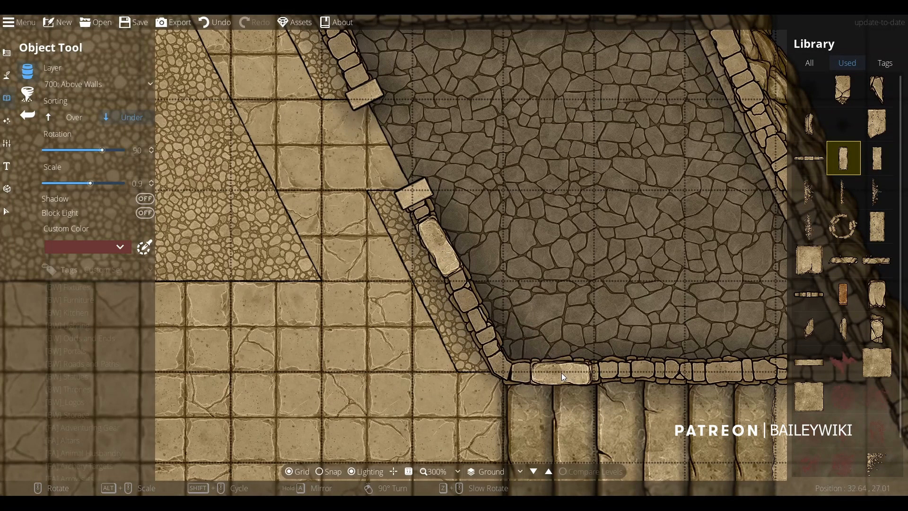
{"action": "scroll", "coordinate": [561, 370], "scroll_direction": "down", "scroll_amount": 3}
{"action": "scroll", "coordinate": [561, 371], "scroll_direction": "down", "scroll_amount": 2}
{"action": "scroll", "coordinate": [529, 216], "scroll_direction": "up", "scroll_amount": 4}
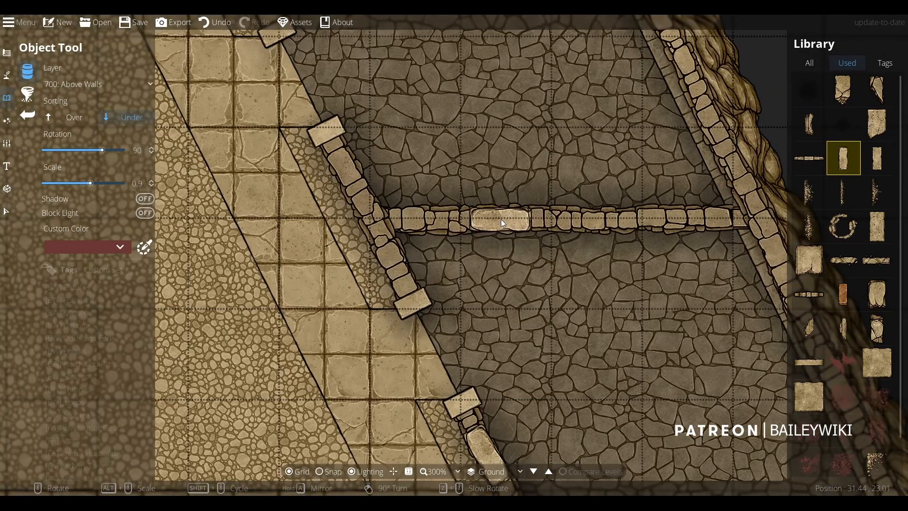
{"action": "left_click", "coordinate": [501, 219]}
{"action": "left_click", "coordinate": [656, 217]}
Place a sandstone brick at rotation -30 on the slanted hall wall, just north of the middle east room's hall opening.
{"action": "scroll", "coordinate": [364, 208], "scroll_direction": "down", "scroll_amount": 4}
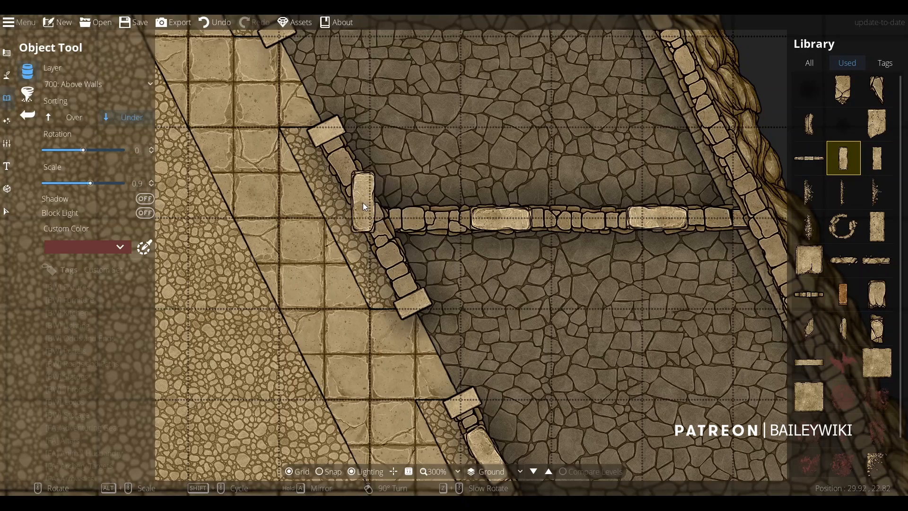
{"action": "scroll", "coordinate": [383, 219], "scroll_direction": "down", "scroll_amount": 2}
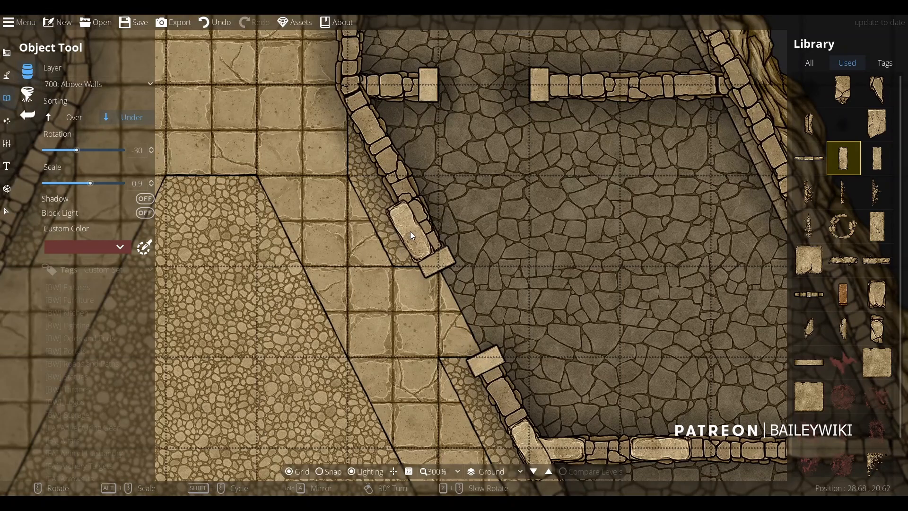
{"action": "left_click", "coordinate": [420, 225]}
Place sandstone bricks at rotations -90 and 0 on the hall wall corner by the northernmost east room's south doorway, and one at 90 east of it.
{"action": "left_click_drag", "start_coordinate": [366, 90], "coordinate": [436, 223]}
{"action": "scroll", "coordinate": [435, 223], "scroll_direction": "down", "scroll_amount": 4}
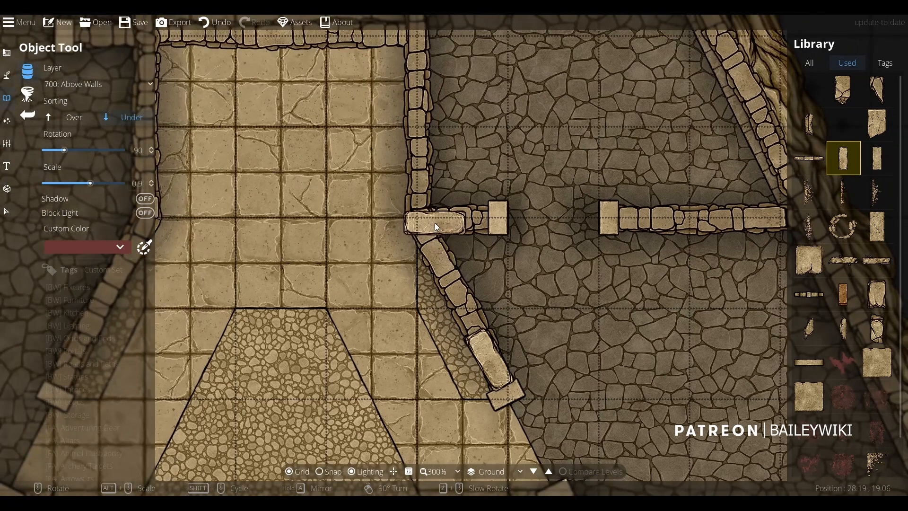
{"action": "left_click", "coordinate": [439, 219]}
{"action": "scroll", "coordinate": [419, 222], "scroll_direction": "up", "scroll_amount": 3}
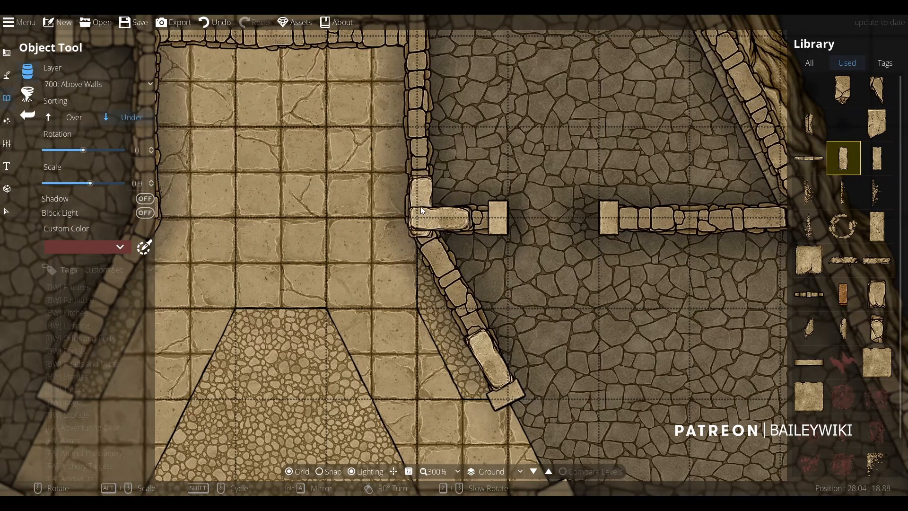
{"action": "left_click", "coordinate": [421, 200]}
{"action": "left_click_drag", "start_coordinate": [503, 205], "coordinate": [420, 212]}
{"action": "right_click", "coordinate": [609, 226]}
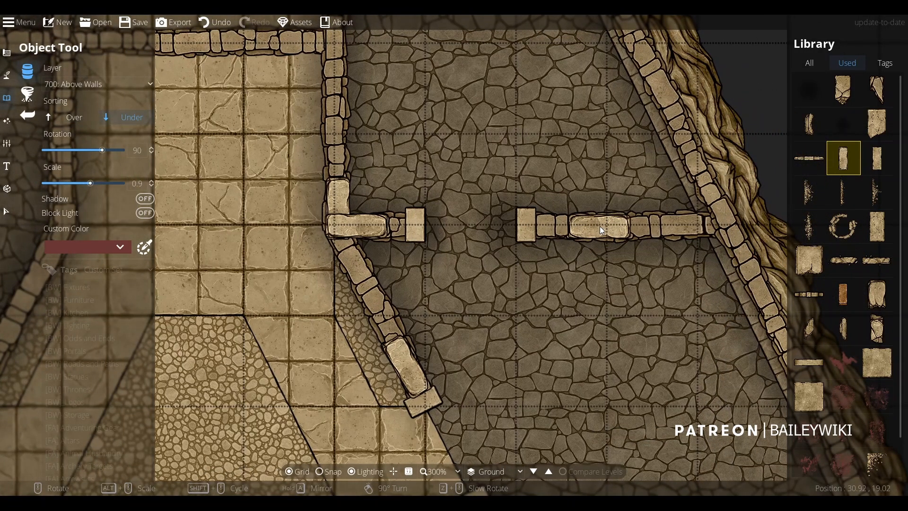
{"action": "left_click", "coordinate": [600, 226]}
Place a sandstone brick at rotation -180 on the hall's straight east wall, just south of the hall's cross wall.
{"action": "scroll", "coordinate": [548, 263], "scroll_direction": "down", "scroll_amount": 2}
{"action": "left_click_drag", "start_coordinate": [532, 334], "coordinate": [529, 266]}
{"action": "scroll", "coordinate": [529, 266], "scroll_direction": "up", "scroll_amount": 2}
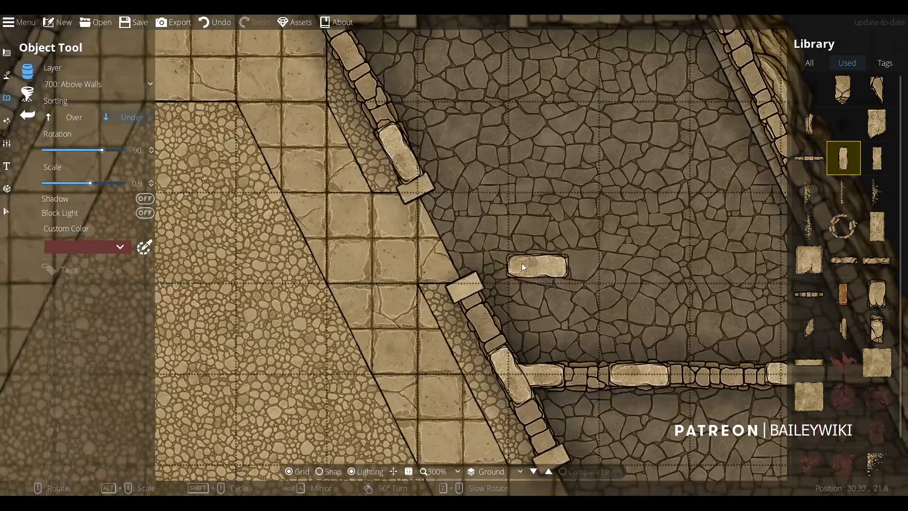
{"action": "scroll", "coordinate": [521, 263], "scroll_direction": "down", "scroll_amount": 1}
{"action": "left_click_drag", "start_coordinate": [425, 171], "coordinate": [489, 353]}
{"action": "scroll", "coordinate": [461, 198], "scroll_direction": "up", "scroll_amount": 2}
{"action": "right_click", "coordinate": [430, 162]}
{"action": "left_click", "coordinate": [450, 173]}
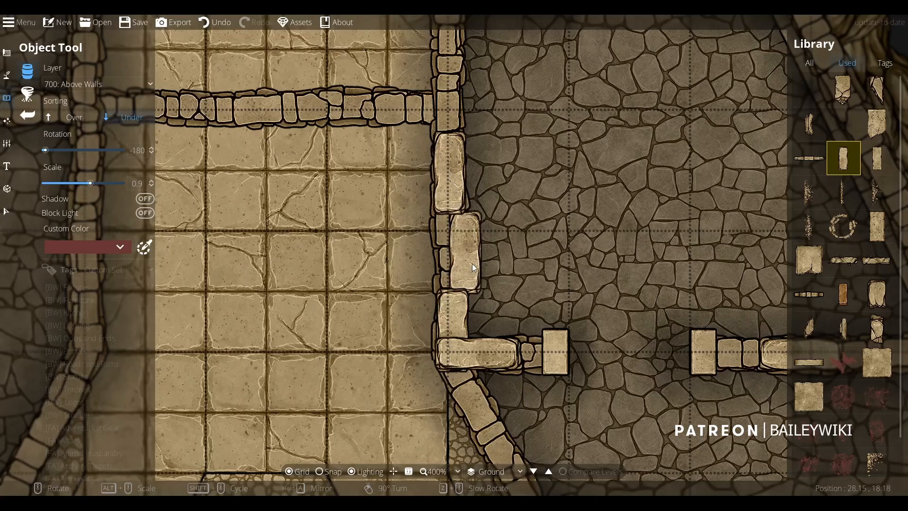
Place sandstone bricks at rotations -180 and -90 where the hall's east wall meets the northeast tower's doorway wall.
{"action": "scroll", "coordinate": [472, 263], "scroll_direction": "down", "scroll_amount": 3}
{"action": "left_click_drag", "start_coordinate": [472, 263], "coordinate": [550, 391]}
{"action": "scroll", "coordinate": [550, 389], "scroll_direction": "up", "scroll_amount": 2}
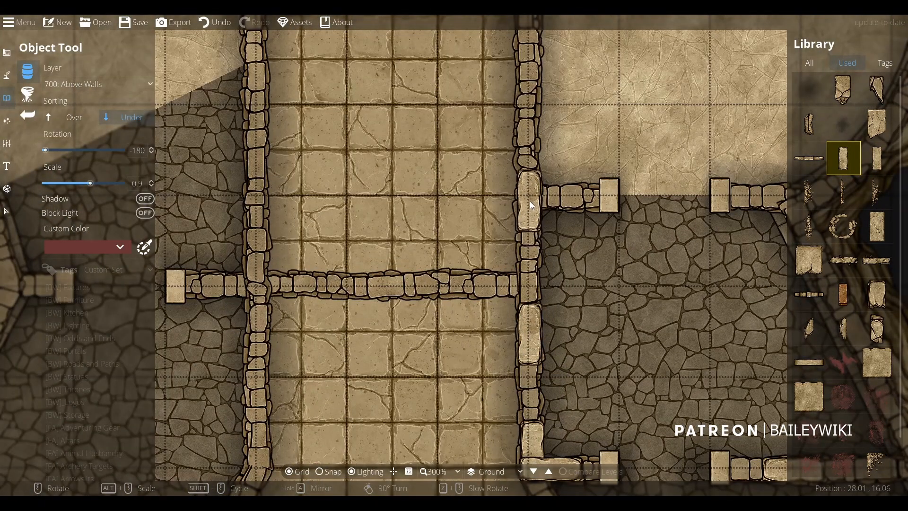
{"action": "right_click", "coordinate": [537, 199]}
{"action": "left_click", "coordinate": [549, 197]}
{"action": "left_click_drag", "start_coordinate": [690, 241], "coordinate": [429, 292]}
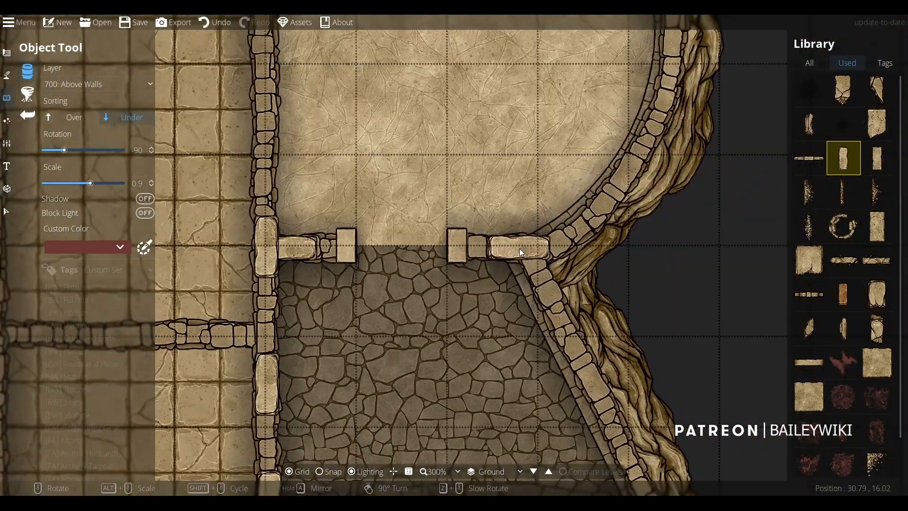
Place sandstone bricks at rotations -90 and -30 where the northeast tower's doorway wall meets the outer wall, and one on the tower's curved wall.
{"action": "left_click", "coordinate": [524, 248]}
{"action": "scroll", "coordinate": [529, 268], "scroll_direction": "up", "scroll_amount": 5}
{"action": "scroll", "coordinate": [541, 269], "scroll_direction": "down", "scroll_amount": 1}
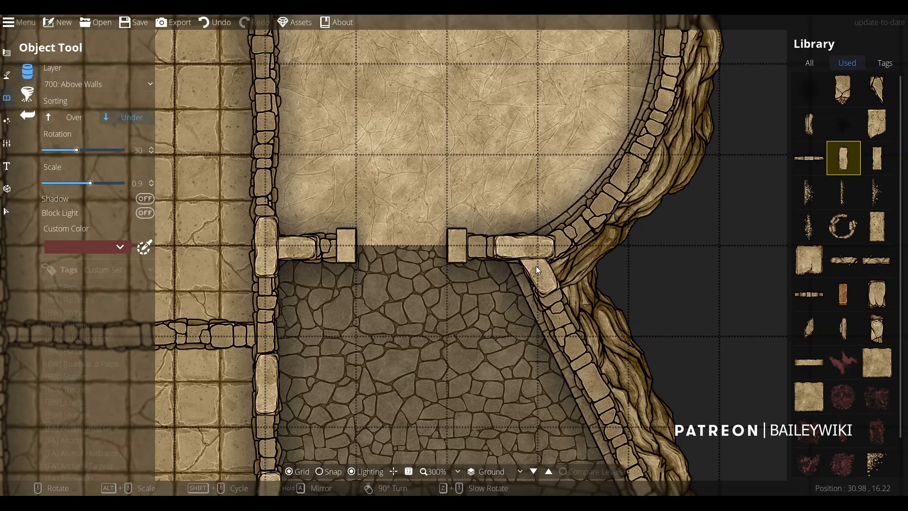
{"action": "left_click", "coordinate": [535, 265]}
{"action": "scroll", "coordinate": [563, 242], "scroll_direction": "down", "scroll_amount": 6}
{"action": "left_click", "coordinate": [562, 242]}
Place a sandstone brick at rotation -30 on the slanted outer wall of the northernmost east room.
{"action": "left_click_drag", "start_coordinate": [558, 348], "coordinate": [494, 208]}
{"action": "scroll", "coordinate": [497, 209], "scroll_direction": "up", "scroll_amount": 8}
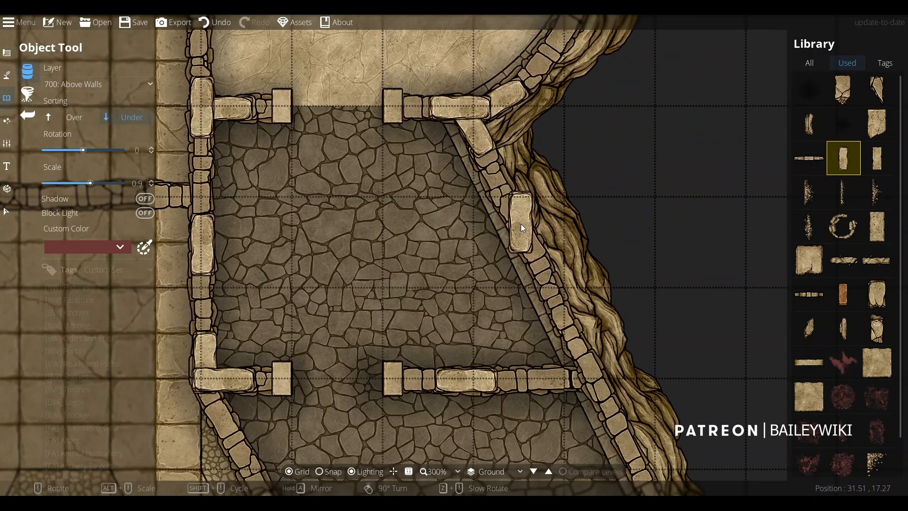
{"action": "scroll", "coordinate": [522, 226], "scroll_direction": "down", "scroll_amount": 2}
{"action": "left_click", "coordinate": [524, 231]}
Place a sandstone brick at rotation -30 on the northern part of the middle east room's slanted outer wall.
{"action": "scroll", "coordinate": [528, 291], "scroll_direction": "down", "scroll_amount": 4}
{"action": "left_click_drag", "start_coordinate": [407, 286], "coordinate": [404, 173]}
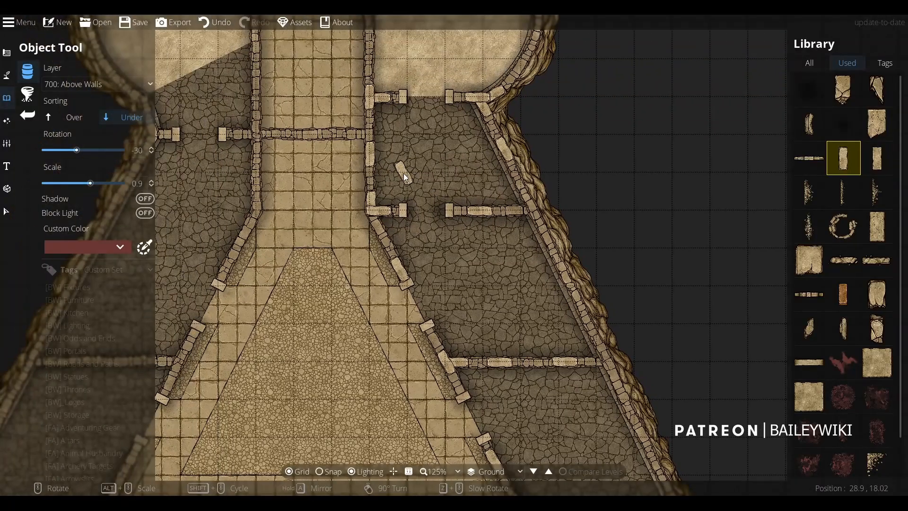
{"action": "left_click_drag", "start_coordinate": [462, 280], "coordinate": [407, 248]}
{"action": "scroll", "coordinate": [513, 251], "scroll_direction": "up", "scroll_amount": 4}
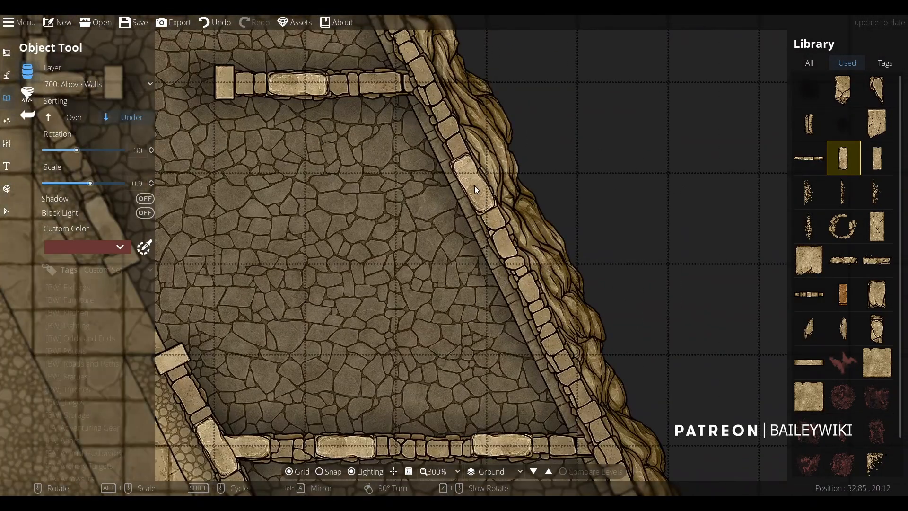
{"action": "scroll", "coordinate": [473, 181], "scroll_direction": "down", "scroll_amount": 1}
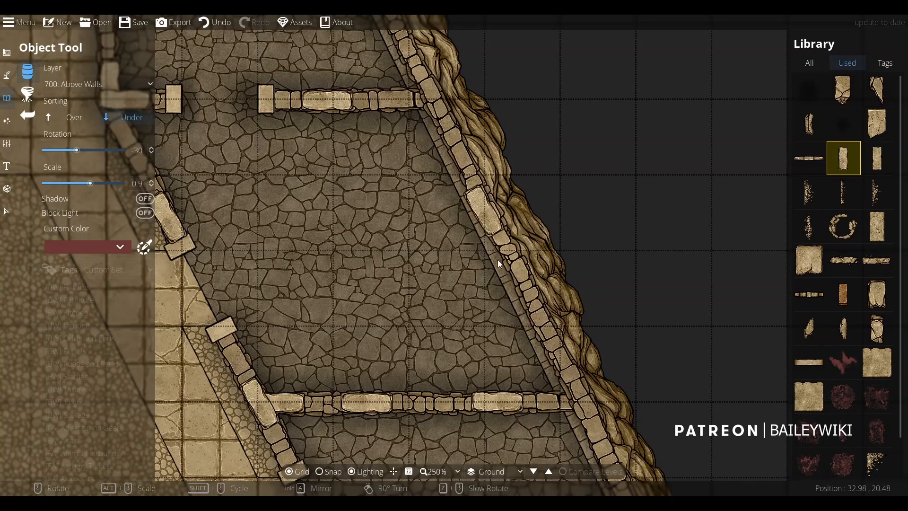
{"action": "left_click", "coordinate": [466, 166]}
Place sandstone bricks at rotations -30 and -90 where the middle east room's north wall meets the slanted outer wall.
{"action": "scroll", "coordinate": [426, 109], "scroll_direction": "down", "scroll_amount": 2}
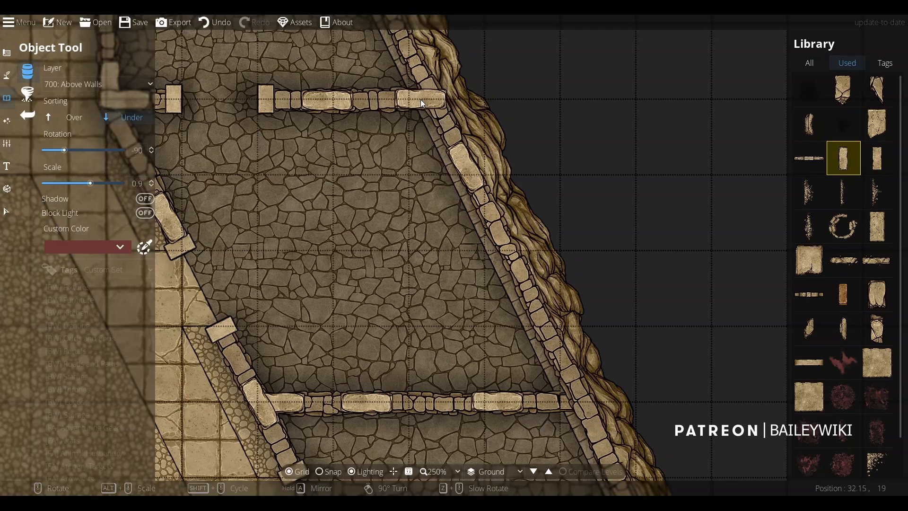
{"action": "scroll", "coordinate": [421, 99], "scroll_direction": "up", "scroll_amount": 2}
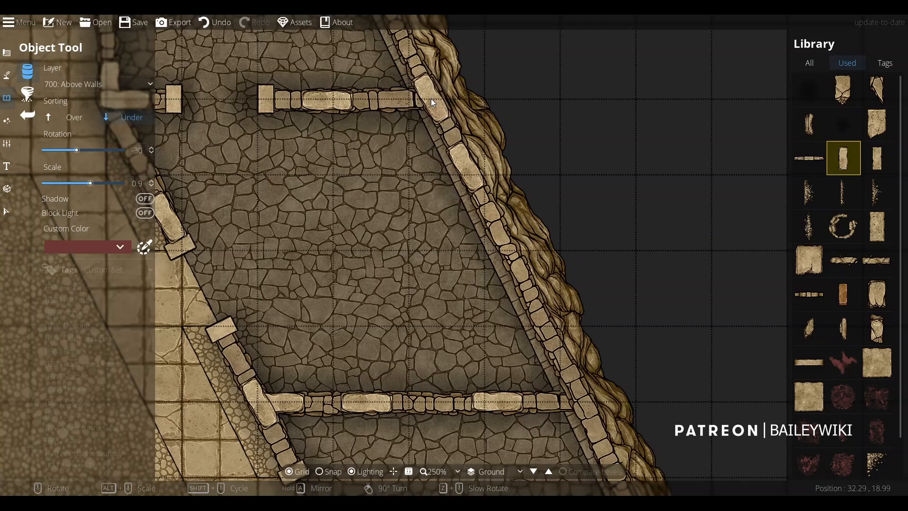
{"action": "scroll", "coordinate": [431, 99], "scroll_direction": "down", "scroll_amount": 4}
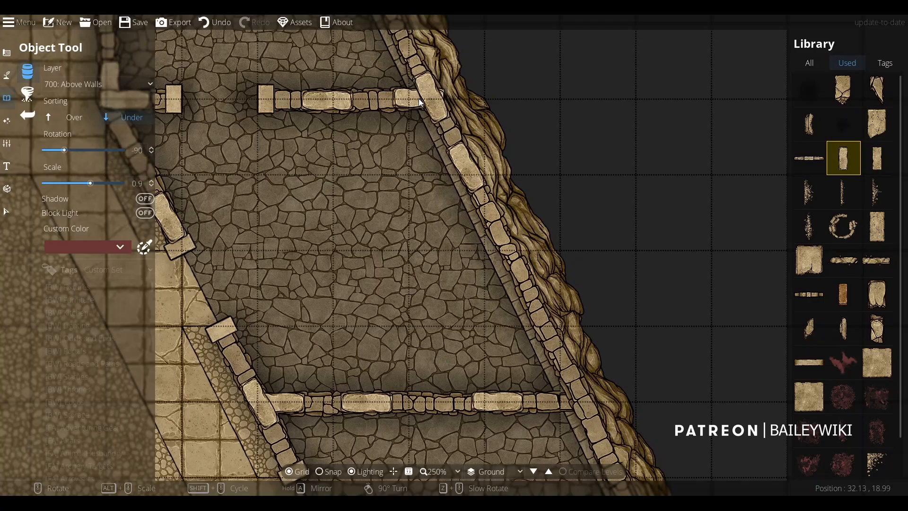
{"action": "scroll", "coordinate": [503, 283], "scroll_direction": "up", "scroll_amount": 4}
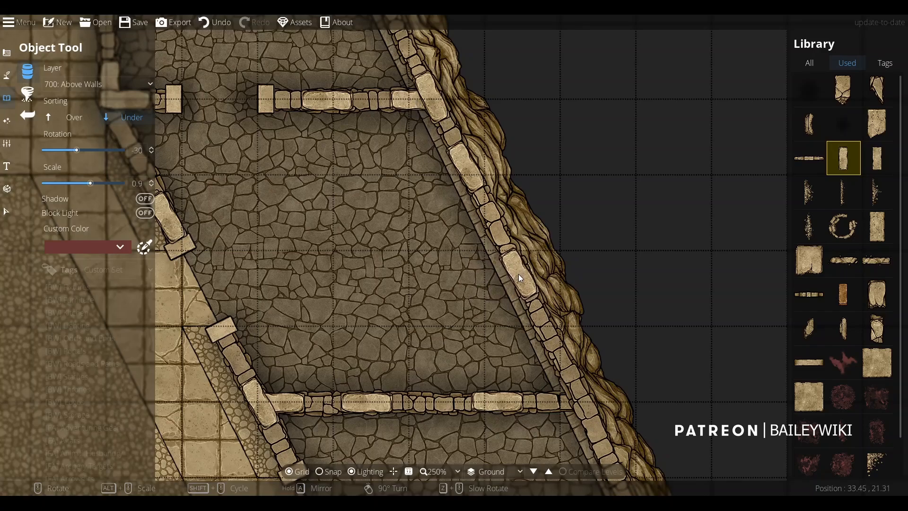
Place sandstone bricks at rotation -25 halfway down the middle east room's outer wall and at that wall's junction with the room's south wall.
{"action": "scroll", "coordinate": [518, 278], "scroll_direction": "up", "scroll_amount": 1}
{"action": "left_click", "coordinate": [515, 267]}
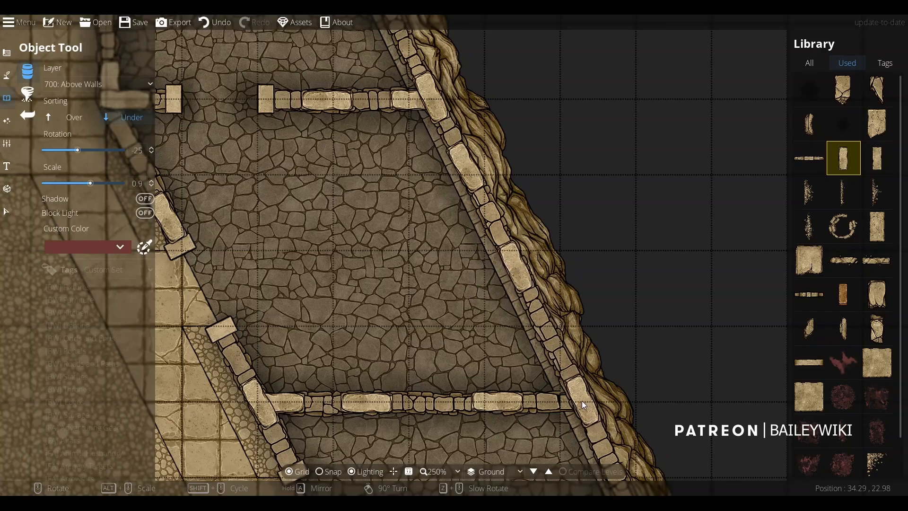
{"action": "scroll", "coordinate": [567, 403], "scroll_direction": "down", "scroll_amount": 4}
Place a sandstone brick at rotation -90 on the east end of the southernmost east room's south wall, and two at -25 on its outer wall.
{"action": "scroll", "coordinate": [565, 402], "scroll_direction": "down", "scroll_amount": 4}
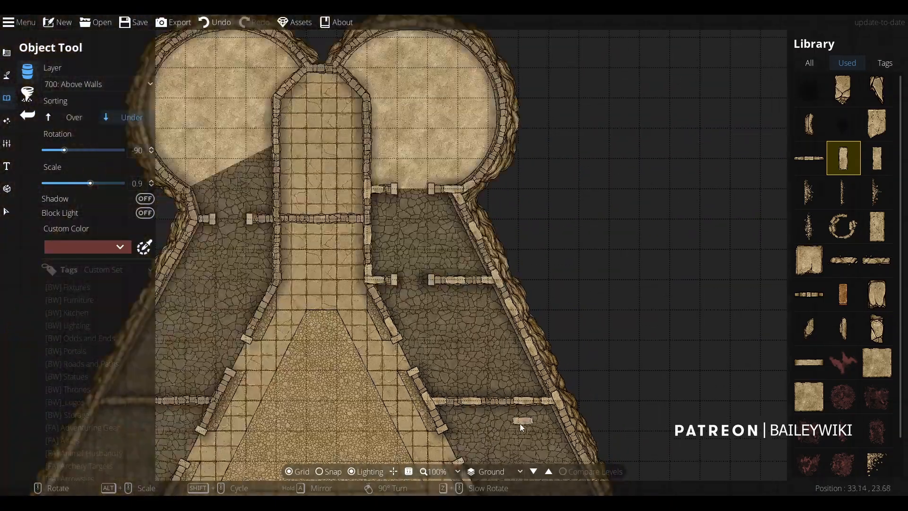
{"action": "scroll", "coordinate": [520, 424], "scroll_direction": "up", "scroll_amount": 4}
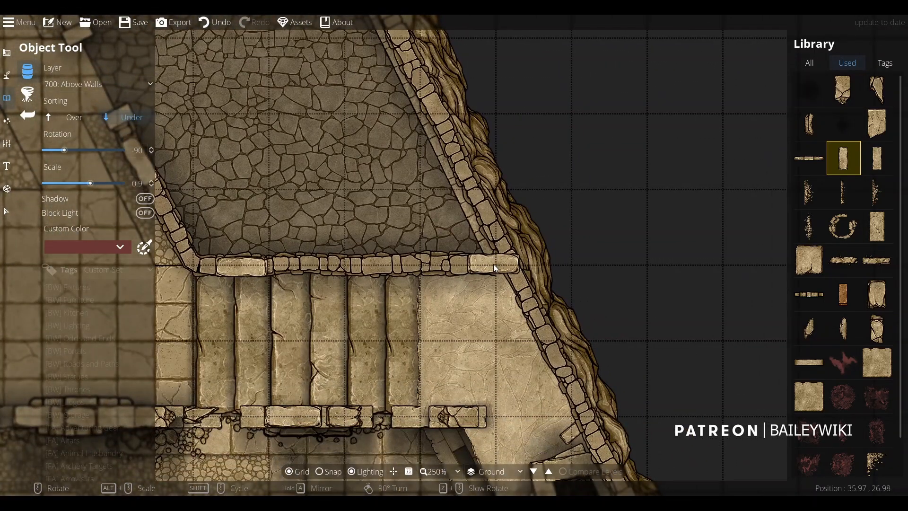
{"action": "left_click", "coordinate": [493, 264]}
{"action": "scroll", "coordinate": [487, 198], "scroll_direction": "up", "scroll_amount": 4}
{"action": "left_click", "coordinate": [478, 200]}
{"action": "left_click_drag", "start_coordinate": [390, 102], "coordinate": [456, 297]}
{"action": "scroll", "coordinate": [472, 246], "scroll_direction": "up", "scroll_amount": 1}
{"action": "left_click", "coordinate": [473, 245]}
Shorten the hall's cross wall by moving its east end point back to one grid square from the hall's west wall.
{"action": "scroll", "coordinate": [407, 281], "scroll_direction": "down", "scroll_amount": 2}
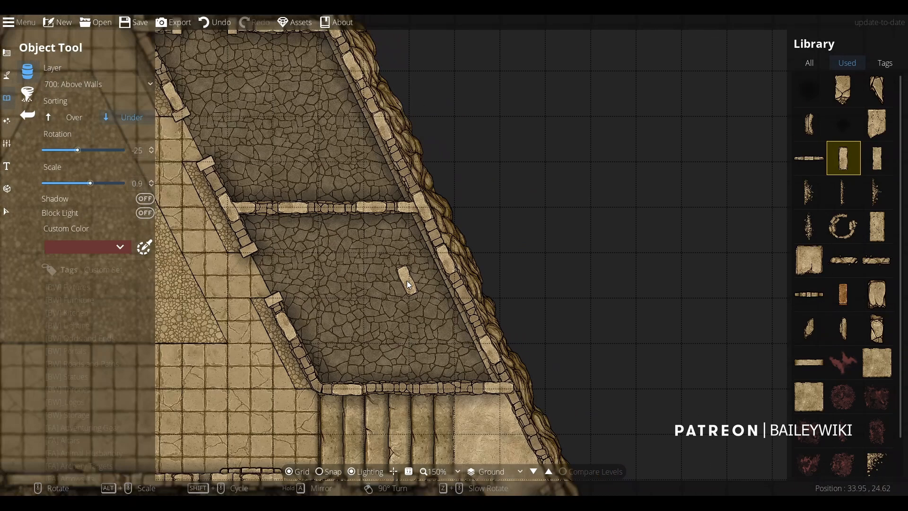
{"action": "left_click_drag", "start_coordinate": [296, 294], "coordinate": [411, 486]}
{"action": "left_click_drag", "start_coordinate": [281, 51], "coordinate": [413, 262]}
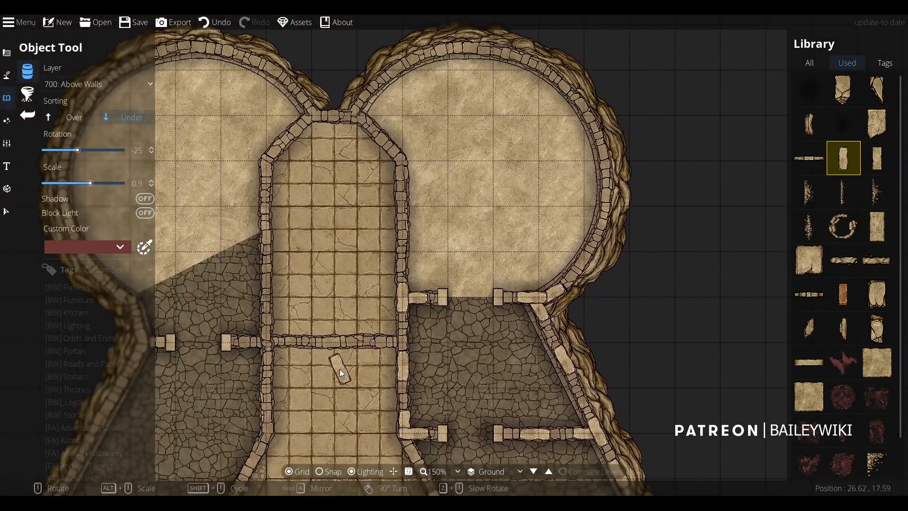
{"action": "scroll", "coordinate": [340, 371], "scroll_direction": "up", "scroll_amount": 3}
{"action": "scroll", "coordinate": [316, 254], "scroll_direction": "down", "scroll_amount": 2}
{"action": "left_click_drag", "start_coordinate": [316, 254], "coordinate": [479, 272]}
{"action": "left_click_drag", "start_coordinate": [389, 263], "coordinate": [280, 184]}
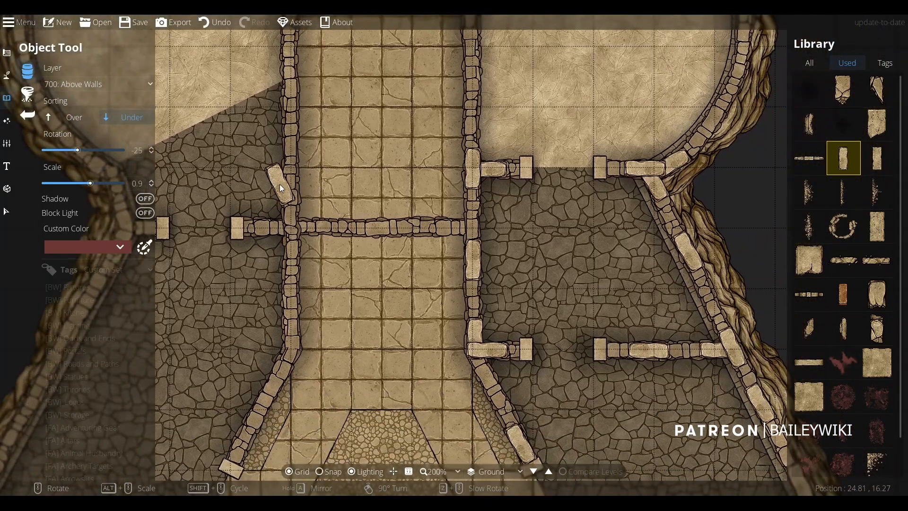
{"action": "left_click", "coordinate": [9, 54]}
{"action": "left_click", "coordinate": [27, 94]}
{"action": "left_click", "coordinate": [111, 71]}
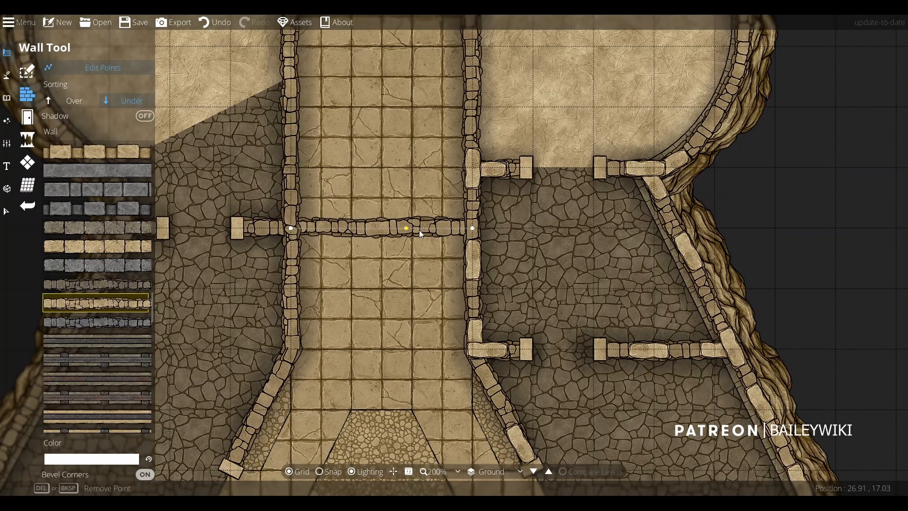
{"action": "left_click_drag", "start_coordinate": [473, 228], "coordinate": [350, 227]}
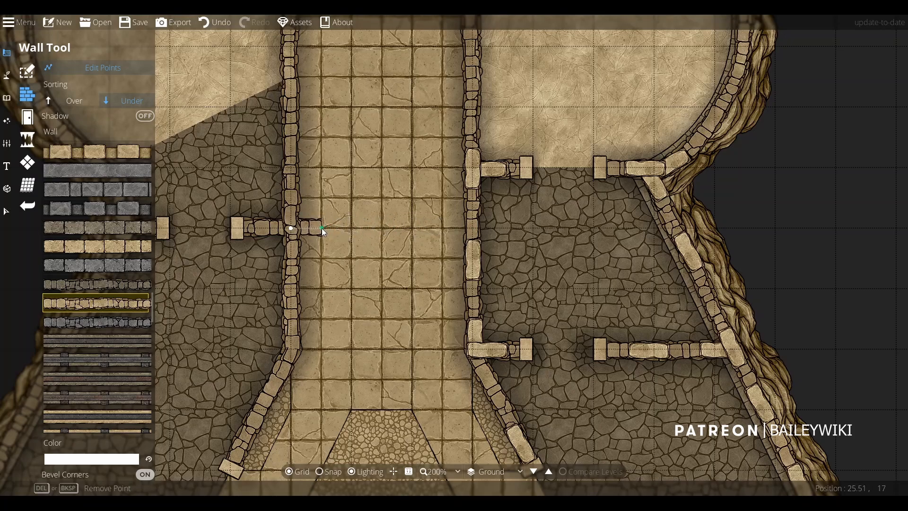
{"action": "left_click", "coordinate": [103, 67]}
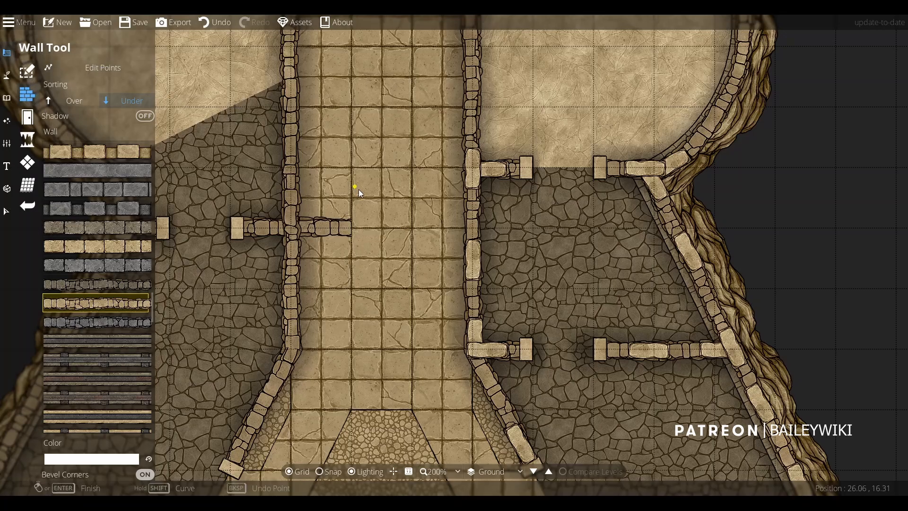
Enable grid snapping and draw a matching one-square wall stub from the hall's east wall, leaving a central opening in the cross wall.
{"action": "key", "text": "s"}
{"action": "left_click", "coordinate": [412, 229]}
{"action": "left_click", "coordinate": [472, 228]}
{"action": "right_click", "coordinate": [472, 228]}
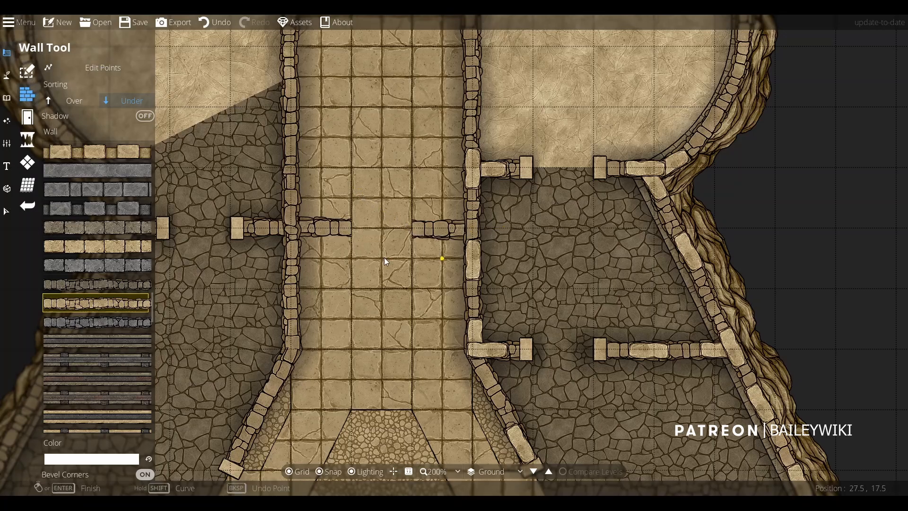
Place a sandstone brick at rotation 90 and scale 0.9 on the end of the hall's west wall stub, with snapping off.
{"action": "left_click", "coordinate": [6, 98]}
{"action": "scroll", "coordinate": [350, 228], "scroll_direction": "down", "scroll_amount": 5}
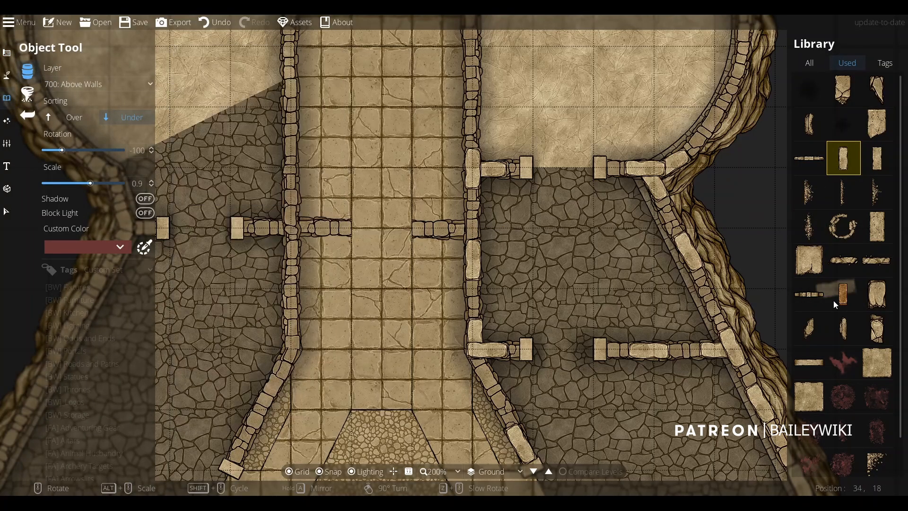
{"action": "scroll", "coordinate": [341, 228], "scroll_direction": "up", "scroll_amount": 13}
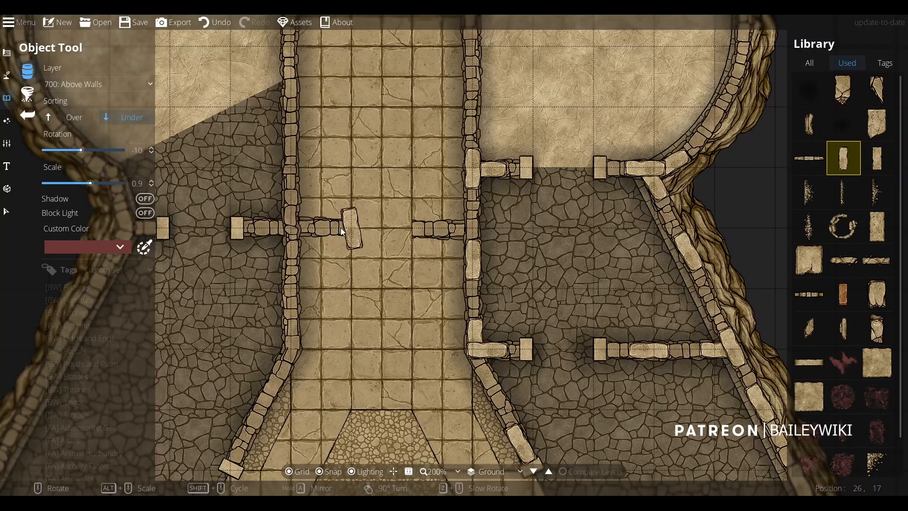
{"action": "key", "text": "s"}
{"action": "scroll", "coordinate": [333, 228], "scroll_direction": "down", "scroll_amount": 1}
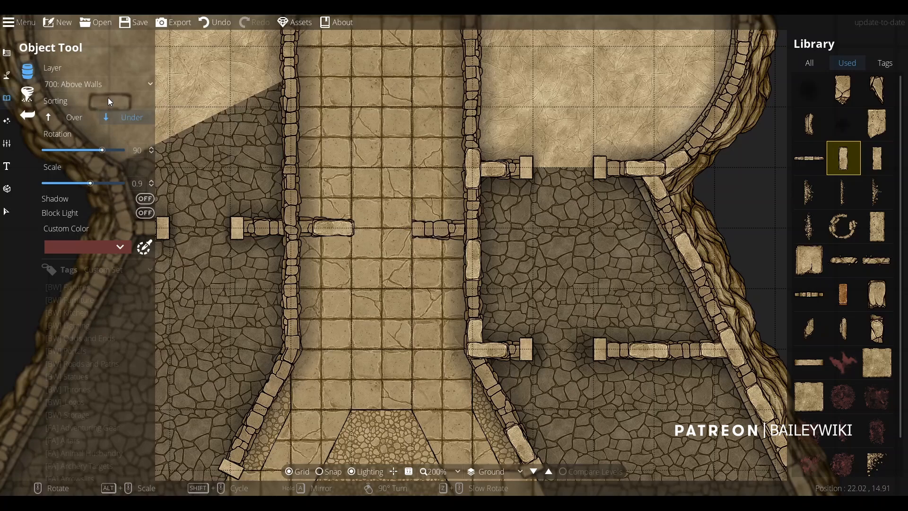
Place sandstone bricks at scale 1.2 and rotation 90 beneath both hall wall stubs, on layer 200: User Layer 2.
{"action": "left_click", "coordinate": [104, 84]}
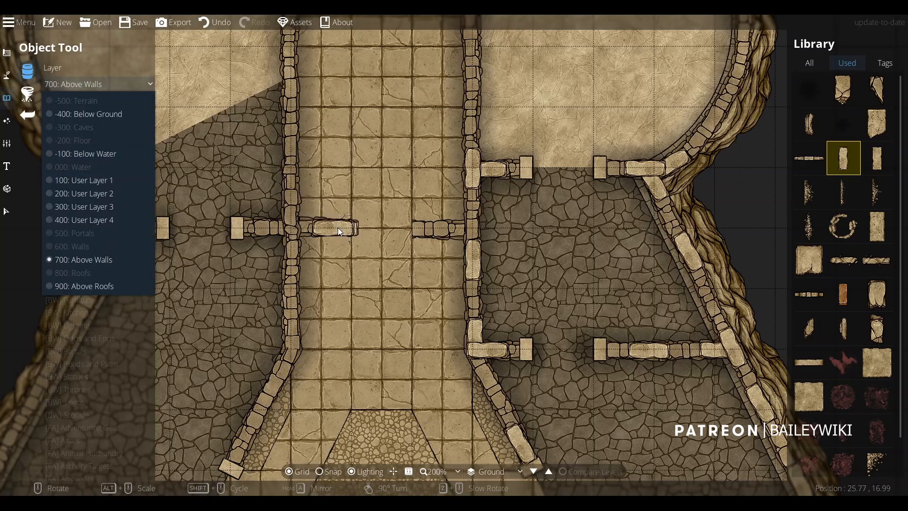
{"action": "left_click", "coordinate": [353, 243]}
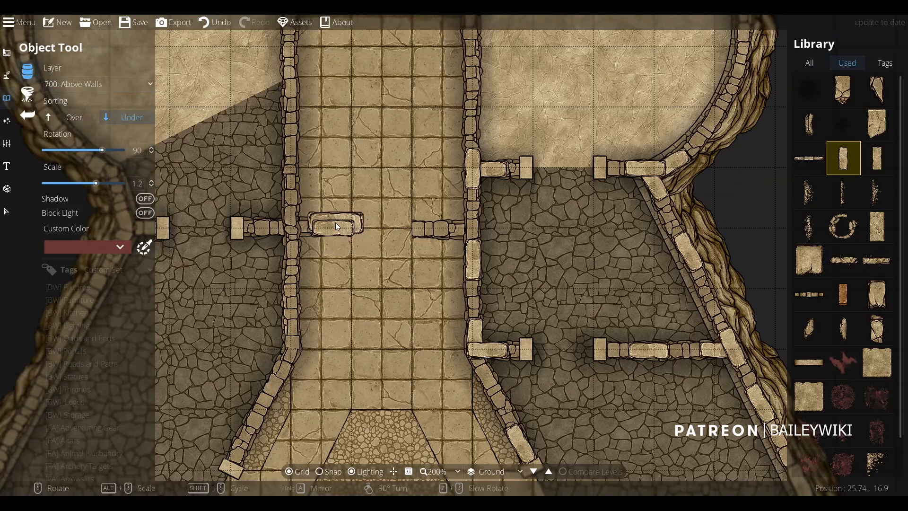
{"action": "left_click", "coordinate": [90, 86]}
{"action": "left_click", "coordinate": [97, 179]}
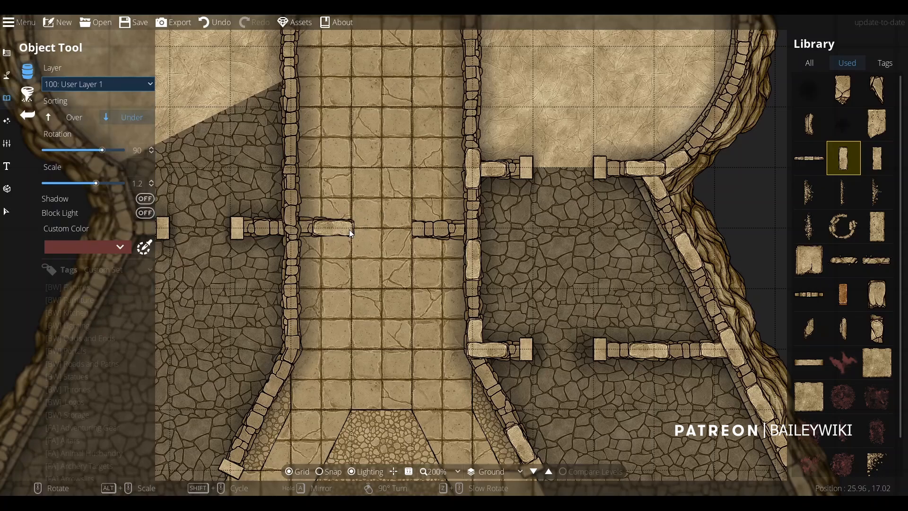
{"action": "left_click", "coordinate": [91, 85]}
{"action": "left_click", "coordinate": [83, 192]}
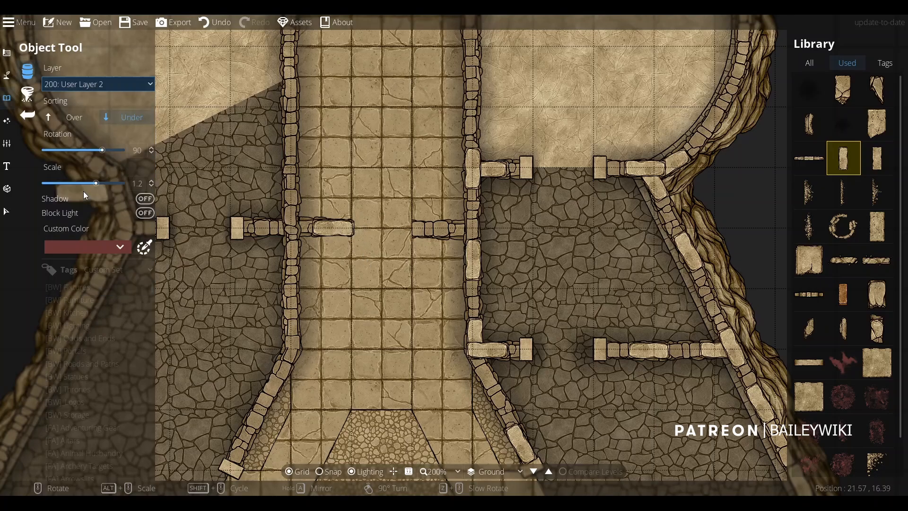
{"action": "left_click", "coordinate": [333, 228]}
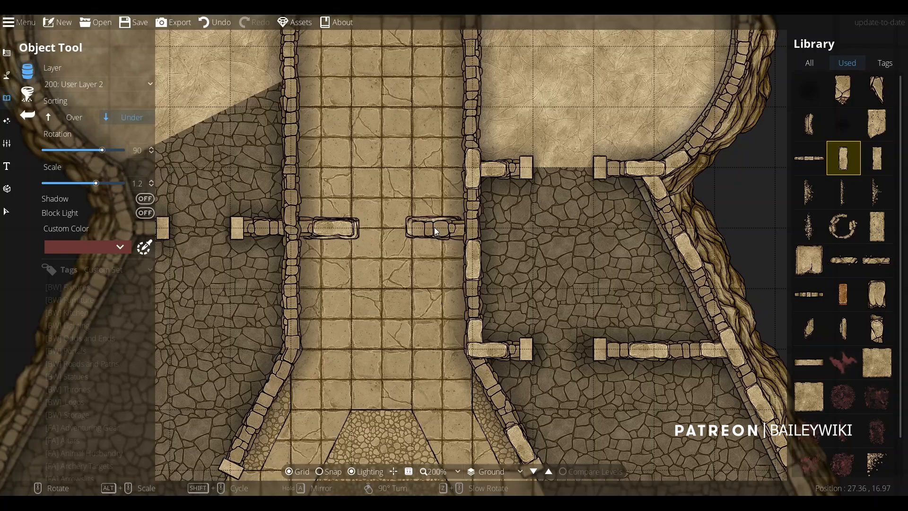
{"action": "left_click", "coordinate": [432, 229]}
Place a sandstone brick at scale 1 and rotation 90 on the hall's east wall stub, on layer 700: Above Walls.
{"action": "left_click", "coordinate": [84, 86]}
{"action": "left_click", "coordinate": [84, 260]}
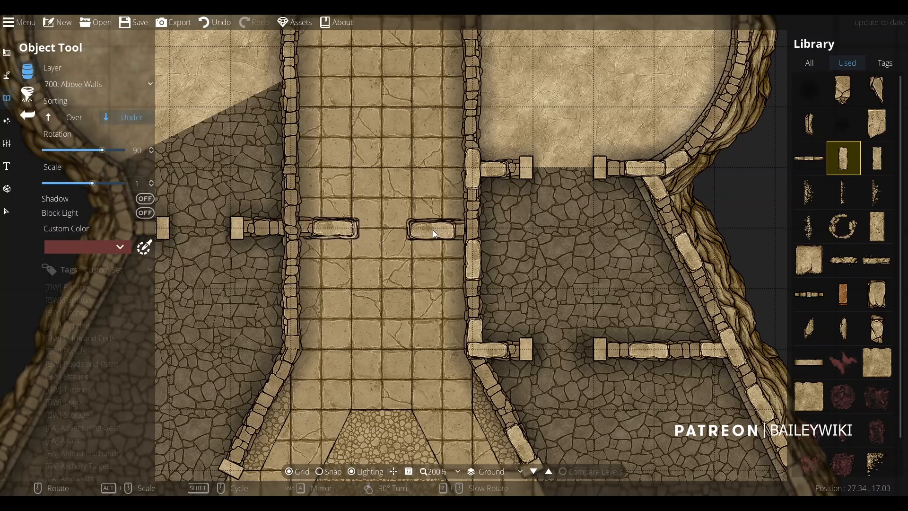
{"action": "right_click", "coordinate": [472, 223]}
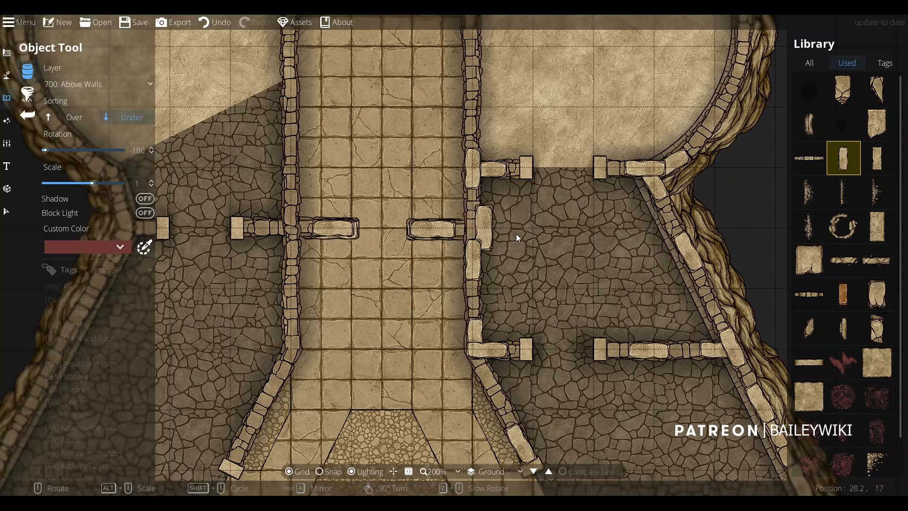
Choose the square sandstone slab at rotation -180 and set its placement layer to 100: User Layer 1.
{"action": "scroll", "coordinate": [852, 349], "scroll_direction": "down", "scroll_amount": 1}
{"action": "left_click", "coordinate": [866, 319]}
{"action": "scroll", "coordinate": [469, 232], "scroll_direction": "down", "scroll_amount": 2}
{"action": "scroll", "coordinate": [468, 232], "scroll_direction": "down", "scroll_amount": 4}
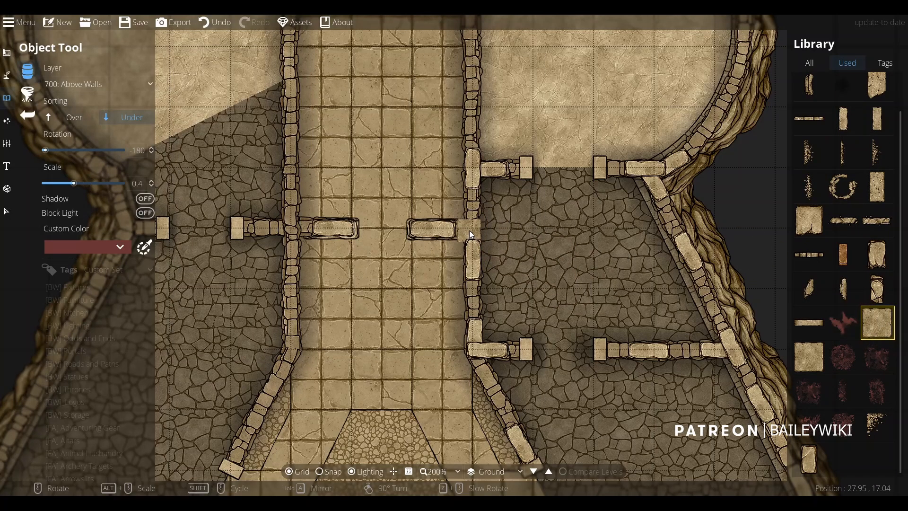
{"action": "left_click", "coordinate": [114, 88]}
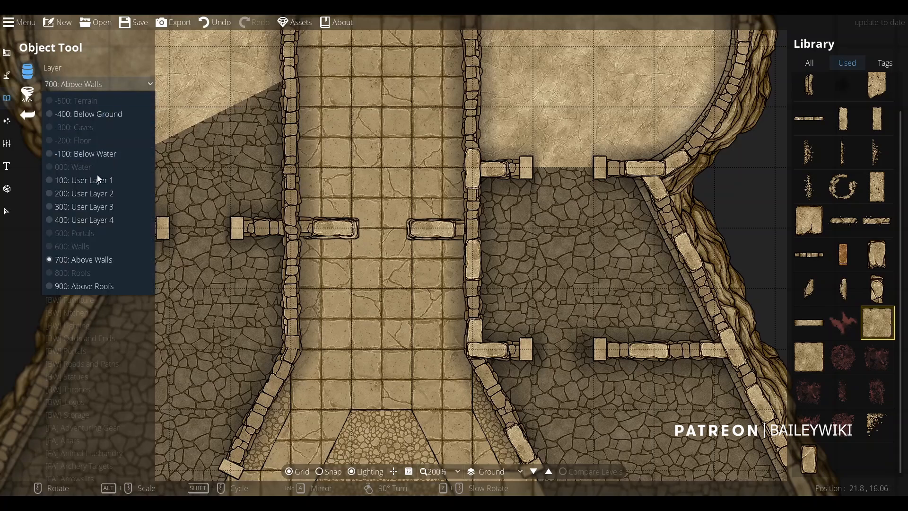
{"action": "left_click", "coordinate": [92, 182]}
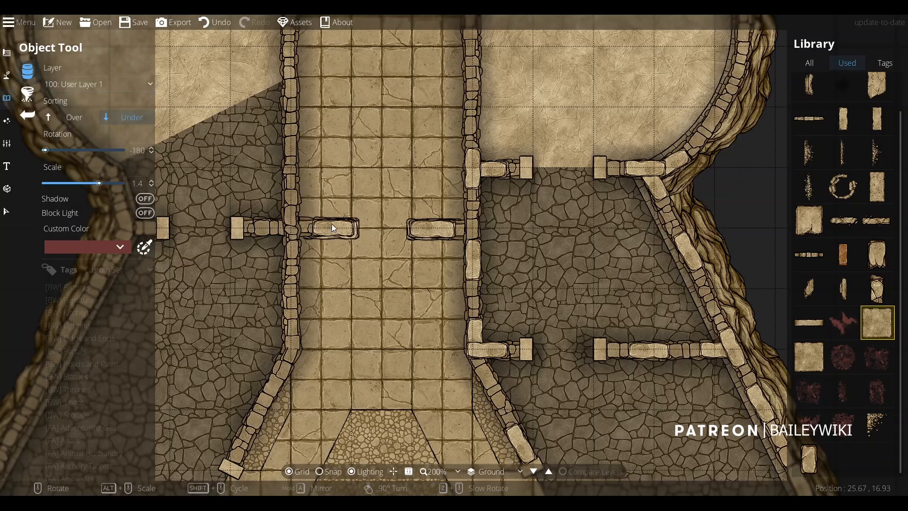
Move the northern hall's floor shape to layer 100: User Layer 1, and return to placing the sandstone slab.
{"action": "left_click", "coordinate": [7, 211]}
{"action": "left_click", "coordinate": [397, 322]}
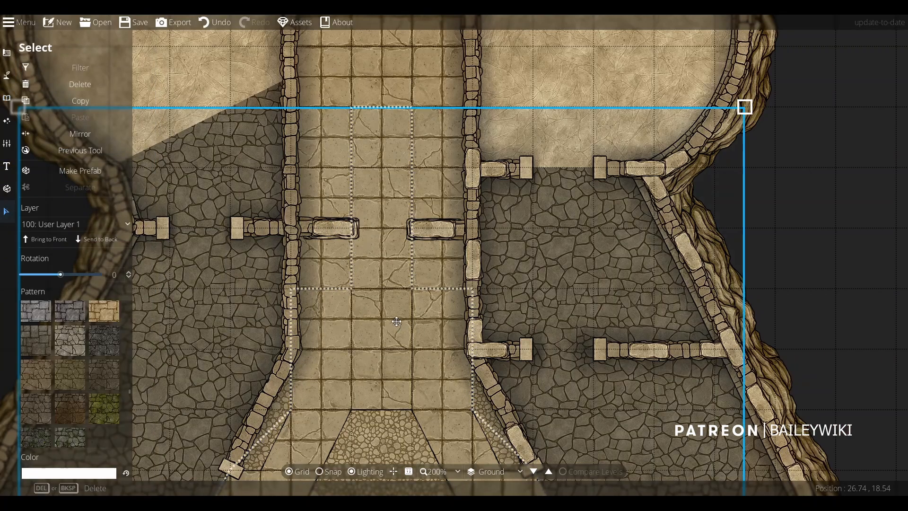
{"action": "left_click", "coordinate": [874, 134]}
{"action": "left_click", "coordinate": [353, 128]}
{"action": "left_click", "coordinate": [131, 224]}
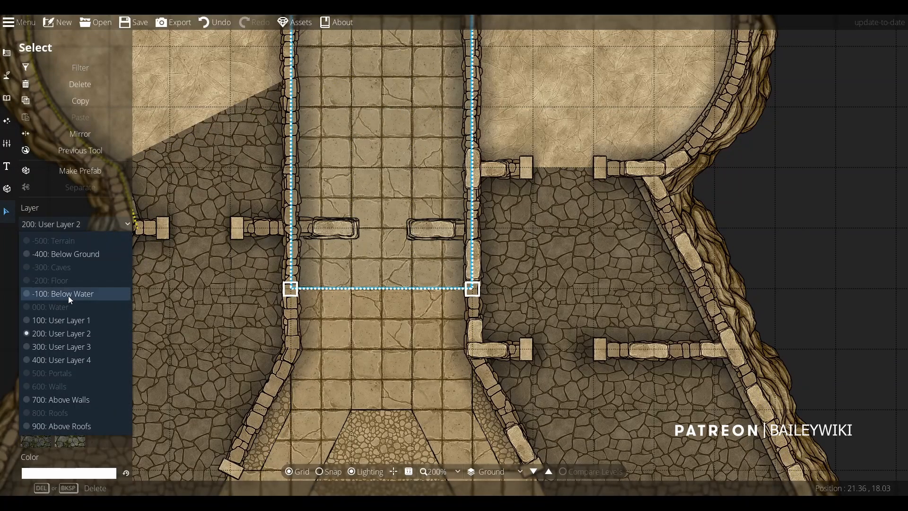
{"action": "left_click", "coordinate": [61, 321]}
{"action": "left_click", "coordinate": [6, 98]}
{"action": "left_click", "coordinate": [42, 72]}
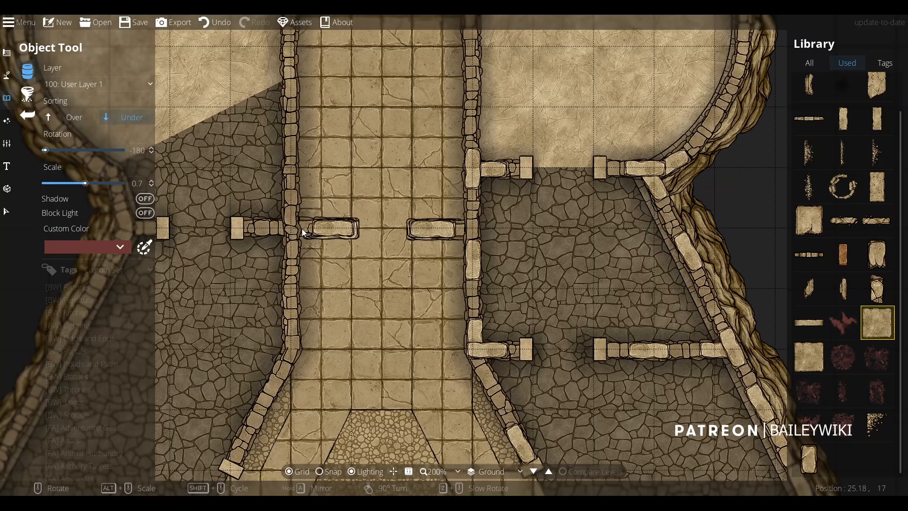
Place sandstone slabs behind both hall wall stubs on layer 300: User Layer 3, and edge the stubs with Tombstone Stone Sandstone H1 at scale 1.2.
{"action": "left_click", "coordinate": [92, 85]}
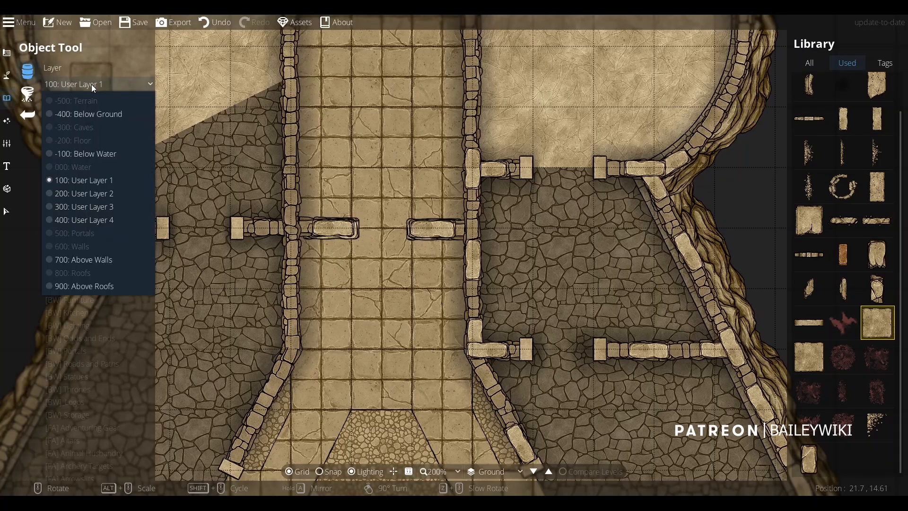
{"action": "left_click", "coordinate": [95, 209]}
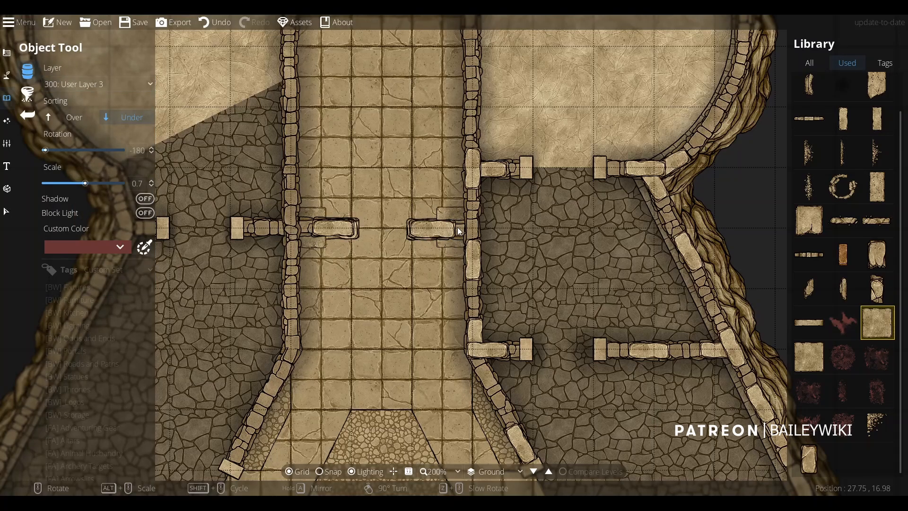
{"action": "left_click", "coordinate": [810, 258]}
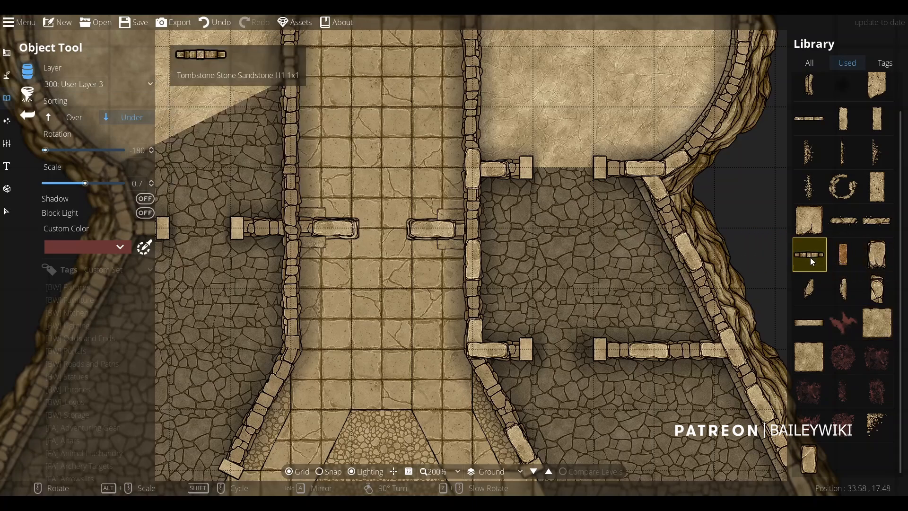
{"action": "scroll", "coordinate": [427, 217], "scroll_direction": "up", "scroll_amount": 5}
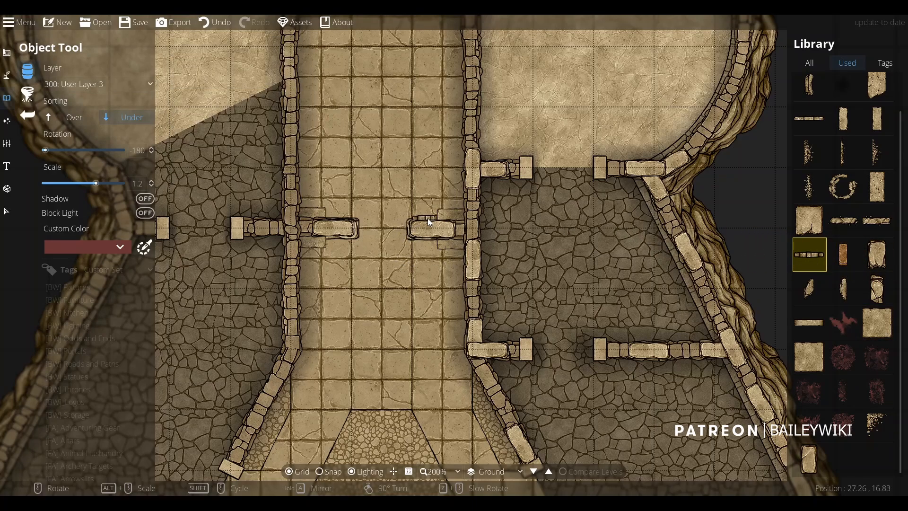
{"action": "left_click", "coordinate": [80, 115]}
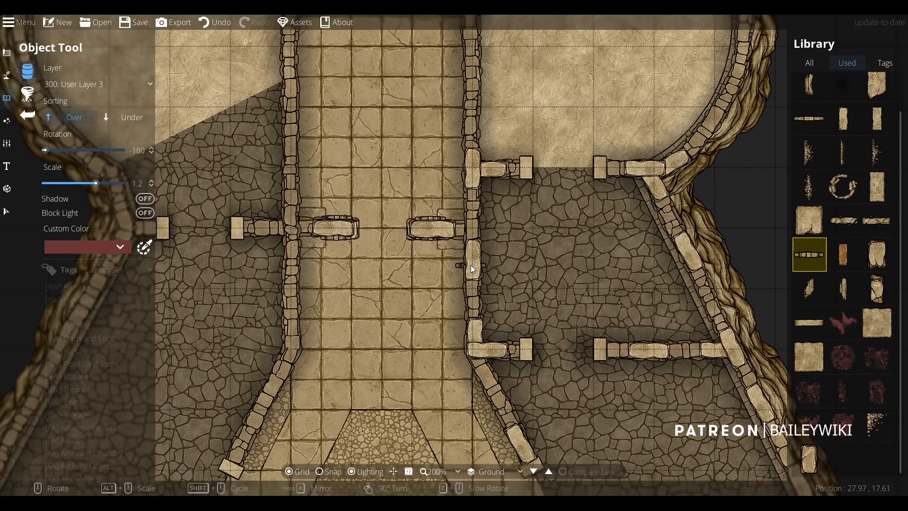
Shade the slabs and the hall's two wall stubs with the soft shadow object, using layers 100: User Layer 1 and 300: User Layer 3.
{"action": "left_click", "coordinate": [846, 84]}
{"action": "scroll", "coordinate": [846, 84], "scroll_direction": "up", "scroll_amount": 2}
{"action": "left_click", "coordinate": [815, 87]}
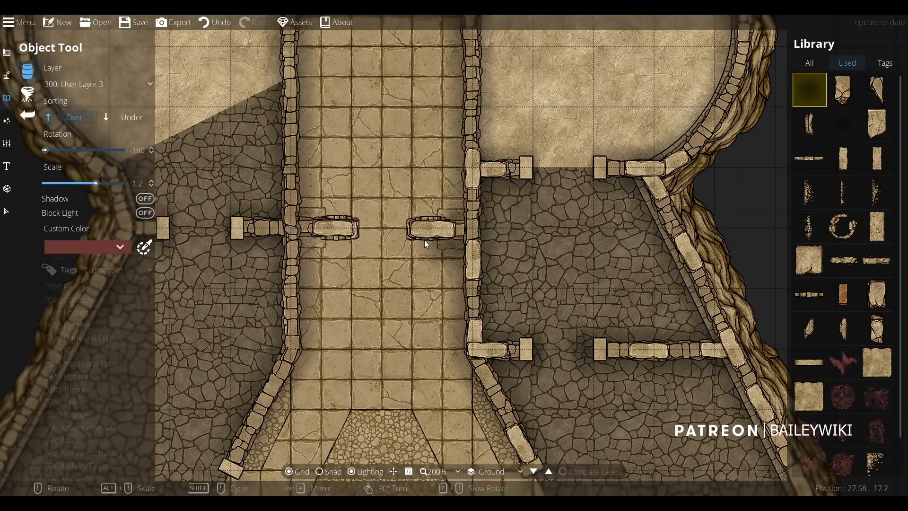
{"action": "left_click", "coordinate": [80, 84]}
{"action": "left_click", "coordinate": [80, 184]}
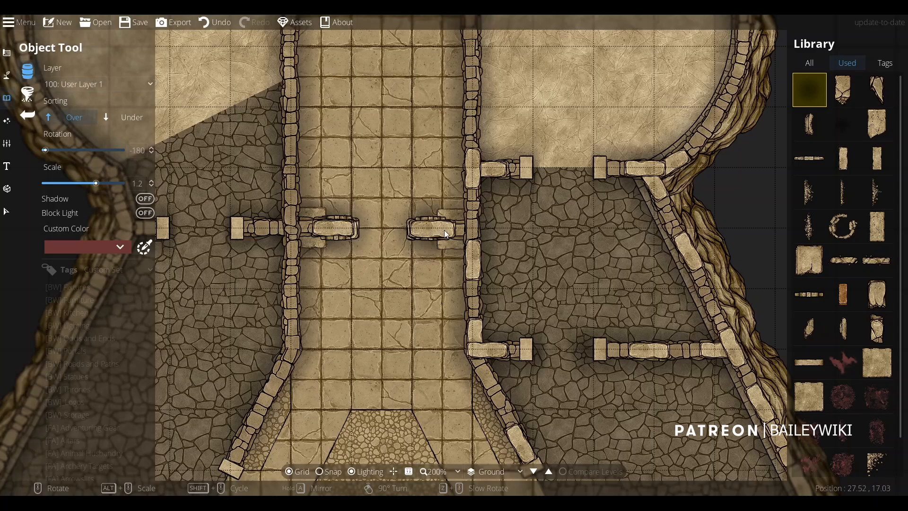
{"action": "left_click", "coordinate": [114, 84]}
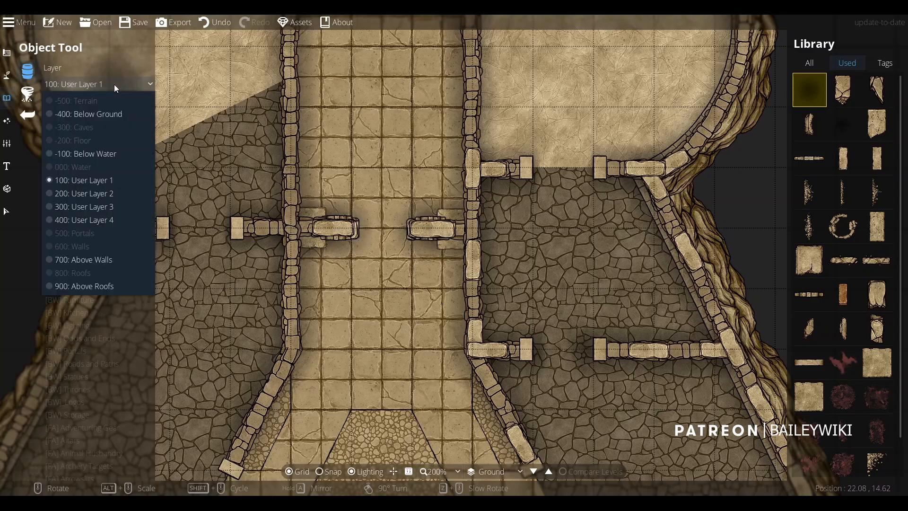
{"action": "left_click", "coordinate": [88, 209]}
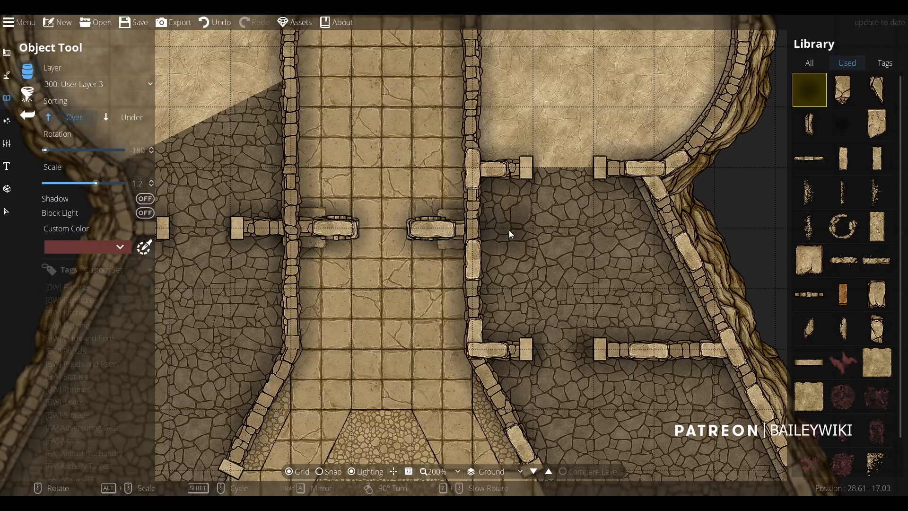
Look over the map from the northern hall down to the free-standing diagonal wall in the southwestern courtyard.
{"action": "scroll", "coordinate": [521, 190], "scroll_direction": "up", "scroll_amount": 2}
{"action": "scroll", "coordinate": [495, 210], "scroll_direction": "down", "scroll_amount": 5}
{"action": "scroll", "coordinate": [464, 246], "scroll_direction": "up", "scroll_amount": 5}
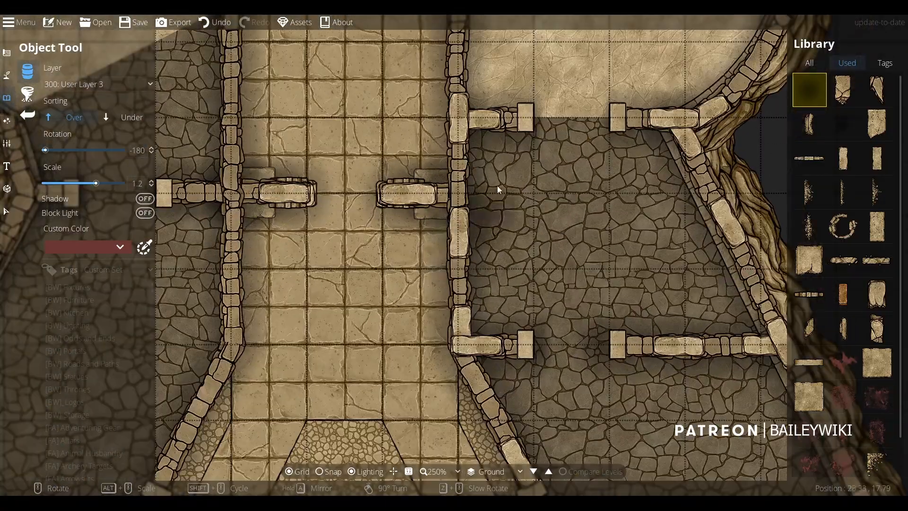
{"action": "scroll", "coordinate": [487, 291], "scroll_direction": "down", "scroll_amount": 3}
{"action": "left_click_drag", "start_coordinate": [487, 291], "coordinate": [466, 233]}
{"action": "left_click_drag", "start_coordinate": [413, 159], "coordinate": [436, 287]}
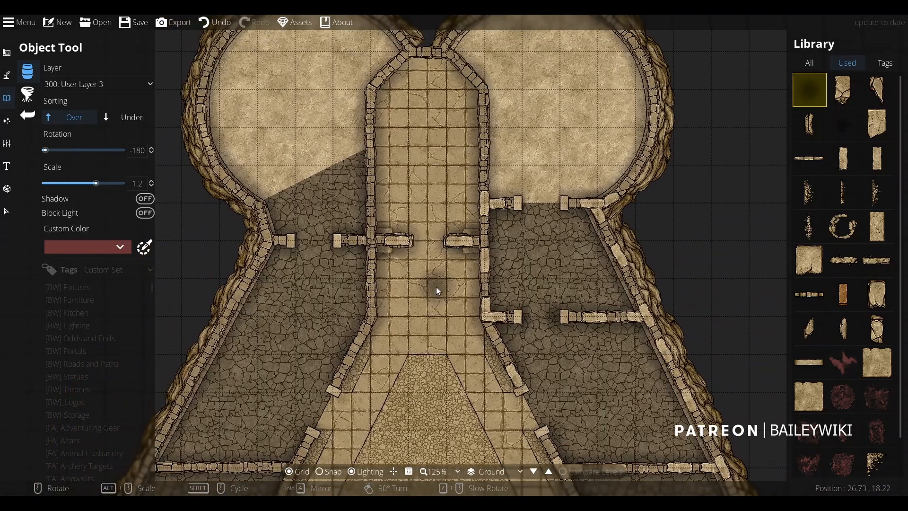
{"action": "left_click_drag", "start_coordinate": [451, 339], "coordinate": [366, 161]}
{"action": "left_click_drag", "start_coordinate": [354, 300], "coordinate": [495, 98]}
{"action": "scroll", "coordinate": [446, 243], "scroll_direction": "down", "scroll_amount": 2}
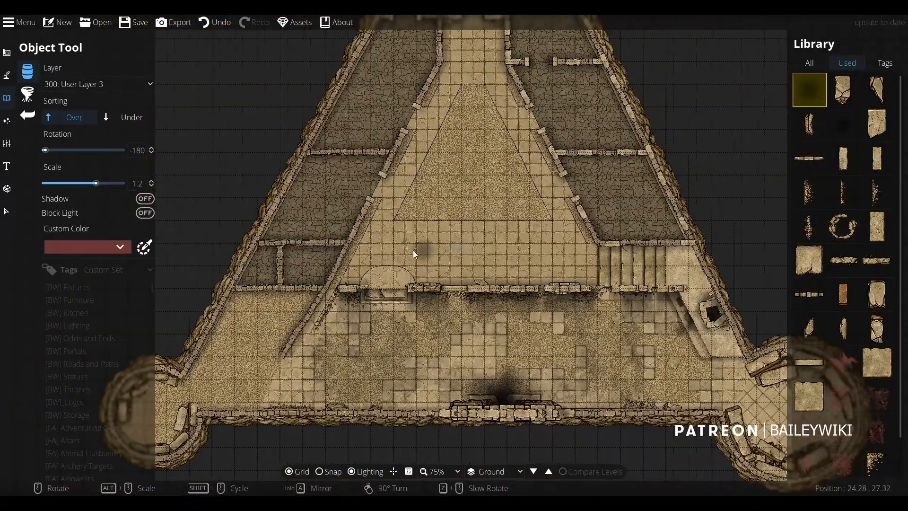
{"action": "left_click_drag", "start_coordinate": [413, 251], "coordinate": [362, 258]}
{"action": "left_click_drag", "start_coordinate": [397, 203], "coordinate": [386, 233]}
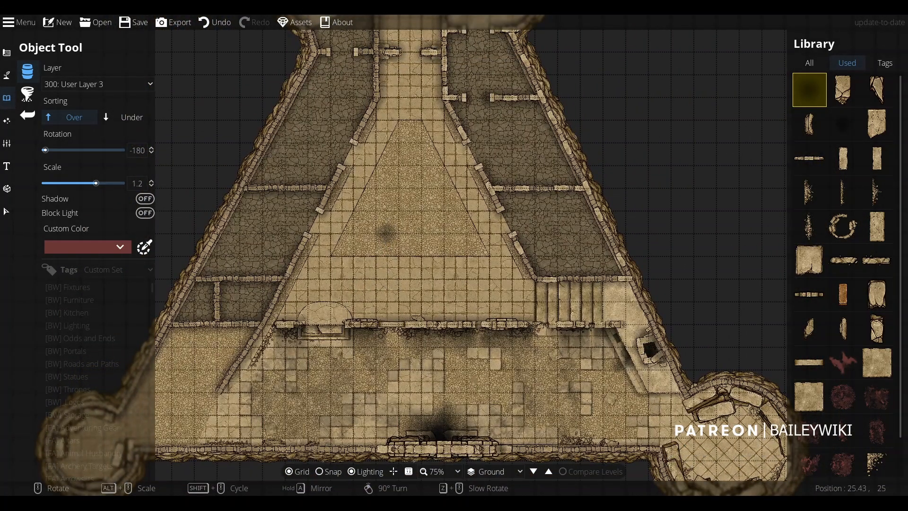
{"action": "left_click_drag", "start_coordinate": [307, 274], "coordinate": [457, 151]}
{"action": "scroll", "coordinate": [382, 258], "scroll_direction": "up", "scroll_amount": 7}
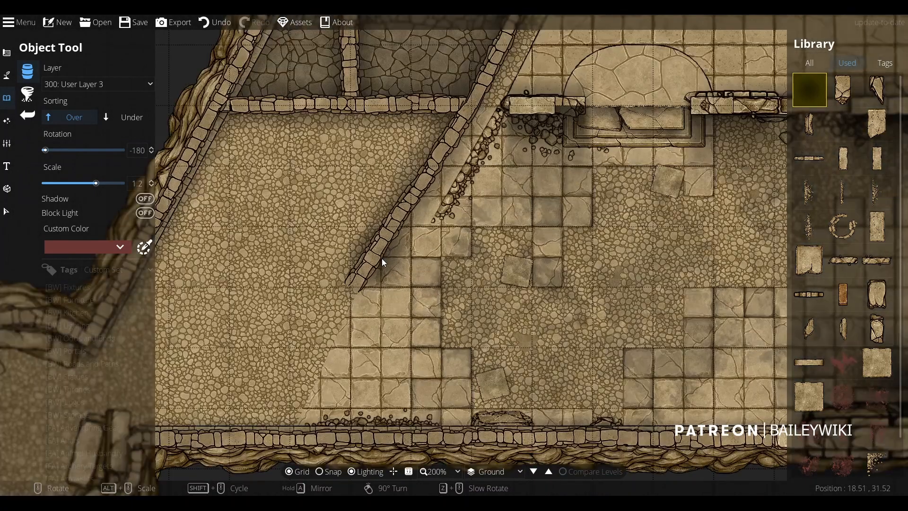
Shorten the southwestern courtyard's free-standing diagonal wall by moving its lower end point up along the wall line.
{"action": "left_click", "coordinate": [7, 52]}
{"action": "left_click", "coordinate": [47, 101]}
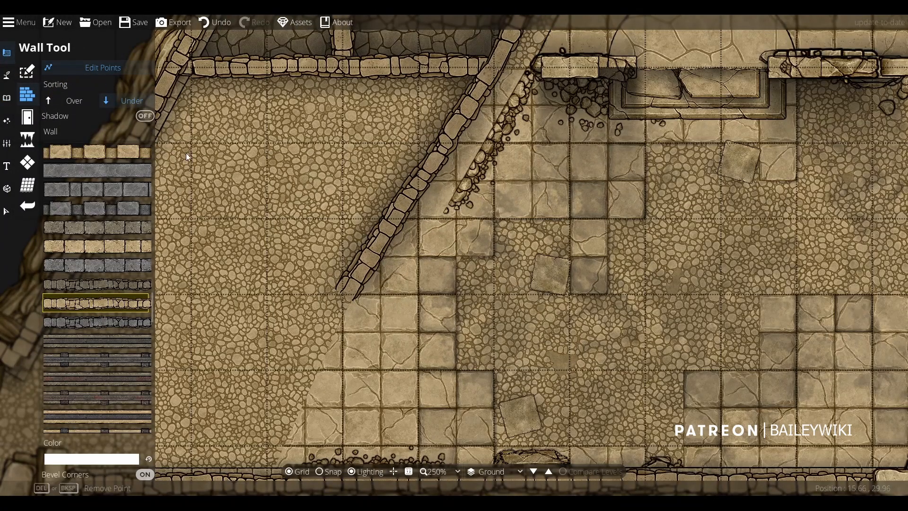
{"action": "left_click_drag", "start_coordinate": [359, 286], "coordinate": [428, 165]}
Shorten the shadow path beside the diagonal wall by deleting its end point and pulling the remaining points back toward the wall's new end.
{"action": "left_click", "coordinate": [6, 75]}
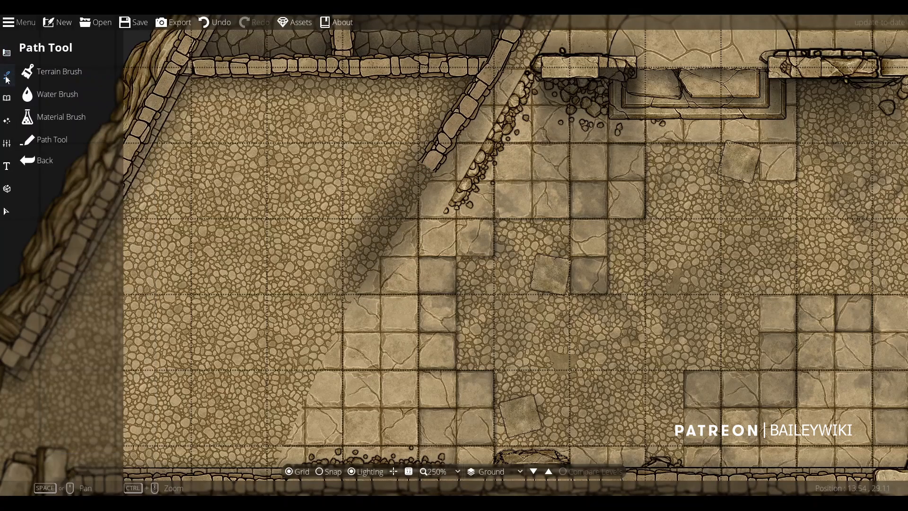
{"action": "left_click", "coordinate": [49, 140]}
{"action": "left_click", "coordinate": [108, 67]}
{"action": "left_click", "coordinate": [333, 305]}
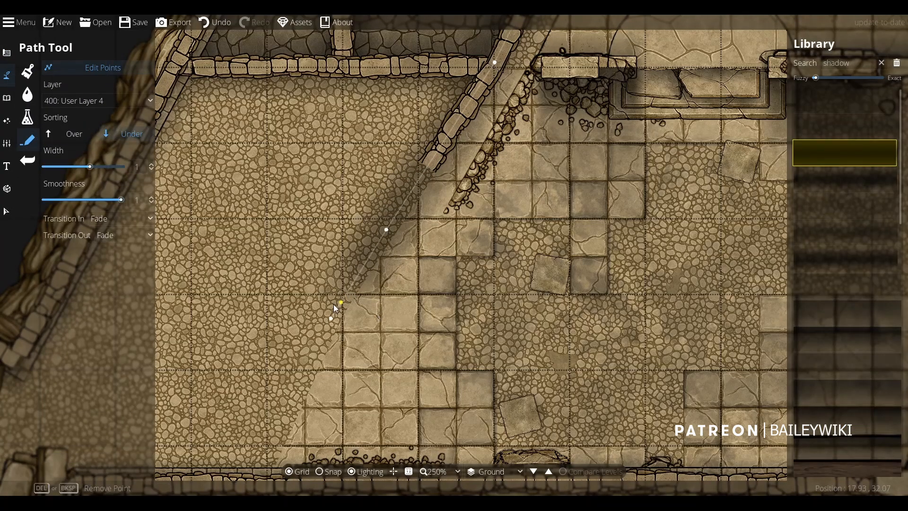
{"action": "key", "text": "Delete"}
{"action": "left_click_drag", "start_coordinate": [385, 228], "coordinate": [386, 235]}
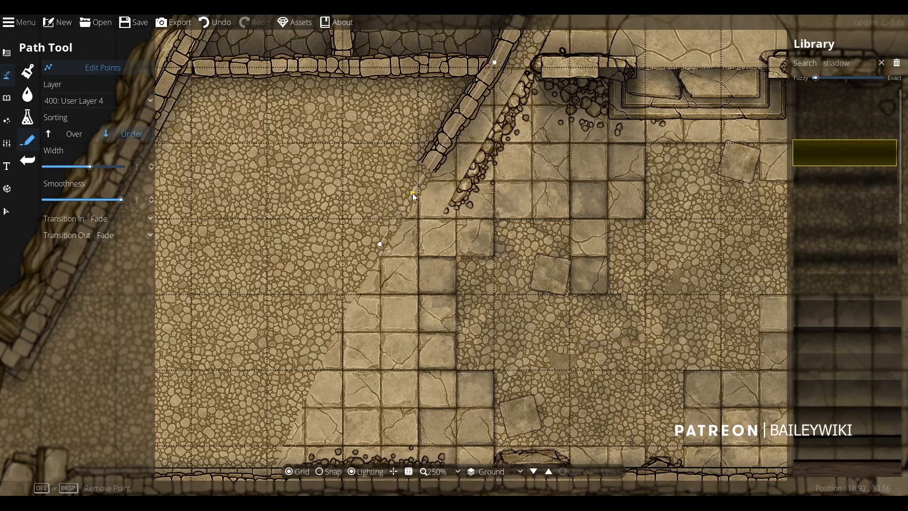
Move the rubble strip against the shortened end of the diagonal wall.
{"action": "left_click", "coordinate": [8, 211]}
{"action": "left_click", "coordinate": [498, 141]}
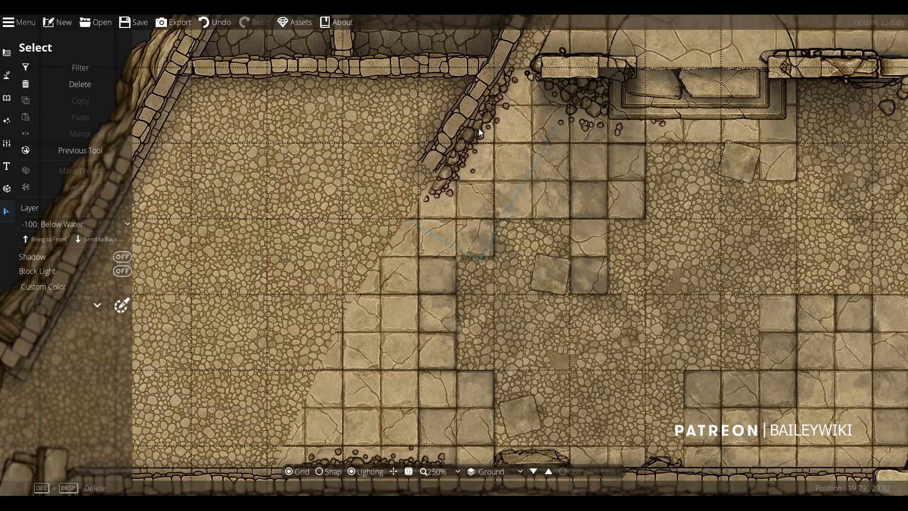
{"action": "scroll", "coordinate": [326, 253], "scroll_direction": "down", "scroll_amount": 5}
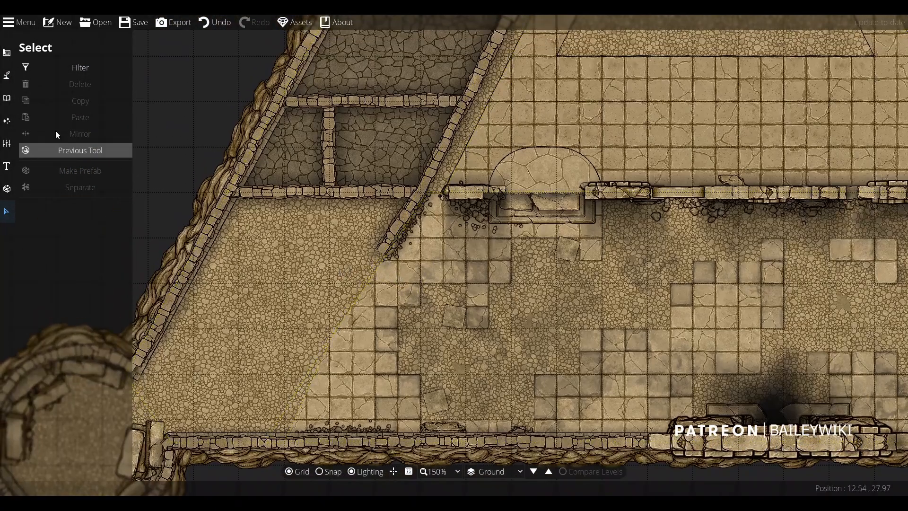
{"action": "left_click", "coordinate": [7, 100]}
{"action": "left_click", "coordinate": [56, 71]}
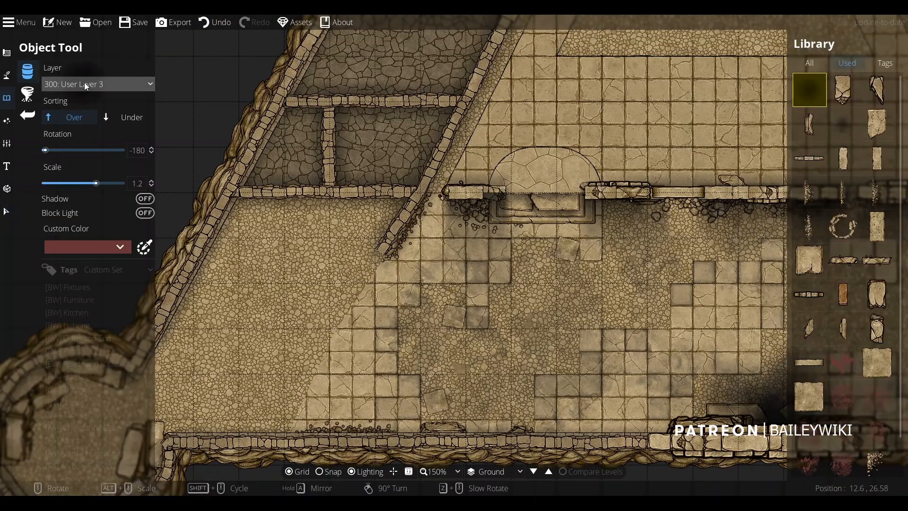
{"action": "left_click", "coordinate": [84, 83]}
{"action": "left_click", "coordinate": [95, 84]}
{"action": "mouse_move", "coordinate": [829, 219]}
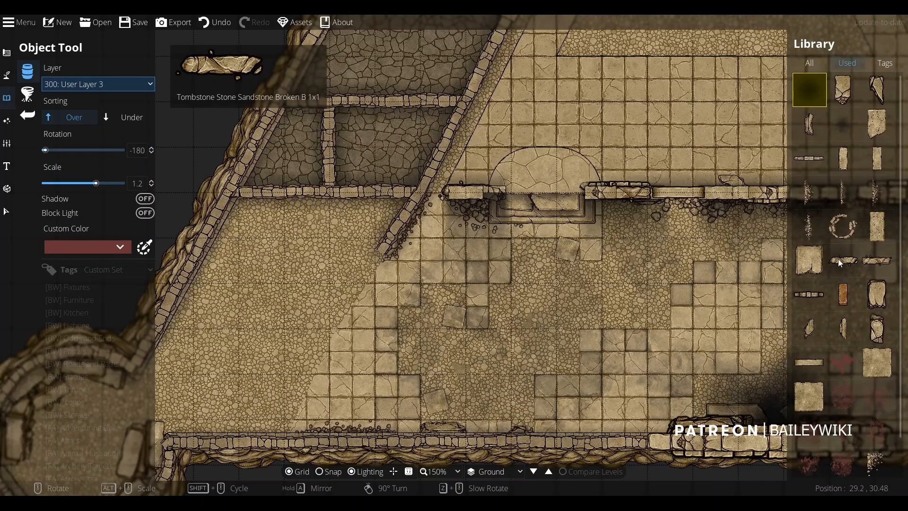
{"action": "left_click", "coordinate": [810, 63]}
{"action": "left_click", "coordinate": [852, 79]}
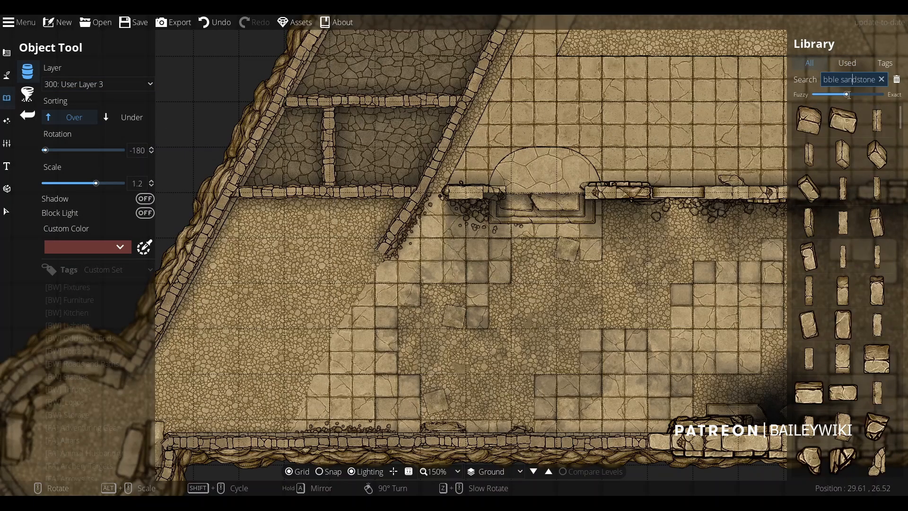
{"action": "left_click", "coordinate": [847, 252]}
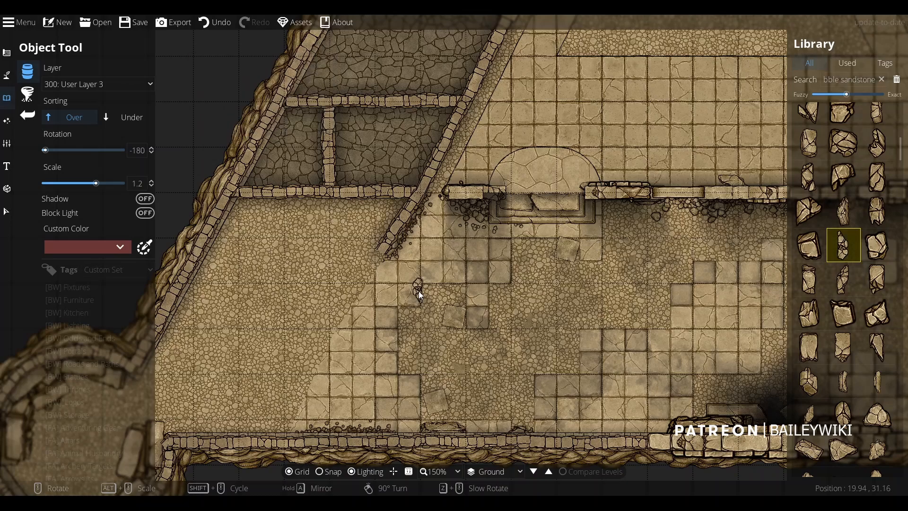
{"action": "scroll", "coordinate": [361, 220], "scroll_direction": "up", "scroll_amount": 2}
{"action": "scroll", "coordinate": [379, 225], "scroll_direction": "up", "scroll_amount": 7}
Set up the Scatter Tool on layer 300: User Layer 3 with shadow turned off.
{"action": "left_click", "coordinate": [29, 94]}
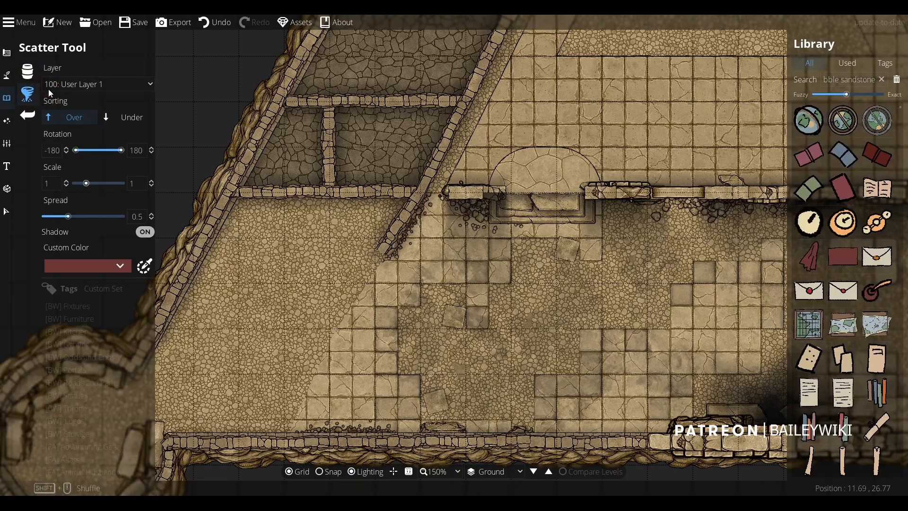
{"action": "left_click", "coordinate": [58, 85]}
{"action": "left_click", "coordinate": [81, 206]}
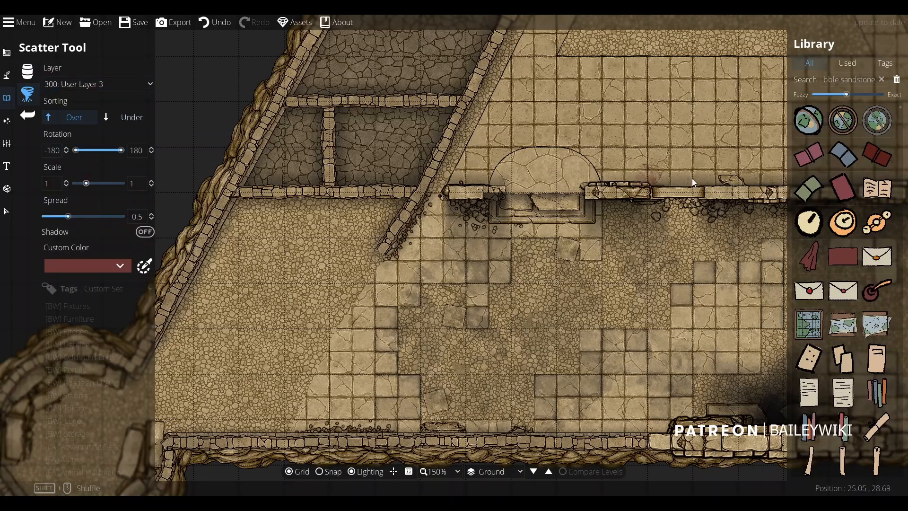
Filter the library for sandstone rubble and select the run of broken brick pieces ending with Rubble Brick Stone Sandstone Broken A9 1x1 for scattering.
{"action": "key", "text": "Return"}
{"action": "scroll", "coordinate": [851, 189], "scroll_direction": "down", "scroll_amount": 6}
{"action": "left_click", "coordinate": [843, 239]}
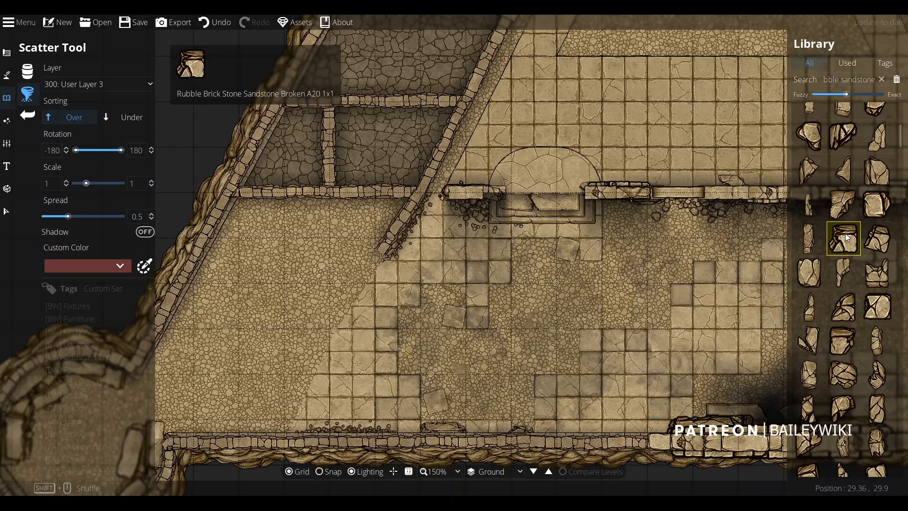
{"action": "scroll", "coordinate": [847, 302], "scroll_direction": "down", "scroll_amount": 5}
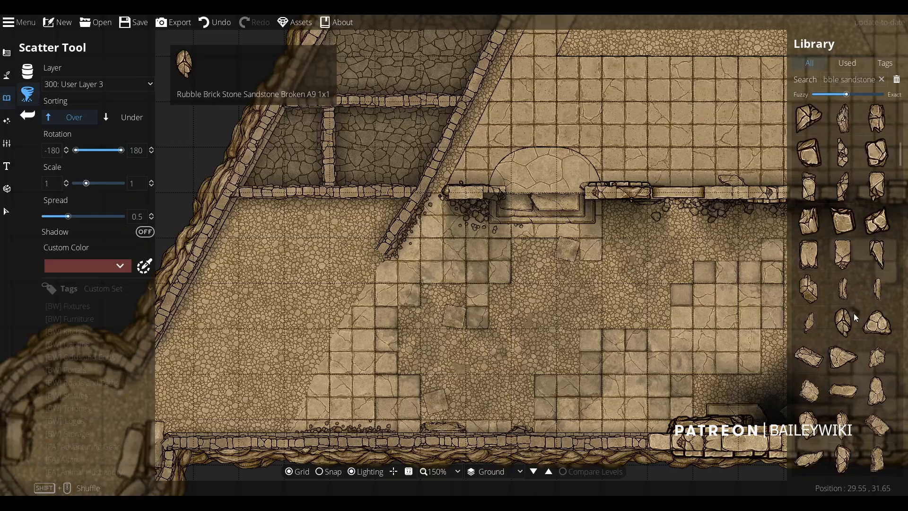
{"action": "left_click", "coordinate": [847, 322], "text": "shift"}
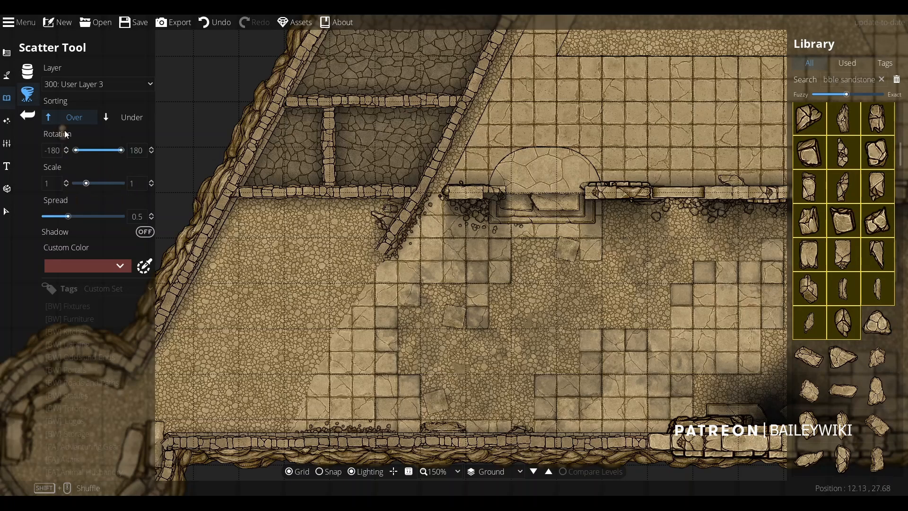
Set the scatter spread to -0.6 and scatter broken bricks in the corner between the horizontal wall and the diagonal wall.
{"action": "left_click_drag", "start_coordinate": [68, 216], "coordinate": [50, 216]}
{"action": "mouse_move", "coordinate": [397, 200]}
{"action": "left_mouse_down"}
{"action": "mouse_move", "coordinate": [373, 246]}
{"action": "mouse_move", "coordinate": [374, 204]}
{"action": "left_mouse_up"}
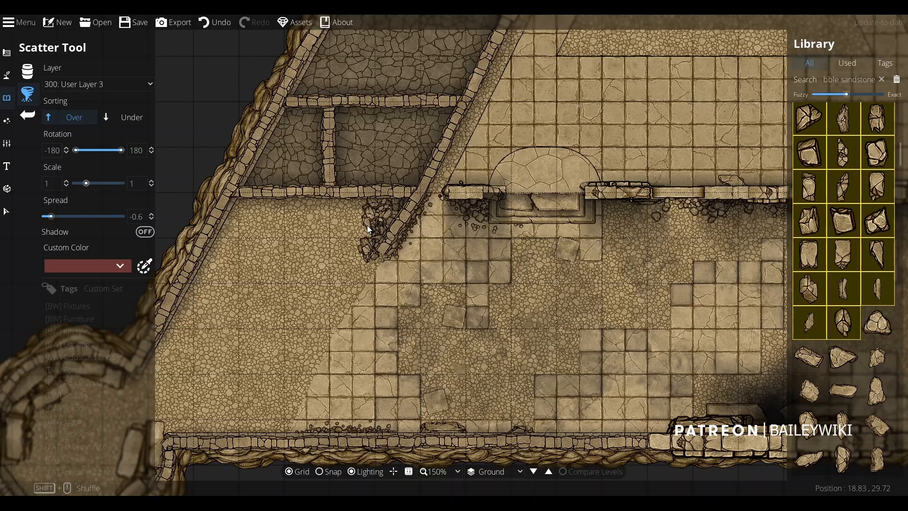
{"action": "left_click_drag", "start_coordinate": [368, 206], "coordinate": [366, 237]}
{"action": "left_click", "coordinate": [385, 213]}
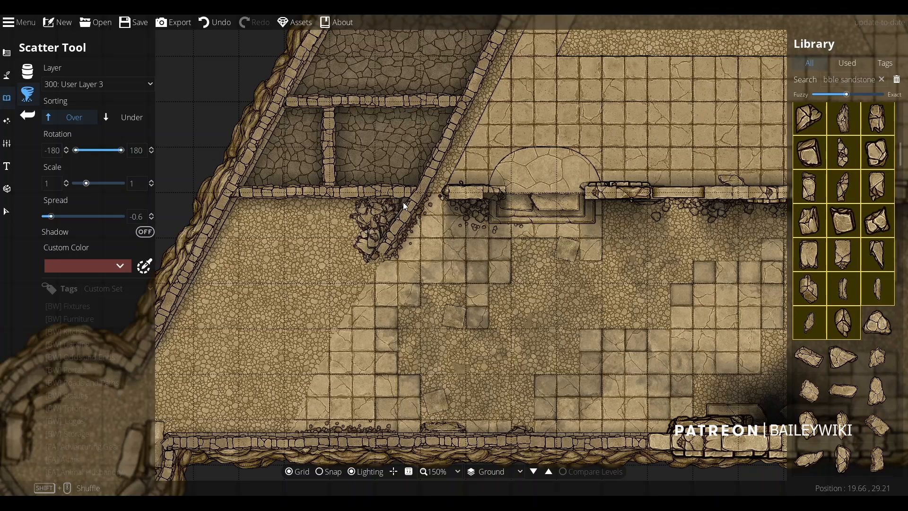
Extend the broken-brick pile along the diagonal wall and past its broken lower end.
{"action": "scroll", "coordinate": [352, 322], "scroll_direction": "up", "scroll_amount": 2}
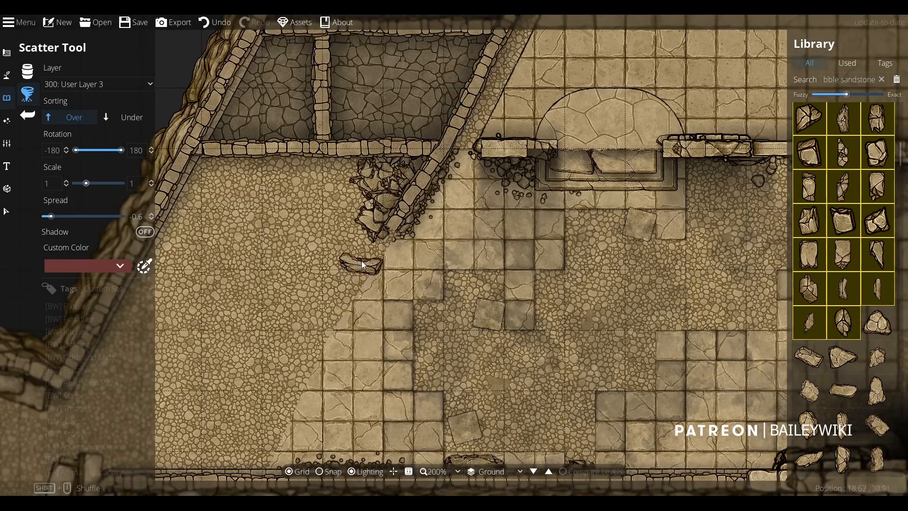
{"action": "mouse_move", "coordinate": [359, 247]}
{"action": "left_mouse_down"}
{"action": "mouse_move", "coordinate": [351, 273]}
{"action": "mouse_move", "coordinate": [370, 242]}
{"action": "mouse_move", "coordinate": [373, 191]}
{"action": "mouse_move", "coordinate": [402, 173]}
{"action": "mouse_move", "coordinate": [383, 215]}
{"action": "mouse_move", "coordinate": [410, 167]}
{"action": "left_mouse_up"}
{"action": "scroll", "coordinate": [404, 293], "scroll_direction": "down", "scroll_amount": 4}
{"action": "scroll", "coordinate": [404, 293], "scroll_direction": "up", "scroll_amount": 5}
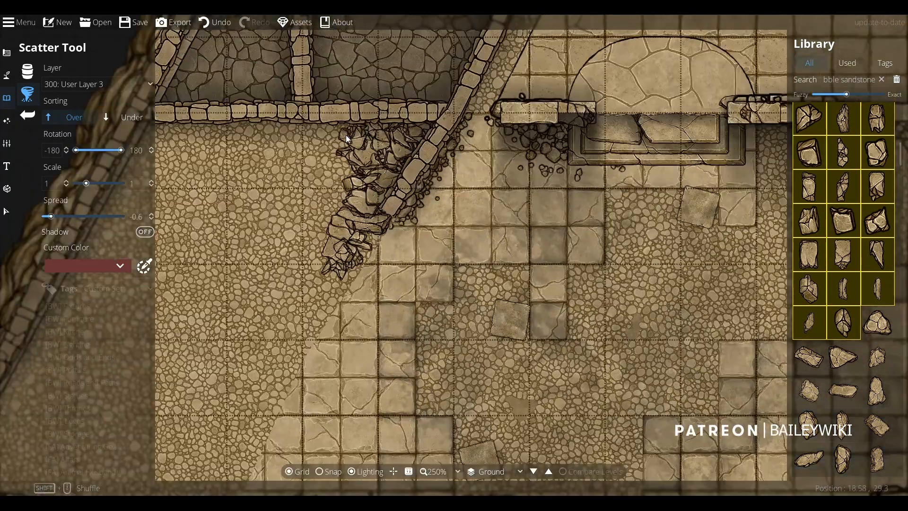
Scatter more broken bricks along the pile's western edge on layer 200: User Layer 2.
{"action": "scroll", "coordinate": [362, 279], "scroll_direction": "down", "scroll_amount": 4}
{"action": "scroll", "coordinate": [363, 280], "scroll_direction": "up", "scroll_amount": 5}
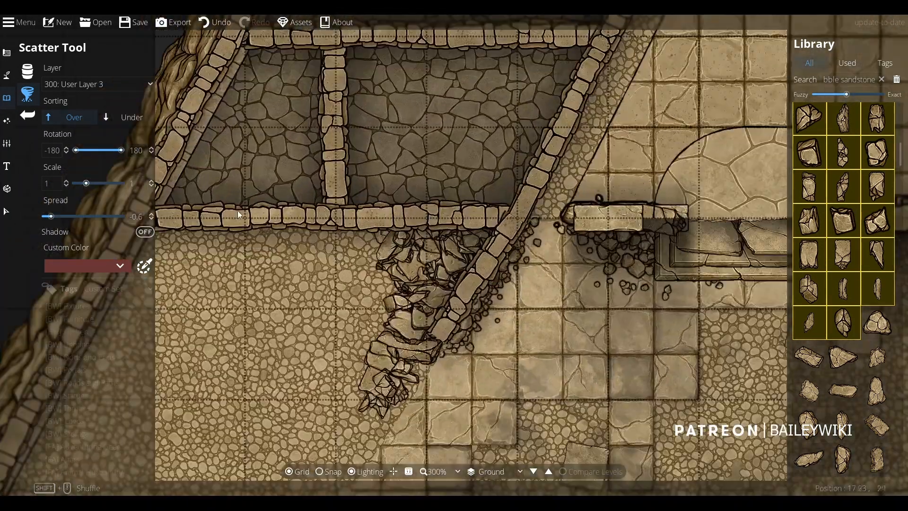
{"action": "left_click", "coordinate": [101, 86]}
{"action": "left_click", "coordinate": [87, 193]}
{"action": "mouse_move", "coordinate": [393, 239]}
{"action": "left_mouse_down"}
{"action": "mouse_move", "coordinate": [364, 236]}
{"action": "mouse_move", "coordinate": [403, 295]}
{"action": "mouse_move", "coordinate": [400, 325]}
{"action": "mouse_move", "coordinate": [397, 302]}
{"action": "mouse_move", "coordinate": [382, 351]}
{"action": "mouse_move", "coordinate": [396, 296]}
{"action": "left_mouse_up"}
{"action": "scroll", "coordinate": [445, 283], "scroll_direction": "down", "scroll_amount": 5}
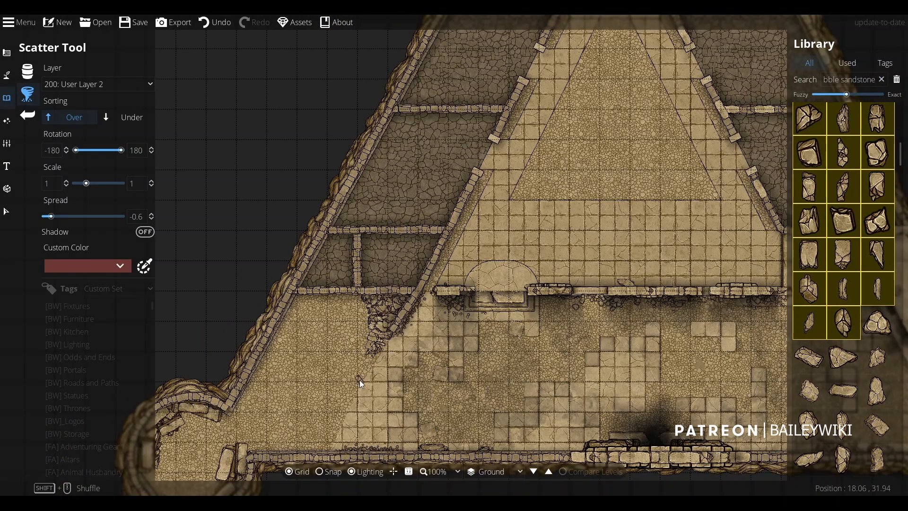
Place a single large sandstone rubble block on layer 200: User Layer 2 at the diagonal wall's broken lower end, rotated 30° and scaled 1.9.
{"action": "scroll", "coordinate": [347, 378], "scroll_direction": "up", "scroll_amount": 4}
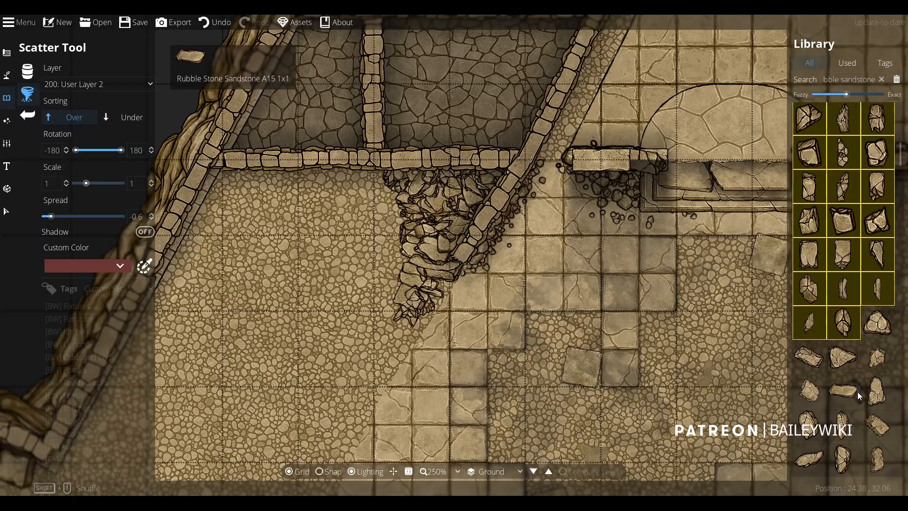
{"action": "scroll", "coordinate": [571, 396], "scroll_direction": "down", "scroll_amount": 1}
{"action": "scroll", "coordinate": [571, 396], "scroll_direction": "up", "scroll_amount": 1}
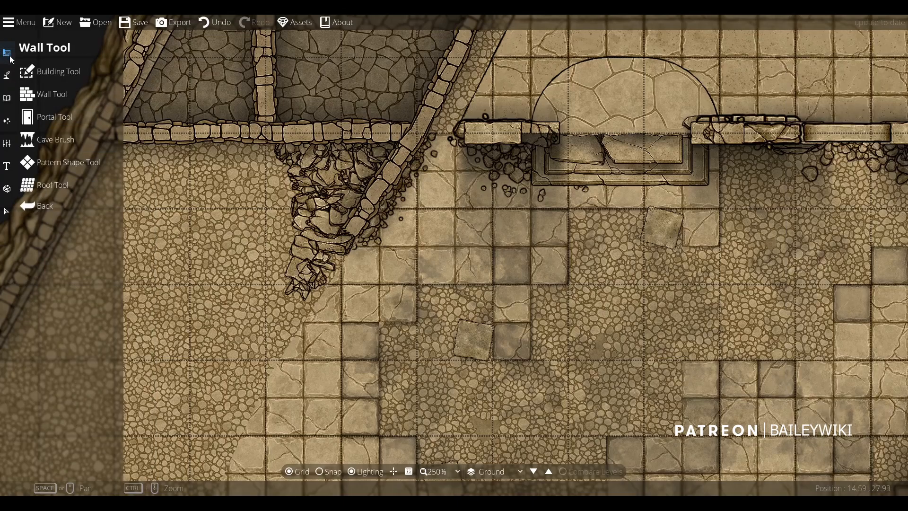
{"action": "left_click", "coordinate": [42, 73]}
{"action": "left_click", "coordinate": [109, 84]}
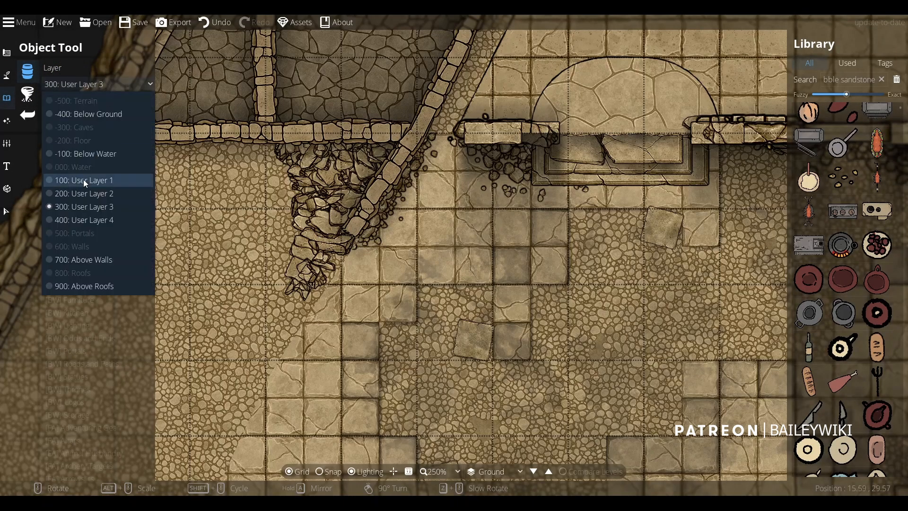
{"action": "left_click", "coordinate": [83, 191]}
{"action": "left_click", "coordinate": [862, 79]}
{"action": "key", "text": "Return"}
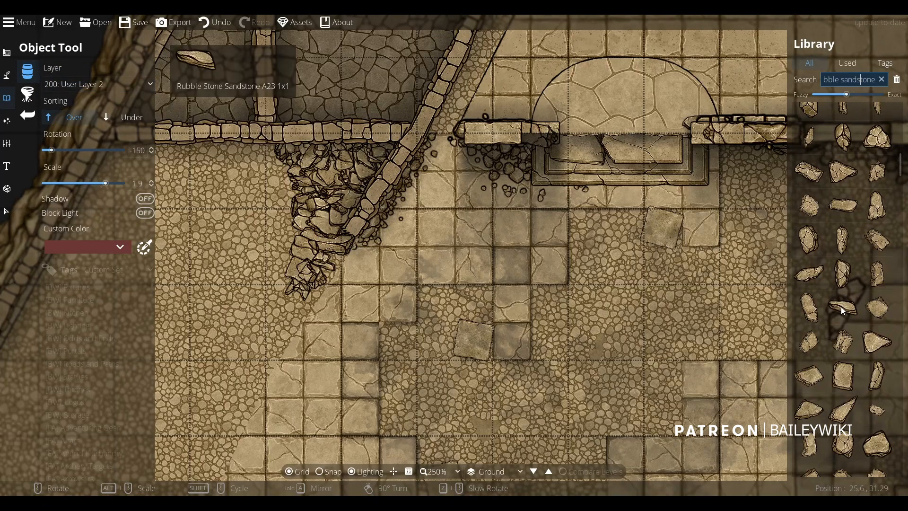
{"action": "left_click", "coordinate": [844, 328]}
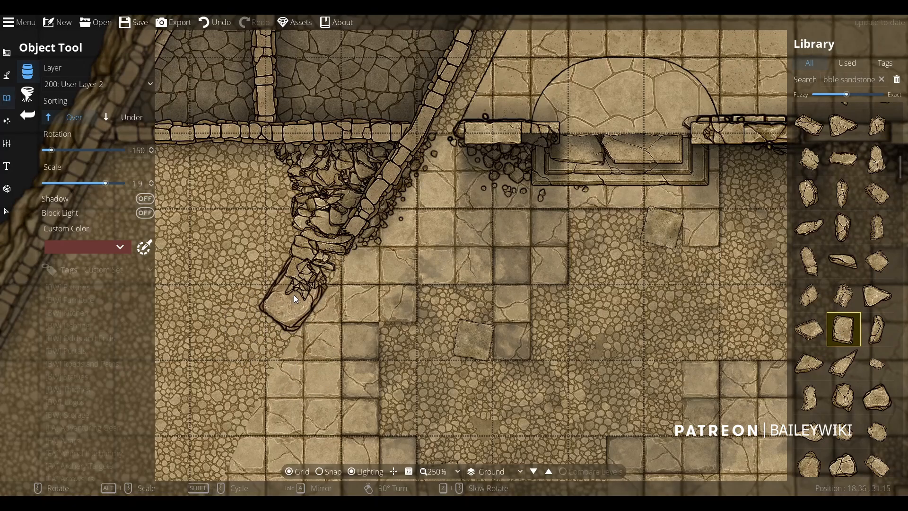
{"action": "scroll", "coordinate": [276, 315], "scroll_direction": "down", "scroll_amount": 12}
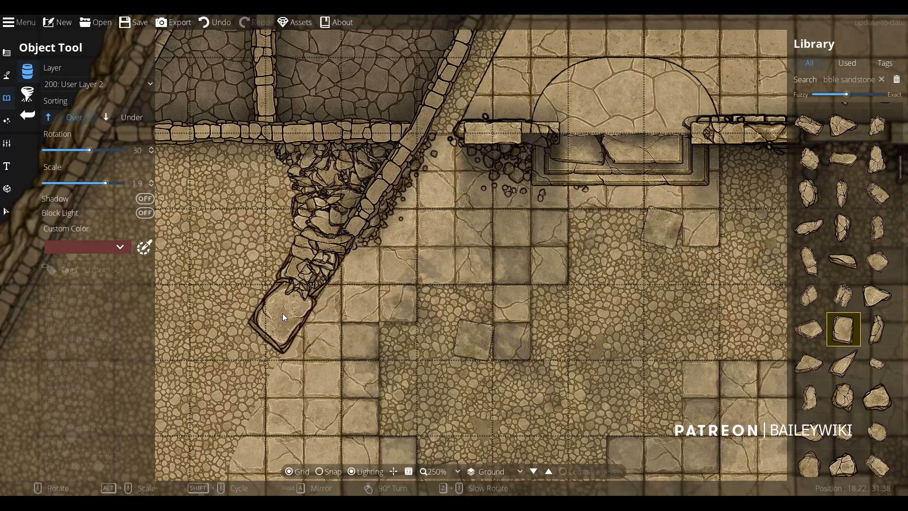
{"action": "left_click", "coordinate": [277, 316]}
Place a second rubble block sorted under the first one, just beyond its lower end, with rotation 150 and scale 1.4.
{"action": "scroll", "coordinate": [242, 378], "scroll_direction": "down", "scroll_amount": 5}
{"action": "scroll", "coordinate": [291, 363], "scroll_direction": "up", "scroll_amount": 8}
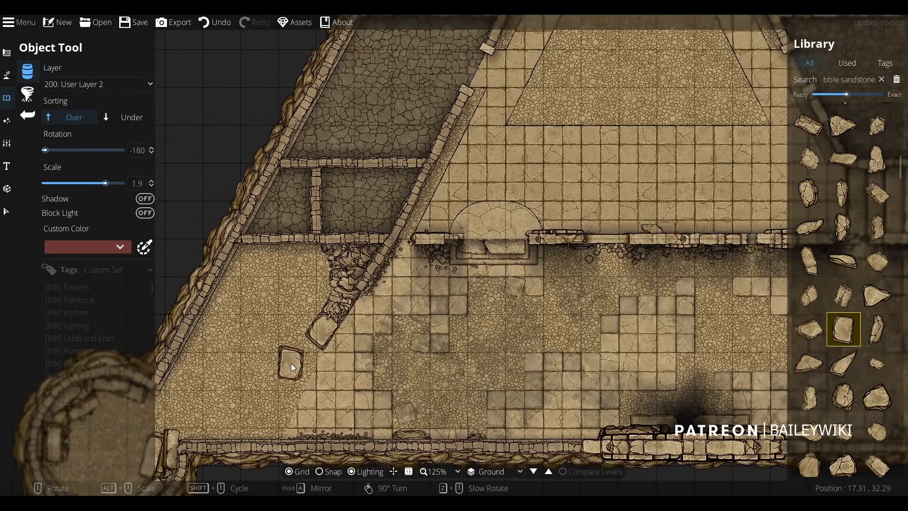
{"action": "scroll", "coordinate": [435, 355], "scroll_direction": "up", "scroll_amount": 5}
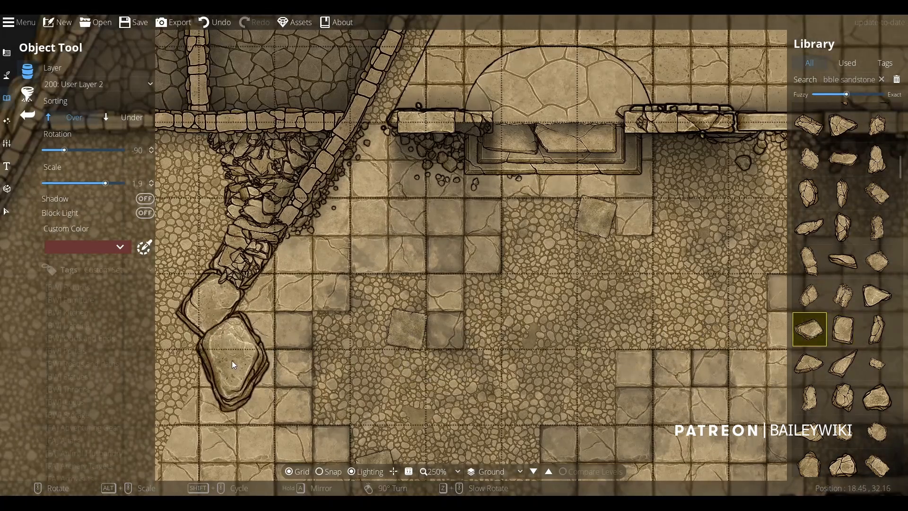
{"action": "scroll", "coordinate": [232, 360], "scroll_direction": "down", "scroll_amount": 4}
{"action": "left_click", "coordinate": [132, 117]}
{"action": "left_click_drag", "start_coordinate": [227, 203], "coordinate": [374, 223]}
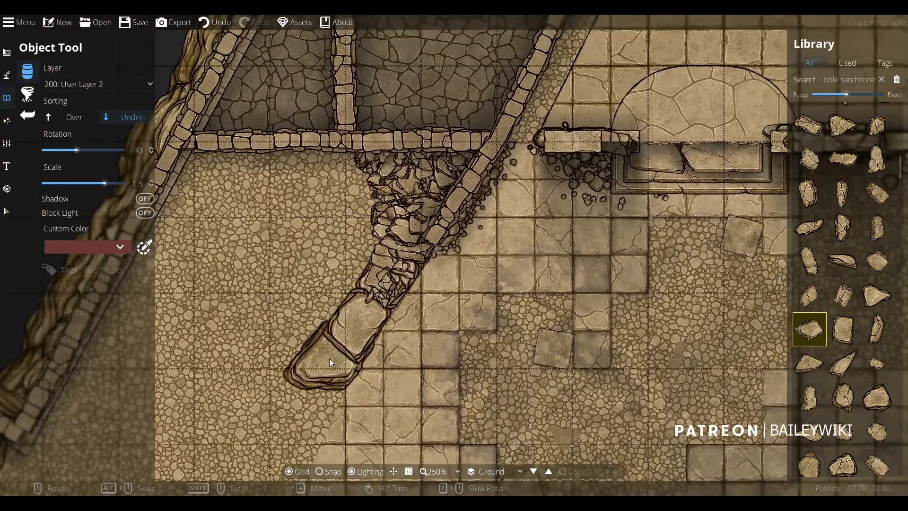
{"action": "scroll", "coordinate": [319, 367], "scroll_direction": "down", "scroll_amount": 4}
{"action": "scroll", "coordinate": [319, 367], "scroll_direction": "down", "scroll_amount": 1}
{"action": "scroll", "coordinate": [318, 367], "scroll_direction": "up", "scroll_amount": 1}
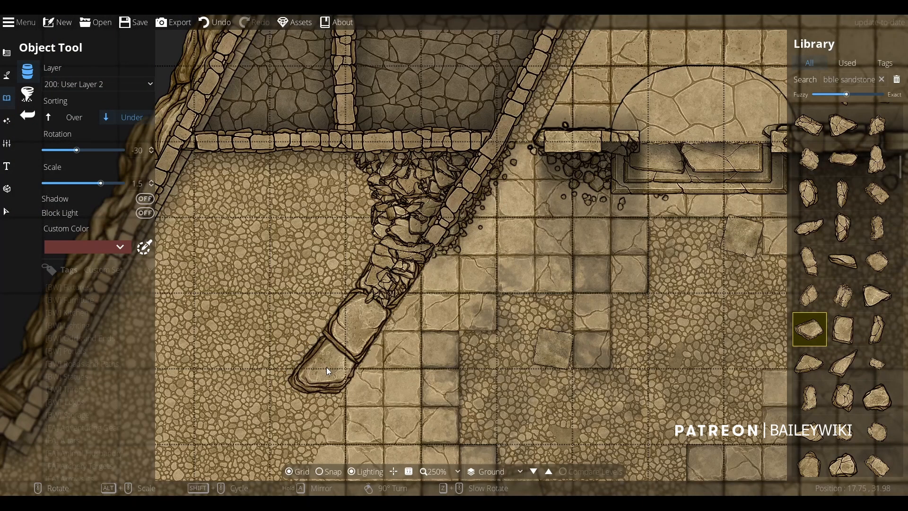
{"action": "scroll", "coordinate": [327, 367], "scroll_direction": "up", "scroll_amount": 12}
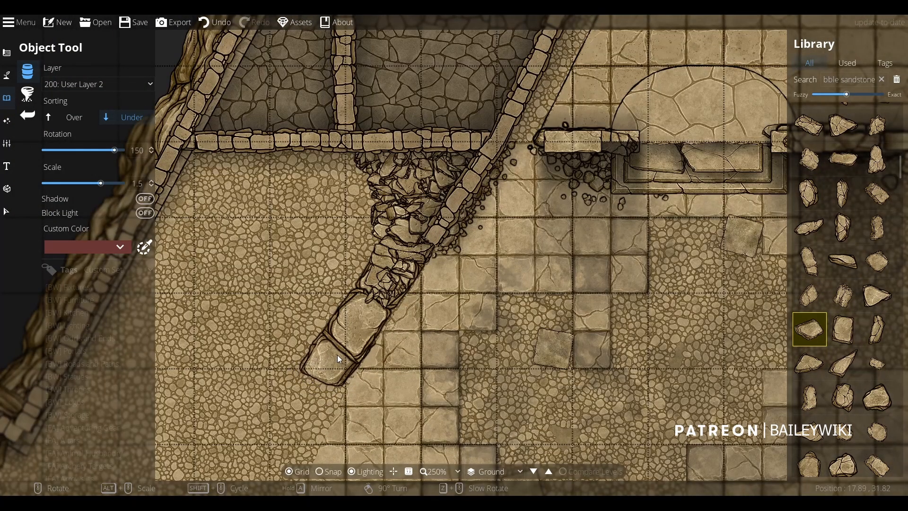
{"action": "scroll", "coordinate": [337, 356], "scroll_direction": "down", "scroll_amount": 1}
{"action": "left_click", "coordinate": [337, 356]}
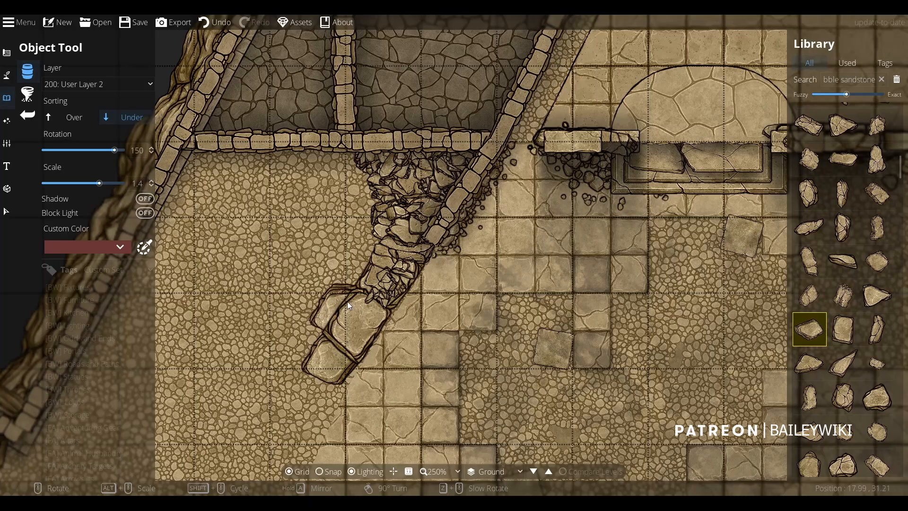
Place another sandstone rubble block with rotation -160 and scale 1.4 where the outer diagonal wall ends beside the southwest round tower.
{"action": "scroll", "coordinate": [347, 302], "scroll_direction": "down", "scroll_amount": 3}
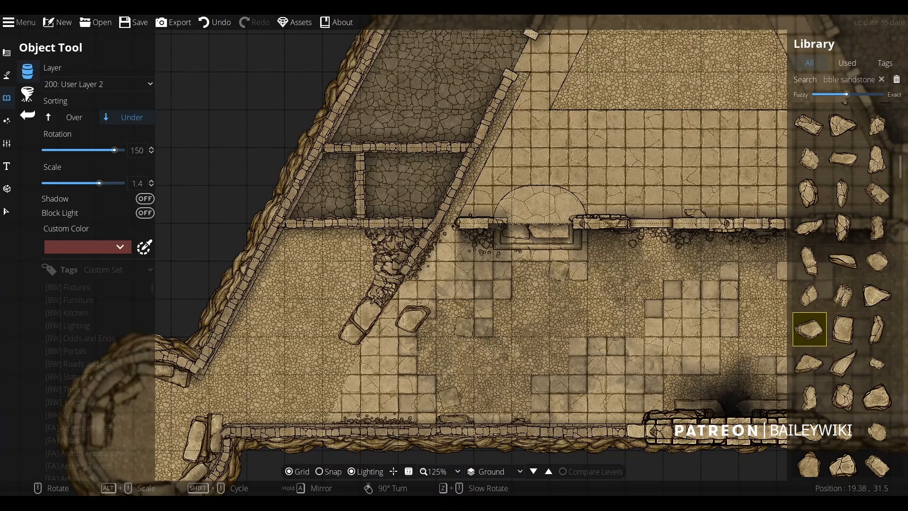
{"action": "left_click_drag", "start_coordinate": [218, 366], "coordinate": [302, 319]}
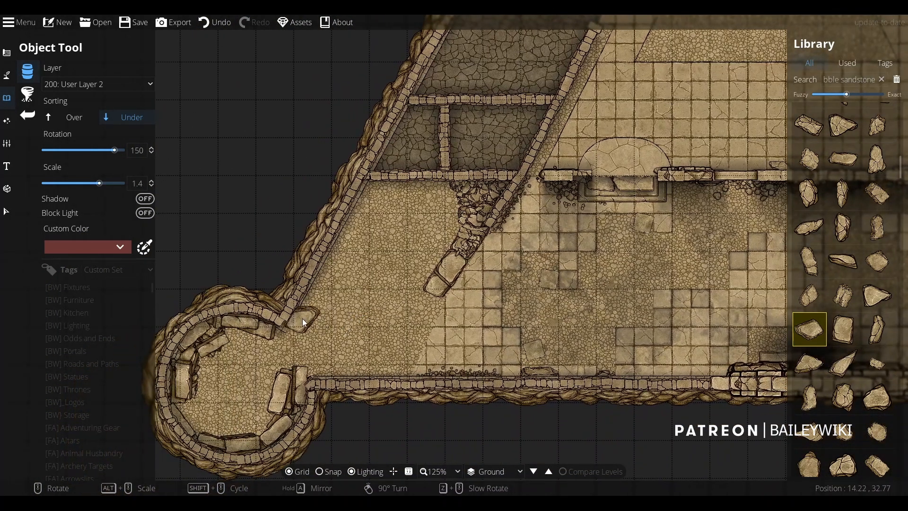
{"action": "scroll", "coordinate": [303, 320], "scroll_direction": "down", "scroll_amount": 4}
{"action": "scroll", "coordinate": [302, 319], "scroll_direction": "up", "scroll_amount": 1}
{"action": "scroll", "coordinate": [300, 321], "scroll_direction": "up", "scroll_amount": 1}
{"action": "left_click", "coordinate": [300, 317]}
{"action": "scroll", "coordinate": [407, 310], "scroll_direction": "up", "scroll_amount": 3}
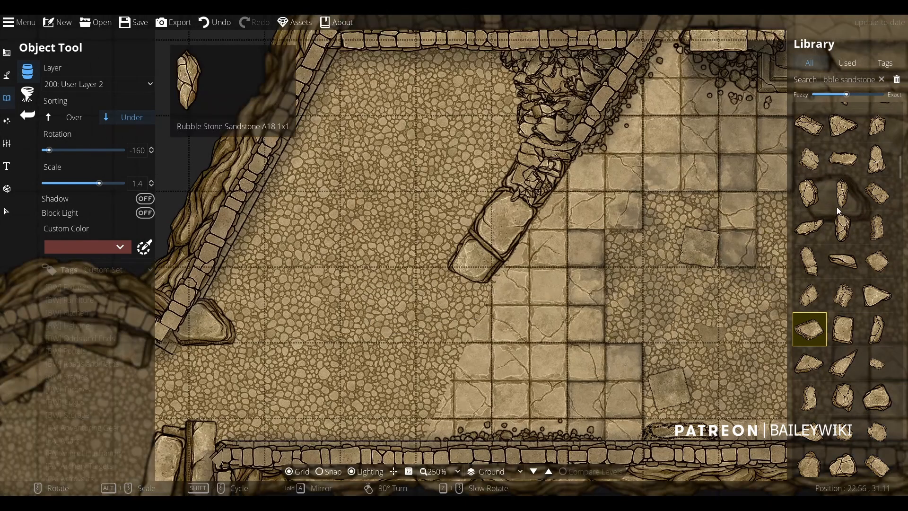
Add narrower sandstone rubble pieces on layer 300: User Layer 3, sorted over the block beside the outer diagonal wall's lower end.
{"action": "left_click", "coordinate": [94, 84]}
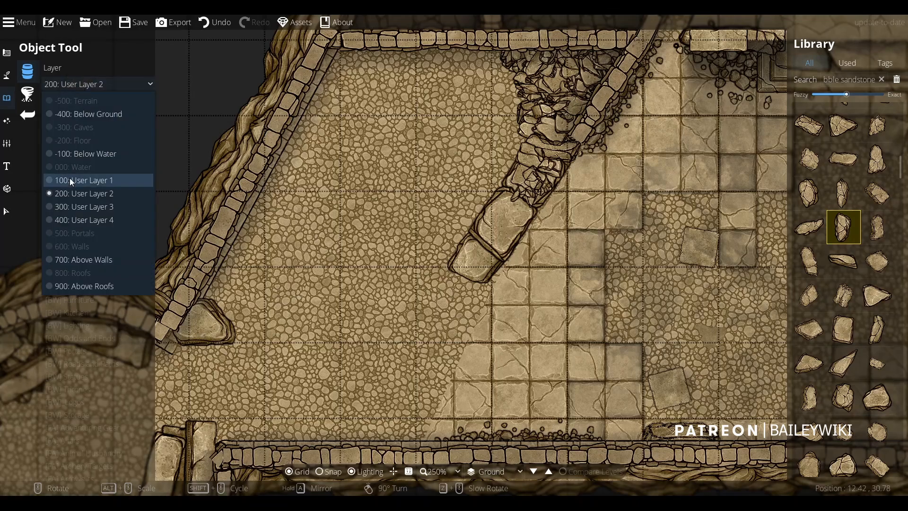
{"action": "left_click", "coordinate": [69, 178]}
{"action": "scroll", "coordinate": [200, 320], "scroll_direction": "up", "scroll_amount": 12}
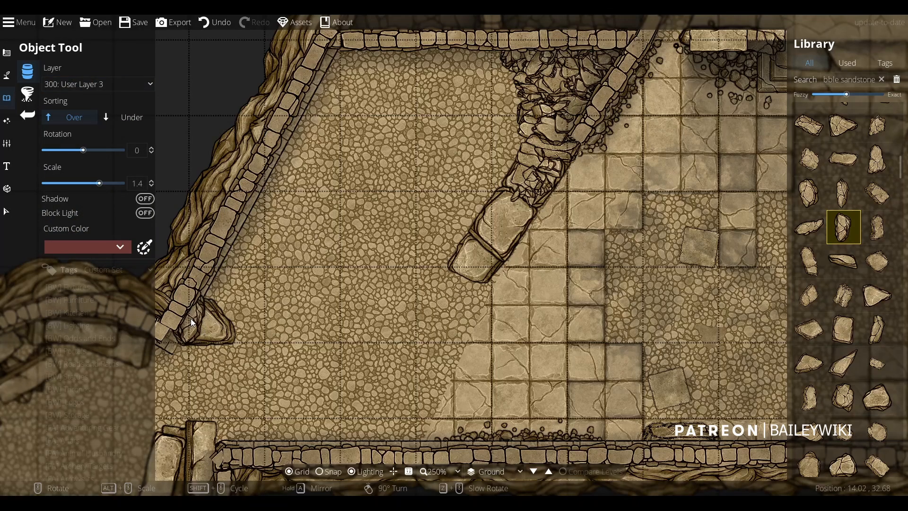
{"action": "left_click_drag", "start_coordinate": [185, 314], "coordinate": [276, 272]}
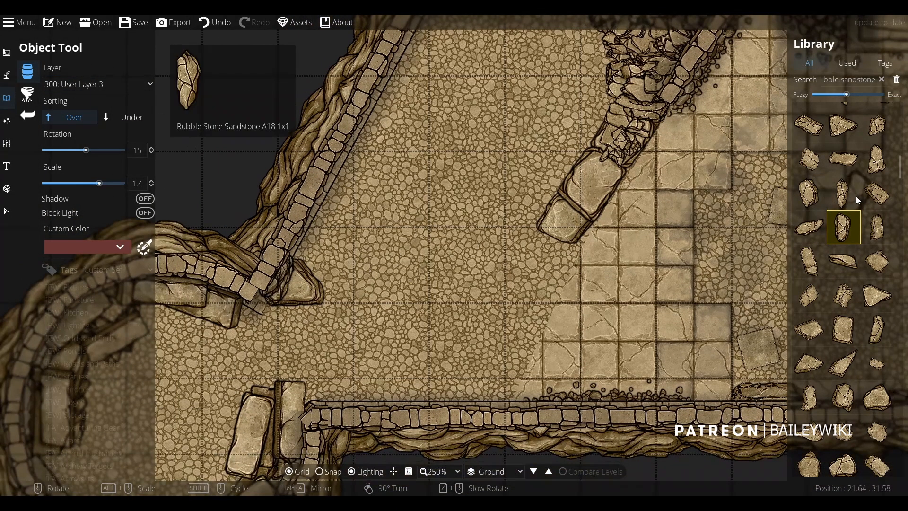
{"action": "scroll", "coordinate": [859, 200], "scroll_direction": "up", "scroll_amount": 7}
{"action": "left_click", "coordinate": [843, 257]}
{"action": "scroll", "coordinate": [285, 279], "scroll_direction": "down", "scroll_amount": 11}
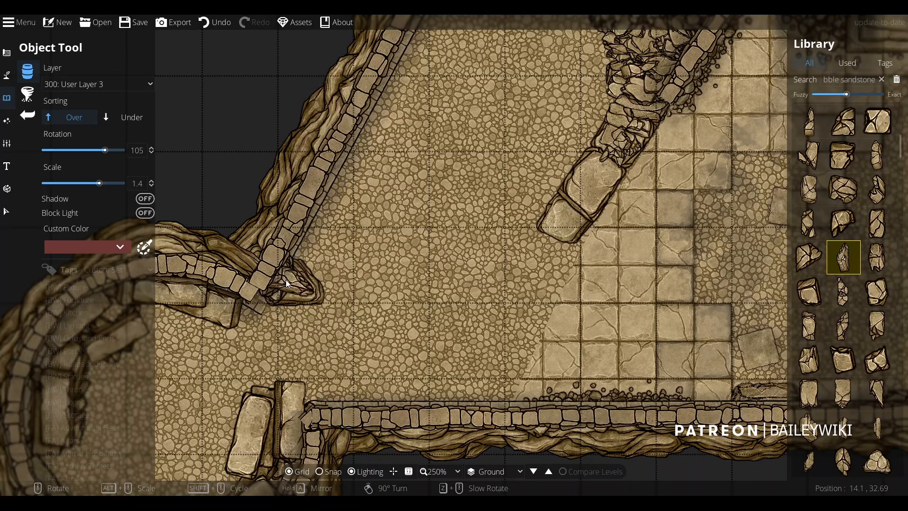
{"action": "scroll", "coordinate": [385, 263], "scroll_direction": "down", "scroll_amount": 5}
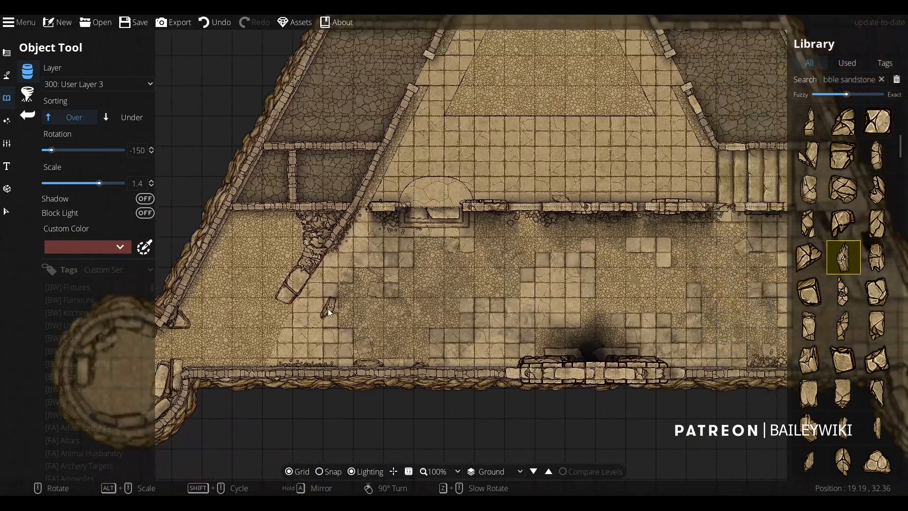
Place a narrow broken brick on layer 700: Above Walls over the south wall, just west of the thick gate section, rotated 90° and scaled 1.2.
{"action": "left_click_drag", "start_coordinate": [520, 384], "coordinate": [468, 262]}
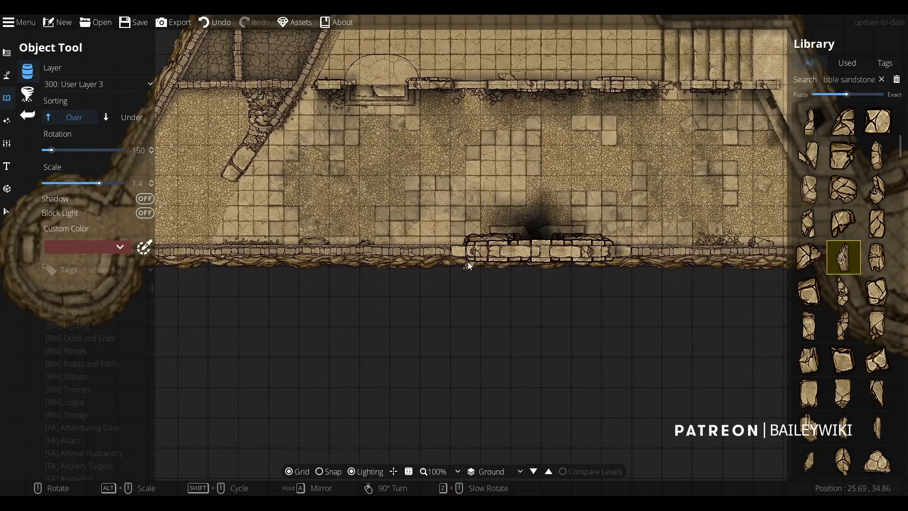
{"action": "scroll", "coordinate": [456, 249], "scroll_direction": "up", "scroll_amount": 5}
{"action": "scroll", "coordinate": [456, 250], "scroll_direction": "up", "scroll_amount": 11}
{"action": "scroll", "coordinate": [475, 248], "scroll_direction": "up", "scroll_amount": 4}
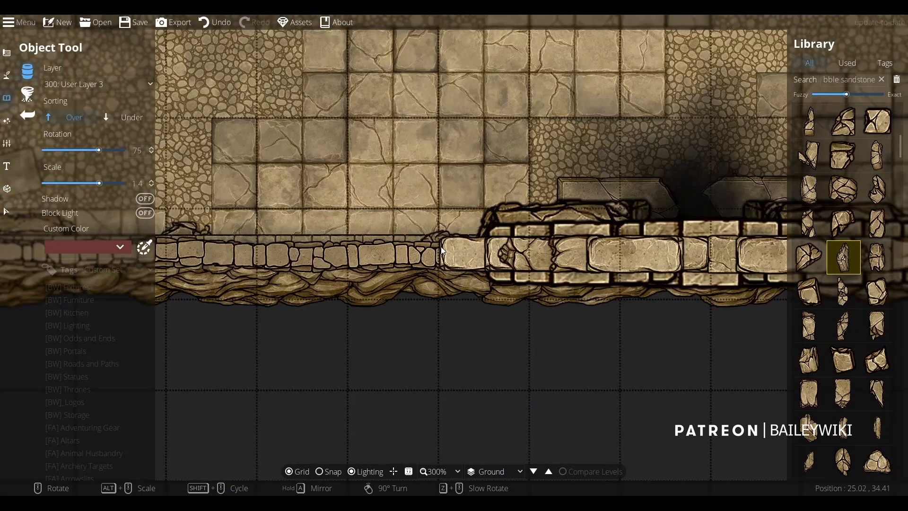
{"action": "left_click", "coordinate": [87, 81]}
{"action": "left_click", "coordinate": [92, 257]}
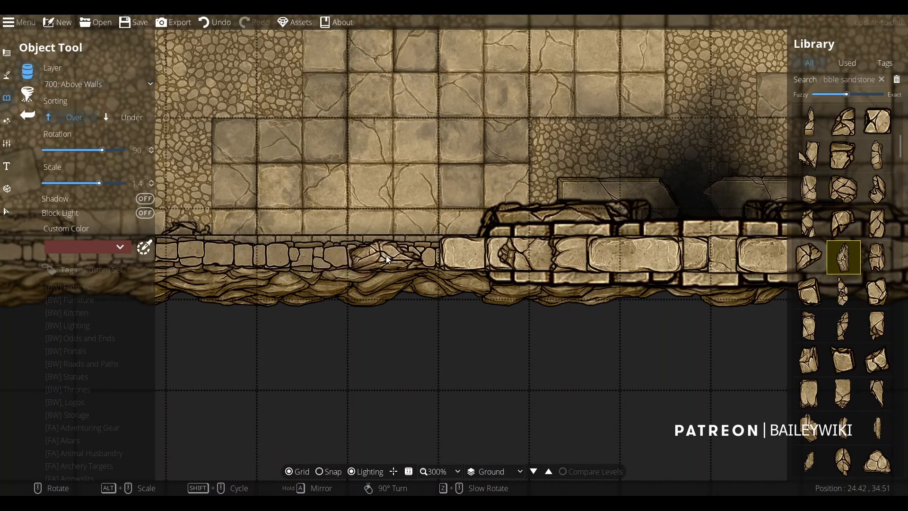
{"action": "scroll", "coordinate": [395, 254], "scroll_direction": "up", "scroll_amount": 1}
{"action": "scroll", "coordinate": [396, 254], "scroll_direction": "down", "scroll_amount": 2, "text": "alt"}
{"action": "left_click", "coordinate": [400, 254]}
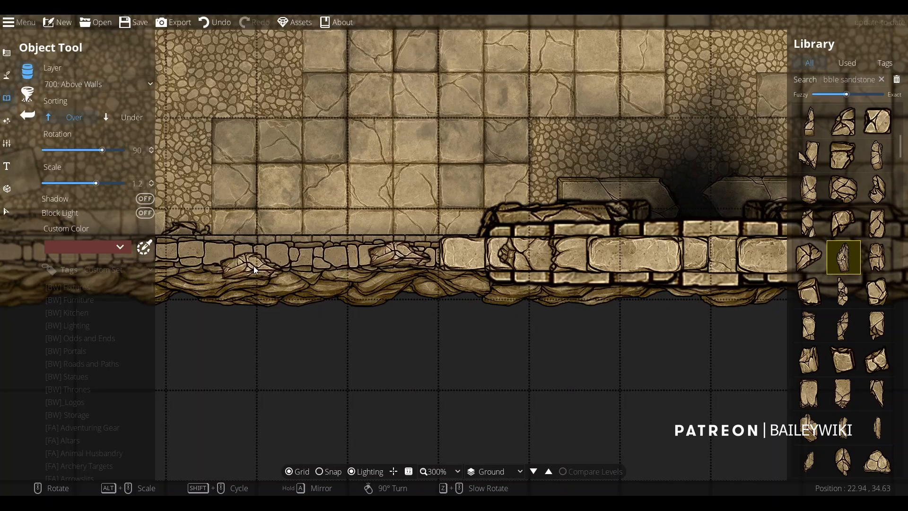
Place a different broken sandstone brick, scaled 1.1 and rotated 90°, on the south wall just east of the thick gate section.
{"action": "scroll", "coordinate": [254, 266], "scroll_direction": "down", "scroll_amount": 3, "text": "ctrl"}
{"action": "scroll", "coordinate": [697, 266], "scroll_direction": "up", "scroll_amount": 2, "text": "shift"}
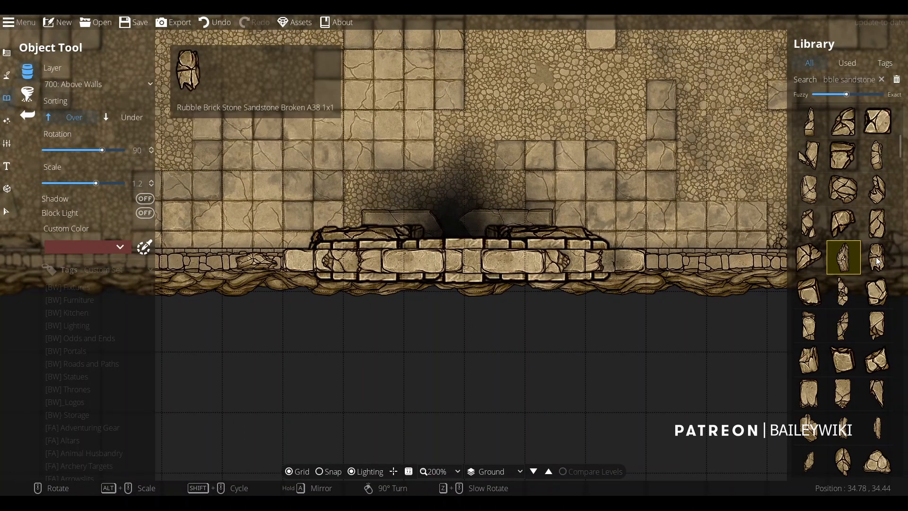
{"action": "scroll", "coordinate": [662, 272], "scroll_direction": "up", "scroll_amount": 3, "text": "ctrl"}
{"action": "scroll", "coordinate": [700, 262], "scroll_direction": "down", "scroll_amount": 1, "text": "alt"}
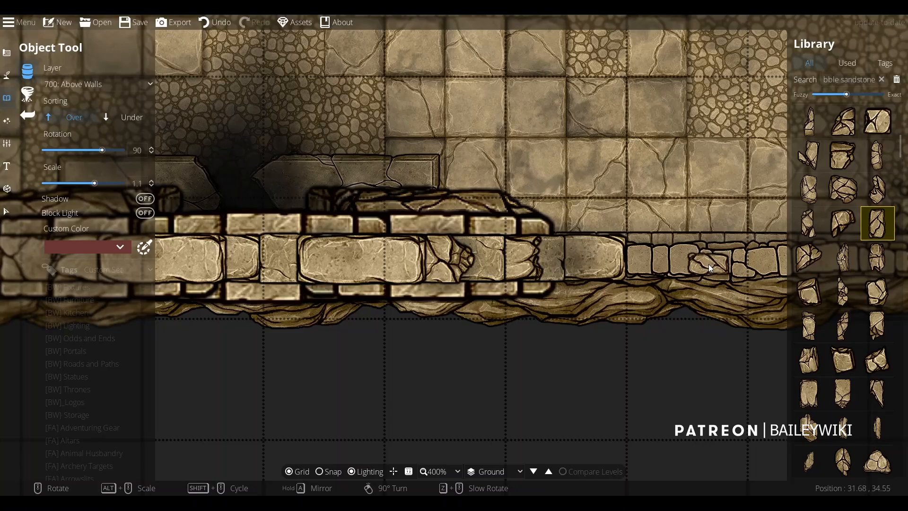
Place a blocky broken brick scaled 0.8 on the south wall, a little farther east of the previous brick.
{"action": "scroll", "coordinate": [864, 175], "scroll_direction": "up", "scroll_amount": 3}
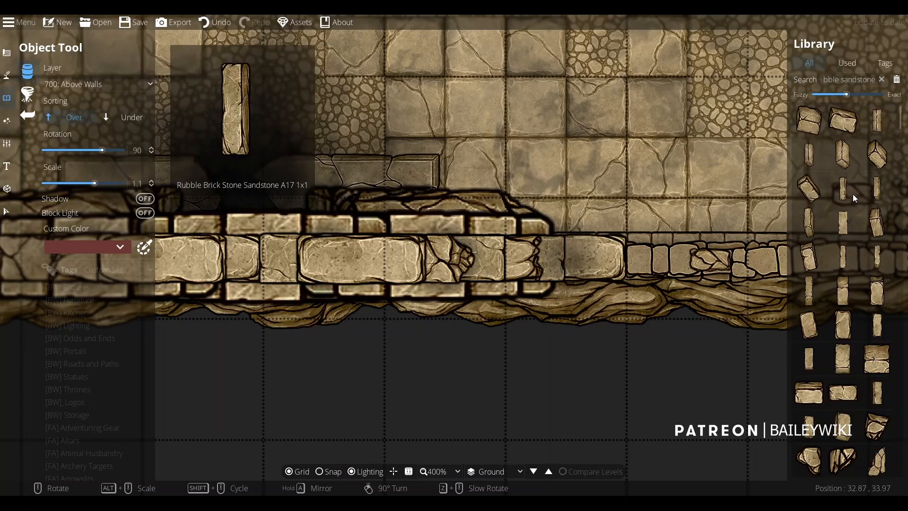
{"action": "scroll", "coordinate": [838, 336], "scroll_direction": "down", "scroll_amount": 5}
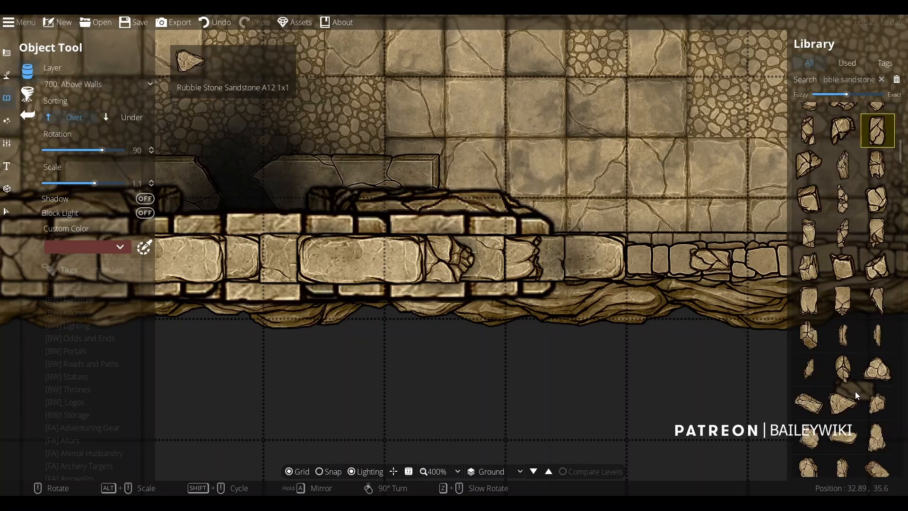
{"action": "left_click", "coordinate": [822, 297]}
{"action": "scroll", "coordinate": [568, 267], "scroll_direction": "down", "scroll_amount": 1, "text": "ctrl"}
{"action": "scroll", "coordinate": [449, 269], "scroll_direction": "down", "scroll_amount": 3, "text": "alt"}
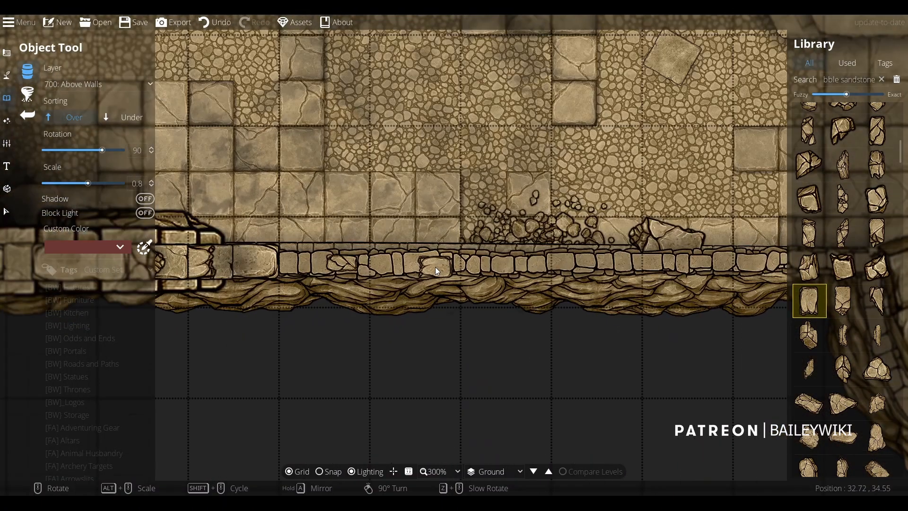
{"action": "left_click_drag", "start_coordinate": [355, 293], "coordinate": [456, 311]}
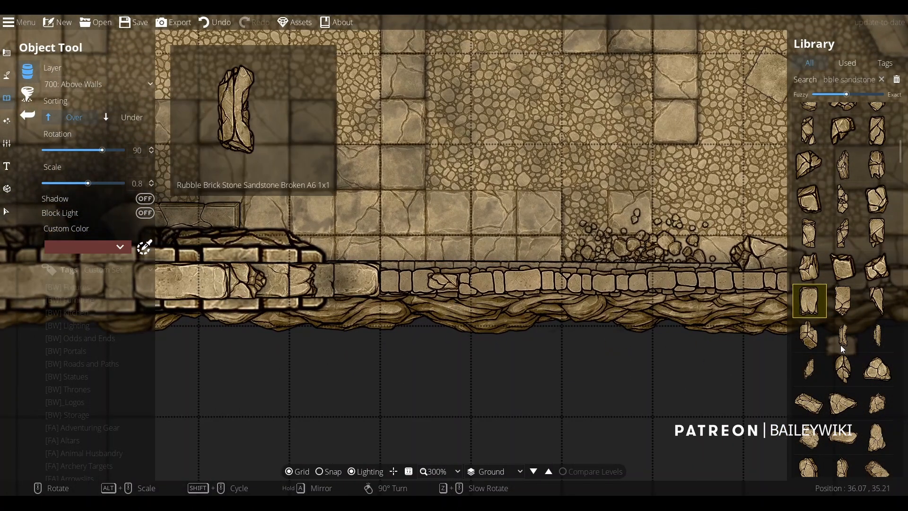
Draw shadow paths on layer 700: Above Walls across the south wall beside the ends of the thick gate section.
{"action": "scroll", "coordinate": [385, 324], "scroll_direction": "down", "scroll_amount": 2, "text": "ctrl"}
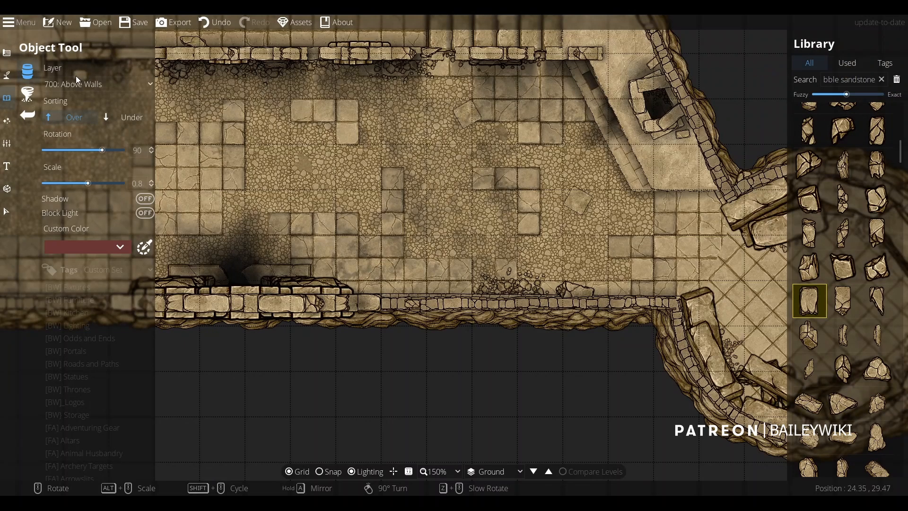
{"action": "left_click", "coordinate": [7, 74]}
{"action": "left_click", "coordinate": [57, 141]}
{"action": "left_click", "coordinate": [109, 101]}
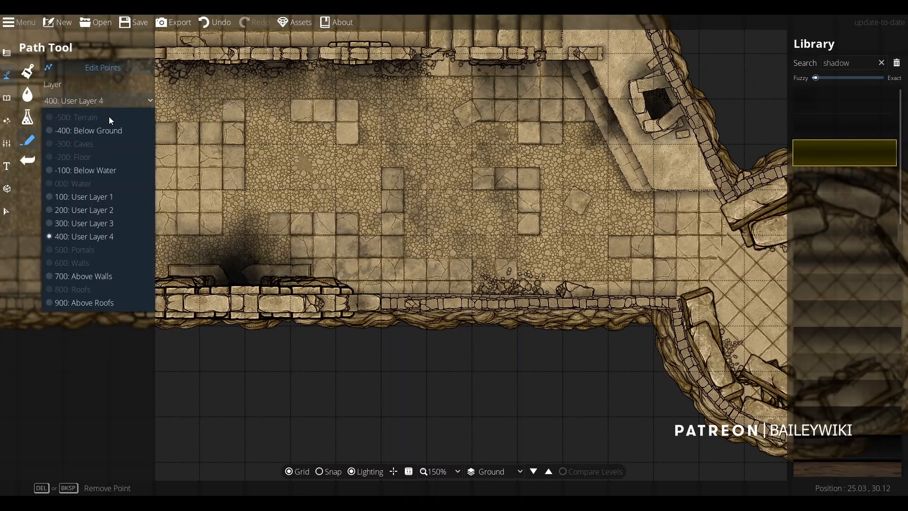
{"action": "left_click", "coordinate": [96, 274]}
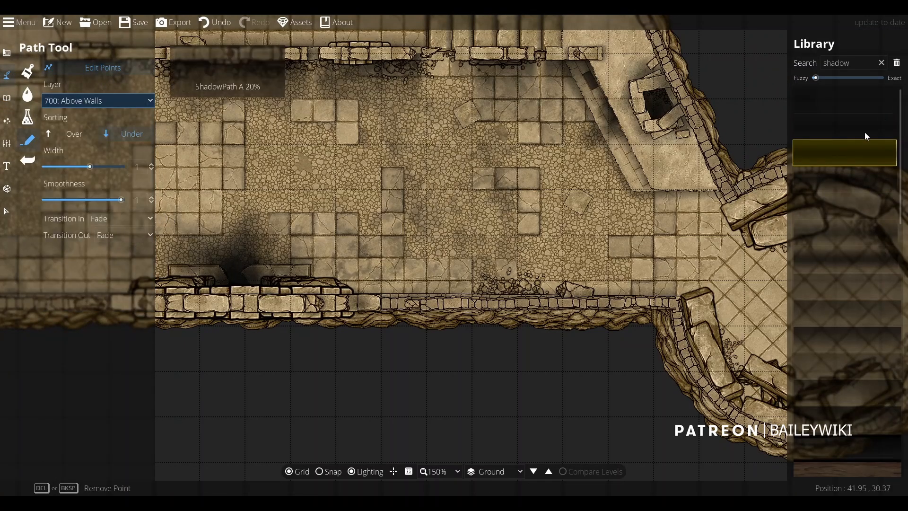
{"action": "scroll", "coordinate": [369, 307], "scroll_direction": "up", "scroll_amount": 2}
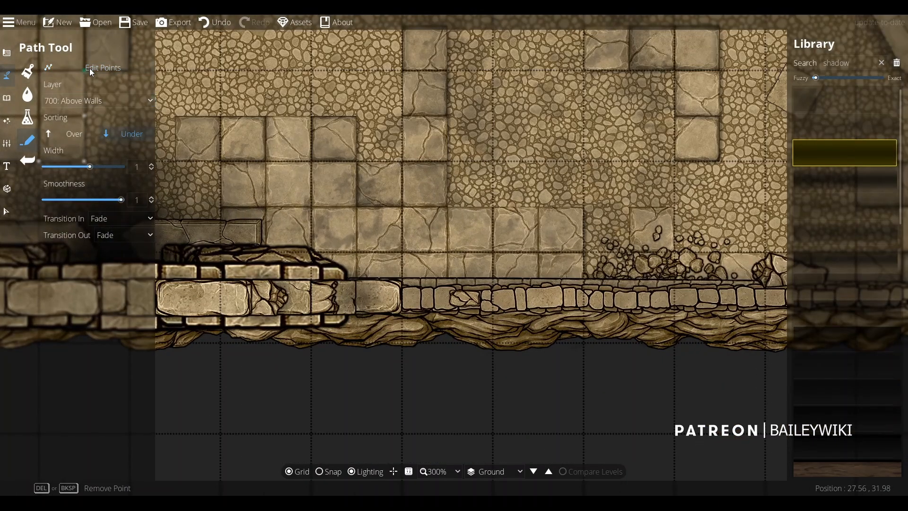
{"action": "left_click", "coordinate": [318, 299]}
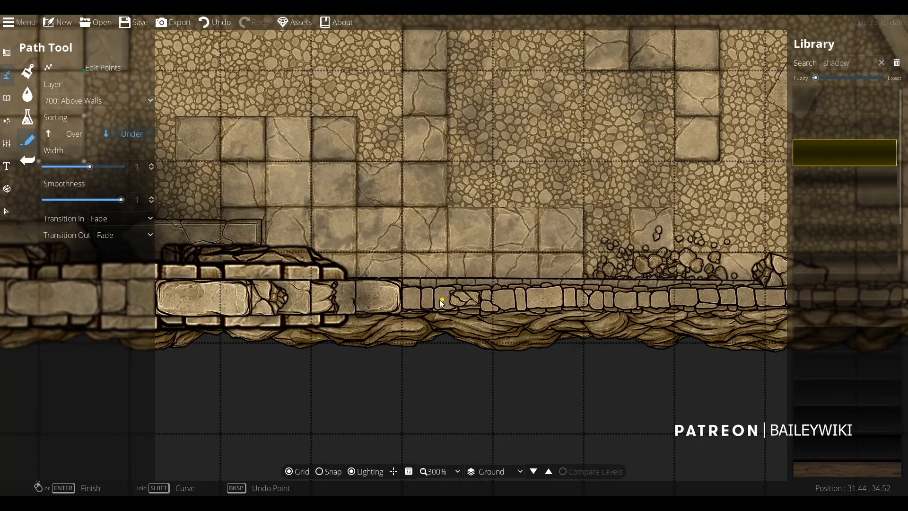
{"action": "scroll", "coordinate": [312, 302], "scroll_direction": "down", "scroll_amount": 2}
{"action": "left_click_drag", "start_coordinate": [210, 292], "coordinate": [276, 289]}
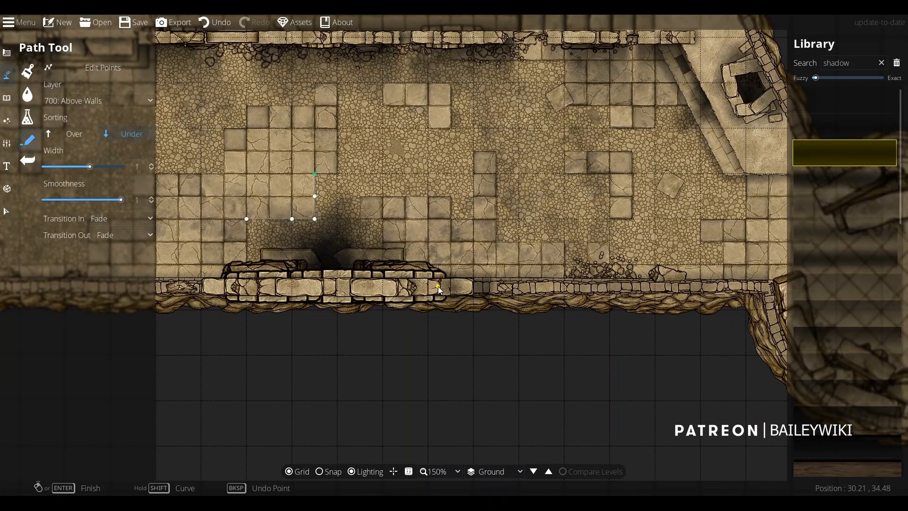
{"action": "key", "text": "ctrl+z"}
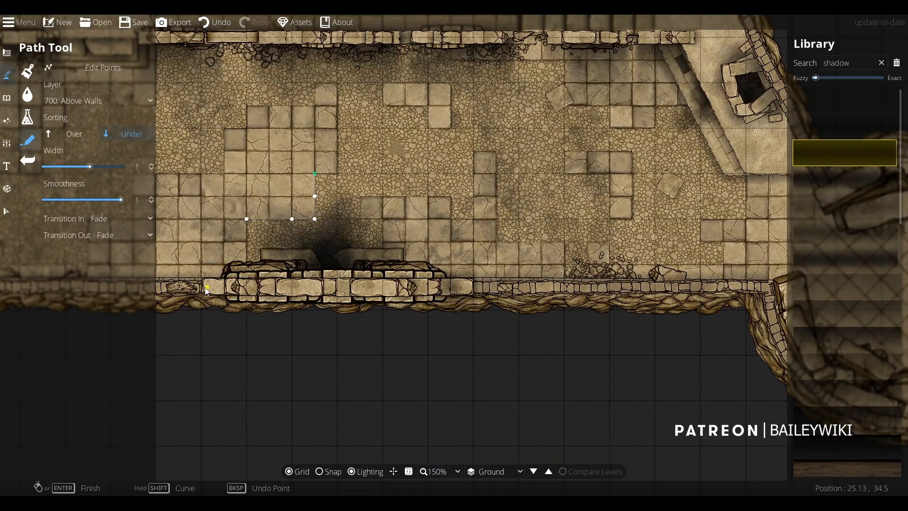
Draw shadow paths on layer 100: User Layer 1 around the fallen blocks at the diagonal wall's lower end.
{"action": "scroll", "coordinate": [452, 347], "scroll_direction": "down", "scroll_amount": 2}
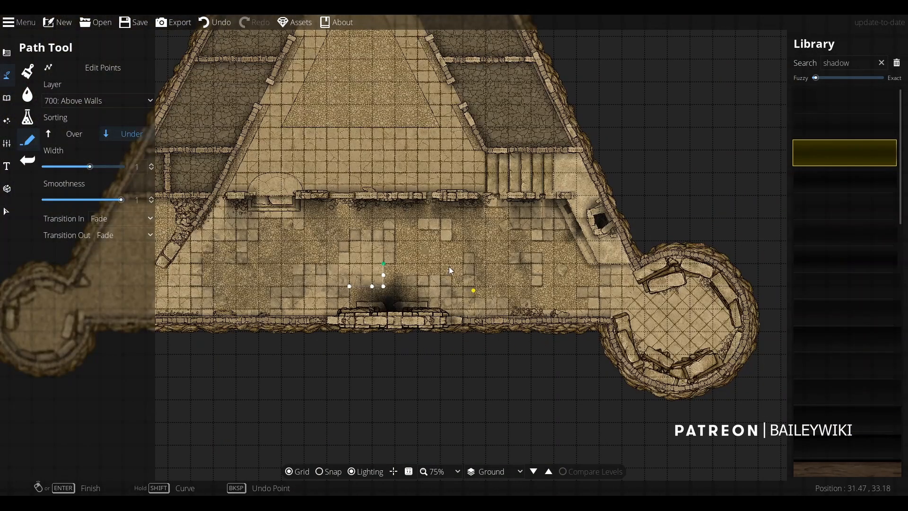
{"action": "left_click_drag", "start_coordinate": [331, 243], "coordinate": [575, 297]}
{"action": "scroll", "coordinate": [407, 325], "scroll_direction": "up", "scroll_amount": 3}
{"action": "left_click", "coordinate": [109, 101]}
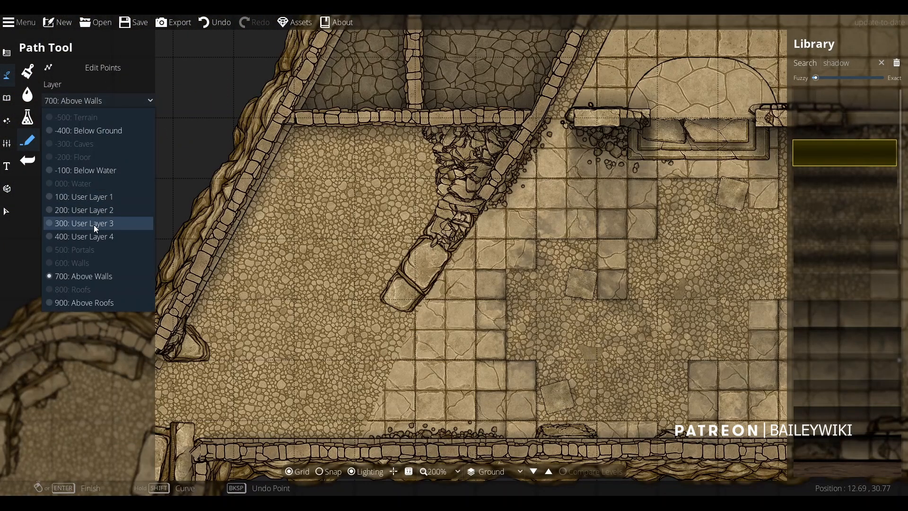
{"action": "left_click", "coordinate": [90, 197]}
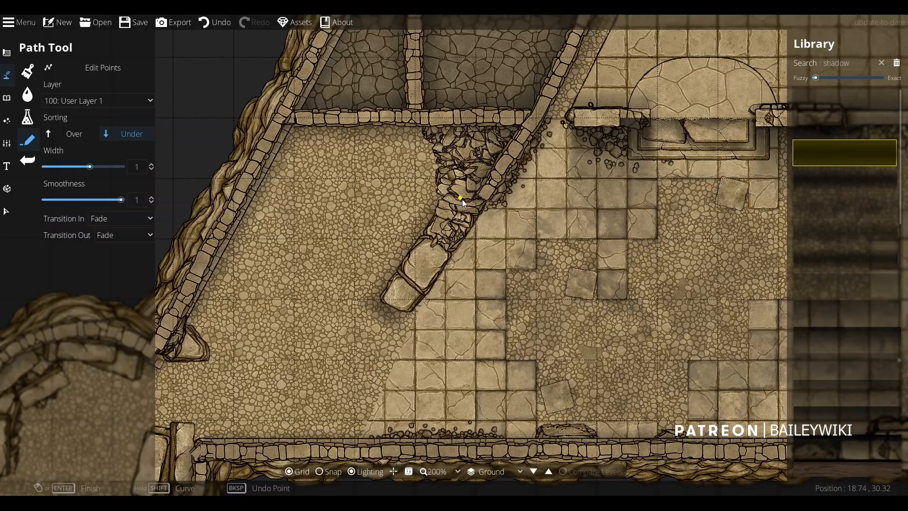
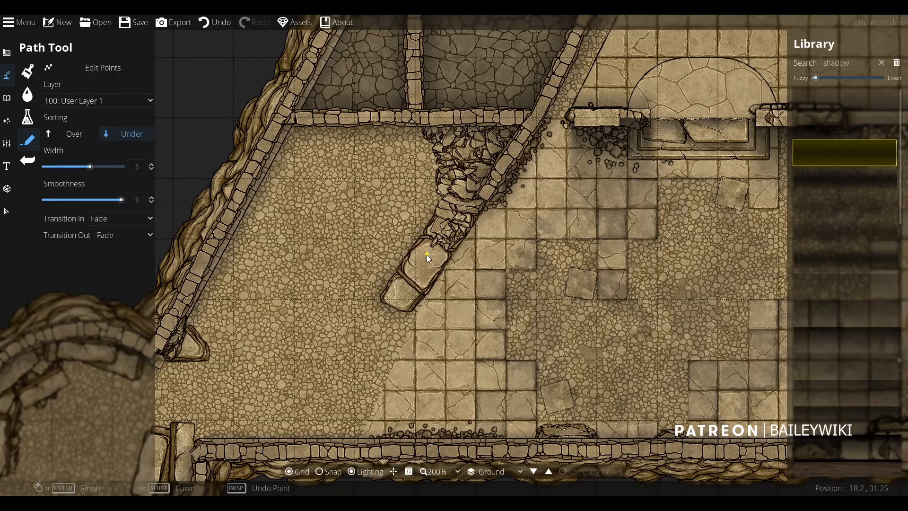
Draw a shadow path on layer 100 around the triangular stone at the west round tower's entrance.
{"action": "left_click_drag", "start_coordinate": [359, 234], "coordinate": [514, 173]}
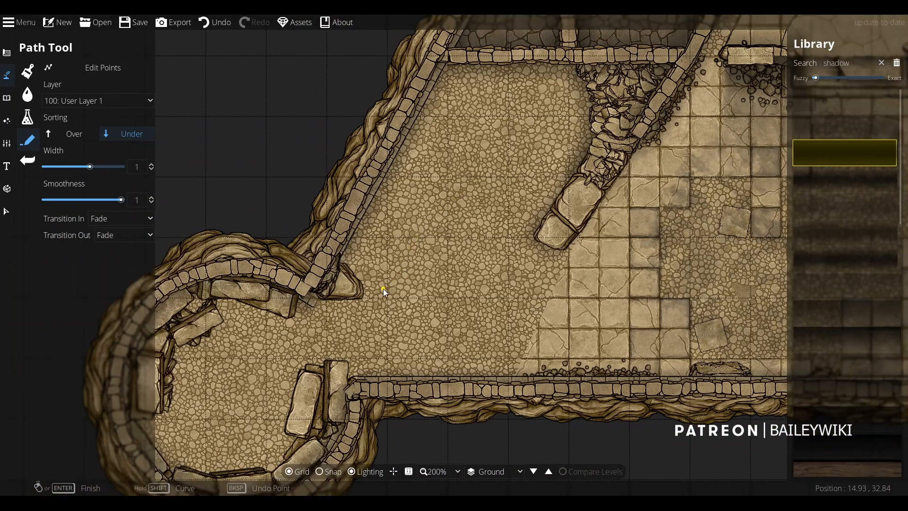
{"action": "key", "text": "ctrl+z"}
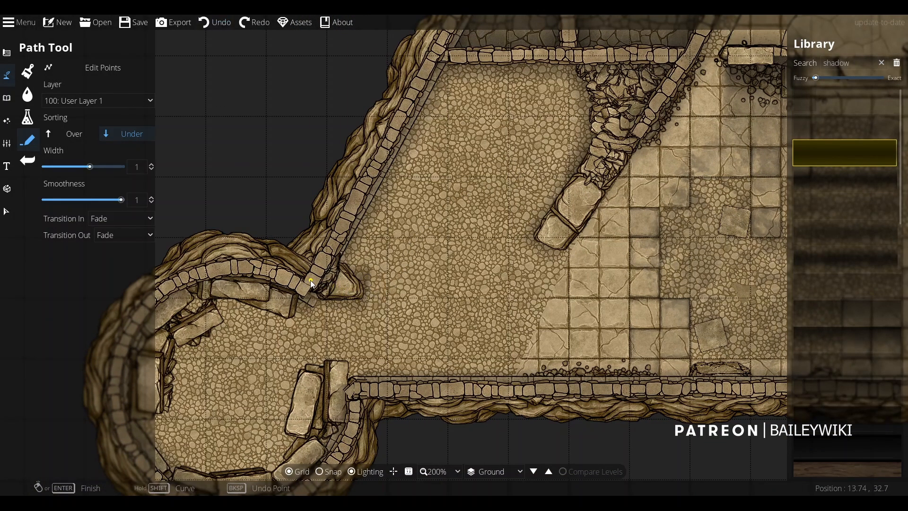
{"action": "key", "text": "ctrl+y"}
Draw shadow paths on layer 100 around the stone blocks lining the inside of the west round tower and its entrance.
{"action": "left_click_drag", "start_coordinate": [186, 314], "coordinate": [318, 206]}
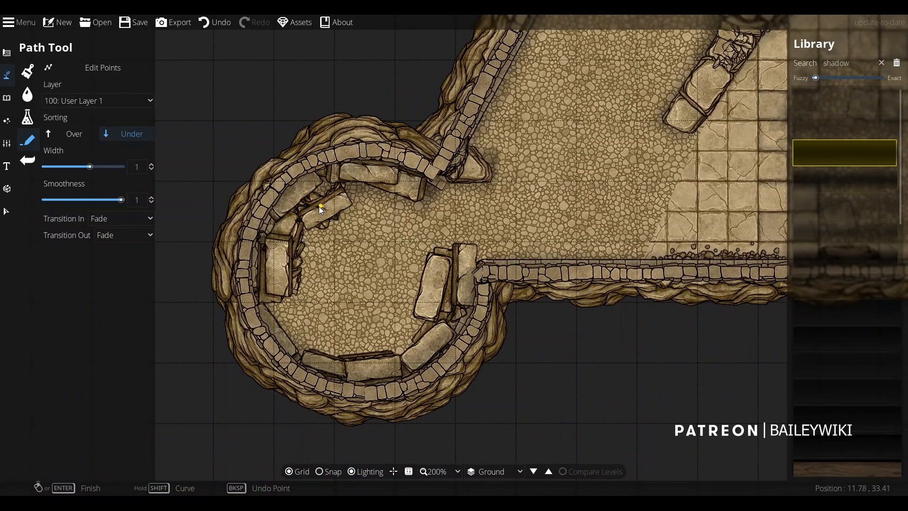
{"action": "left_click", "coordinate": [283, 335]}
{"action": "left_click", "coordinate": [361, 370]}
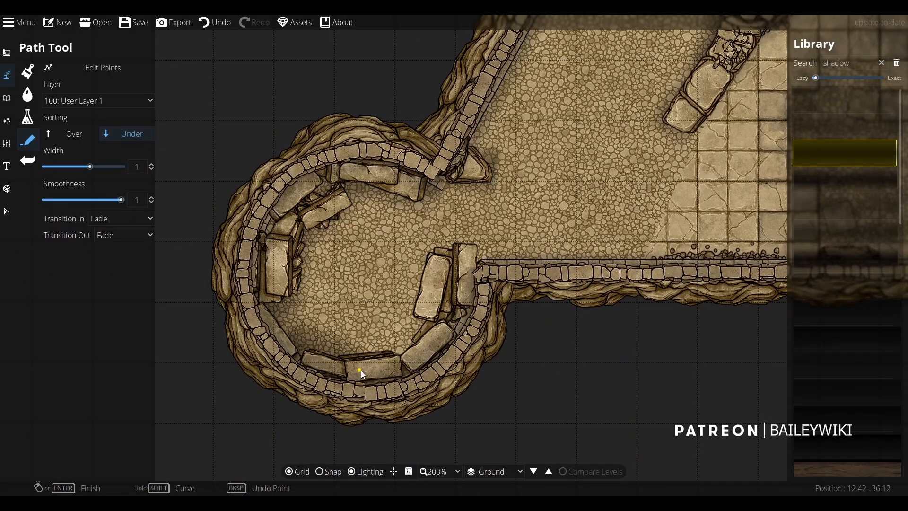
{"action": "left_click", "coordinate": [435, 302]}
{"action": "left_click", "coordinate": [450, 242]}
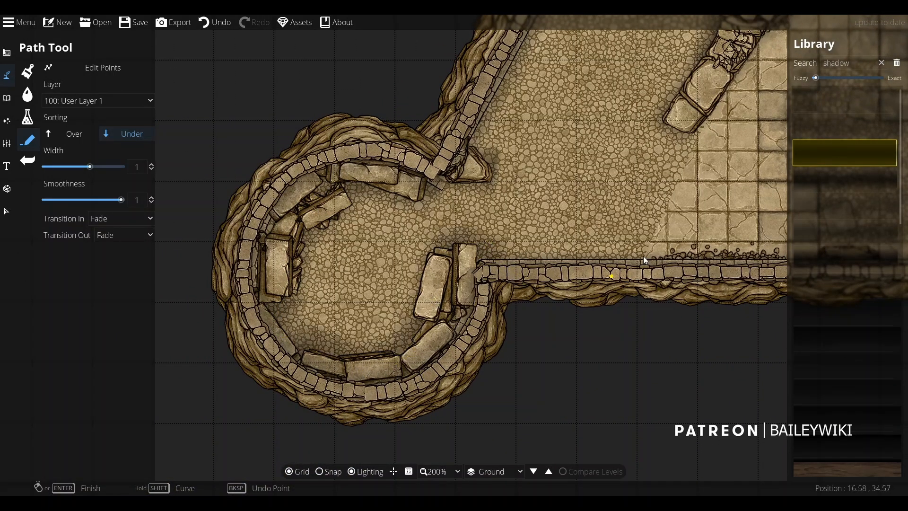
Try a shadow path on layer 200: User Layer 2 beside the rubble pile at the diagonal wall, and undo it.
{"action": "left_click_drag", "start_coordinate": [703, 143], "coordinate": [472, 265]}
{"action": "left_click", "coordinate": [85, 105]}
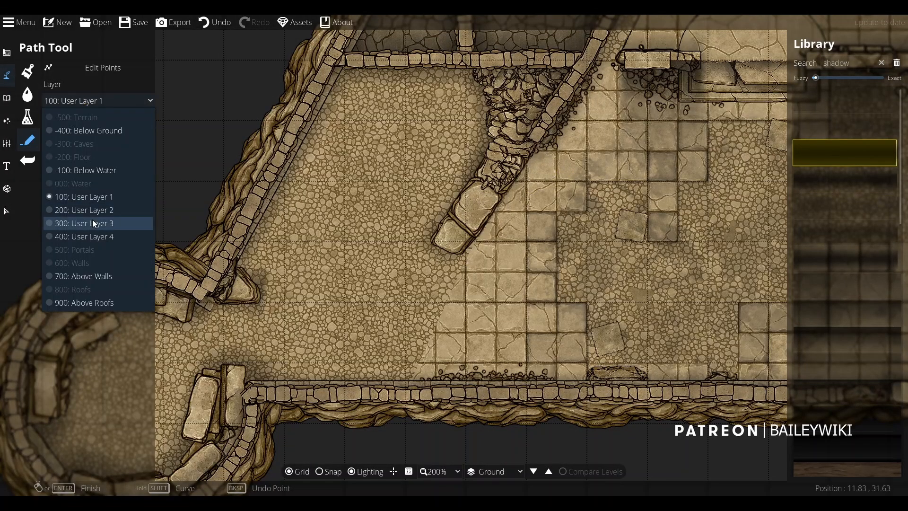
{"action": "left_click", "coordinate": [93, 219]}
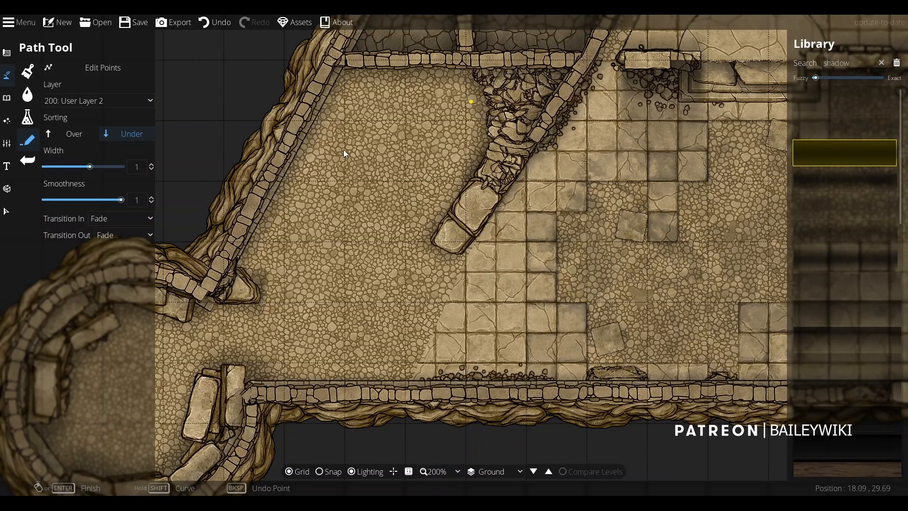
{"action": "left_click", "coordinate": [214, 22]}
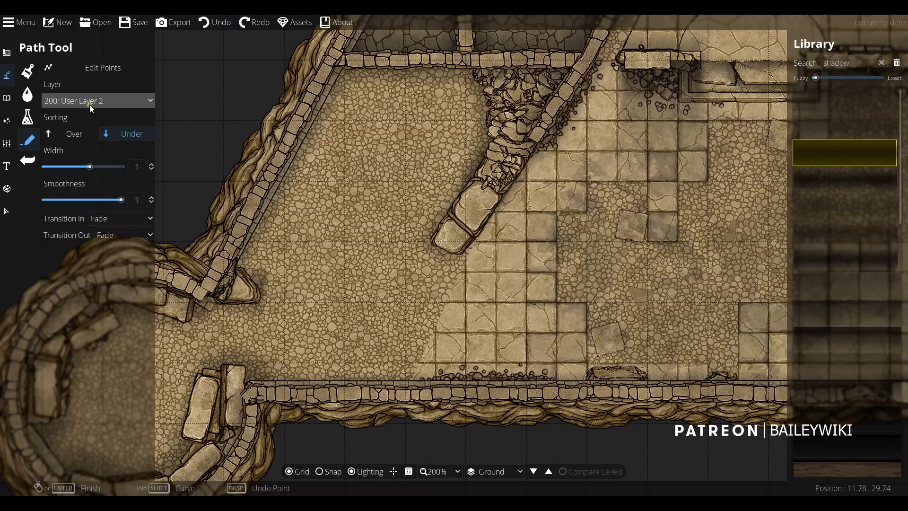
Draw a shadow path on layer 300: User Layer 3 over the rubble pile along the diagonal wall, undoing the misplaced first attempt.
{"action": "left_click", "coordinate": [89, 104]}
{"action": "left_click", "coordinate": [78, 220]}
{"action": "left_click", "coordinate": [471, 226]}
{"action": "right_click", "coordinate": [497, 189]}
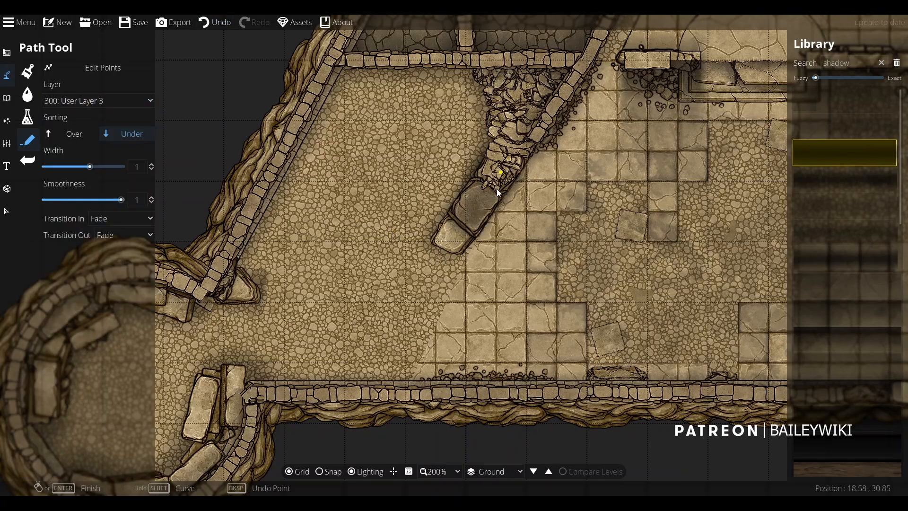
{"action": "key", "text": "ctrl+z"}
{"action": "left_click", "coordinate": [481, 200]}
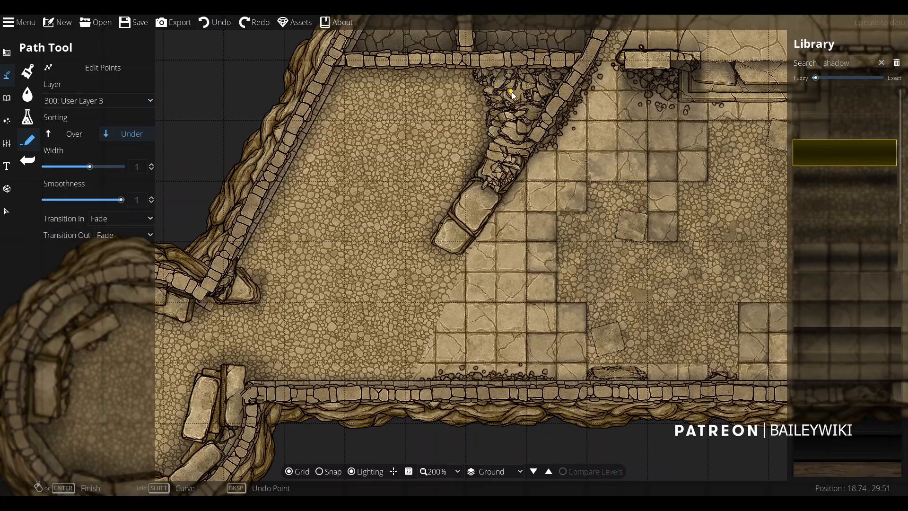
{"action": "right_click", "coordinate": [478, 58]}
Try a shadow path on layer 400: User Layer 4 over the rubble beside the diagonal wall, and undo it.
{"action": "left_click", "coordinate": [94, 100]}
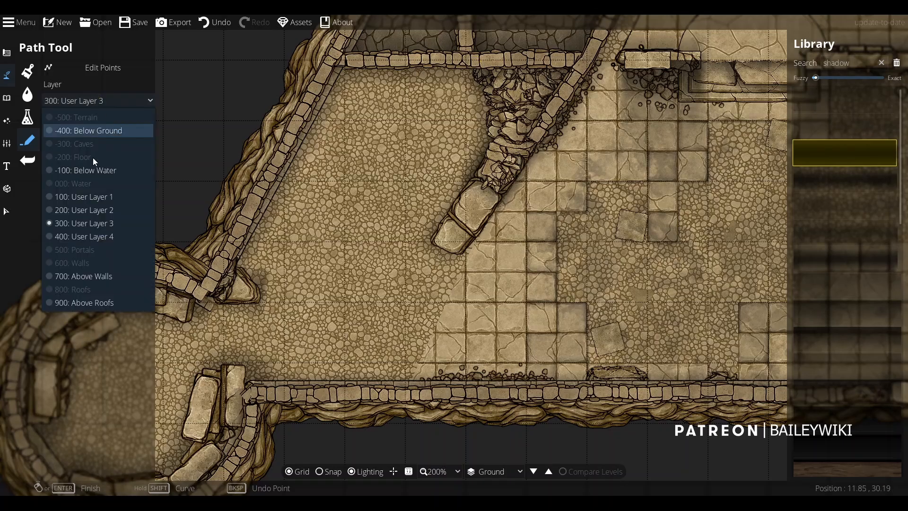
{"action": "left_click", "coordinate": [85, 235]}
{"action": "left_click", "coordinate": [509, 155]}
{"action": "right_click", "coordinate": [546, 60]}
{"action": "key", "text": "ctrl+z"}
Draw shadow paths on layer 100: User Layer 1 around the fallen blocks inside the east round tower and at its entrance.
{"action": "scroll", "coordinate": [619, 171], "scroll_direction": "down", "scroll_amount": 3}
{"action": "mouse_move", "coordinate": [524, 237]}
{"action": "left_mouse_down"}
{"action": "mouse_move", "coordinate": [378, 211]}
{"action": "mouse_move", "coordinate": [156, 219]}
{"action": "left_mouse_up"}
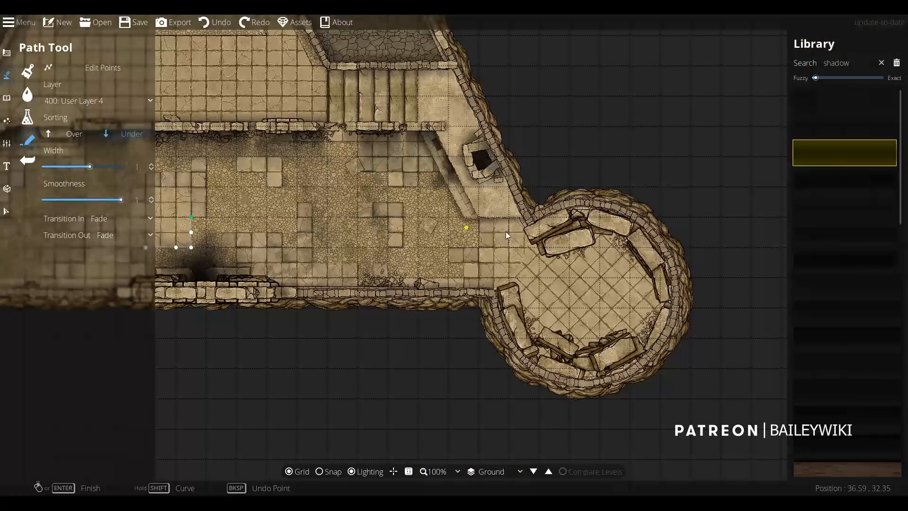
{"action": "left_click", "coordinate": [107, 98]}
{"action": "left_click", "coordinate": [98, 196]}
{"action": "mouse_move", "coordinate": [540, 238]}
{"action": "left_mouse_down"}
{"action": "mouse_move", "coordinate": [563, 253]}
{"action": "mouse_move", "coordinate": [615, 235]}
{"action": "mouse_move", "coordinate": [648, 265]}
{"action": "mouse_move", "coordinate": [667, 306]}
{"action": "mouse_move", "coordinate": [649, 269]}
{"action": "mouse_move", "coordinate": [655, 337]}
{"action": "mouse_move", "coordinate": [606, 396]}
{"action": "mouse_move", "coordinate": [558, 371]}
{"action": "mouse_move", "coordinate": [466, 383]}
{"action": "mouse_move", "coordinate": [386, 326]}
{"action": "mouse_move", "coordinate": [327, 265]}
{"action": "mouse_move", "coordinate": [275, 278]}
{"action": "left_mouse_up"}
{"action": "scroll", "coordinate": [667, 307], "scroll_direction": "up", "scroll_amount": 2}
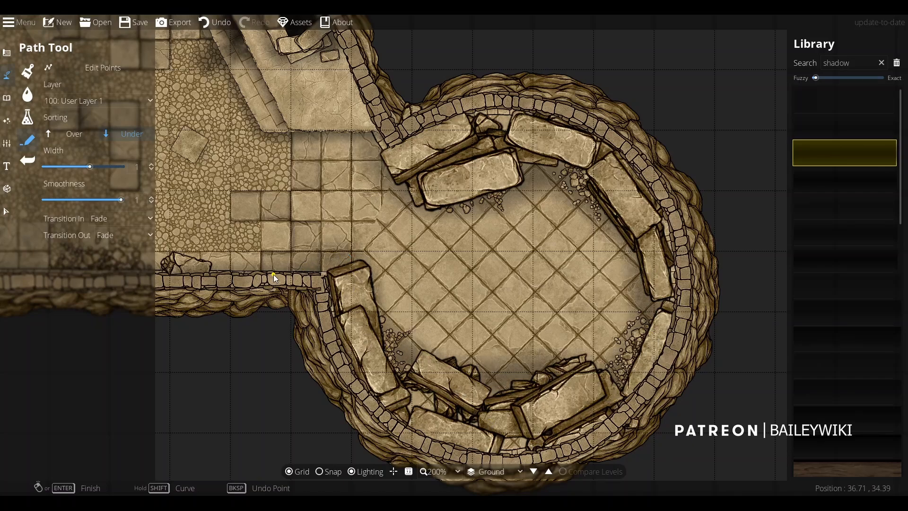
Select the small rubble scatters inside the east round tower and move them to layer -100: Below Water, beneath the shadows.
{"action": "left_click", "coordinate": [7, 211]}
{"action": "left_click", "coordinate": [570, 182]}
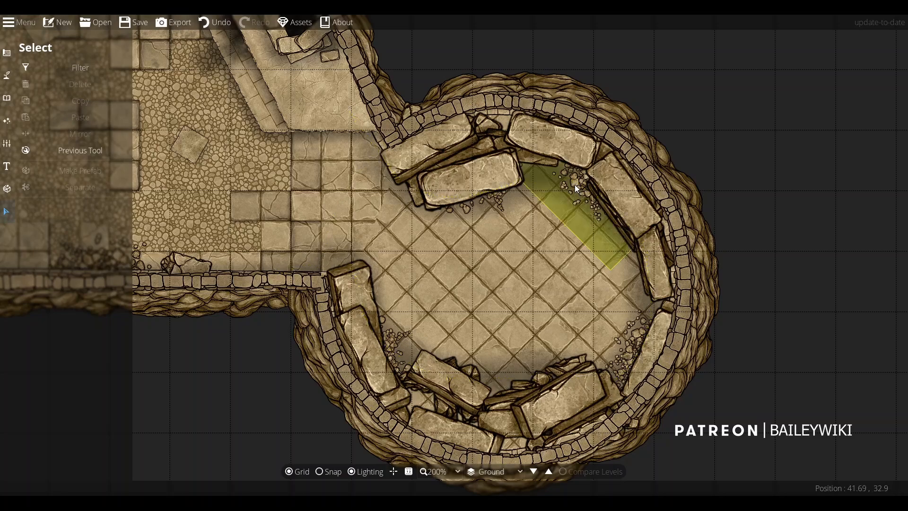
{"action": "left_click", "coordinate": [575, 183]}
{"action": "left_click", "coordinate": [636, 333], "text": "shift"}
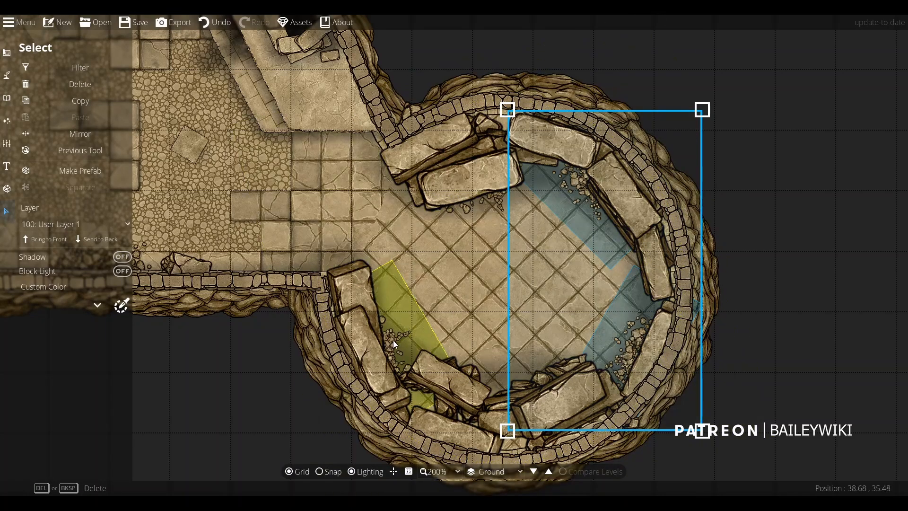
{"action": "left_click", "coordinate": [393, 339], "text": "shift"}
{"action": "left_click", "coordinate": [466, 207], "text": "shift"}
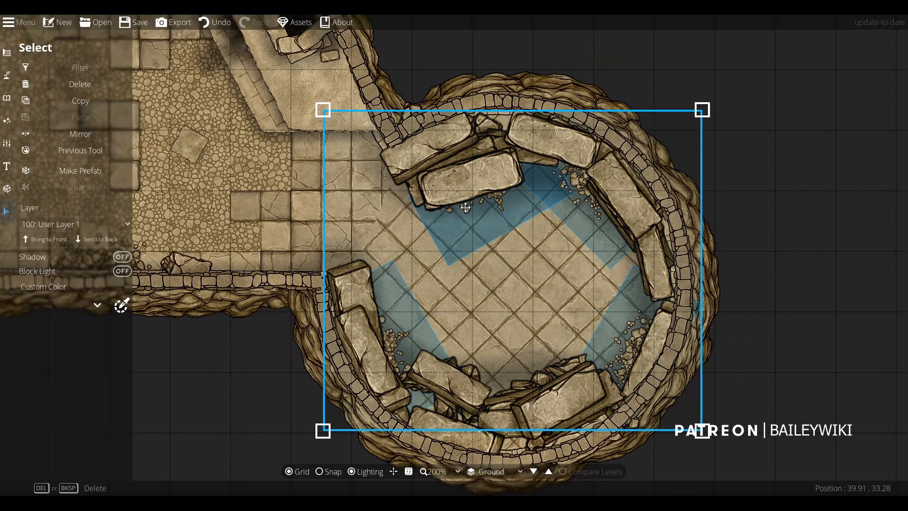
{"action": "left_click", "coordinate": [87, 223]}
{"action": "left_click", "coordinate": [57, 294]}
{"action": "left_click", "coordinate": [793, 217]}
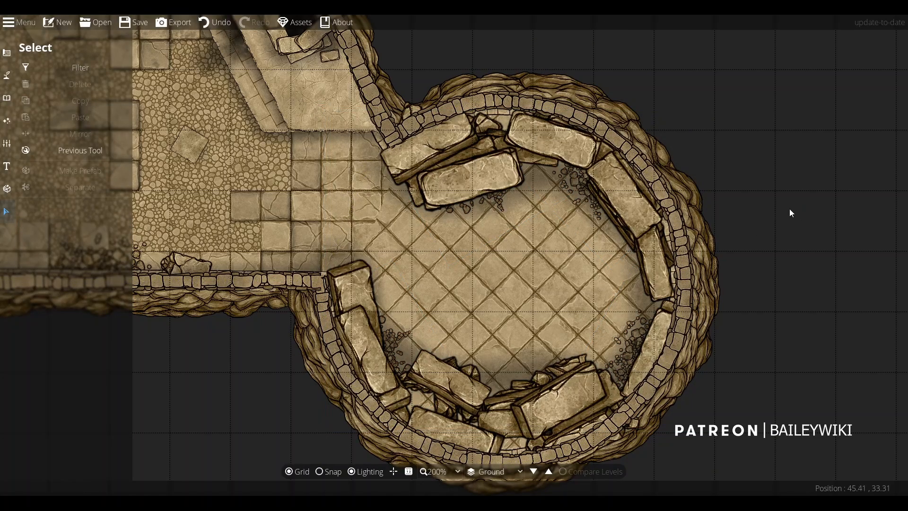
Set up object placement near the courtyard stairs on layer 300: User Layer 3 and list the assets already used.
{"action": "scroll", "coordinate": [789, 208], "scroll_direction": "down", "scroll_amount": 3}
{"action": "left_click_drag", "start_coordinate": [412, 119], "coordinate": [453, 282]}
{"action": "scroll", "coordinate": [453, 282], "scroll_direction": "up", "scroll_amount": 2}
{"action": "scroll", "coordinate": [359, 151], "scroll_direction": "down", "scroll_amount": 2}
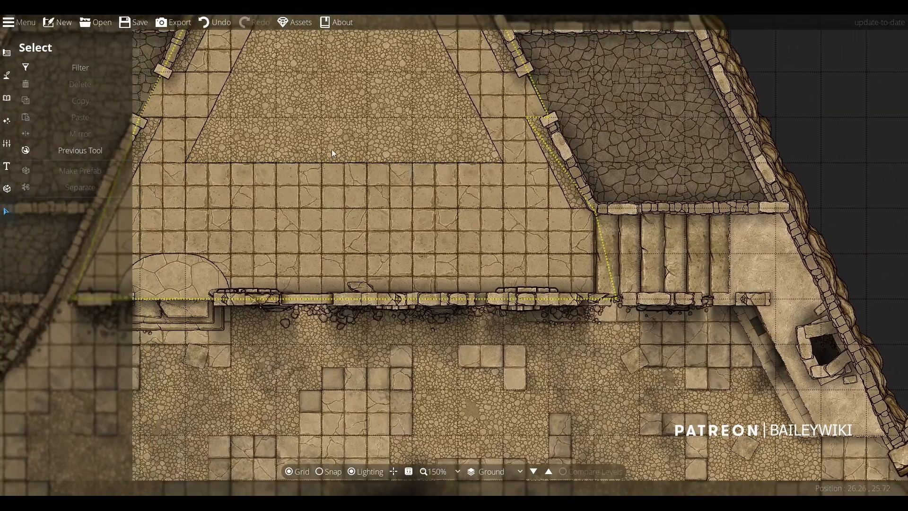
{"action": "scroll", "coordinate": [364, 192], "scroll_direction": "up", "scroll_amount": 1}
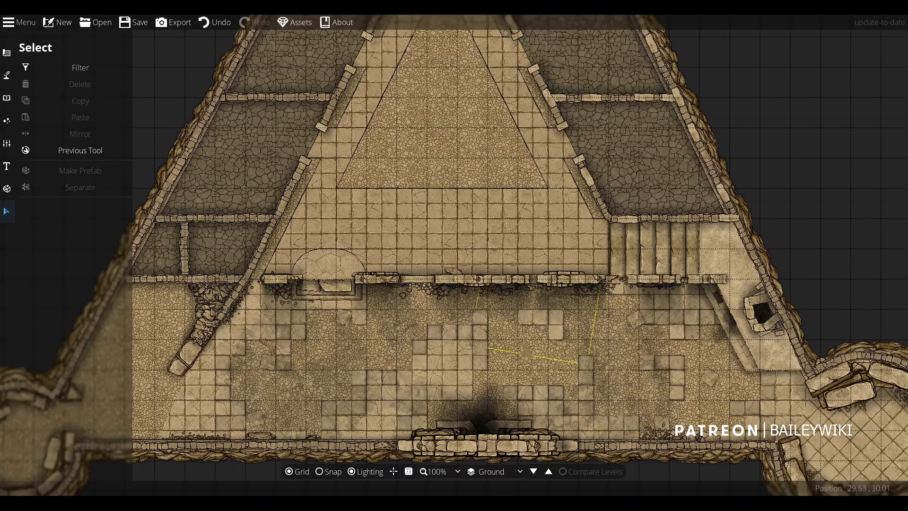
{"action": "left_click_drag", "start_coordinate": [723, 335], "coordinate": [548, 322]}
{"action": "scroll", "coordinate": [551, 321], "scroll_direction": "up", "scroll_amount": 2}
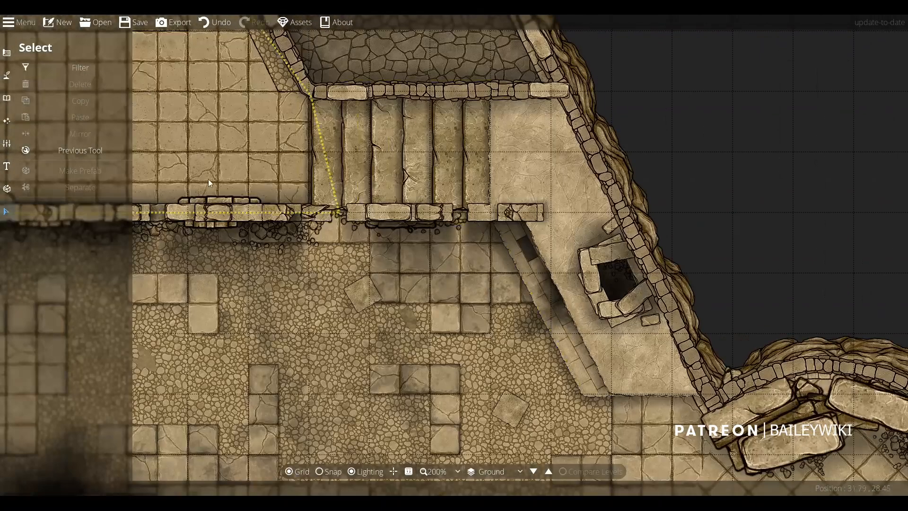
{"action": "left_click", "coordinate": [6, 97]}
{"action": "left_click", "coordinate": [44, 70]}
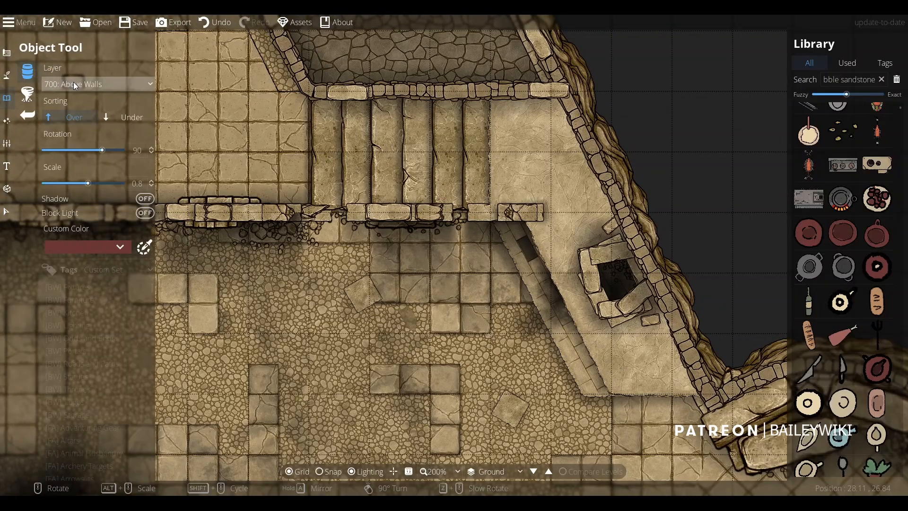
{"action": "left_click", "coordinate": [73, 81]}
{"action": "left_click", "coordinate": [98, 204]}
{"action": "left_click", "coordinate": [847, 63]}
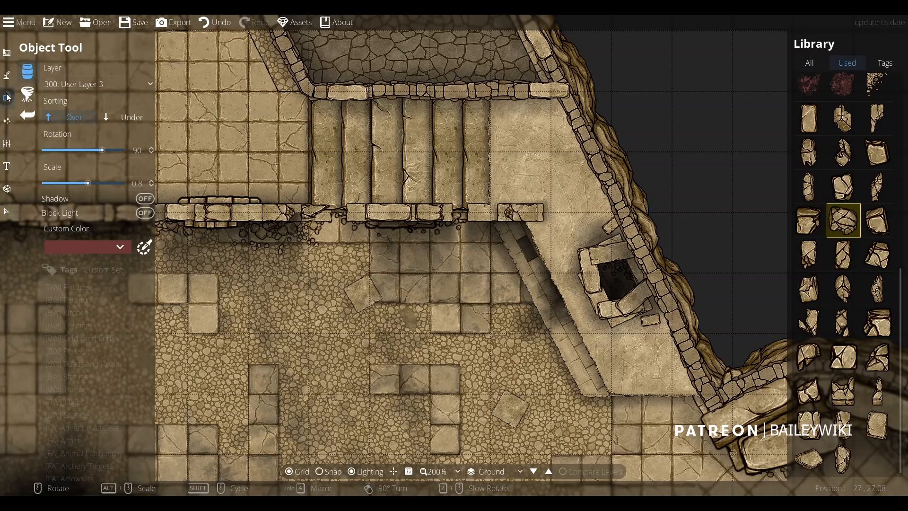
Set up the Scatter Tool on layer 300: User Layer 3 with all the already used sandstone rubble bricks.
{"action": "left_click", "coordinate": [7, 121]}
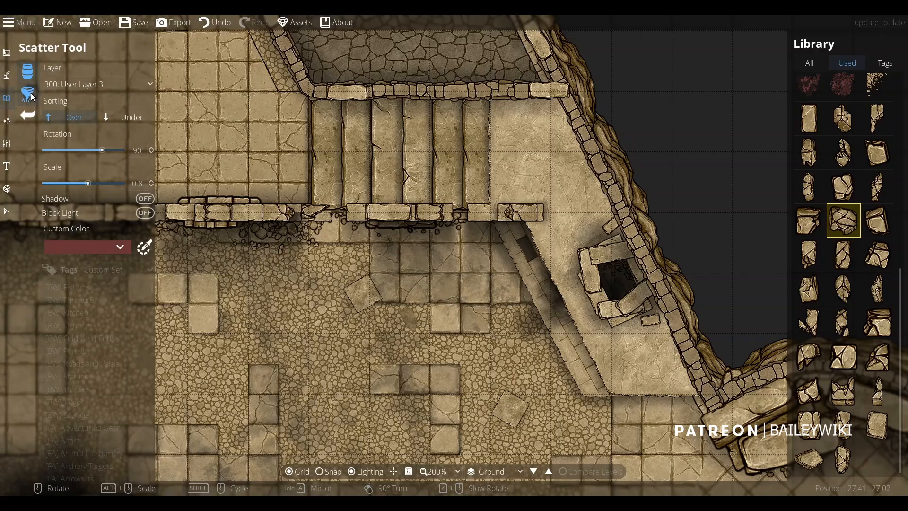
{"action": "left_click", "coordinate": [61, 83]}
{"action": "left_click", "coordinate": [84, 205]}
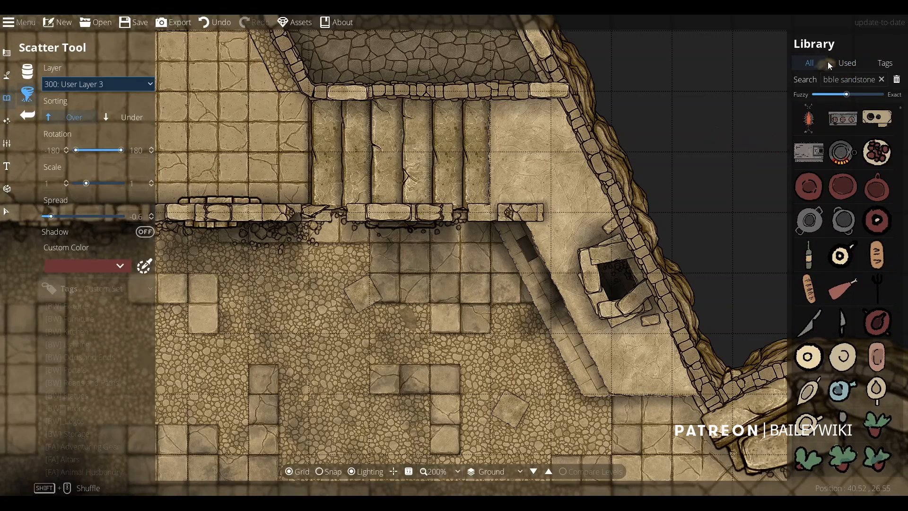
{"action": "left_click", "coordinate": [846, 63]}
{"action": "left_click", "coordinate": [810, 119]}
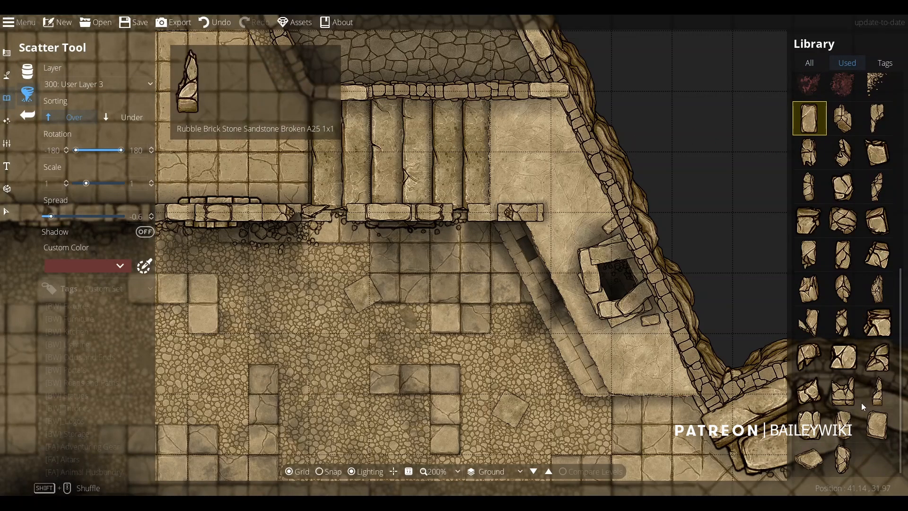
{"action": "left_click", "coordinate": [844, 461], "text": "shift"}
Try scattering rubble across the gap between the courtyard wall's end and the diagonal wall, and undo it.
{"action": "mouse_move", "coordinate": [594, 201]}
{"action": "left_mouse_down"}
{"action": "mouse_move", "coordinate": [575, 205]}
{"action": "mouse_move", "coordinate": [571, 187]}
{"action": "mouse_move", "coordinate": [600, 184]}
{"action": "left_mouse_up"}
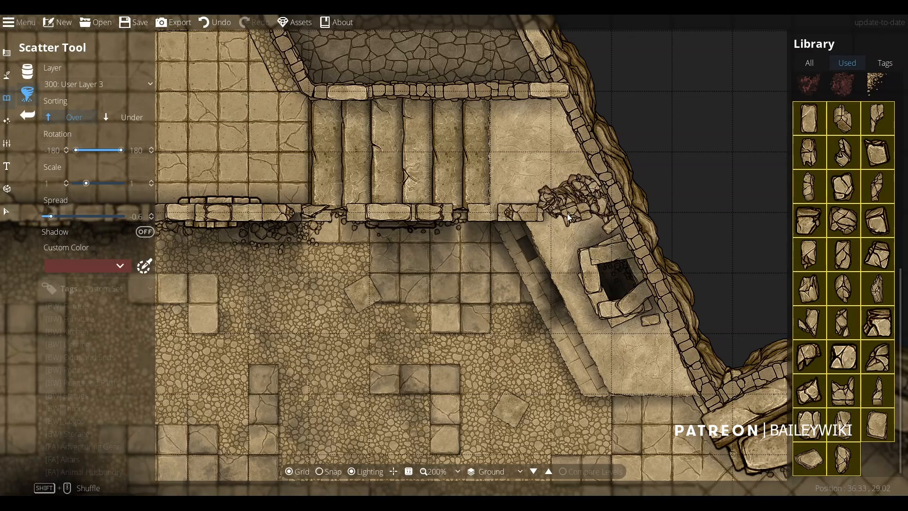
{"action": "left_click_drag", "start_coordinate": [567, 214], "coordinate": [528, 204]}
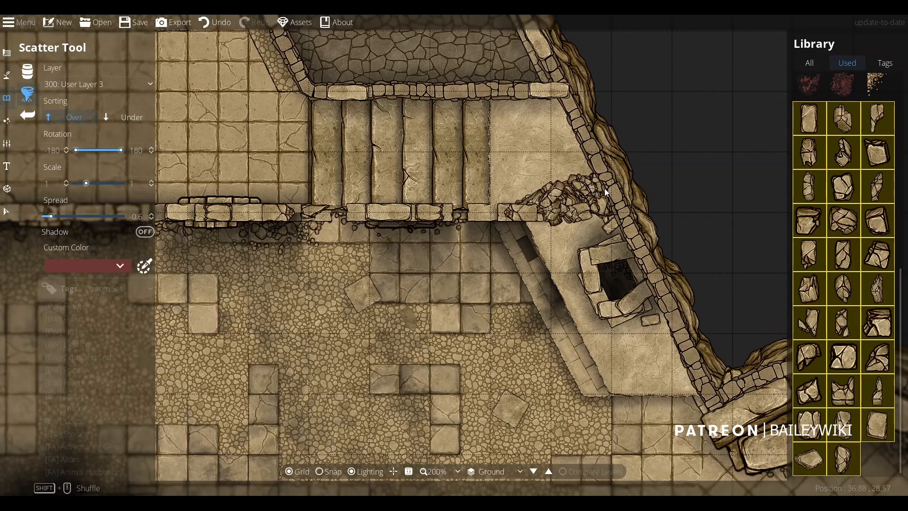
{"action": "scroll", "coordinate": [570, 198], "scroll_direction": "up", "scroll_amount": 1}
{"action": "scroll", "coordinate": [573, 207], "scroll_direction": "down", "scroll_amount": 1}
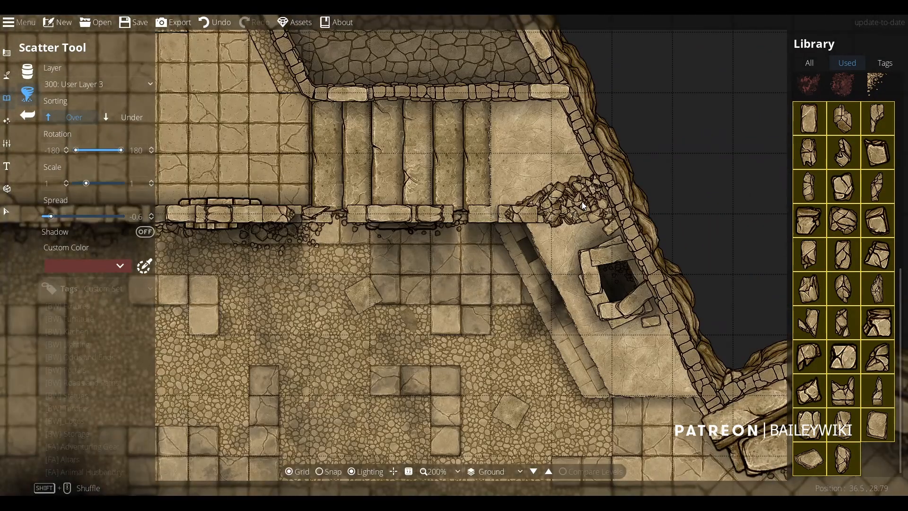
{"action": "key", "text": "ctrl+z"}
{"action": "key", "text": "ctrl+z"}
{"action": "key", "text": "ctrl+z"}
{"action": "key", "text": "ctrl+z"}
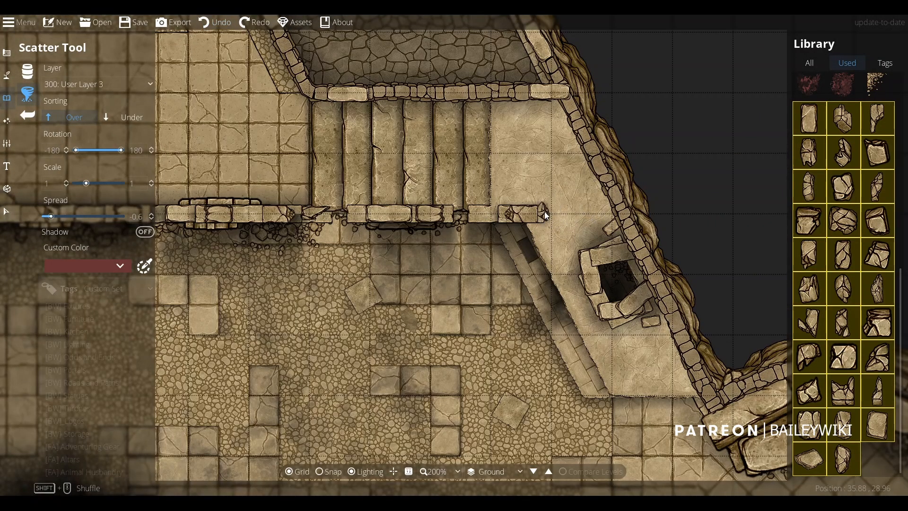
Scatter the sandstone rubble from the courtyard wall's end across to the diagonal wall.
{"action": "mouse_move", "coordinate": [544, 212]}
{"action": "left_mouse_down"}
{"action": "mouse_move", "coordinate": [613, 212]}
{"action": "mouse_move", "coordinate": [595, 203]}
{"action": "mouse_move", "coordinate": [568, 210]}
{"action": "mouse_move", "coordinate": [601, 195]}
{"action": "mouse_move", "coordinate": [607, 220]}
{"action": "left_mouse_up"}
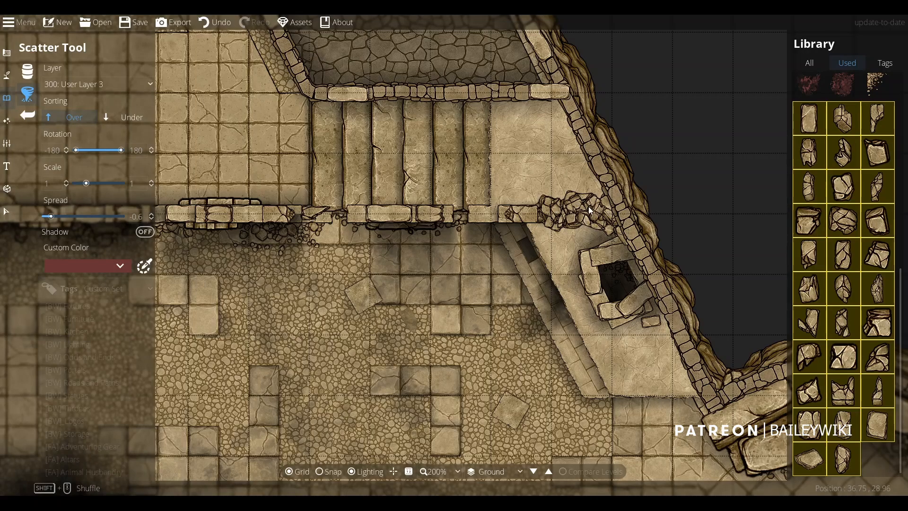
{"action": "left_click", "coordinate": [560, 203]}
Place a large sandstone block over the courtyard wall's end on layer 300: User Layer 3 at scale 1.4, and set object sorting to Under.
{"action": "left_click", "coordinate": [876, 419]}
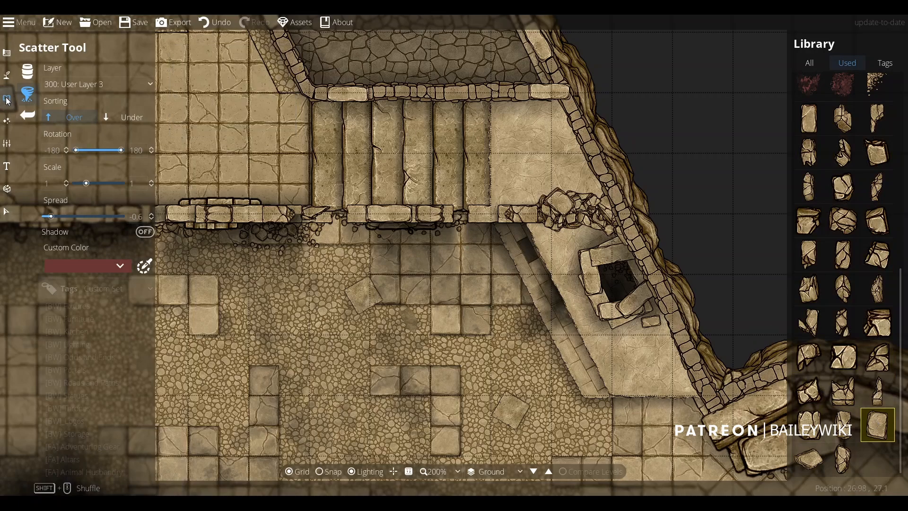
{"action": "left_click", "coordinate": [27, 72]}
{"action": "left_click", "coordinate": [59, 83]}
{"action": "left_click", "coordinate": [69, 192]}
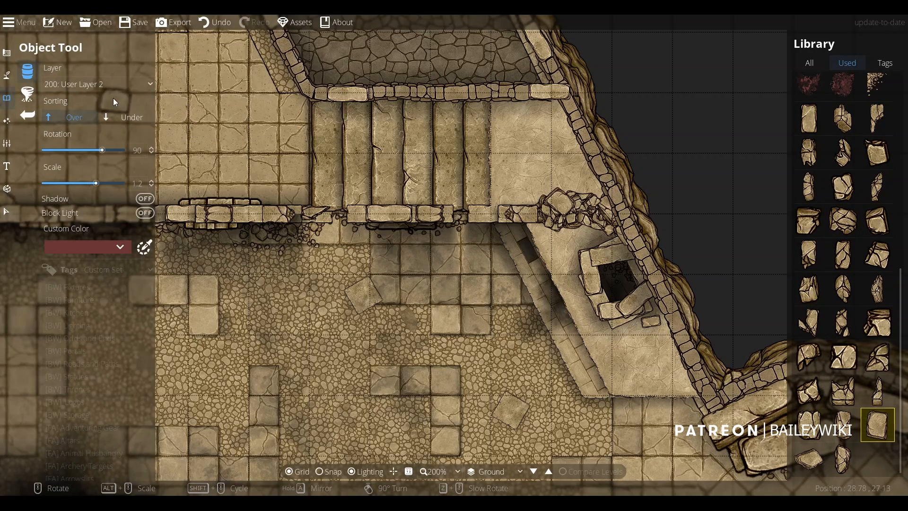
{"action": "left_click", "coordinate": [108, 84]}
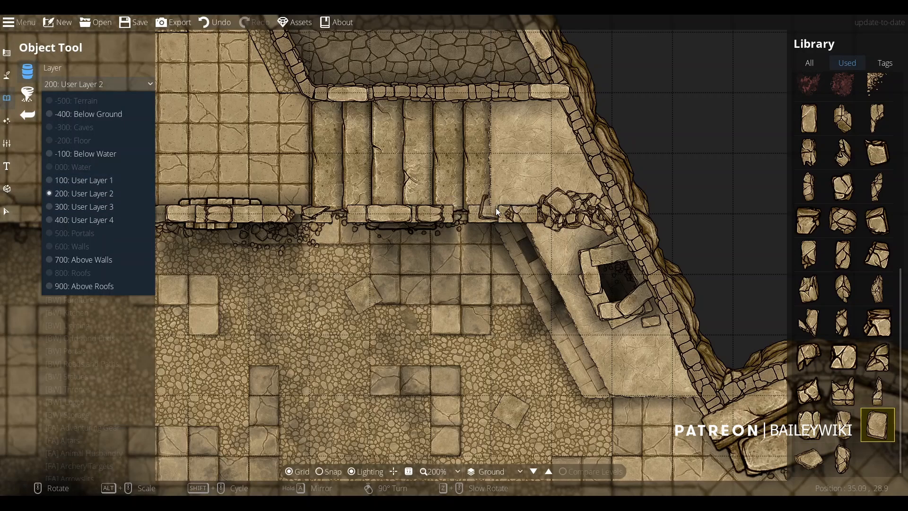
{"action": "left_click", "coordinate": [424, 293]}
{"action": "left_click", "coordinate": [99, 83]}
{"action": "left_click", "coordinate": [75, 207]}
{"action": "scroll", "coordinate": [526, 211], "scroll_direction": "down", "scroll_amount": 1}
{"action": "scroll", "coordinate": [526, 212], "scroll_direction": "up", "scroll_amount": 3}
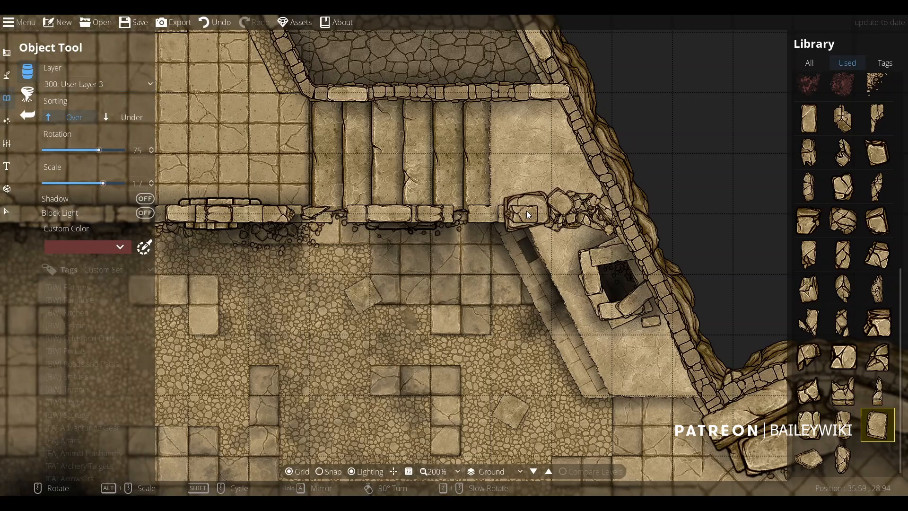
{"action": "scroll", "coordinate": [526, 211], "scroll_direction": "down", "scroll_amount": 4}
{"action": "scroll", "coordinate": [526, 211], "scroll_direction": "up", "scroll_amount": 2}
{"action": "scroll", "coordinate": [527, 211], "scroll_direction": "down", "scroll_amount": 12}
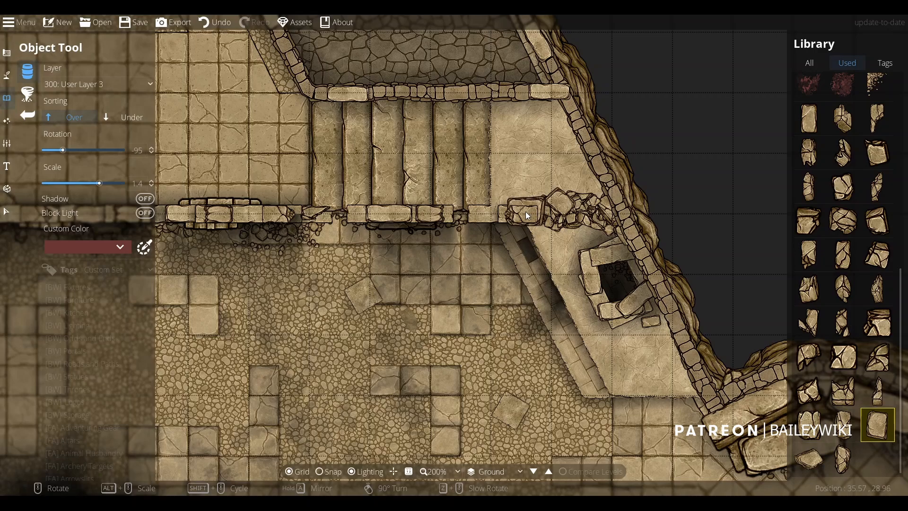
{"action": "left_click", "coordinate": [150, 116]}
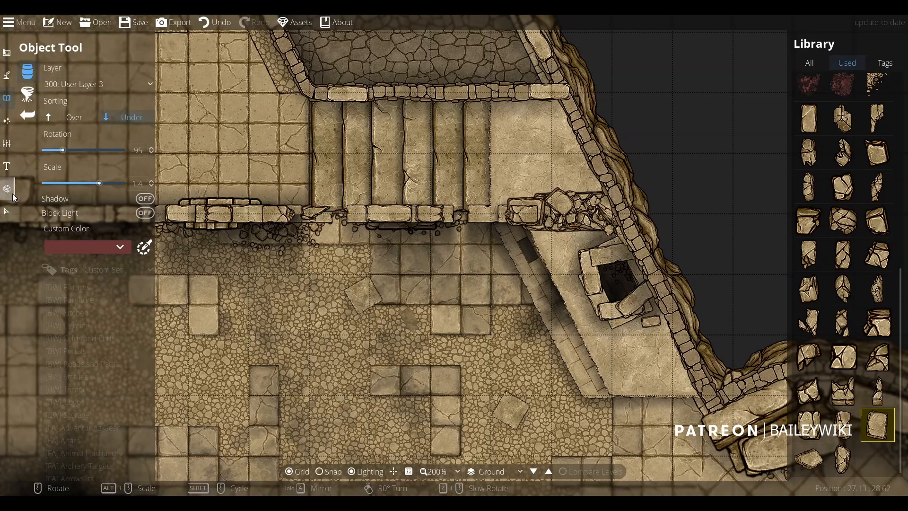
Delete unwanted rubble pieces from the pile between the large block and the diagonal wall.
{"action": "left_click", "coordinate": [7, 211]}
{"action": "key", "text": "Delete"}
{"action": "scroll", "coordinate": [651, 164], "scroll_direction": "up", "scroll_amount": 6}
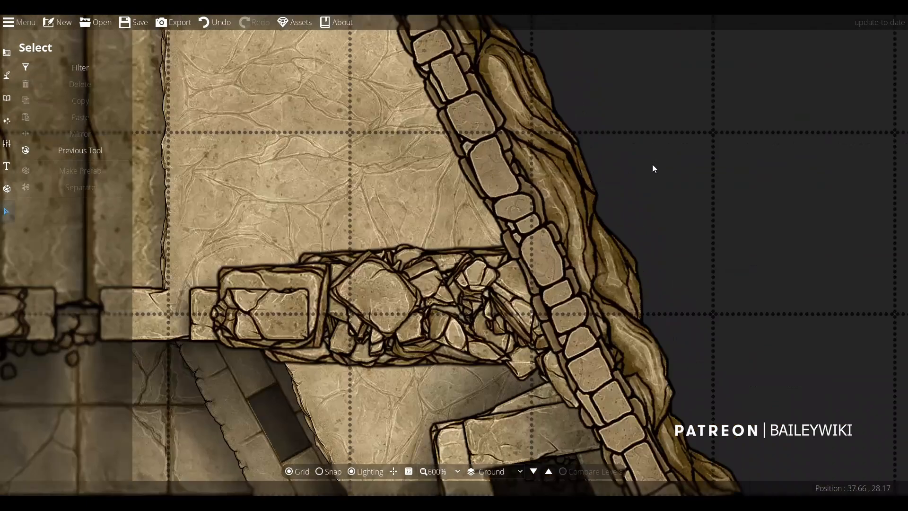
{"action": "scroll", "coordinate": [524, 276], "scroll_direction": "down", "scroll_amount": 1}
{"action": "scroll", "coordinate": [452, 296], "scroll_direction": "down", "scroll_amount": 4}
{"action": "scroll", "coordinate": [421, 293], "scroll_direction": "up", "scroll_amount": 4}
{"action": "left_click_drag", "start_coordinate": [422, 279], "coordinate": [418, 285]}
{"action": "key", "text": "Delete"}
{"action": "scroll", "coordinate": [415, 288], "scroll_direction": "down", "scroll_amount": 5}
{"action": "scroll", "coordinate": [383, 314], "scroll_direction": "up", "scroll_amount": 3}
{"action": "left_click", "coordinate": [376, 310]}
{"action": "left_click_drag", "start_coordinate": [377, 310], "coordinate": [521, 301]}
{"action": "scroll", "coordinate": [705, 199], "scroll_direction": "down", "scroll_amount": 2}
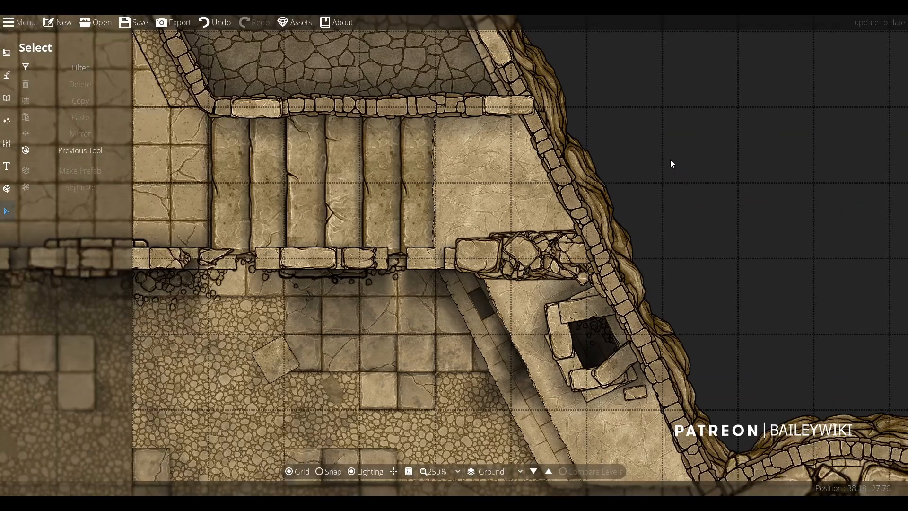
Move the short wall brick beside the large block toward the stairs so it sits against the block's edge.
{"action": "scroll", "coordinate": [654, 149], "scroll_direction": "up", "scroll_amount": 4}
{"action": "left_click", "coordinate": [476, 210]}
{"action": "left_click_drag", "start_coordinate": [476, 210], "coordinate": [412, 208]}
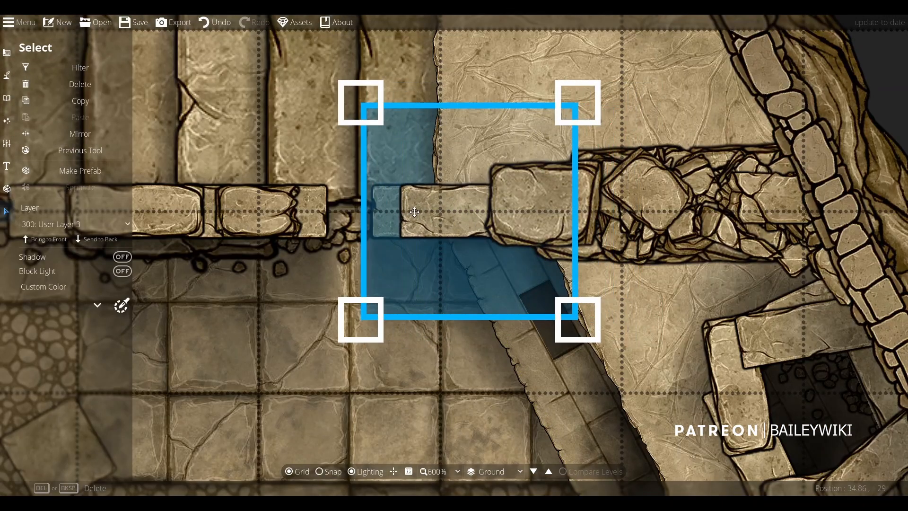
{"action": "scroll", "coordinate": [746, 286], "scroll_direction": "down", "scroll_amount": 3}
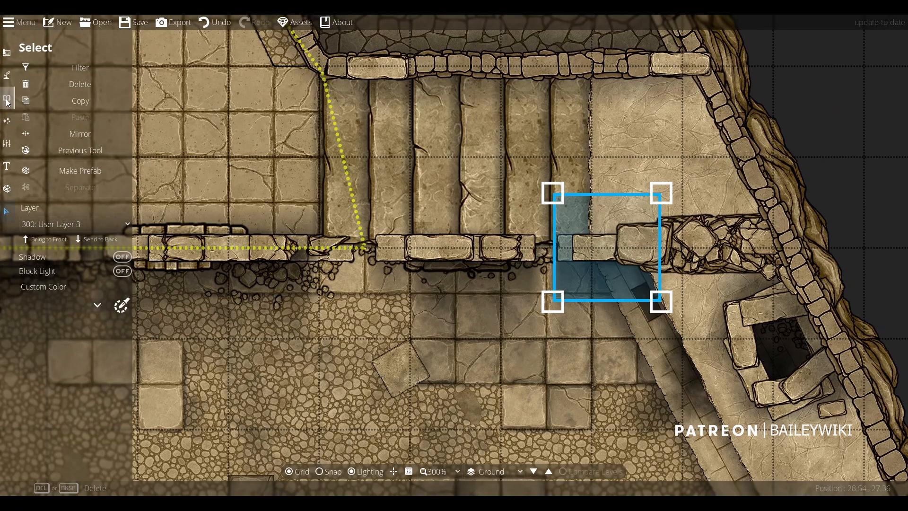
Draw a shadow path of width 1 on layer 400: User Layer 4, sorted Under, where the short wall brick meets the large block.
{"action": "left_click", "coordinate": [7, 75]}
{"action": "left_click", "coordinate": [27, 140]}
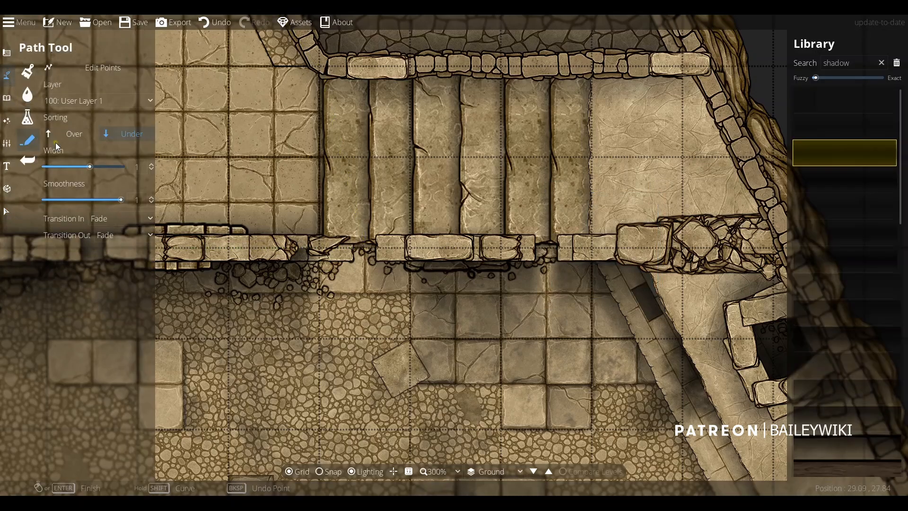
{"action": "left_click", "coordinate": [846, 312]}
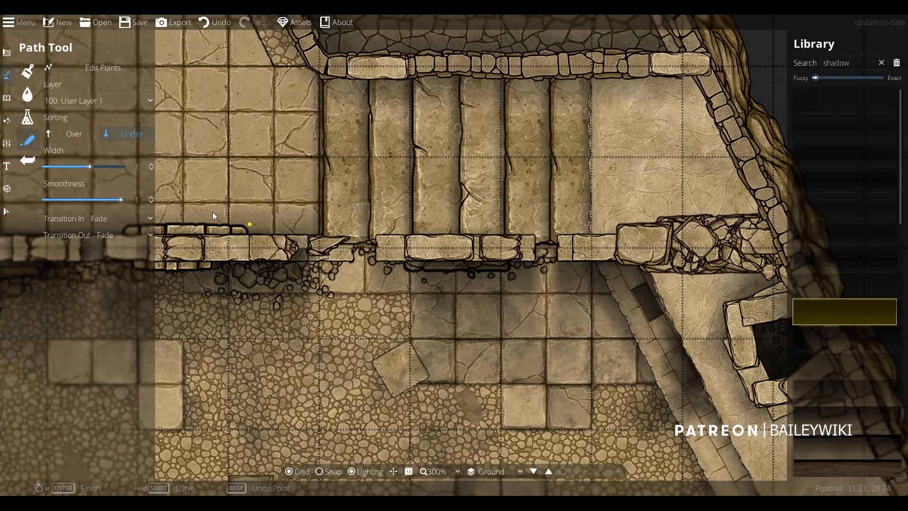
{"action": "scroll", "coordinate": [407, 213], "scroll_direction": "up", "scroll_amount": 5}
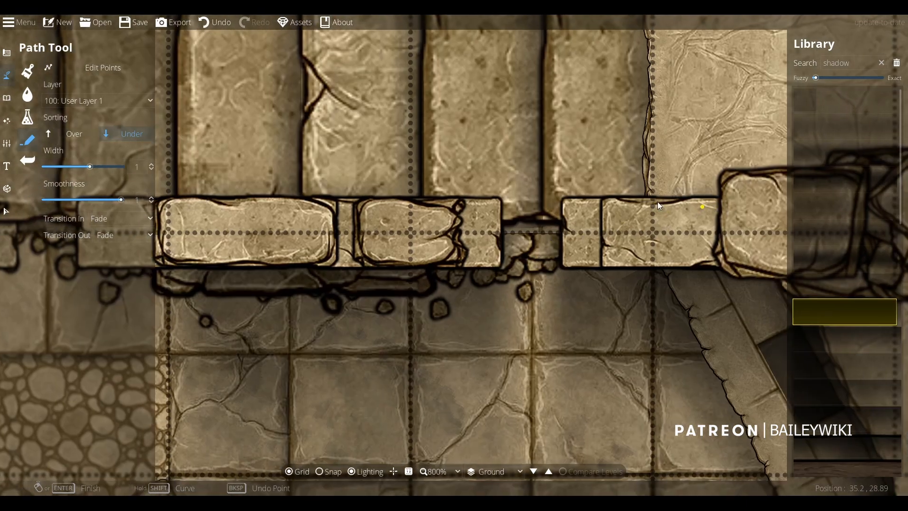
{"action": "left_click", "coordinate": [216, 22]}
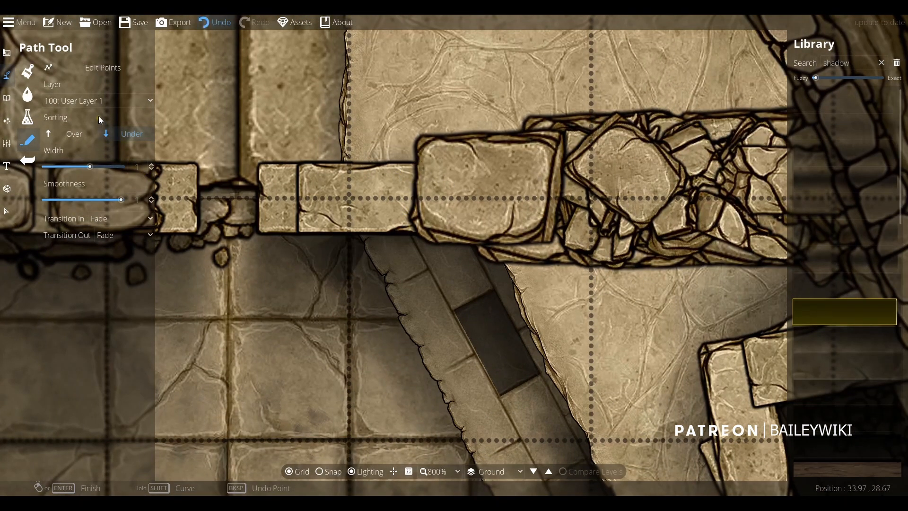
{"action": "left_click", "coordinate": [98, 100]}
{"action": "left_click", "coordinate": [91, 231]}
{"action": "left_click", "coordinate": [416, 162]}
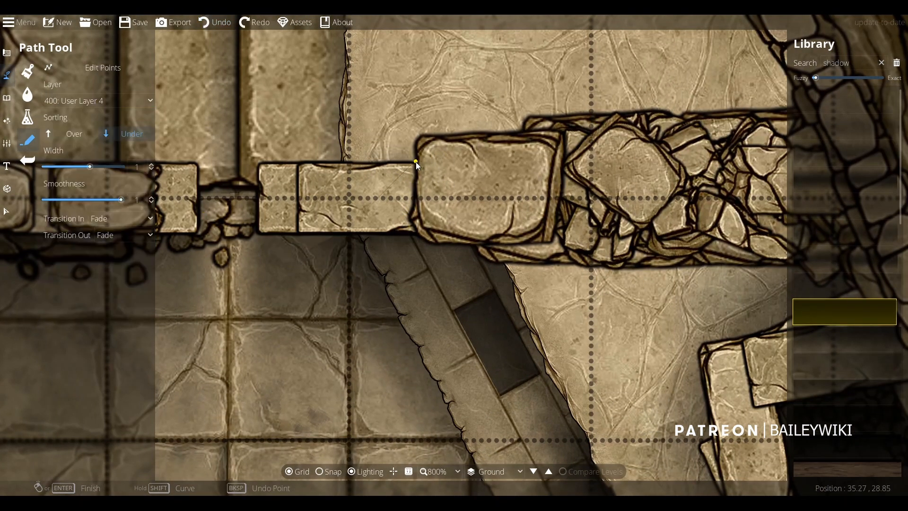
{"action": "left_click", "coordinate": [416, 232]}
{"action": "right_click", "coordinate": [416, 233]}
{"action": "scroll", "coordinate": [592, 173], "scroll_direction": "down", "scroll_amount": 6}
{"action": "left_click_drag", "start_coordinate": [592, 173], "coordinate": [478, 209]}
{"action": "scroll", "coordinate": [525, 168], "scroll_direction": "up", "scroll_amount": 4}
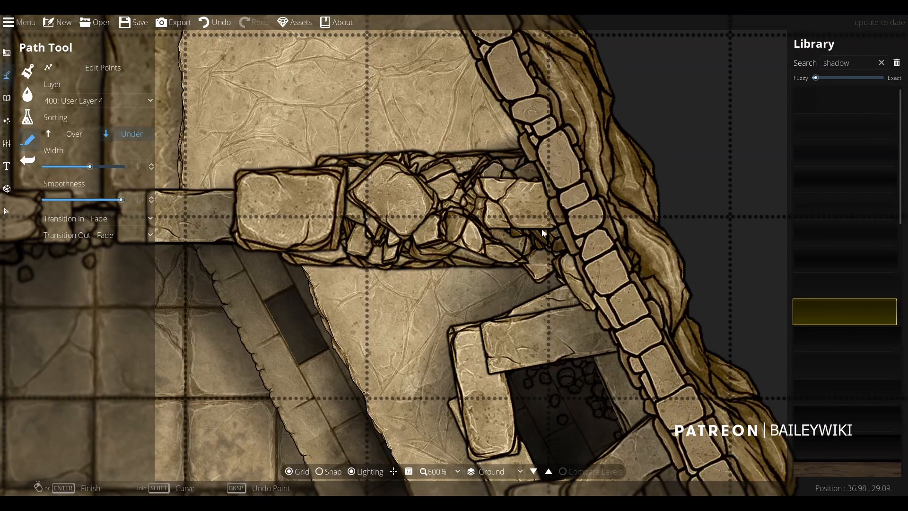
{"action": "scroll", "coordinate": [414, 219], "scroll_direction": "down", "scroll_amount": 2}
{"action": "scroll", "coordinate": [414, 219], "scroll_direction": "down", "scroll_amount": 1}
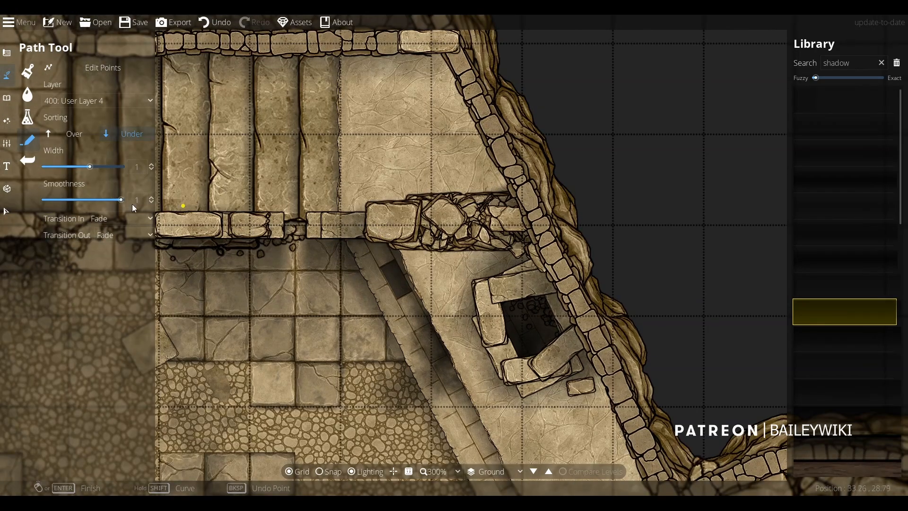
Try a shadow path on layer 300: User Layer 3, sorted Over, around the large block and rubble, and undo it.
{"action": "left_click", "coordinate": [66, 103]}
{"action": "left_click", "coordinate": [78, 223]}
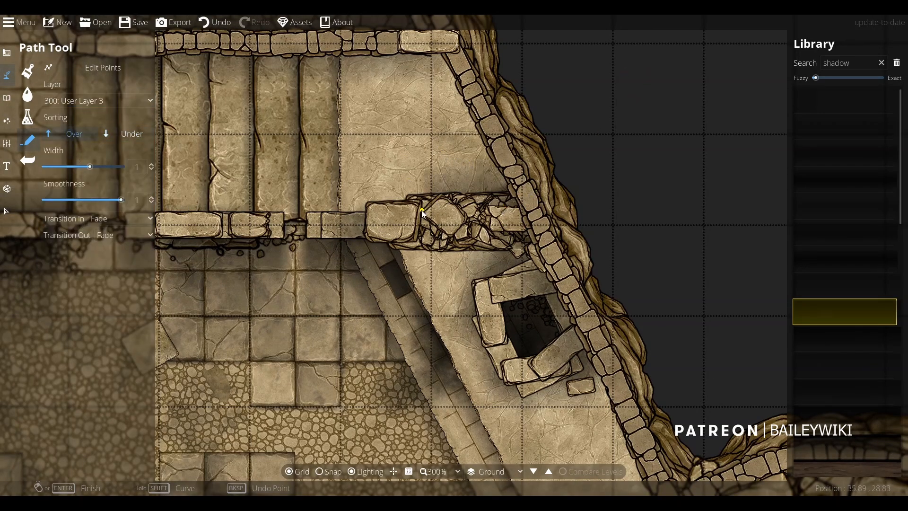
{"action": "left_click", "coordinate": [347, 215]}
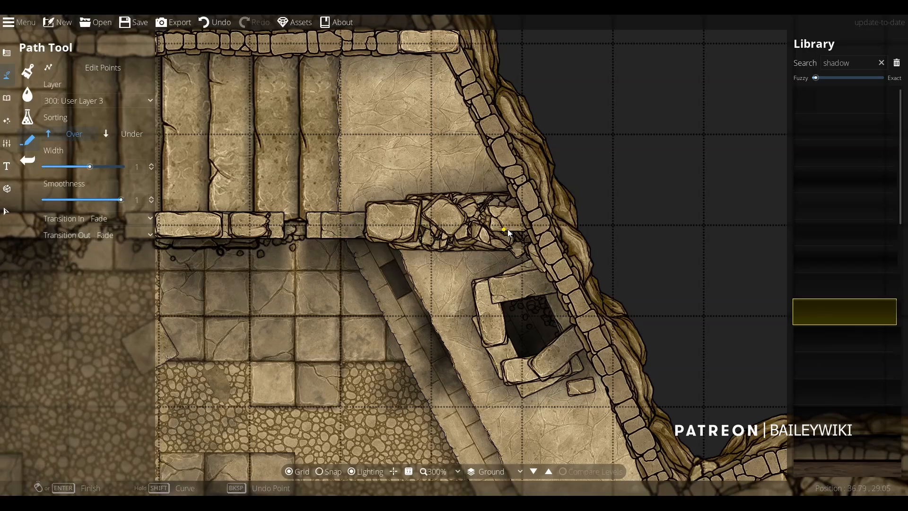
{"action": "scroll", "coordinate": [546, 225], "scroll_direction": "down", "scroll_amount": 2}
{"action": "scroll", "coordinate": [441, 222], "scroll_direction": "up", "scroll_amount": 3}
{"action": "scroll", "coordinate": [510, 217], "scroll_direction": "down", "scroll_amount": 2}
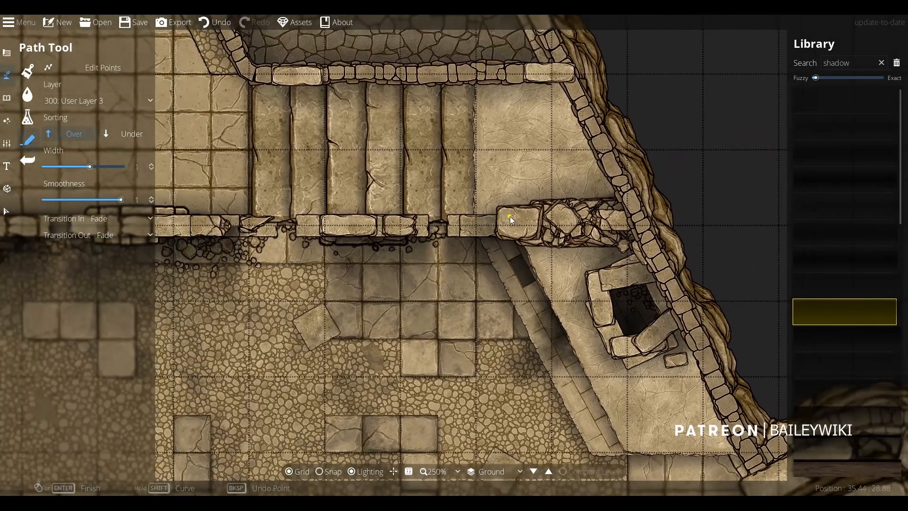
{"action": "scroll", "coordinate": [513, 218], "scroll_direction": "up", "scroll_amount": 3}
{"action": "key", "text": "ctrl+z"}
Draw shadow paths of width 0.5 on layer 200: User Layer 2 beside the large block and at the wall gap below the stairs.
{"action": "left_click", "coordinate": [92, 102]}
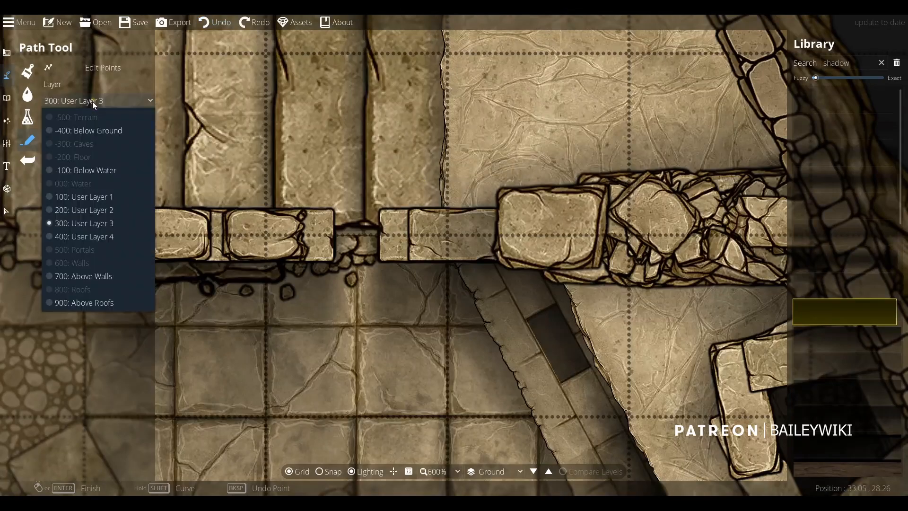
{"action": "left_click", "coordinate": [95, 210]}
{"action": "left_click_drag", "start_coordinate": [89, 167], "coordinate": [76, 167]}
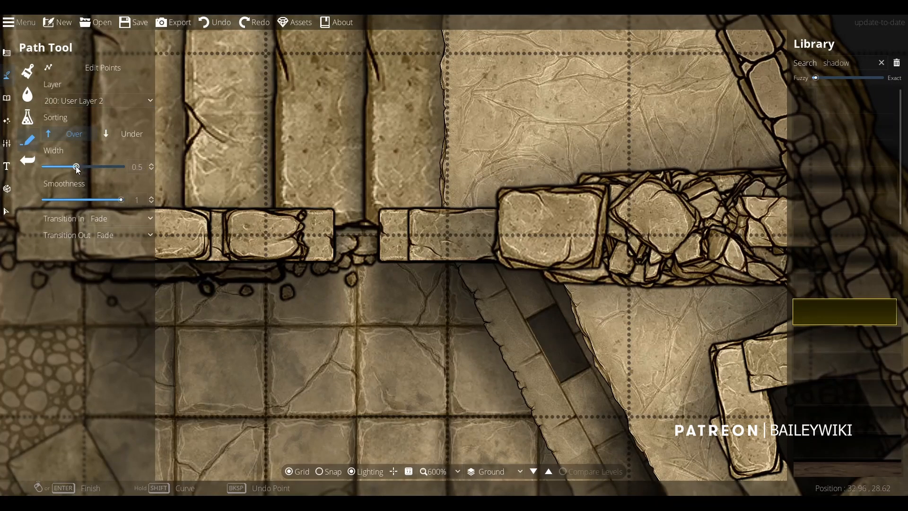
{"action": "left_click", "coordinate": [503, 210]}
{"action": "left_click", "coordinate": [379, 227]}
{"action": "left_click_drag", "start_coordinate": [378, 227], "coordinate": [546, 223]}
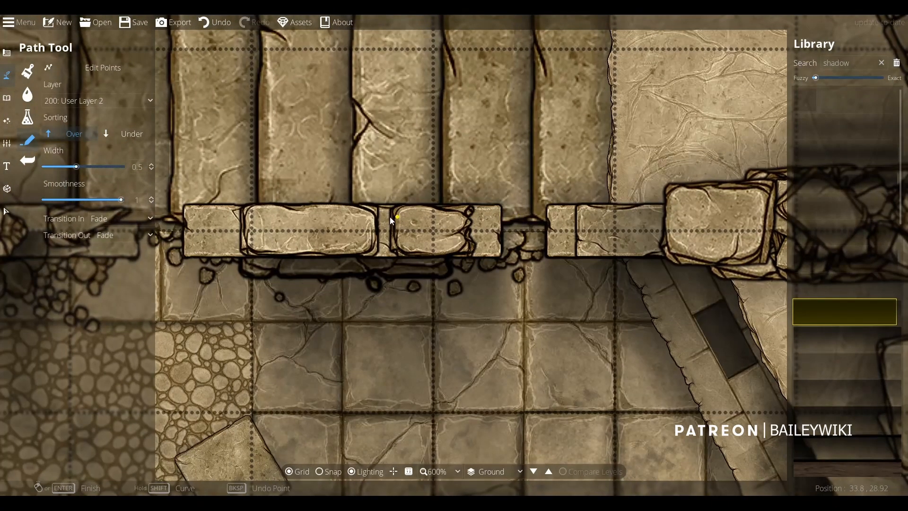
{"action": "scroll", "coordinate": [429, 254], "scroll_direction": "down", "scroll_amount": 4}
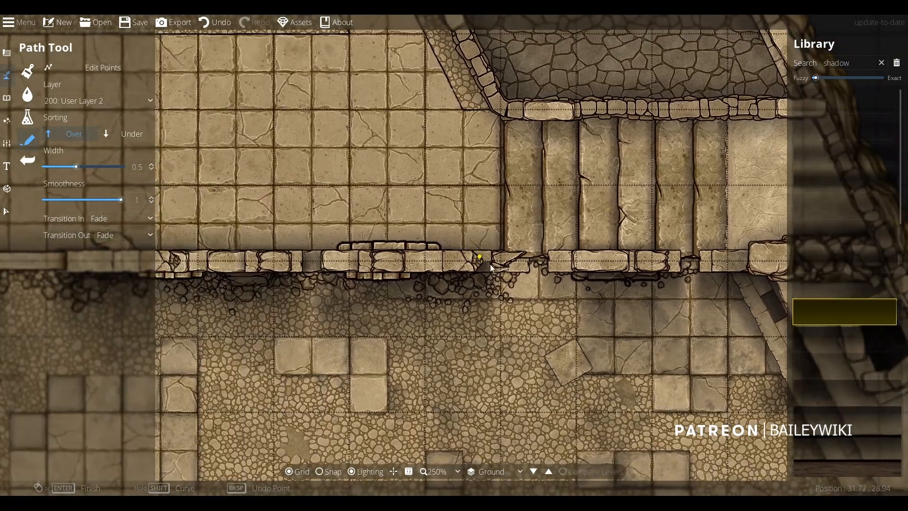
{"action": "scroll", "coordinate": [490, 264], "scroll_direction": "up", "scroll_amount": 4}
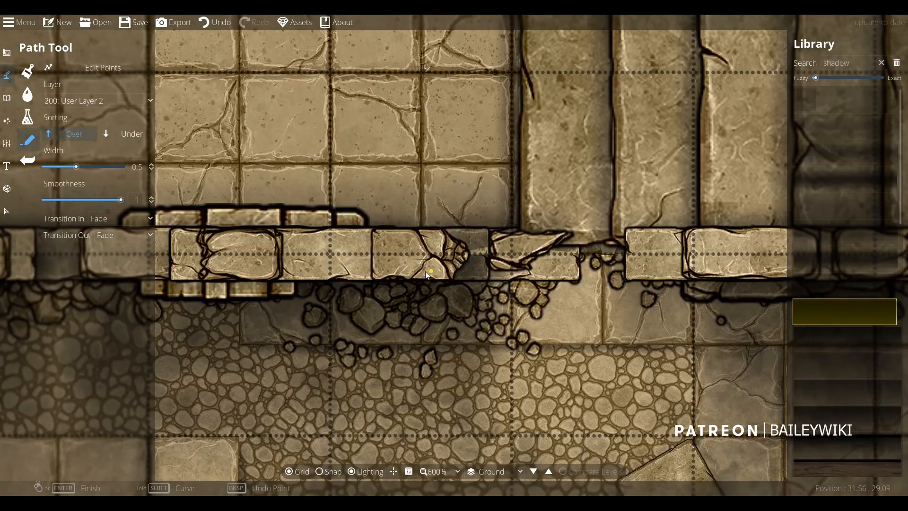
{"action": "scroll", "coordinate": [606, 276], "scroll_direction": "down", "scroll_amount": 4}
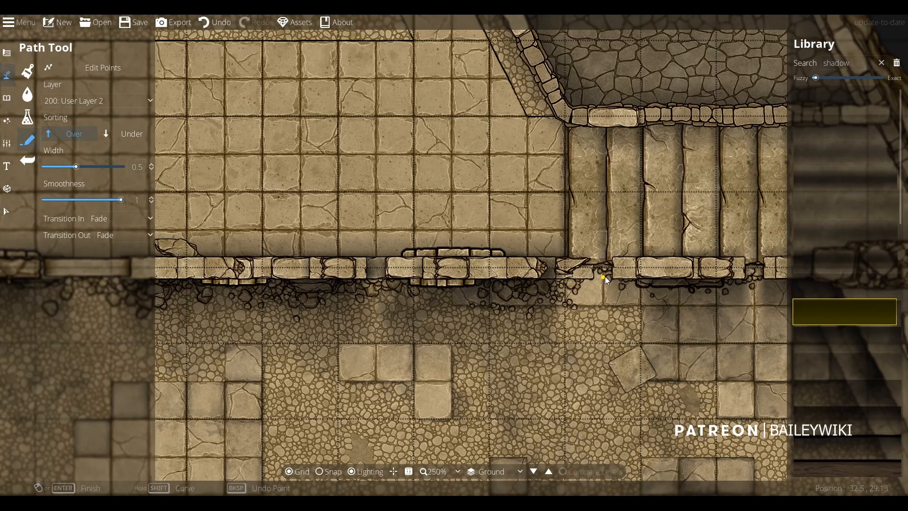
Try a narrow shadow path on layer 200: User Layer 2 at the broken brick near the foot of the stairs, and undo it.
{"action": "left_click_drag", "start_coordinate": [605, 277], "coordinate": [348, 280]}
{"action": "scroll", "coordinate": [281, 294], "scroll_direction": "up", "scroll_amount": 4}
{"action": "left_click", "coordinate": [325, 269]}
{"action": "key", "text": "ctrl+z"}
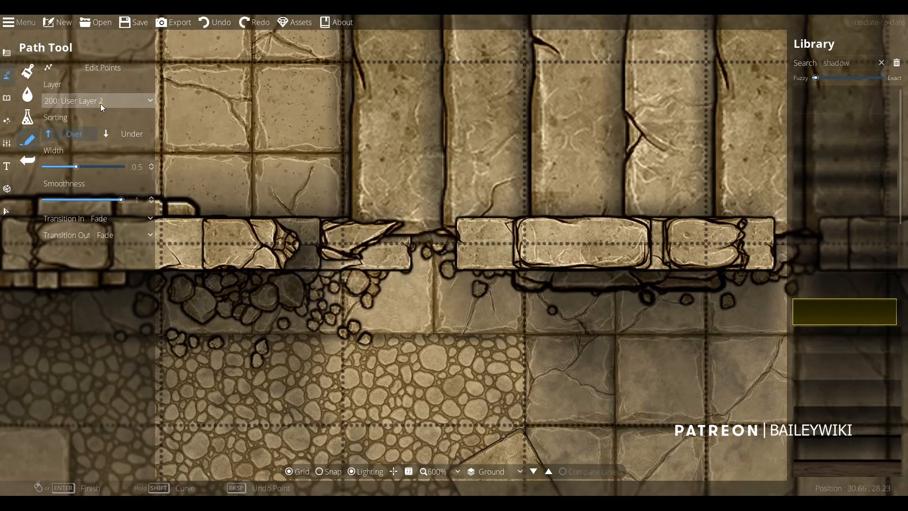
Draw a narrow shadow path on layer 100: User Layer 1 at the broken brick gap near the foot of the stairs.
{"action": "left_click", "coordinate": [100, 103]}
{"action": "left_click", "coordinate": [89, 200]}
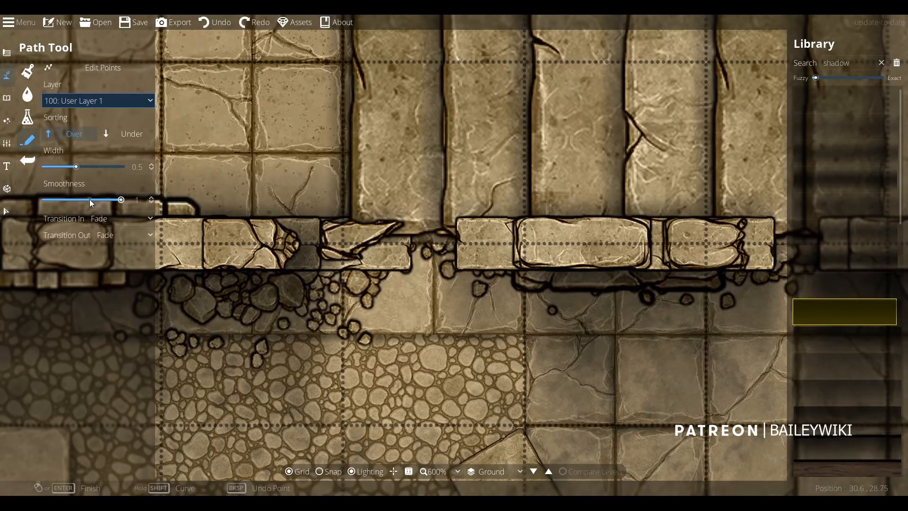
{"action": "left_click", "coordinate": [416, 240]}
{"action": "left_click", "coordinate": [441, 232]}
{"action": "right_click", "coordinate": [500, 233]}
{"action": "scroll", "coordinate": [581, 268], "scroll_direction": "down", "scroll_amount": 3}
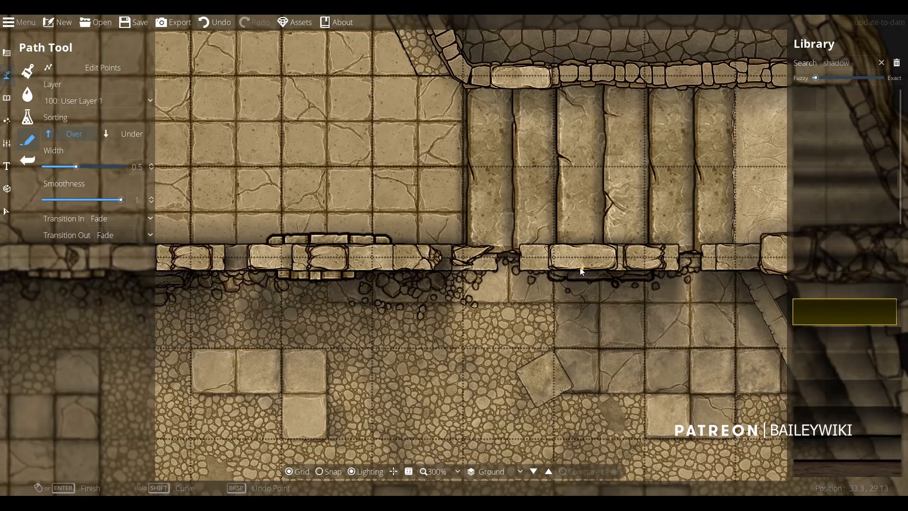
Try a shadow path on layer 100: User Layer 1 at the outer wall beside the stair landing, and undo it.
{"action": "left_click_drag", "start_coordinate": [580, 267], "coordinate": [321, 266]}
{"action": "scroll", "coordinate": [506, 257], "scroll_direction": "down", "scroll_amount": 1}
{"action": "left_click_drag", "start_coordinate": [490, 280], "coordinate": [458, 294]}
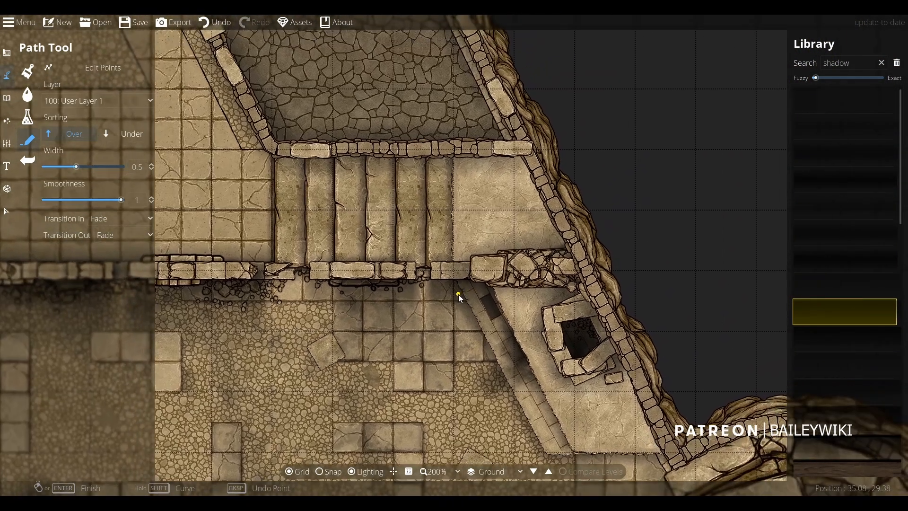
{"action": "scroll", "coordinate": [506, 294], "scroll_direction": "up", "scroll_amount": 2}
{"action": "scroll", "coordinate": [506, 294], "scroll_direction": "down", "scroll_amount": 2}
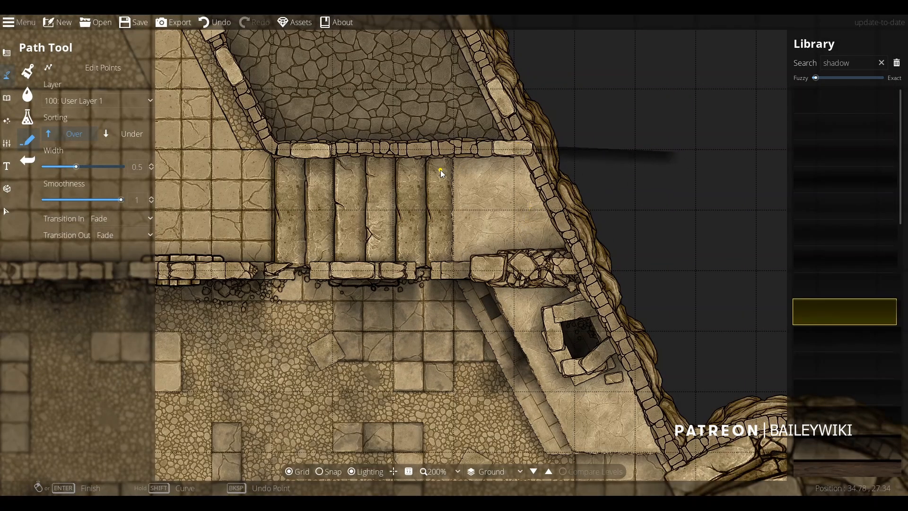
{"action": "key", "text": "ctrl+z"}
Draw a shadow path of width 0.5 on layer 300: User Layer 3, sorted Over, along the outer wall beside the stair landing.
{"action": "left_click", "coordinate": [96, 101]}
{"action": "left_click", "coordinate": [95, 225]}
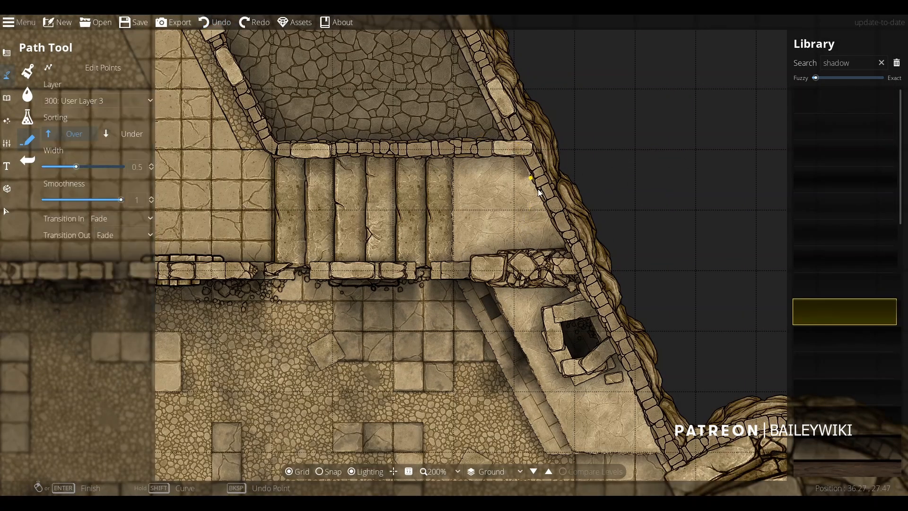
{"action": "left_click", "coordinate": [577, 260]}
{"action": "scroll", "coordinate": [516, 279], "scroll_direction": "up", "scroll_amount": 2}
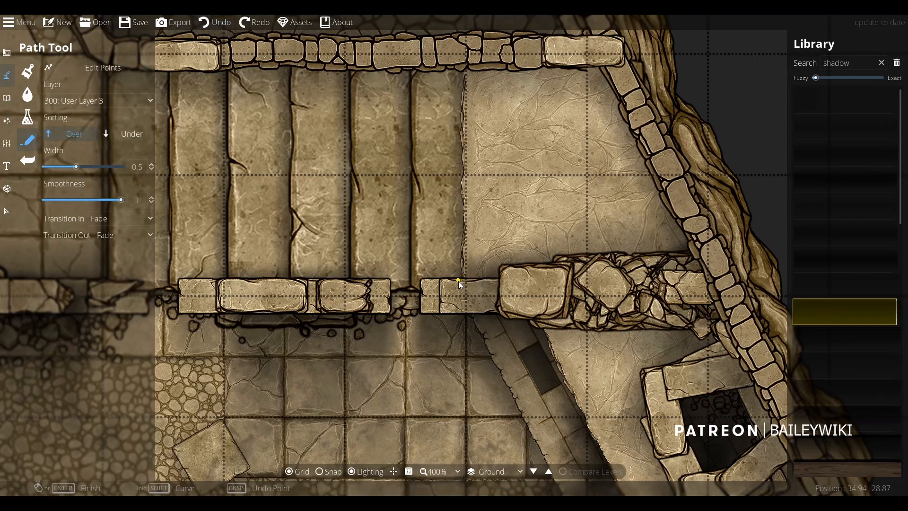
{"action": "scroll", "coordinate": [459, 282], "scroll_direction": "down", "scroll_amount": 3}
{"action": "left_click_drag", "start_coordinate": [490, 360], "coordinate": [433, 286]}
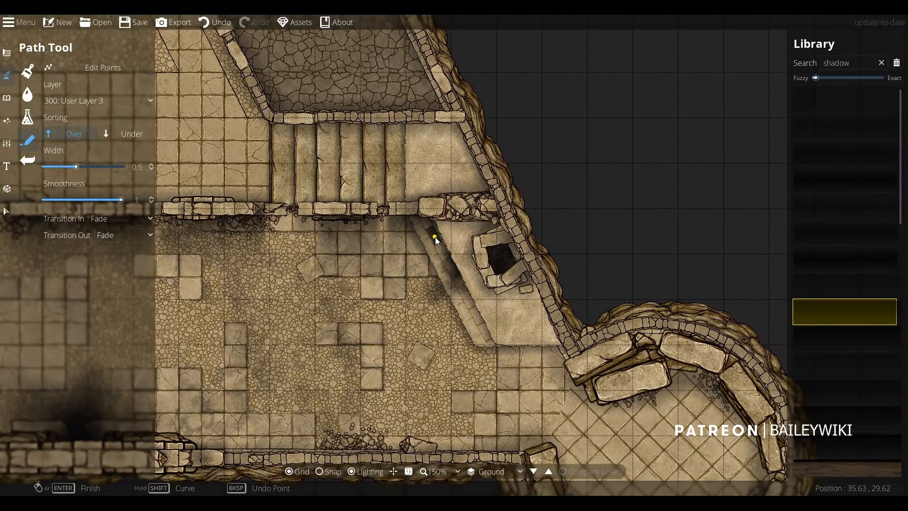
{"action": "scroll", "coordinate": [460, 309], "scroll_direction": "up", "scroll_amount": 2}
{"action": "left_click_drag", "start_coordinate": [360, 121], "coordinate": [400, 325]}
{"action": "scroll", "coordinate": [398, 279], "scroll_direction": "down", "scroll_amount": 2}
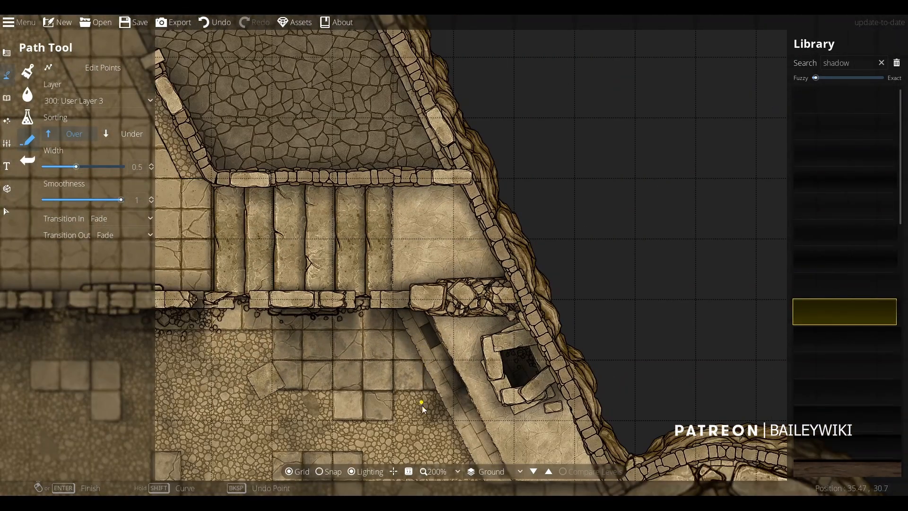
{"action": "left_click_drag", "start_coordinate": [421, 413], "coordinate": [439, 283]}
{"action": "left_click_drag", "start_coordinate": [417, 316], "coordinate": [429, 265]}
{"action": "scroll", "coordinate": [598, 269], "scroll_direction": "up", "scroll_amount": 1}
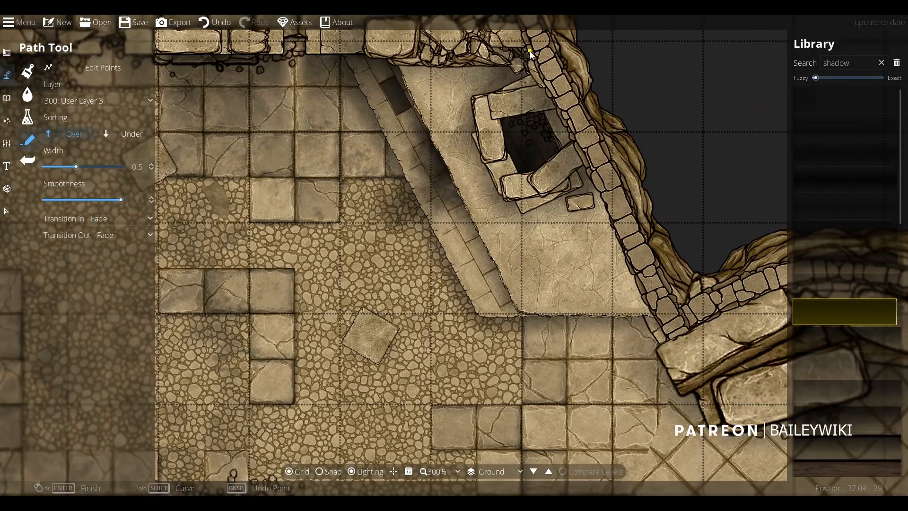
{"action": "left_click_drag", "start_coordinate": [674, 328], "coordinate": [410, 245]}
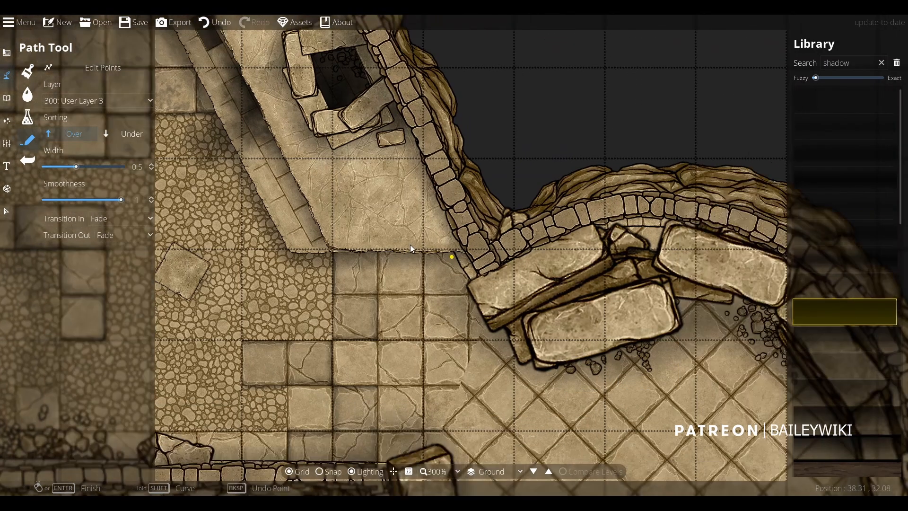
Draw a shadow path of width 1.59 on layer 300: User Layer 3, sorted Over, along the curved brick wall of the round room.
{"action": "left_click_drag", "start_coordinate": [755, 255], "coordinate": [502, 171]}
{"action": "left_click_drag", "start_coordinate": [80, 167], "coordinate": [99, 166]}
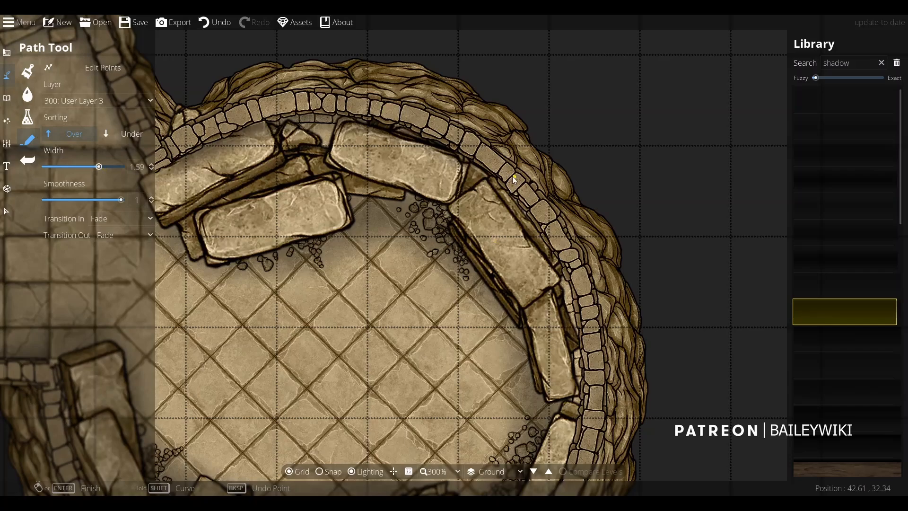
{"action": "left_click", "coordinate": [594, 384]}
{"action": "left_click_drag", "start_coordinate": [595, 393], "coordinate": [624, 157]}
{"action": "left_click", "coordinate": [611, 233]}
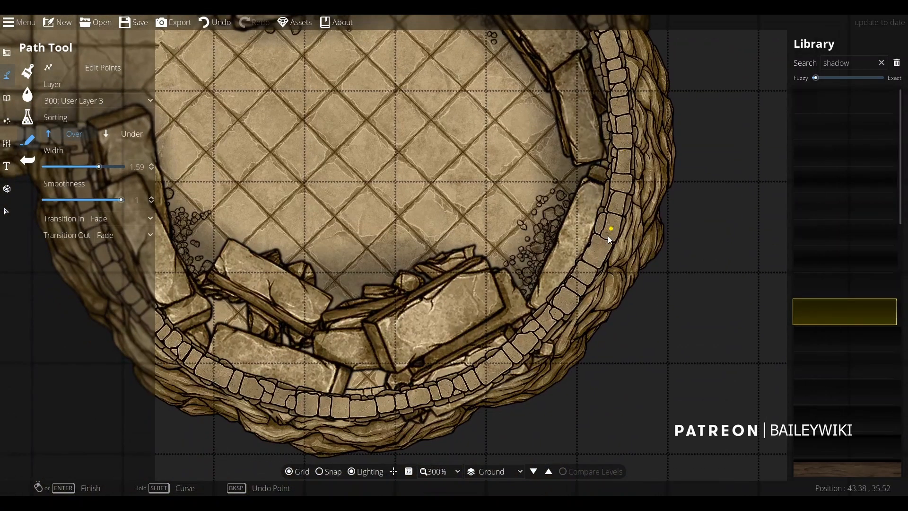
{"action": "left_click", "coordinate": [562, 310]}
{"action": "left_click", "coordinate": [481, 376]}
{"action": "left_click", "coordinate": [395, 401]}
{"action": "left_click", "coordinate": [296, 406]}
{"action": "left_click", "coordinate": [220, 378]}
{"action": "left_click_drag", "start_coordinate": [220, 378], "coordinate": [439, 440]}
{"action": "left_click", "coordinate": [326, 314]}
Look over the shadows on the ground level, from the round room to the stairs and the upper walled rooms.
{"action": "scroll", "coordinate": [285, 192], "scroll_direction": "down", "scroll_amount": 4}
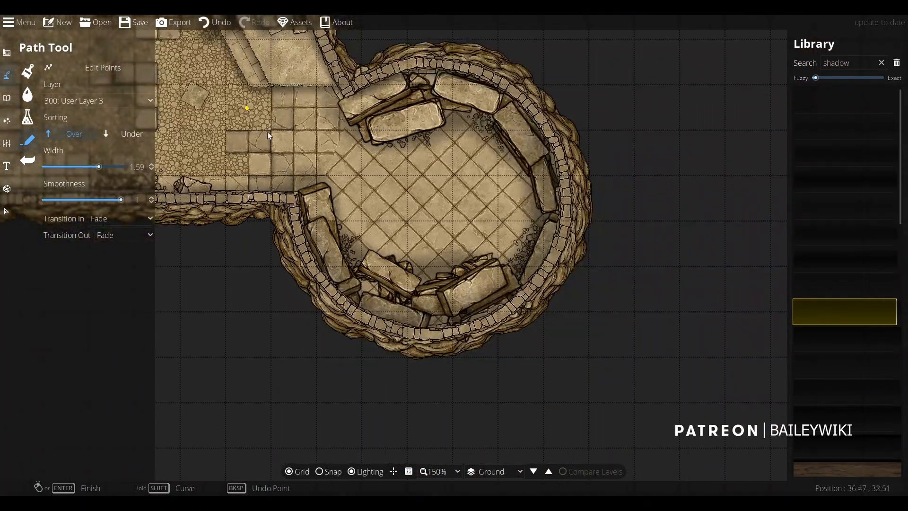
{"action": "left_click_drag", "start_coordinate": [268, 131], "coordinate": [394, 263]}
{"action": "scroll", "coordinate": [394, 263], "scroll_direction": "down", "scroll_amount": 1}
{"action": "left_click_drag", "start_coordinate": [347, 49], "coordinate": [615, 249]}
{"action": "scroll", "coordinate": [614, 249], "scroll_direction": "up", "scroll_amount": 3}
{"action": "scroll", "coordinate": [445, 179], "scroll_direction": "down", "scroll_amount": 3}
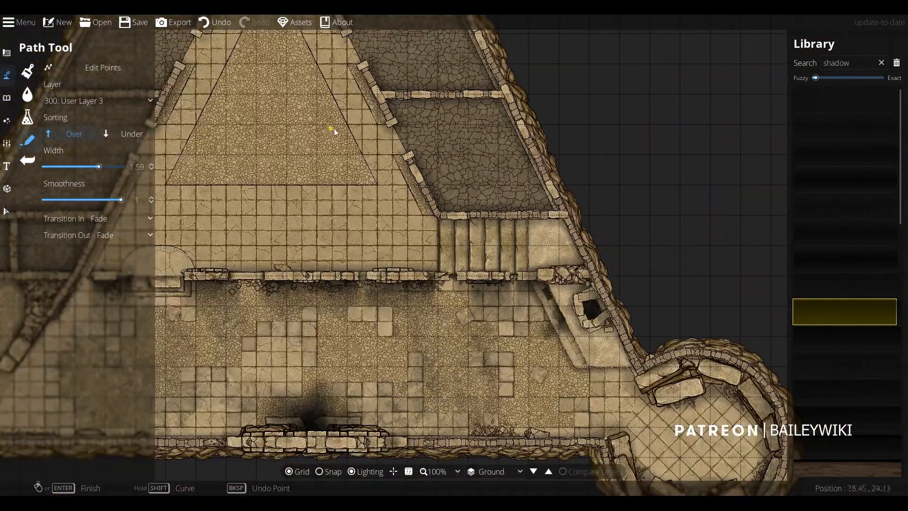
{"action": "left_click_drag", "start_coordinate": [334, 128], "coordinate": [576, 276]}
{"action": "left_click_drag", "start_coordinate": [597, 396], "coordinate": [602, 192]}
{"action": "left_click_drag", "start_coordinate": [656, 154], "coordinate": [520, 266]}
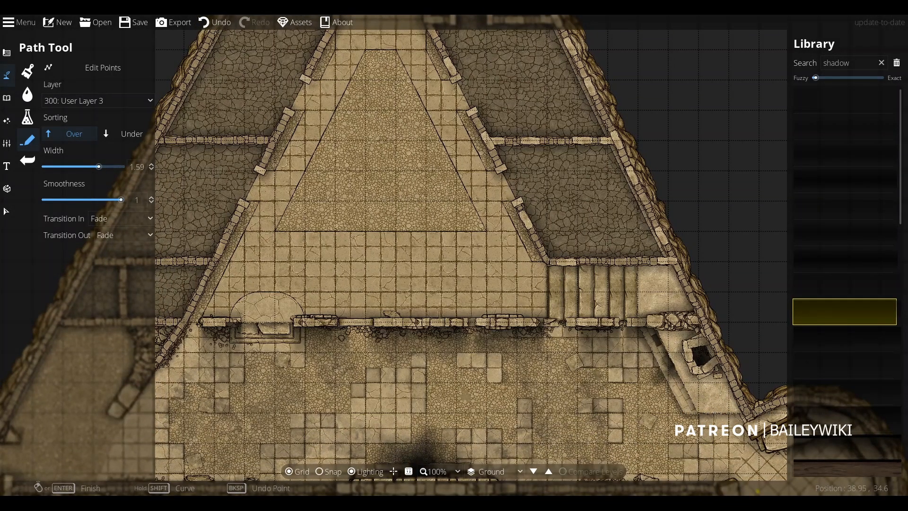